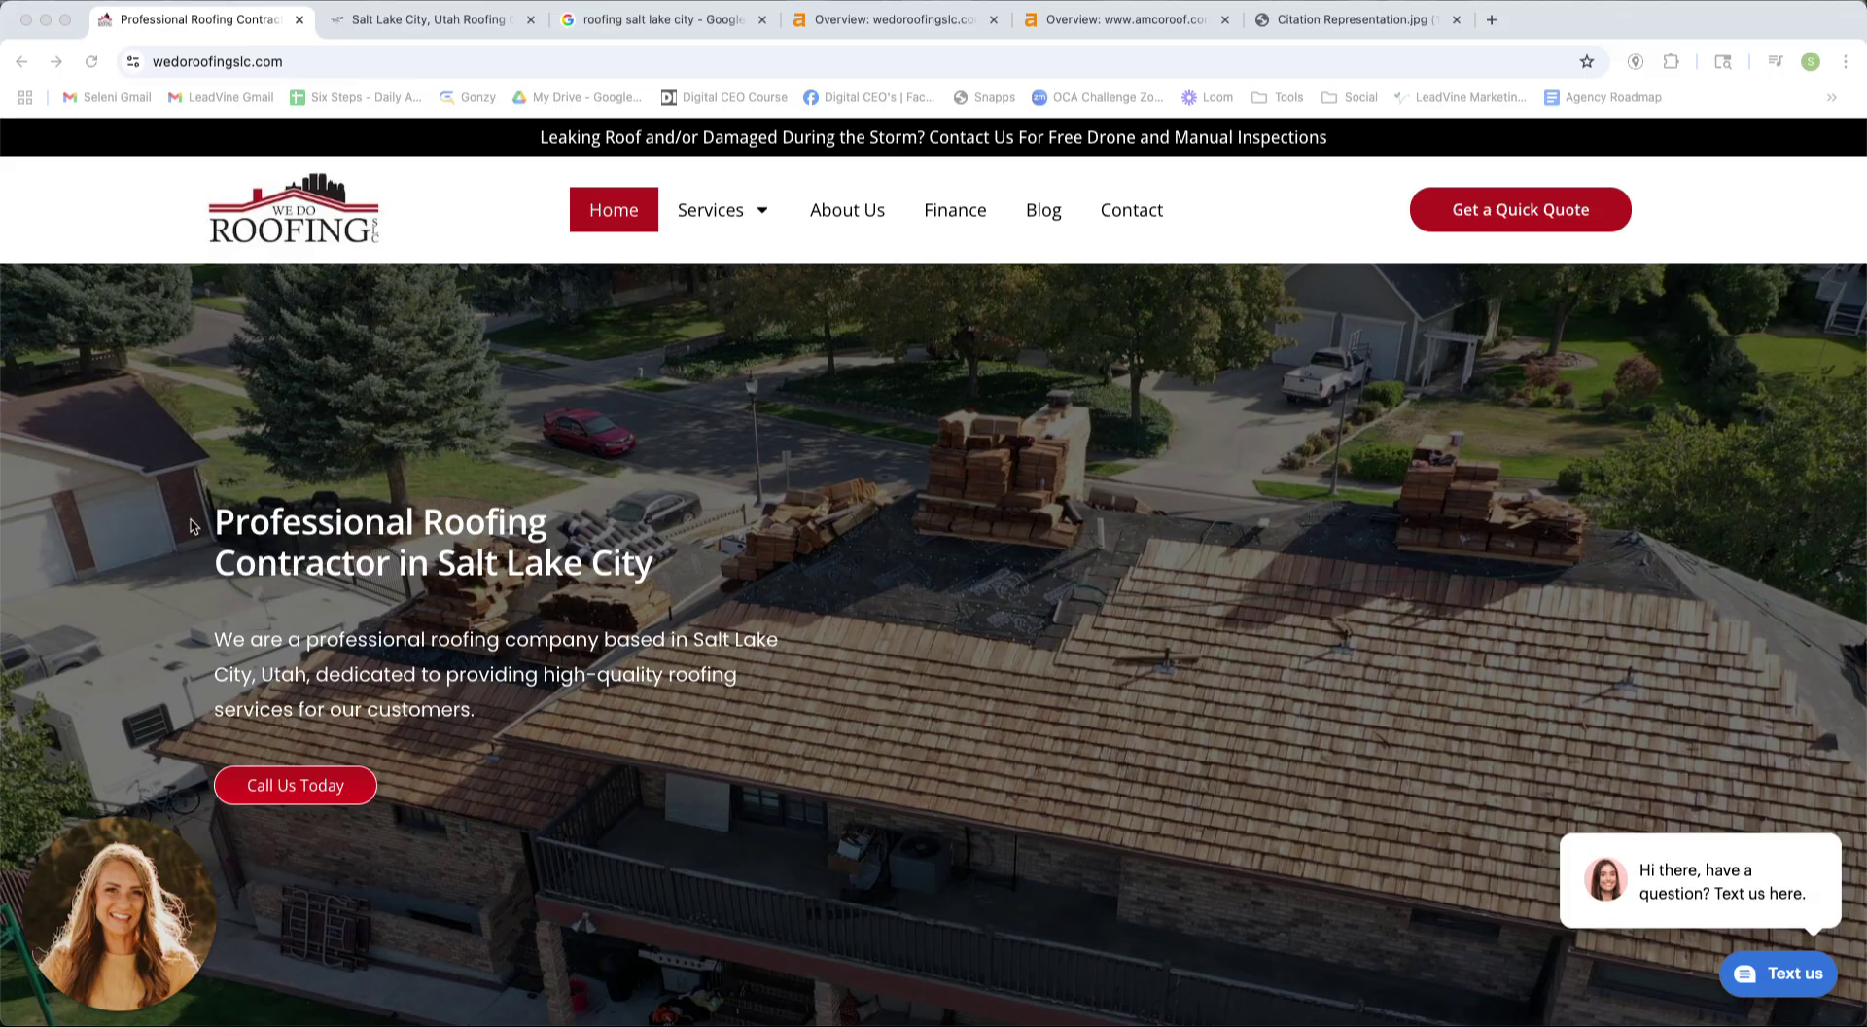
# - Examine the We Do Roofing homepage from the hero section to the footer, covering its text, images and contact details
pyautogui.moveTo(206, 525); pyautogui.dragTo(876, 758)
pyautogui.scroll(-3, 875, 753)
pyautogui.scroll(-5, 876, 758)
pyautogui.scroll(-6, 875, 750)
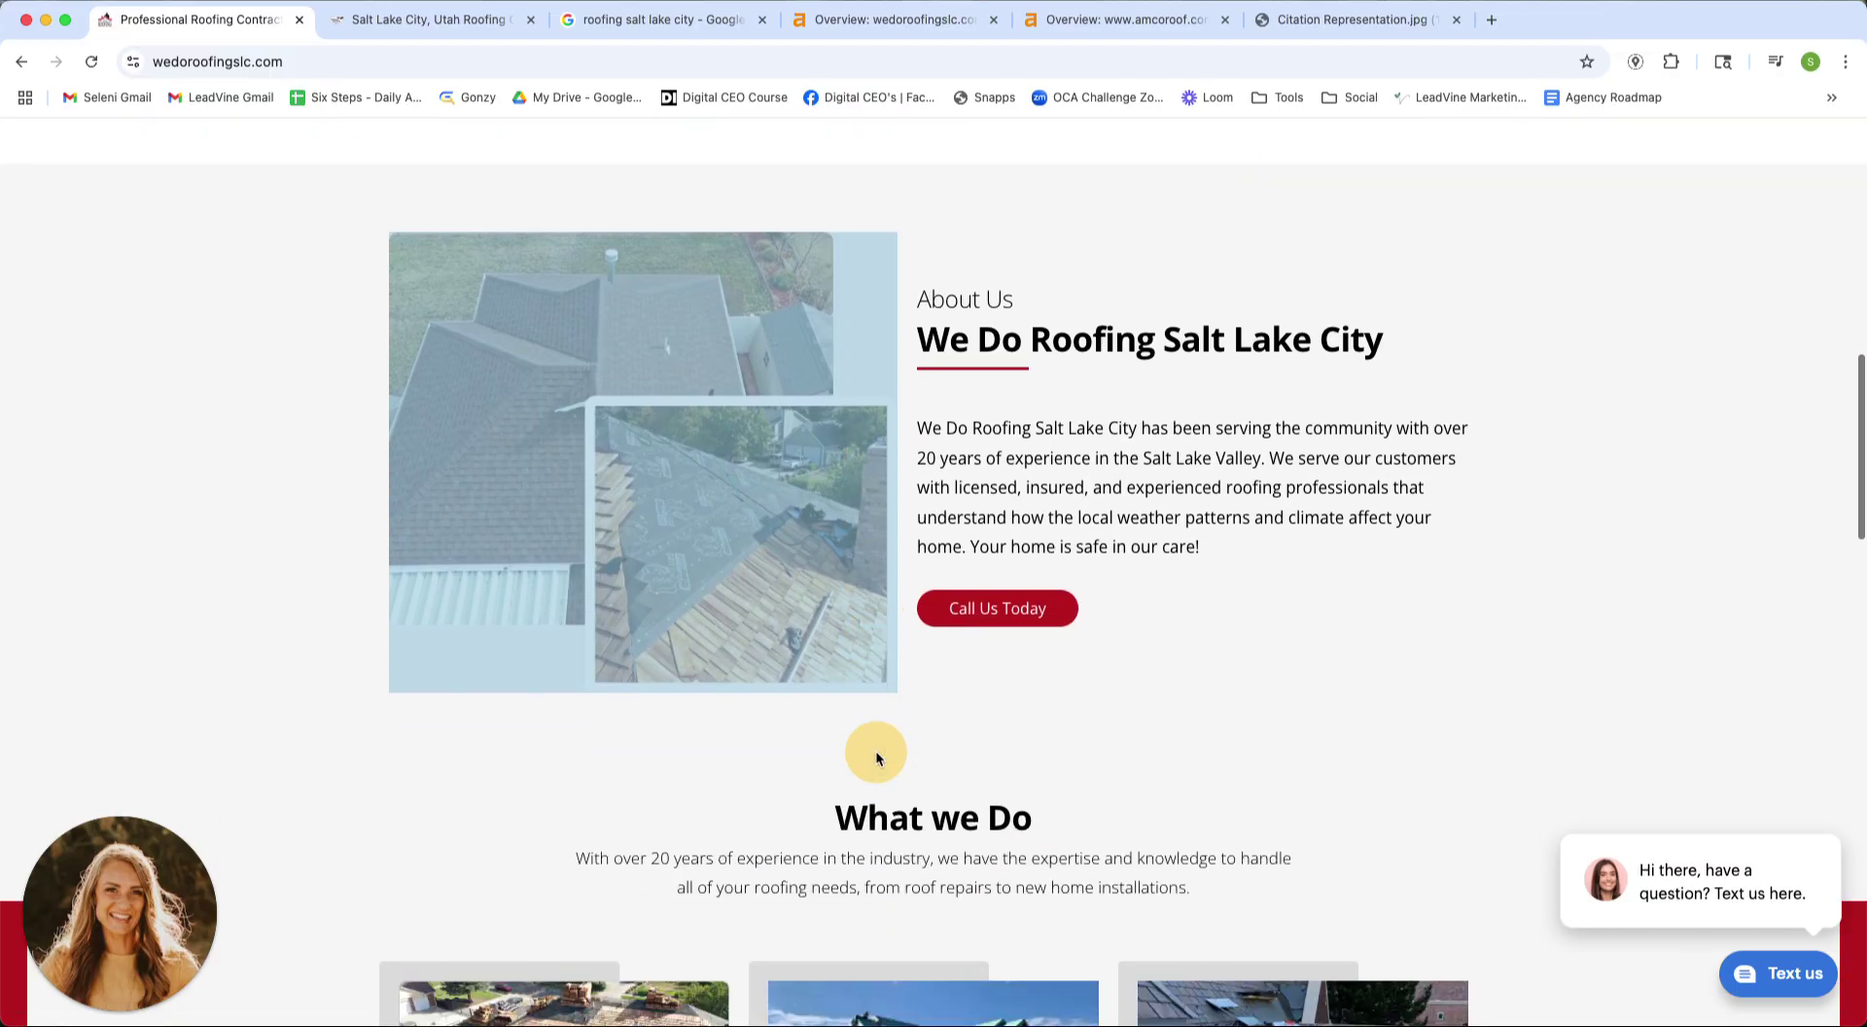
pyautogui.scroll(-7, 875, 750)
pyautogui.moveTo(875, 749); pyautogui.dragTo(1704, 847)
pyautogui.scroll(-7, 875, 750)
pyautogui.scroll(-5, 875, 750)
pyautogui.scroll(-6, 1312, 764)
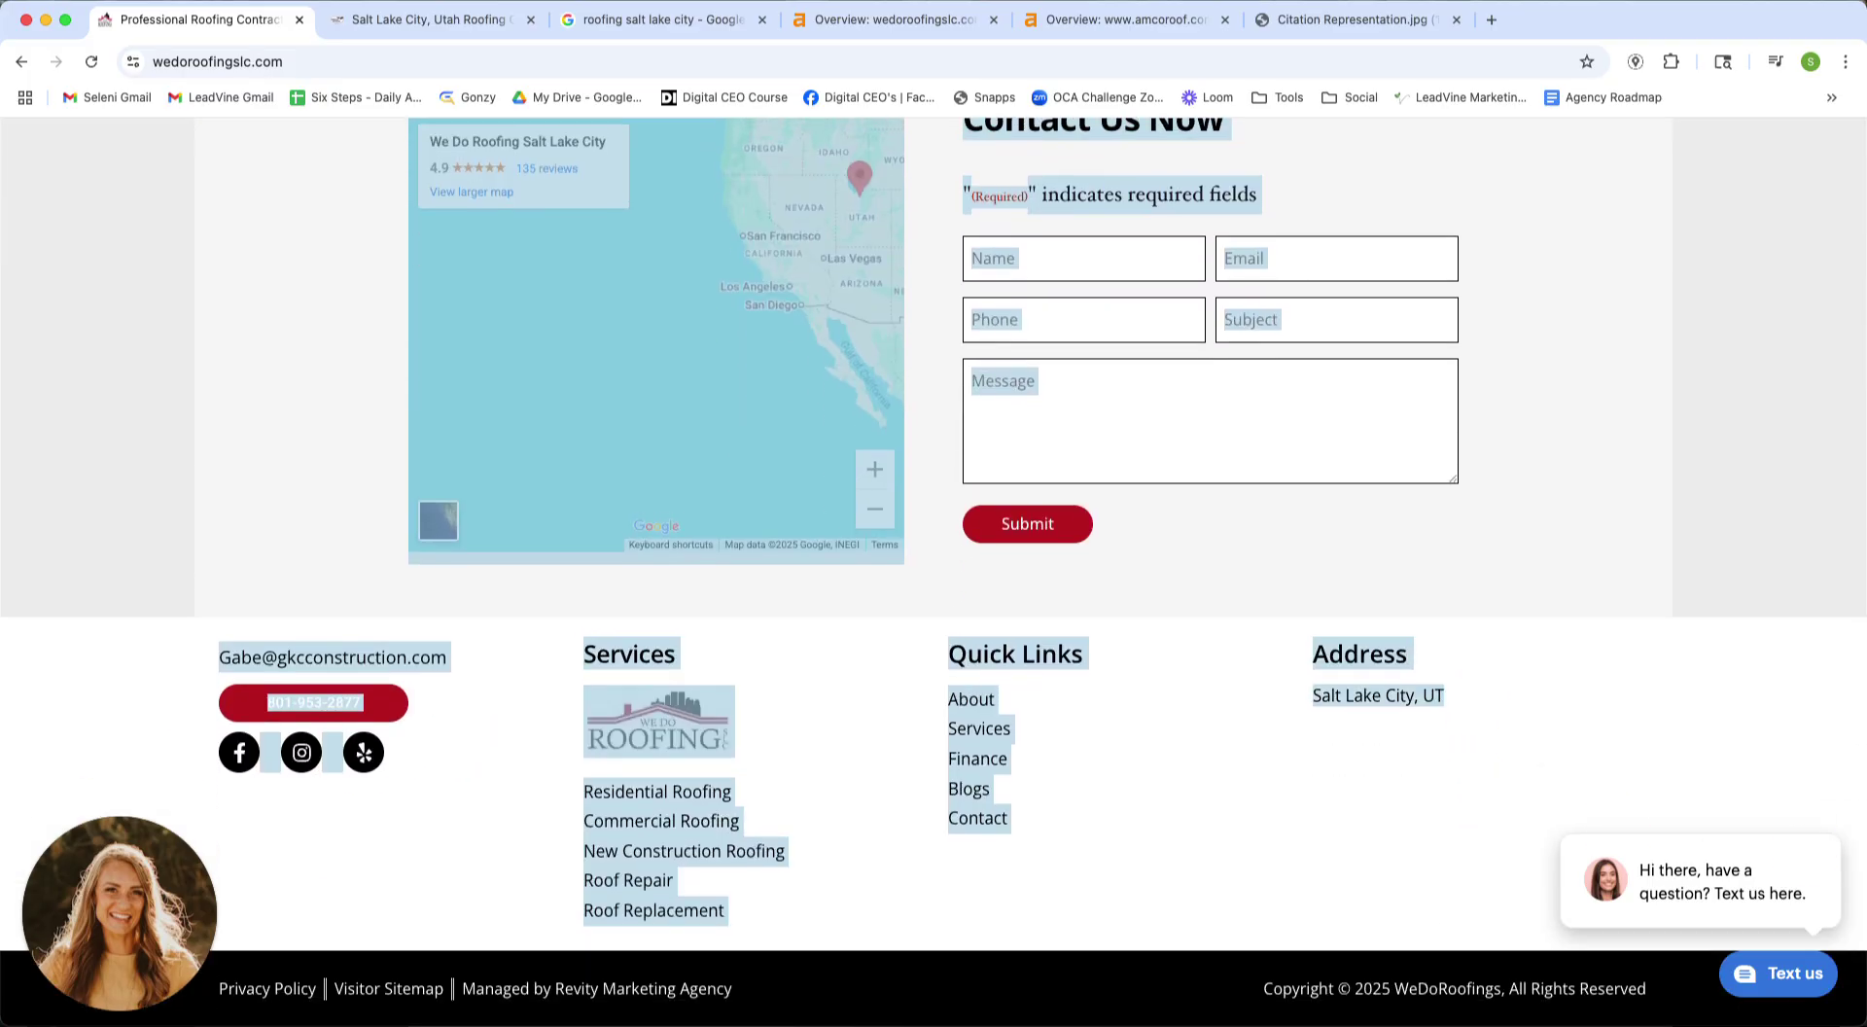
pyautogui.click(1566, 764)
pyautogui.click(1567, 695)
pyautogui.scroll(12, 1491, 641)
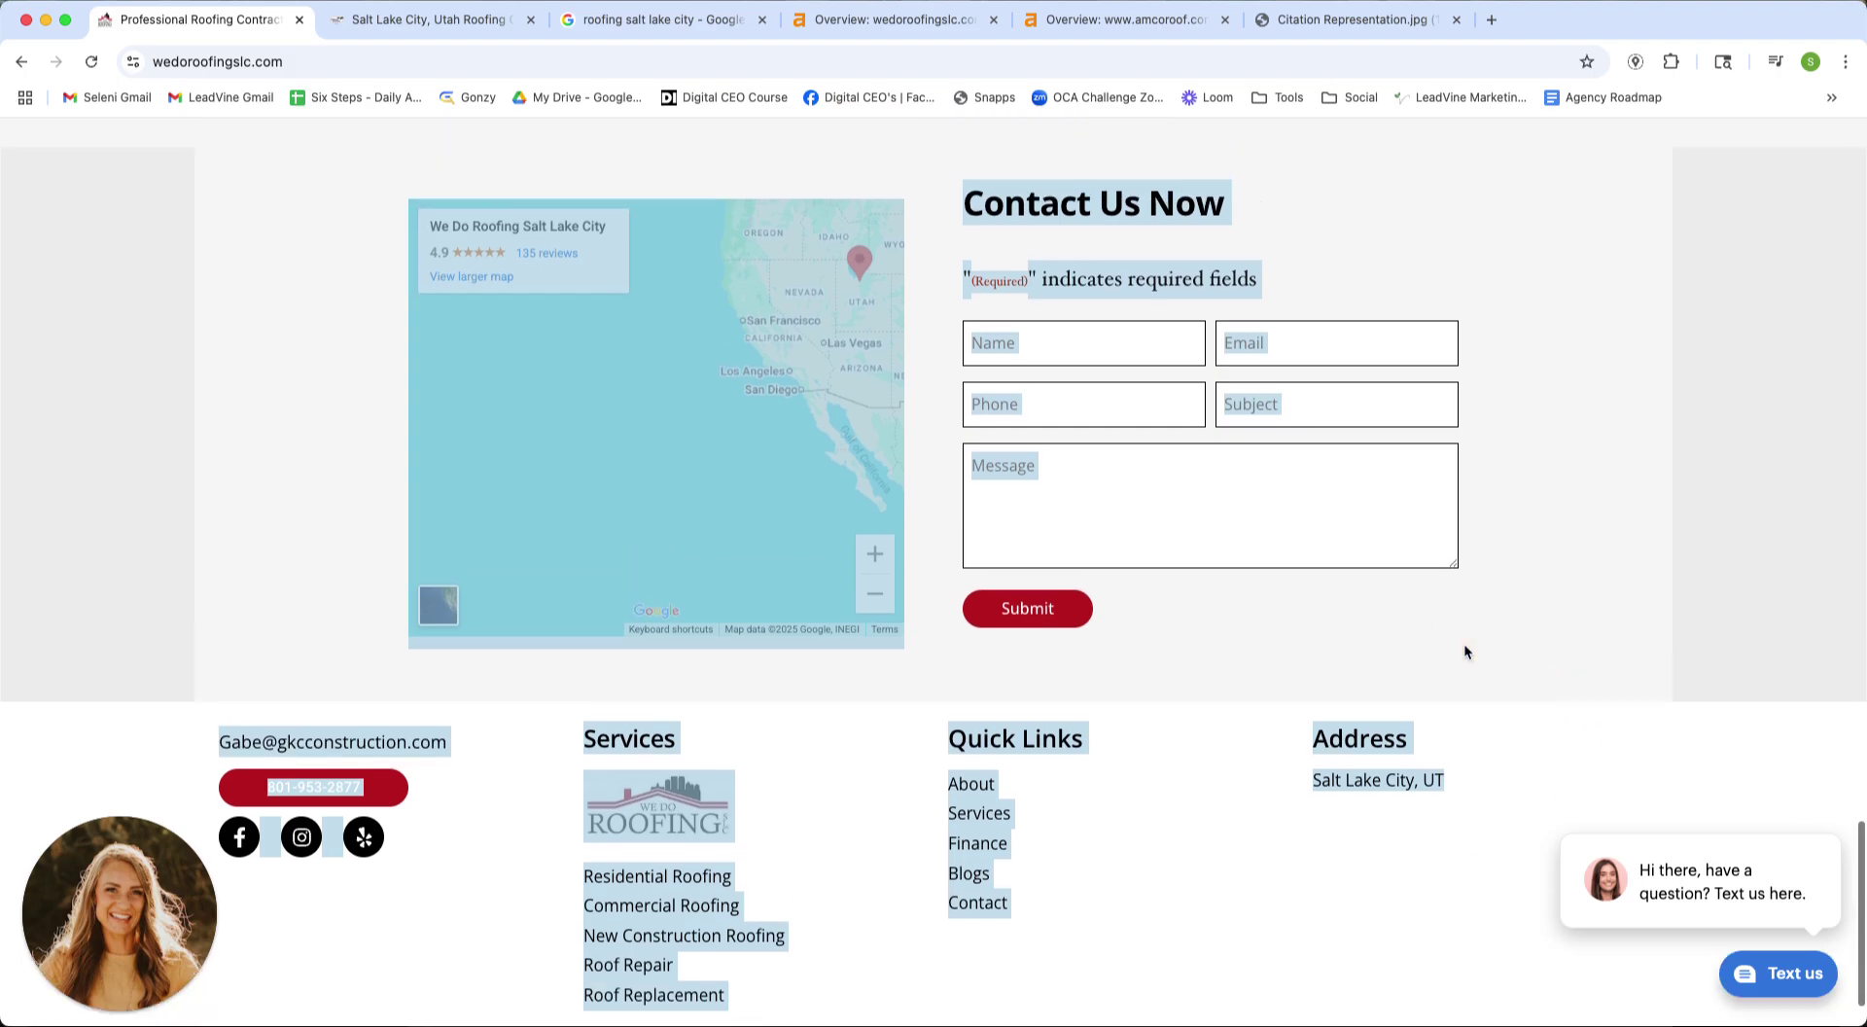
pyautogui.scroll(-2, 1459, 659)
pyautogui.scroll(8, 1459, 659)
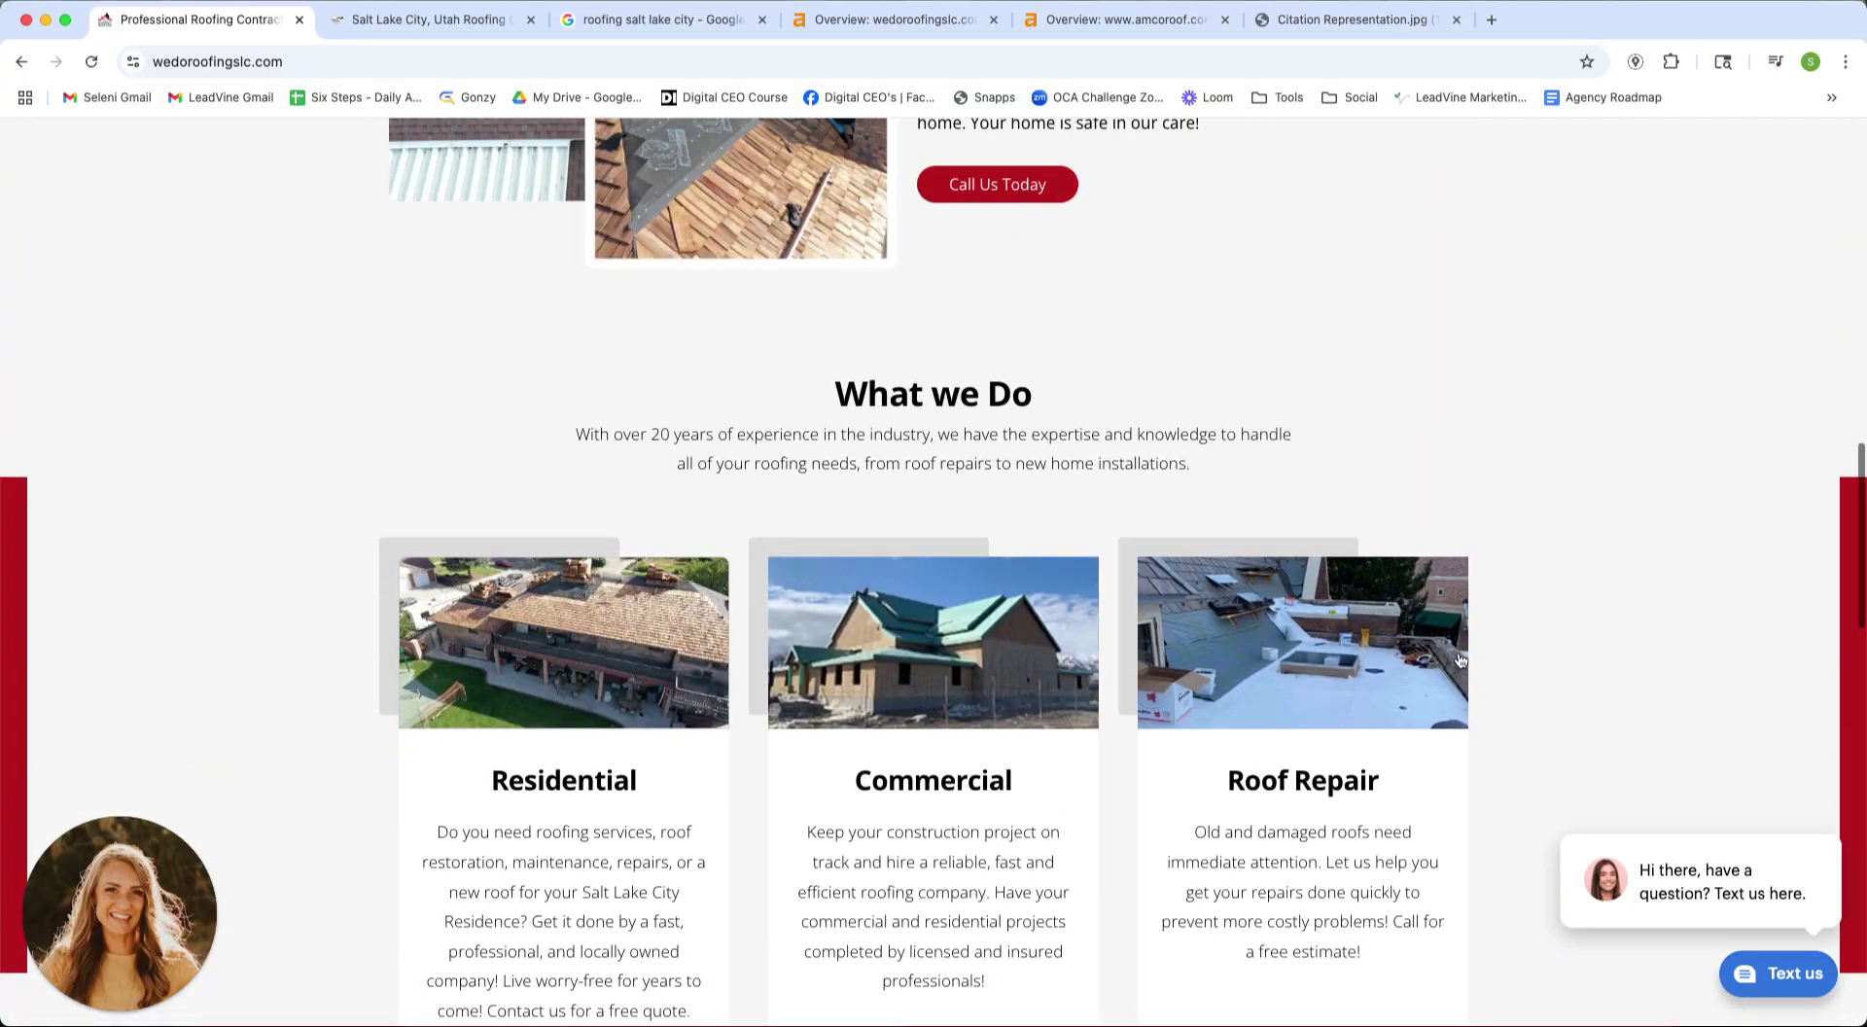
# - Check the file names of the Roof Repair and Commercial service images through their save dialogs, without saving either image
pyautogui.rightClick(1243, 642)
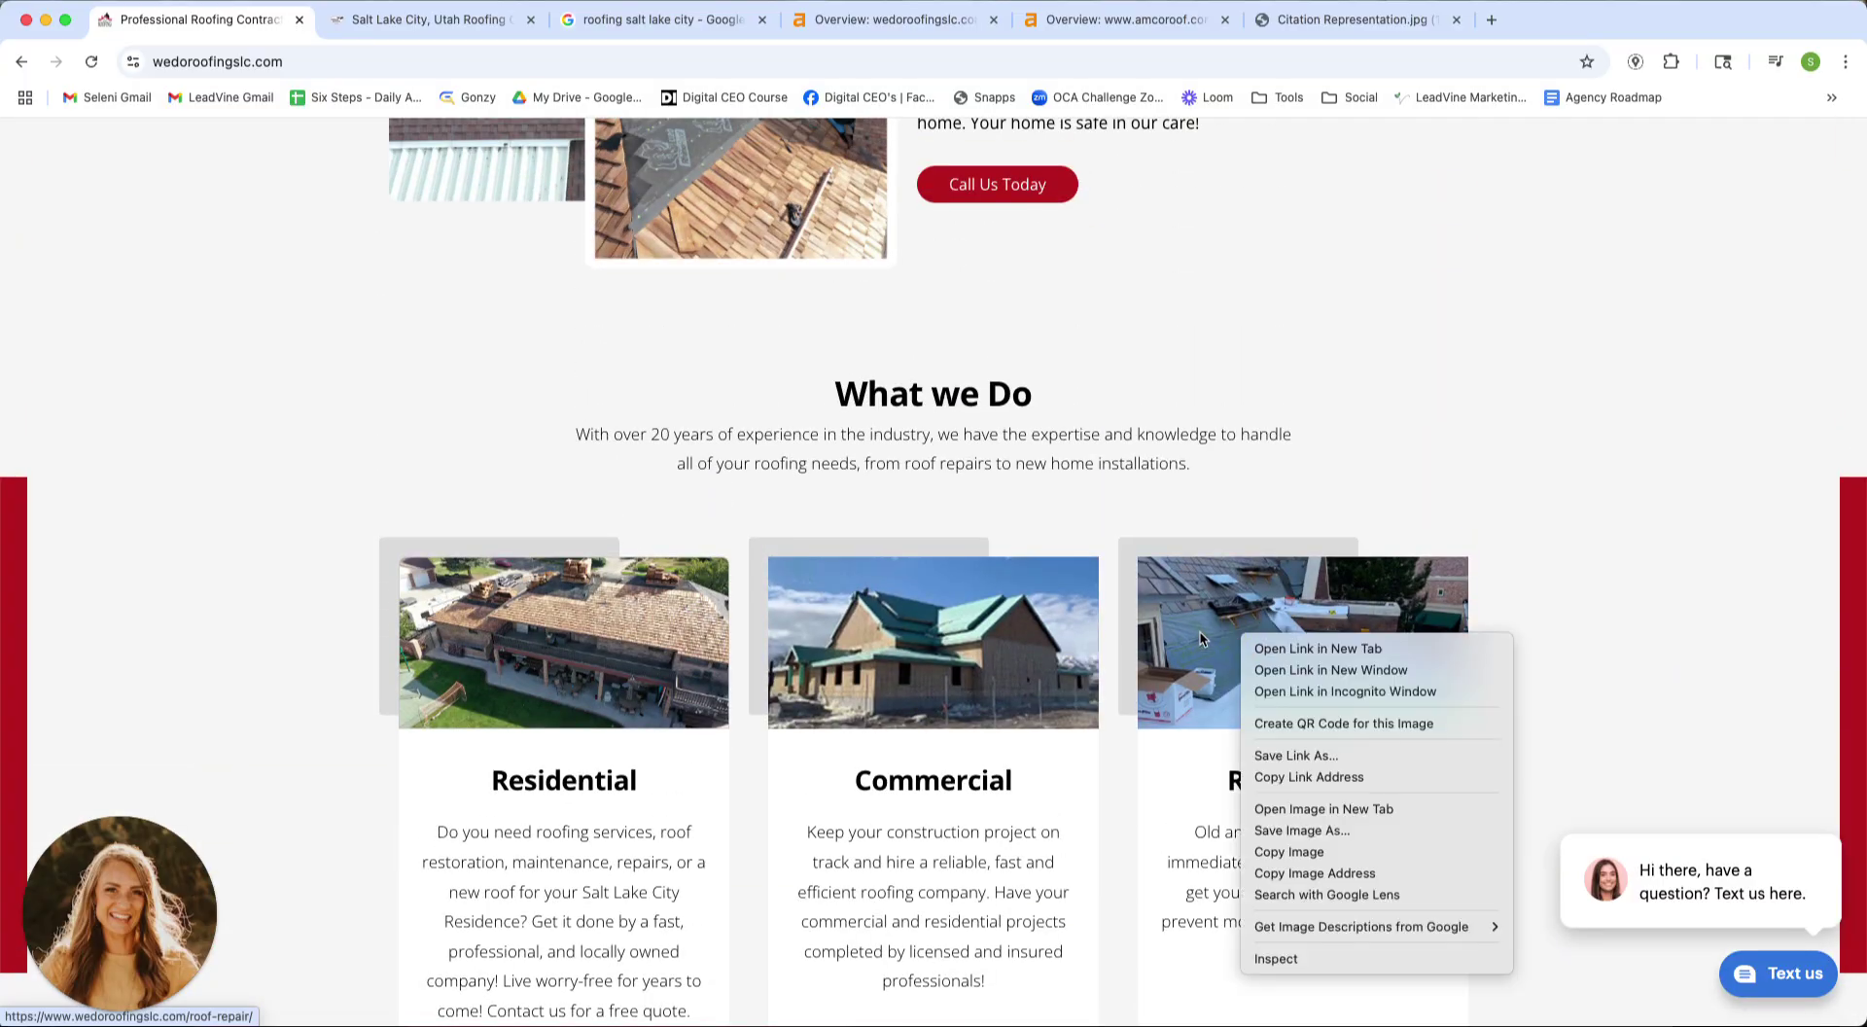
pyautogui.click(1313, 831)
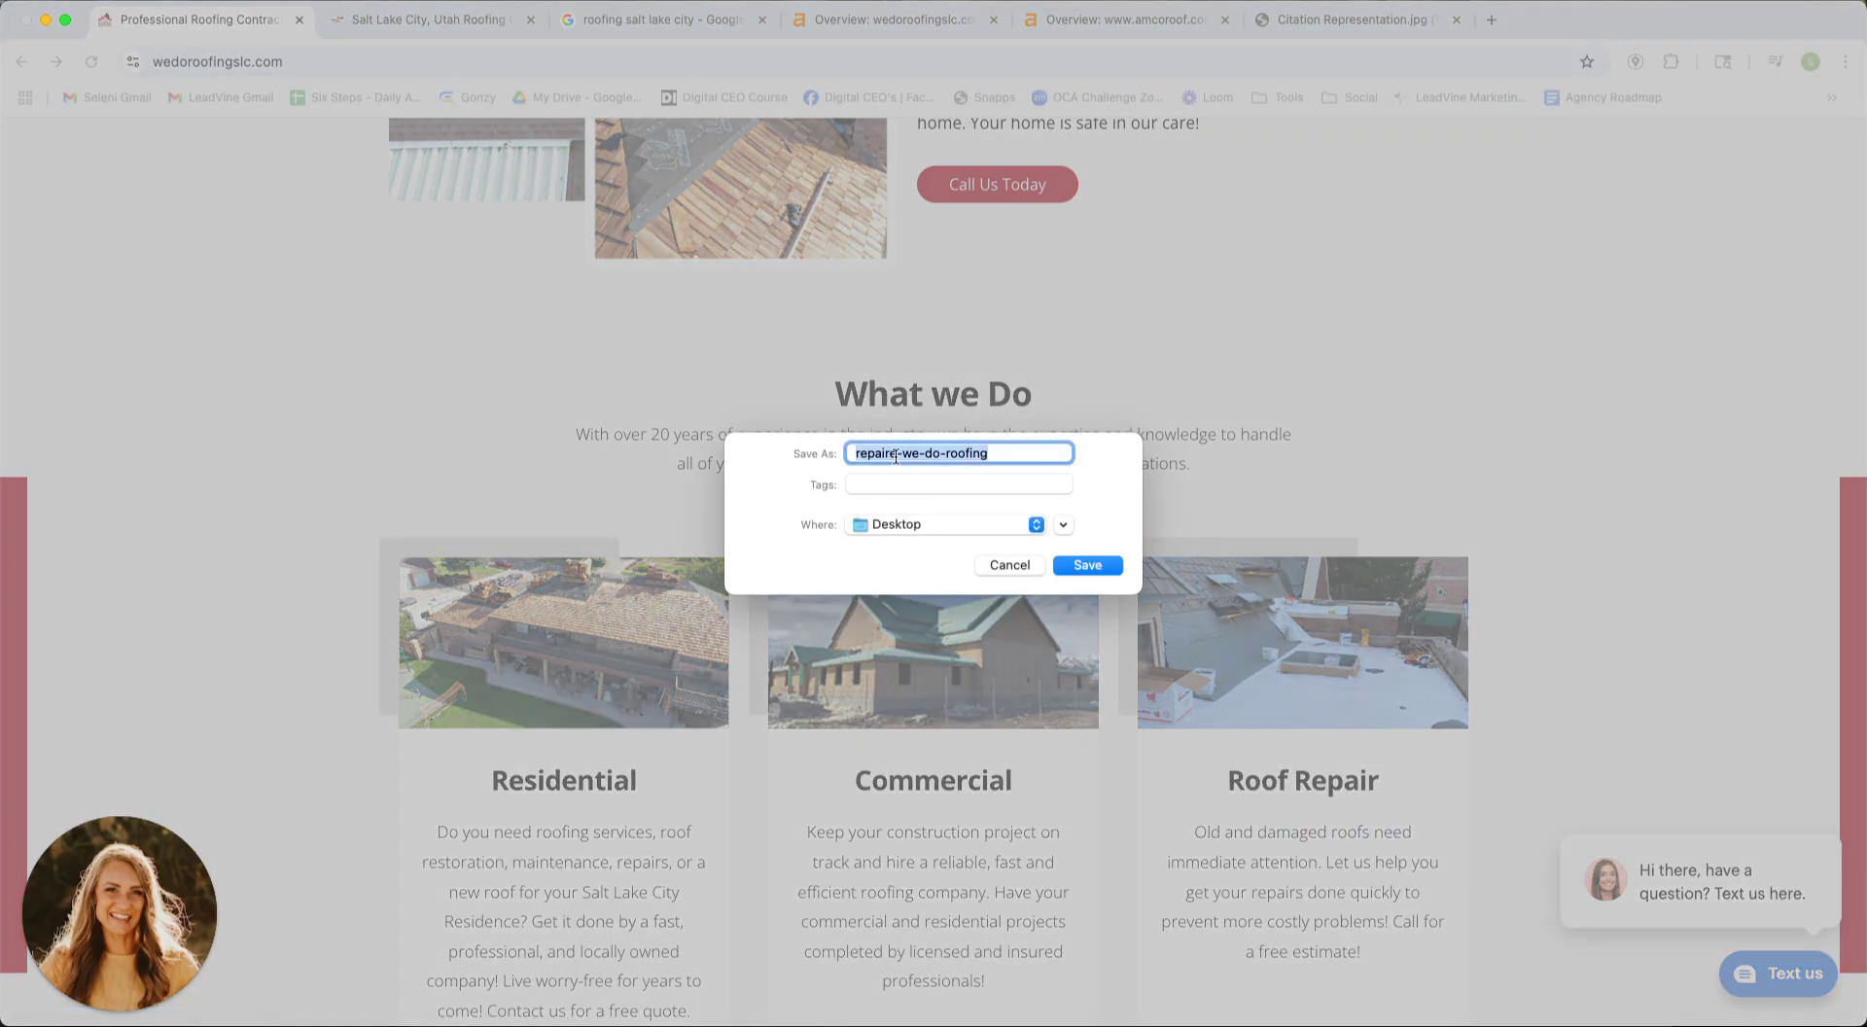
pyautogui.doubleClick(880, 453)
pyautogui.click(1008, 563)
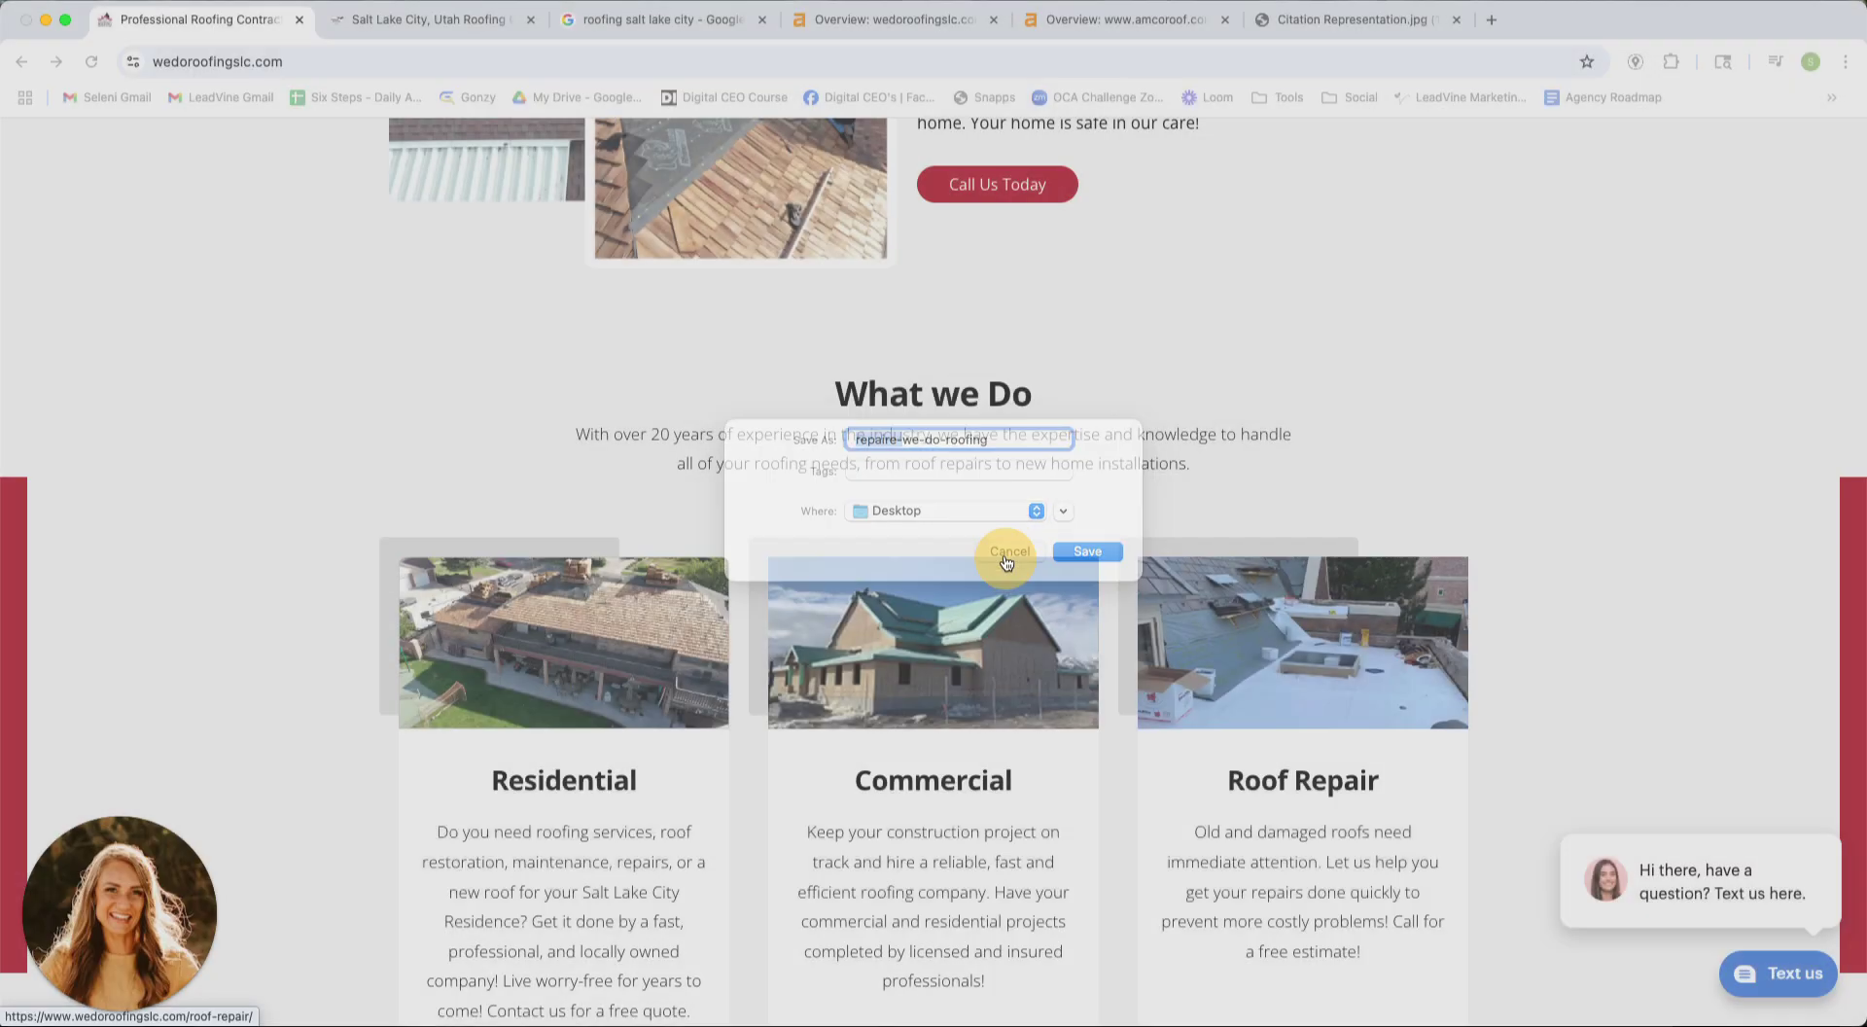
pyautogui.rightClick(992, 638)
pyautogui.click(1060, 831)
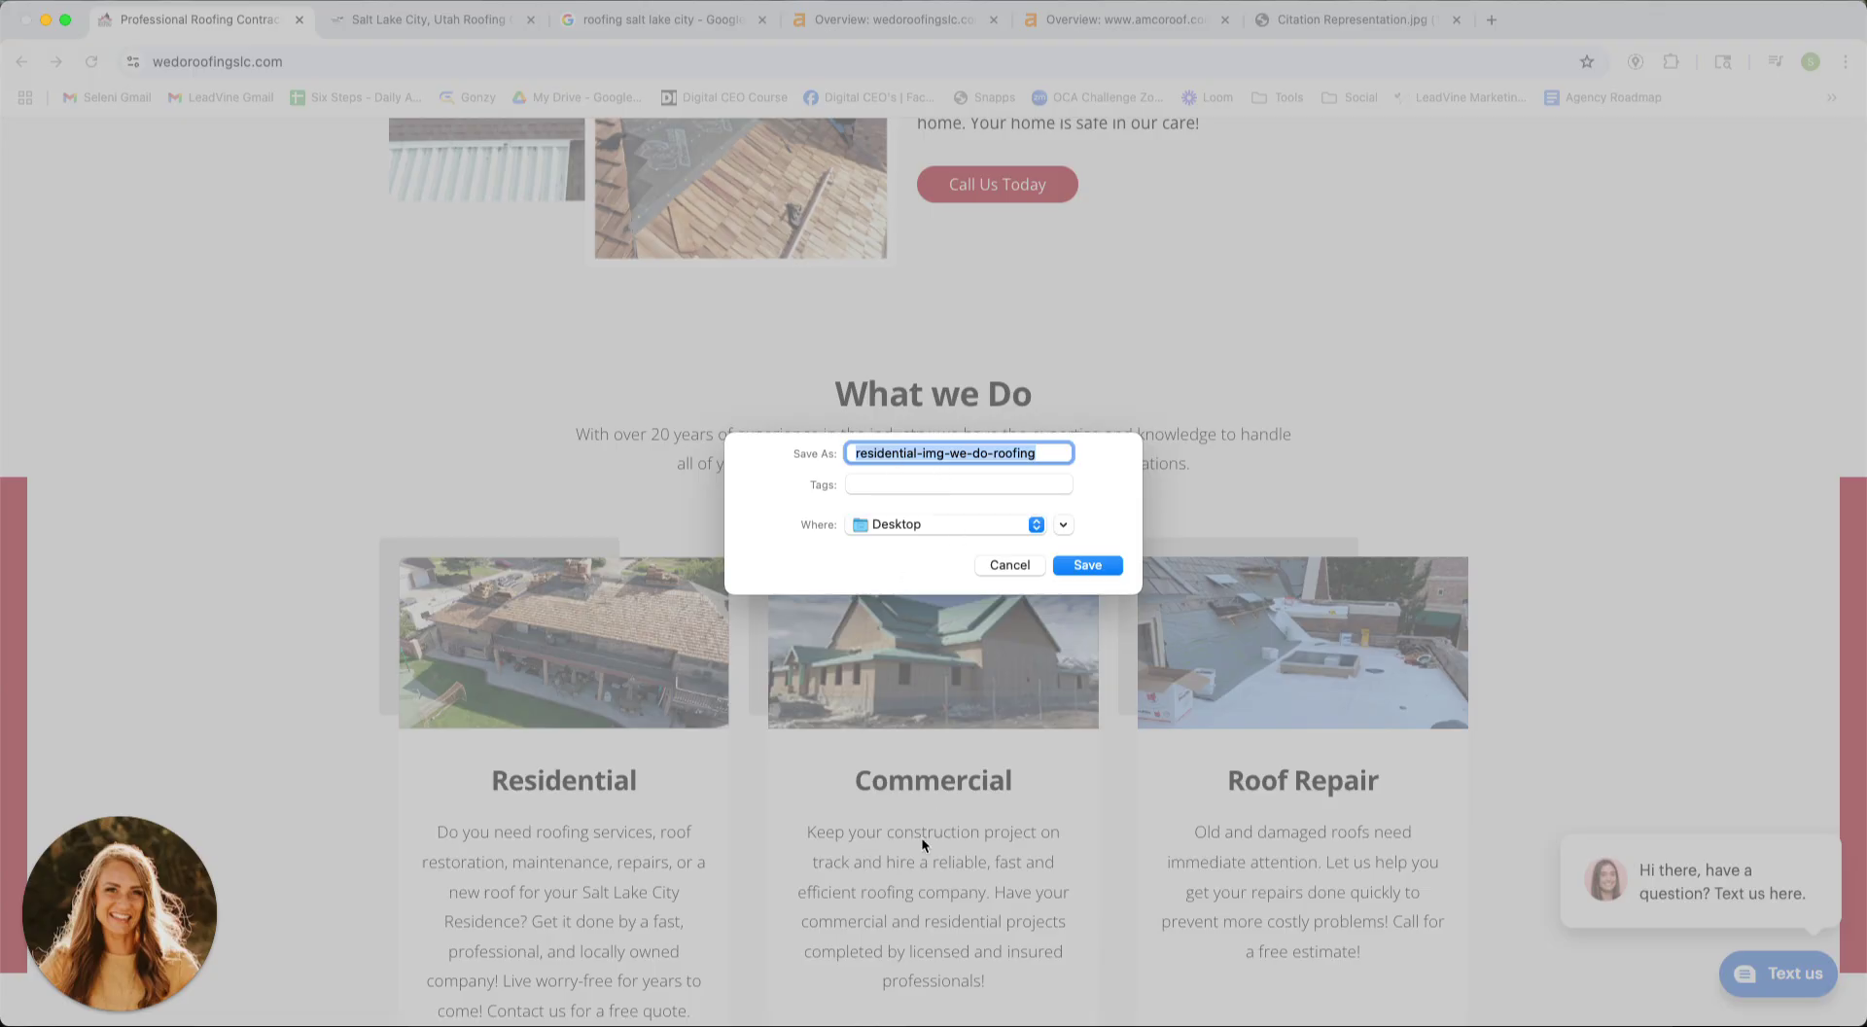
pyautogui.click(1018, 569)
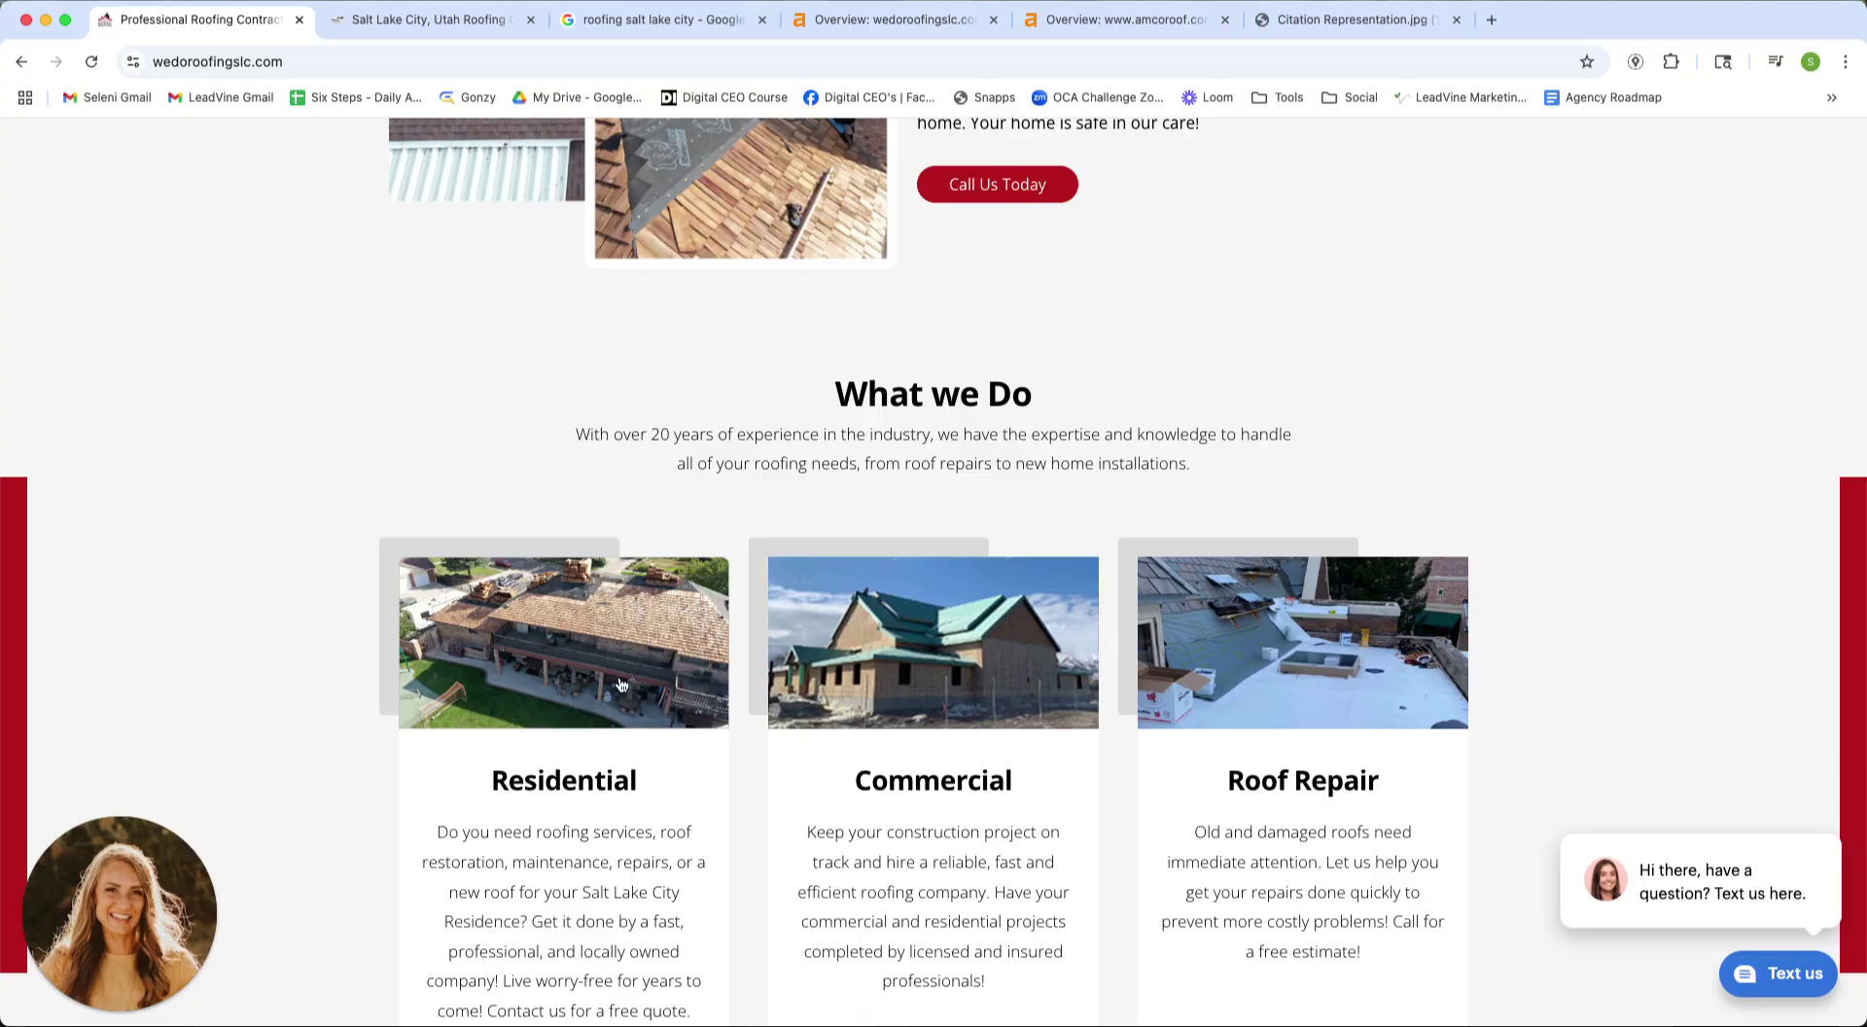
# - Check the file name of the Residential service image through its save dialog, without saving the image
pyautogui.rightClick(574, 663)
pyautogui.click(653, 856)
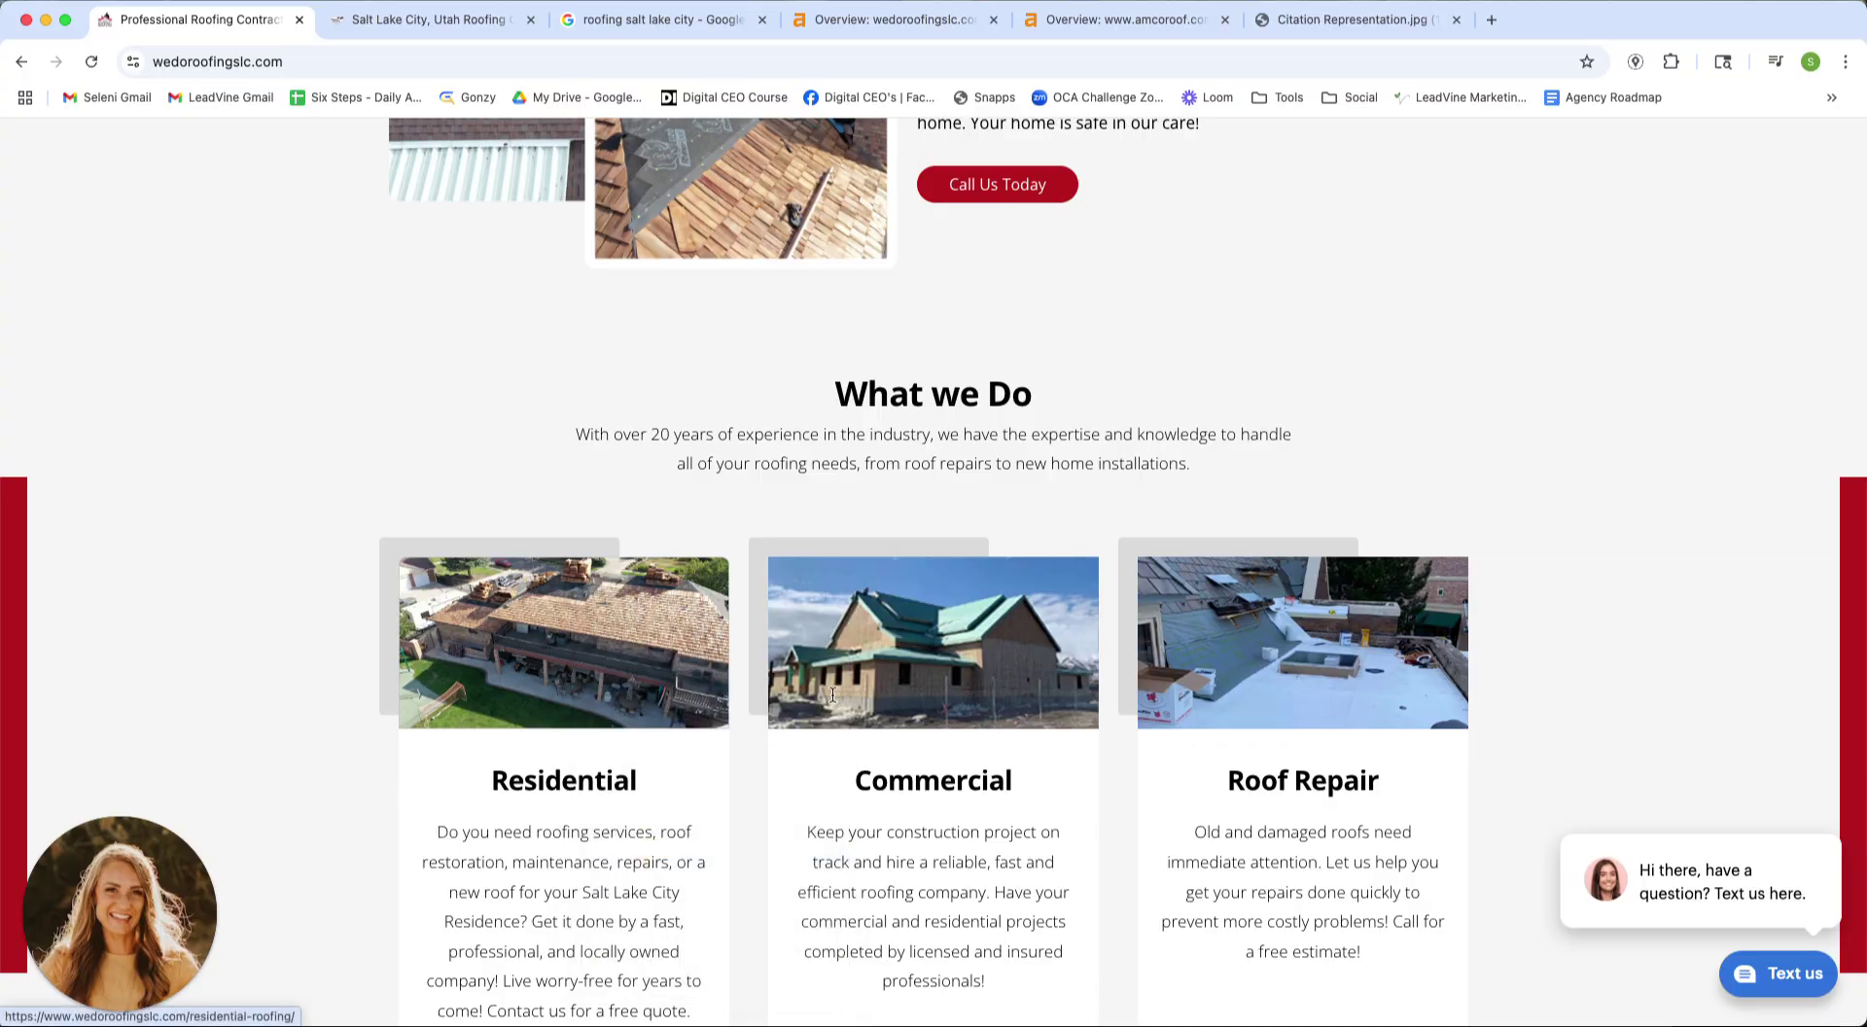
pyautogui.moveTo(963, 454); pyautogui.dragTo(905, 455)
pyautogui.click(1002, 564)
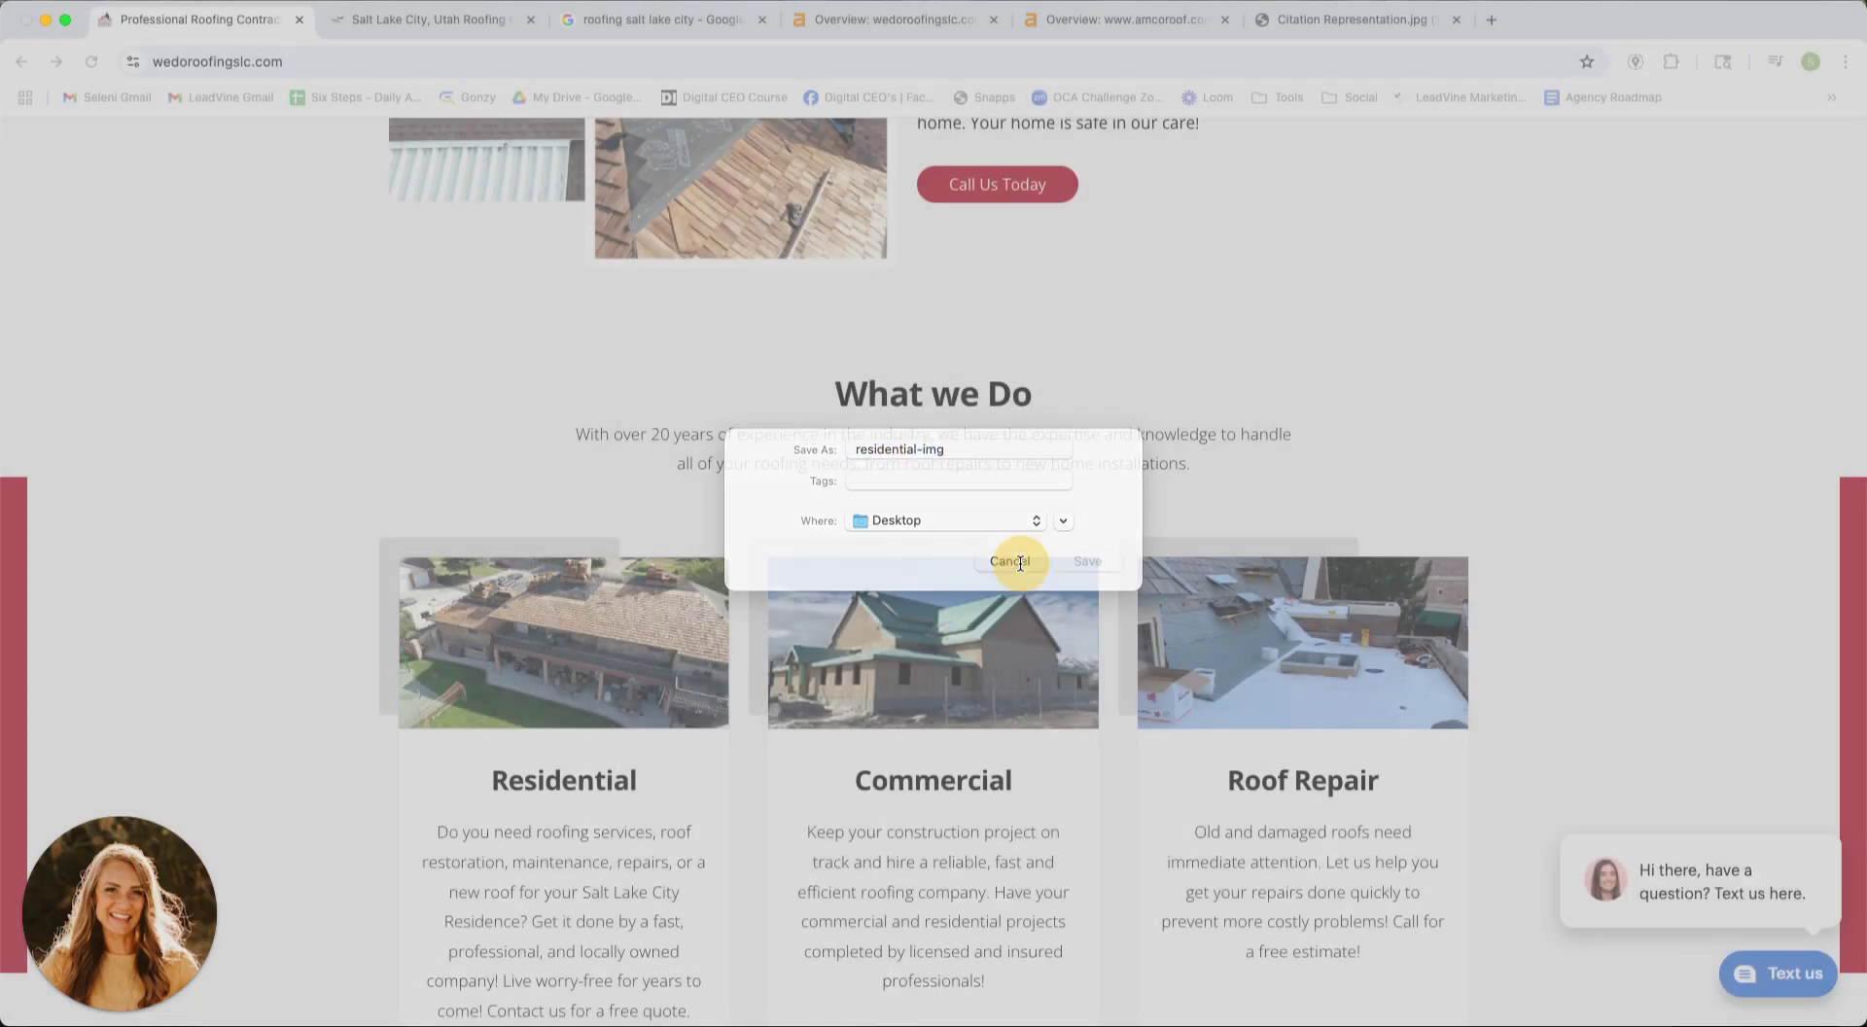
# - Check the file name of the smaller overlapping roof photo in the About Us section, without saving the image
pyautogui.scroll(5, 1000, 560)
pyautogui.rightClick(750, 522)
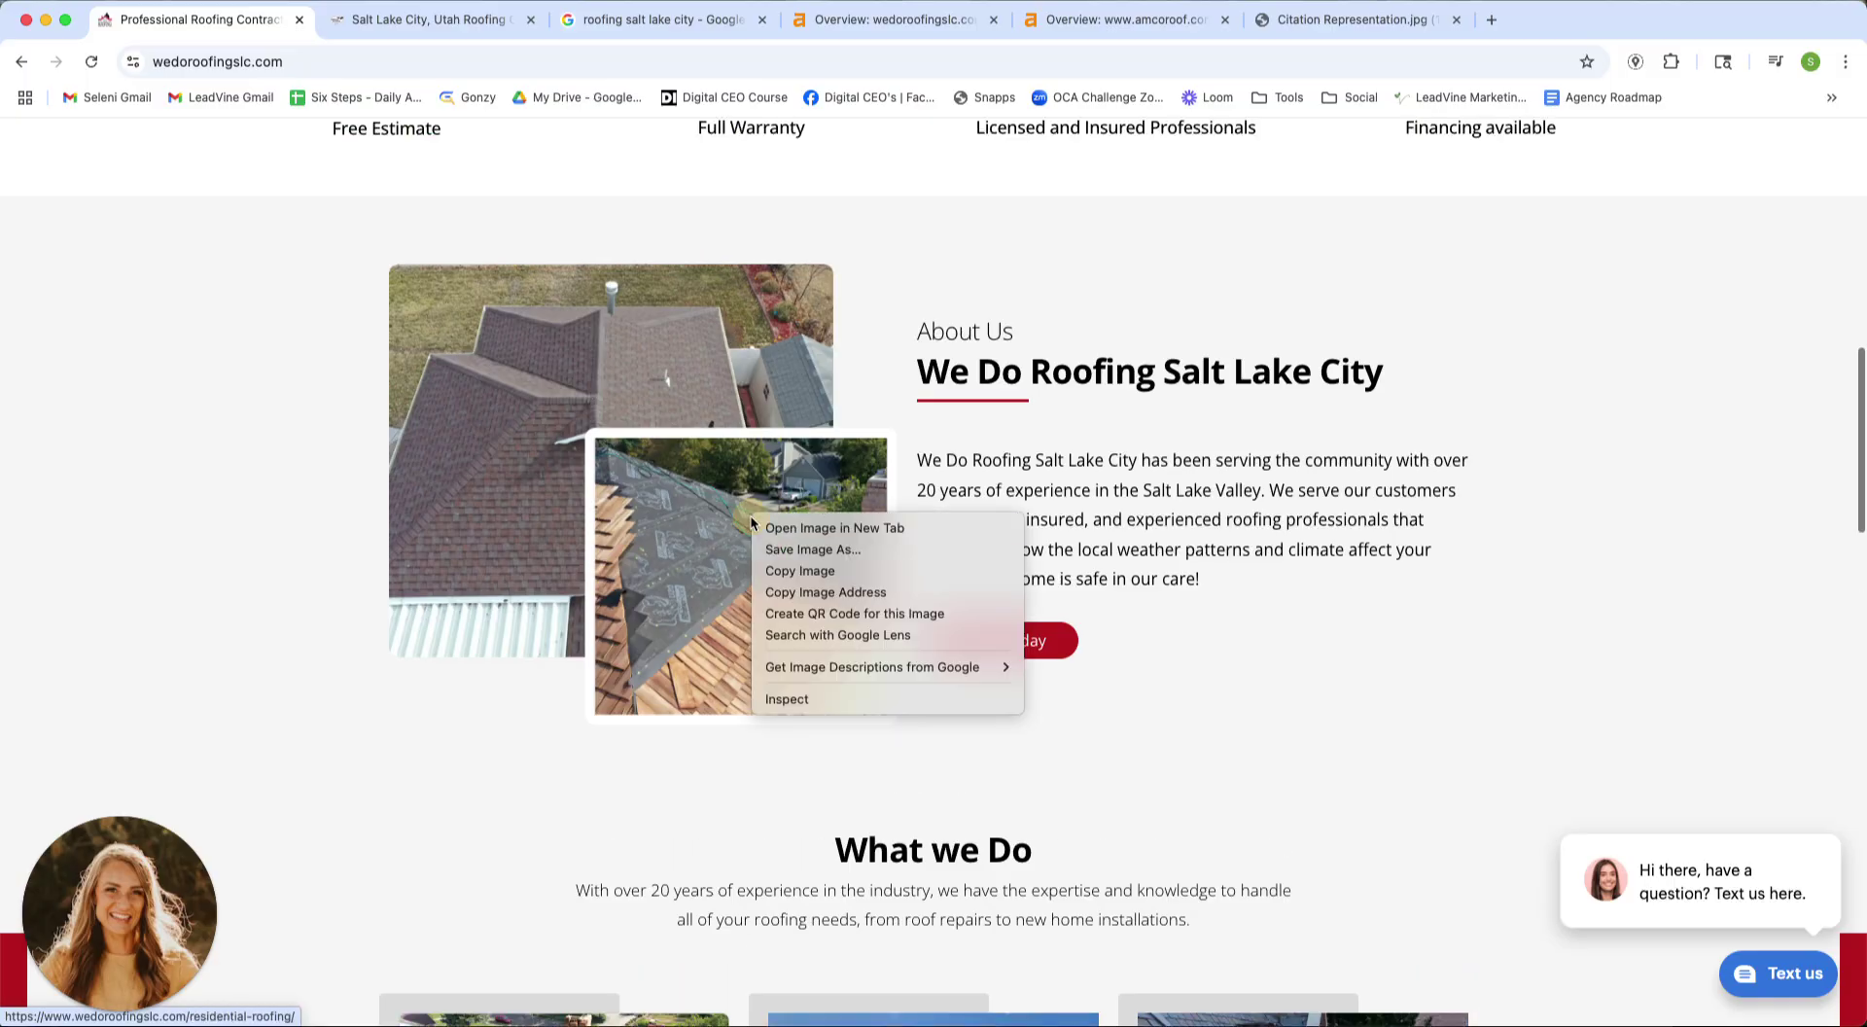
pyautogui.click(822, 549)
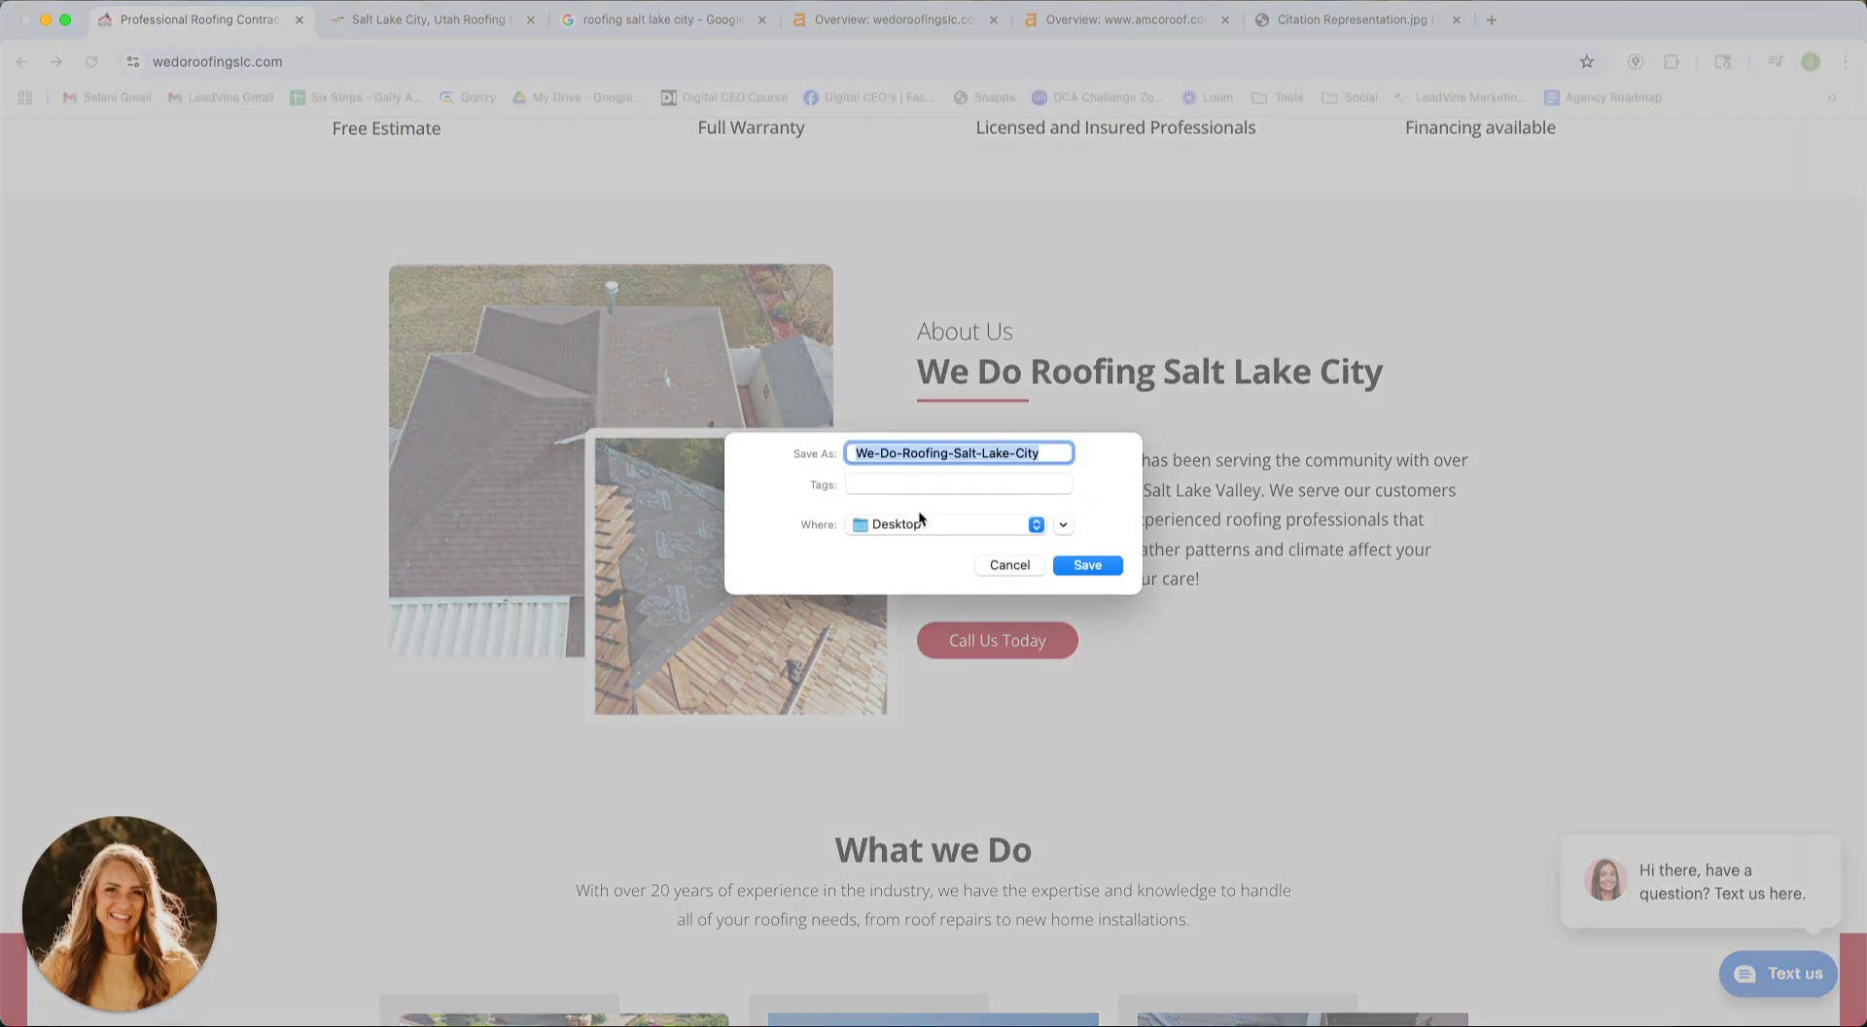
pyautogui.click(1011, 565)
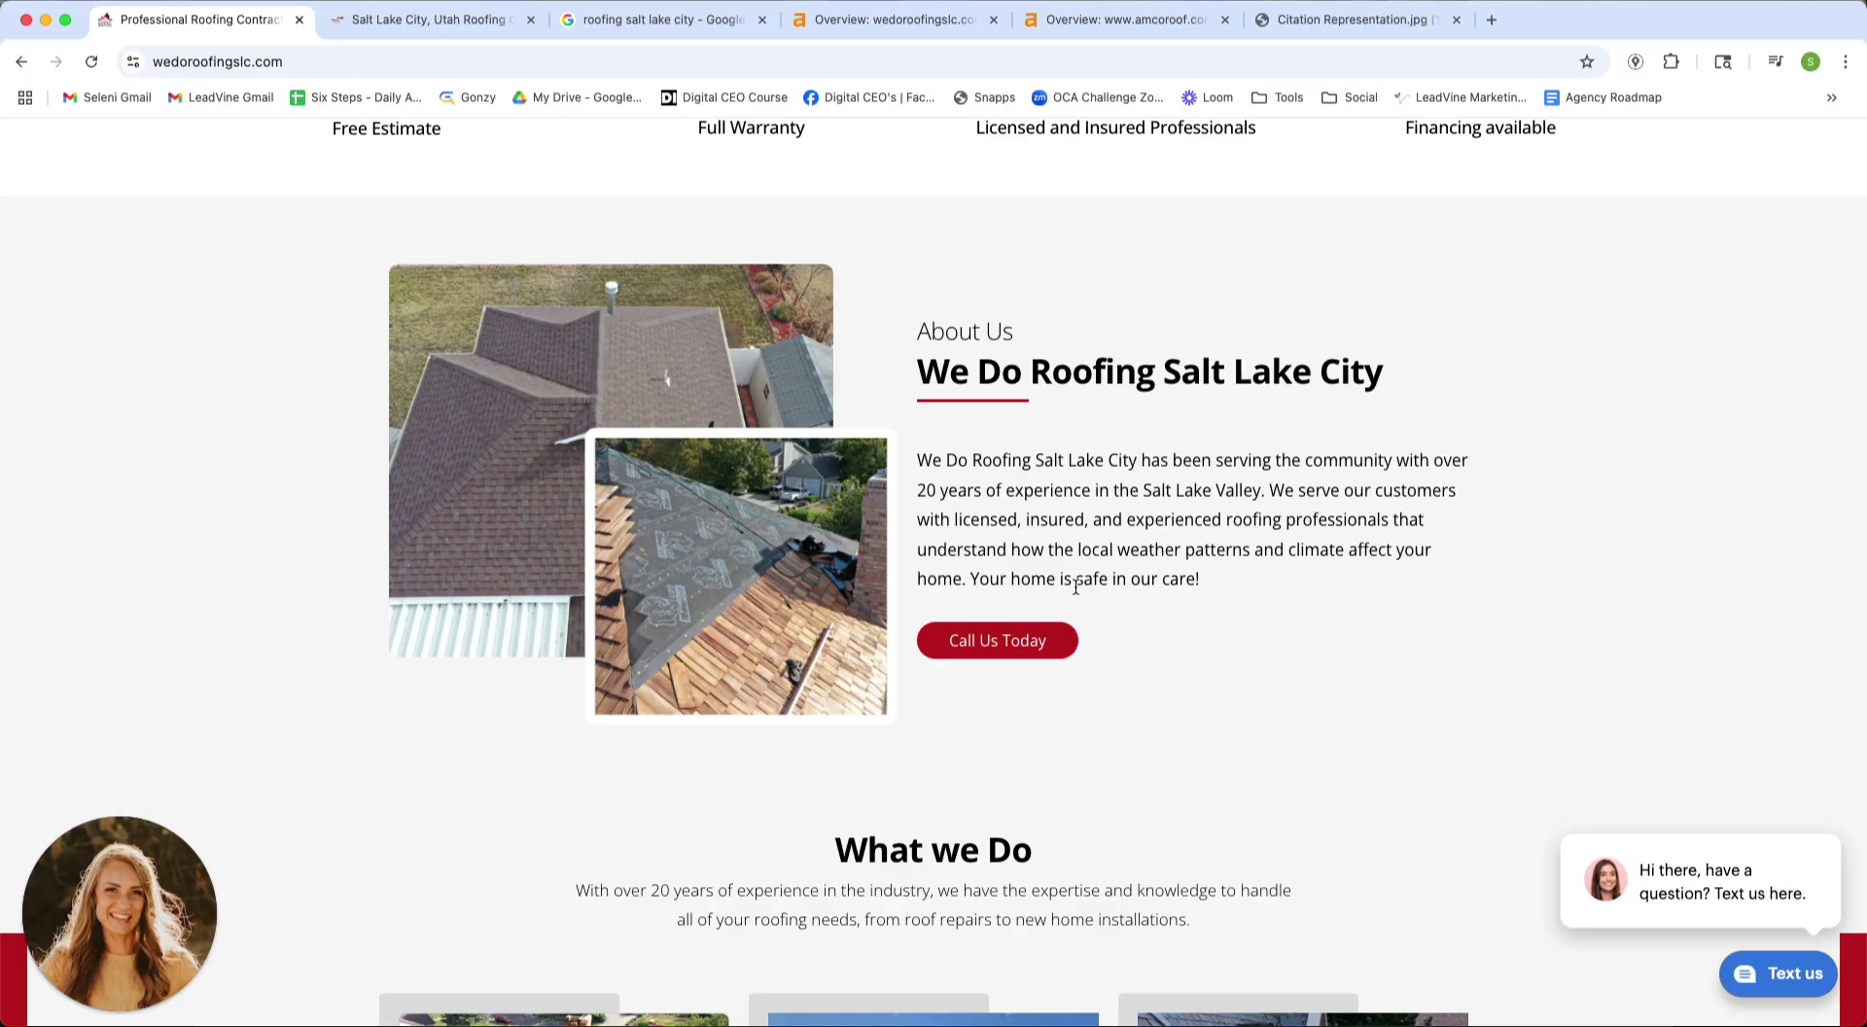
# - Review the About Us and What We Do sections and return to the homepage's hero heading
pyautogui.scroll(-3, 1079, 588)
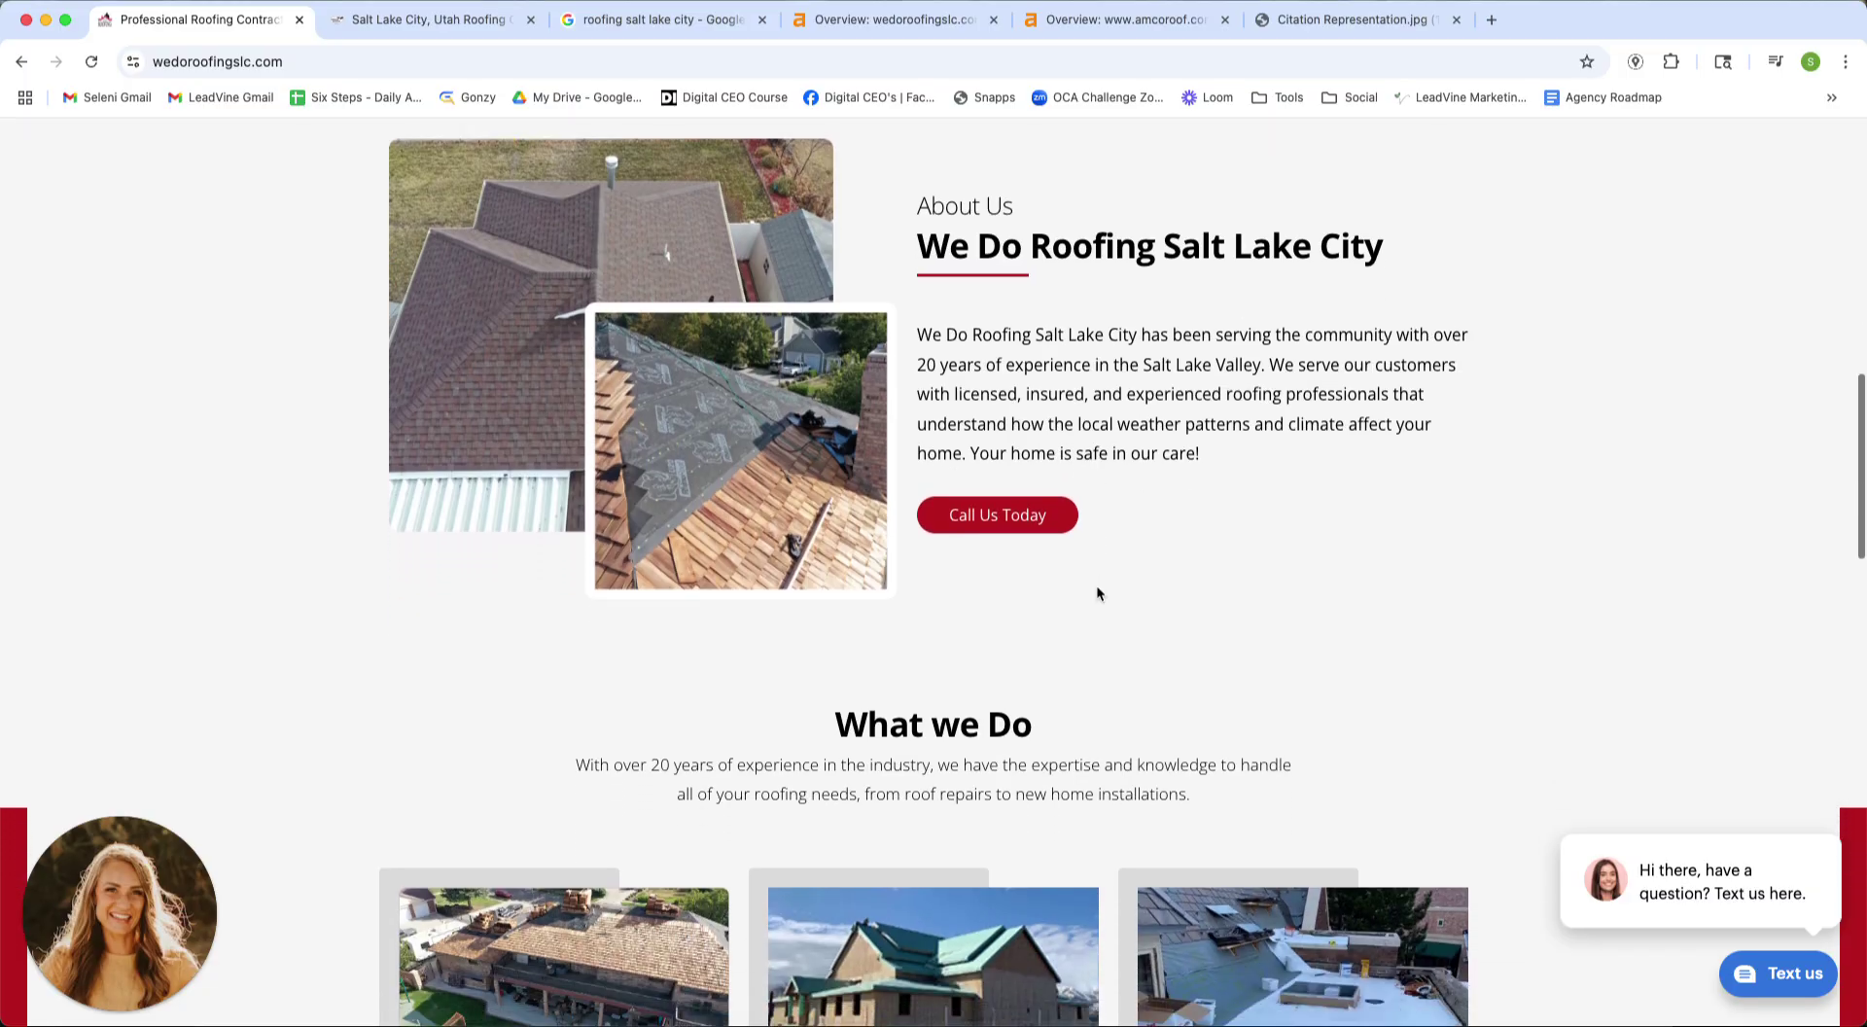
pyautogui.scroll(-4, 1097, 593)
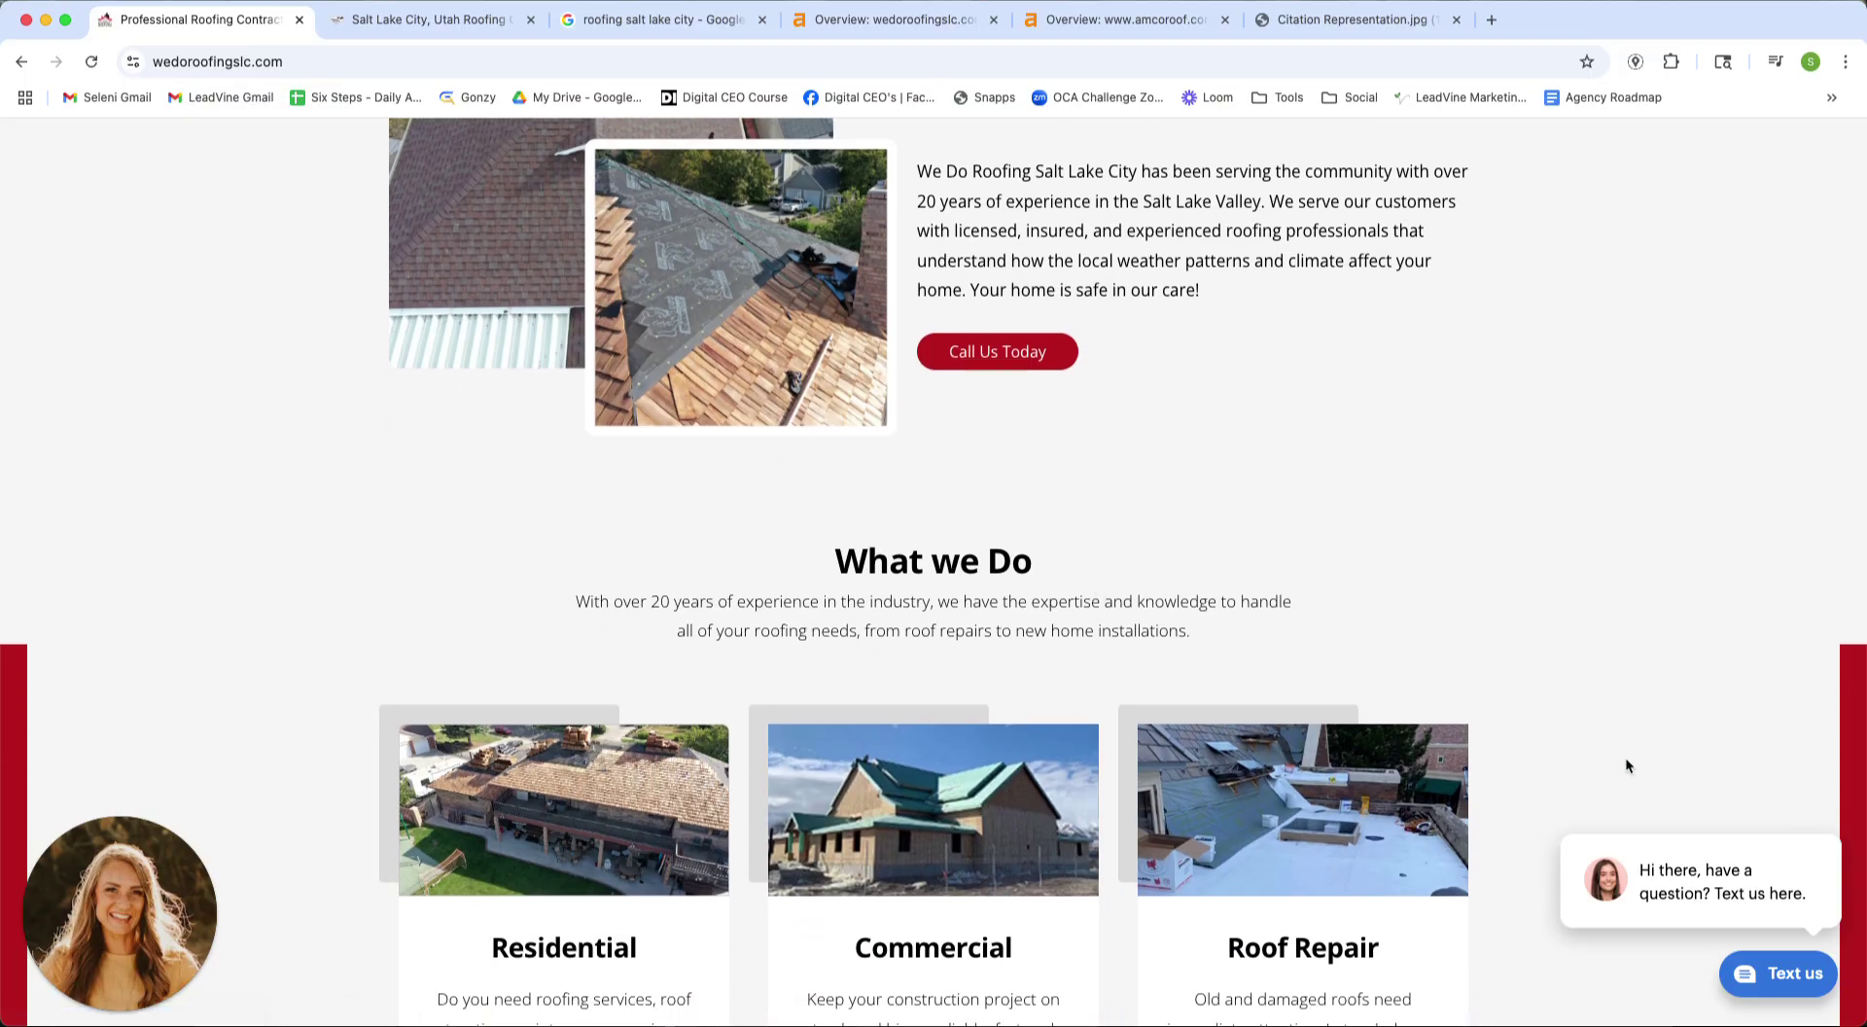
pyautogui.scroll(6, 1625, 766)
pyautogui.scroll(3, 1624, 773)
pyautogui.scroll(4, 991, 709)
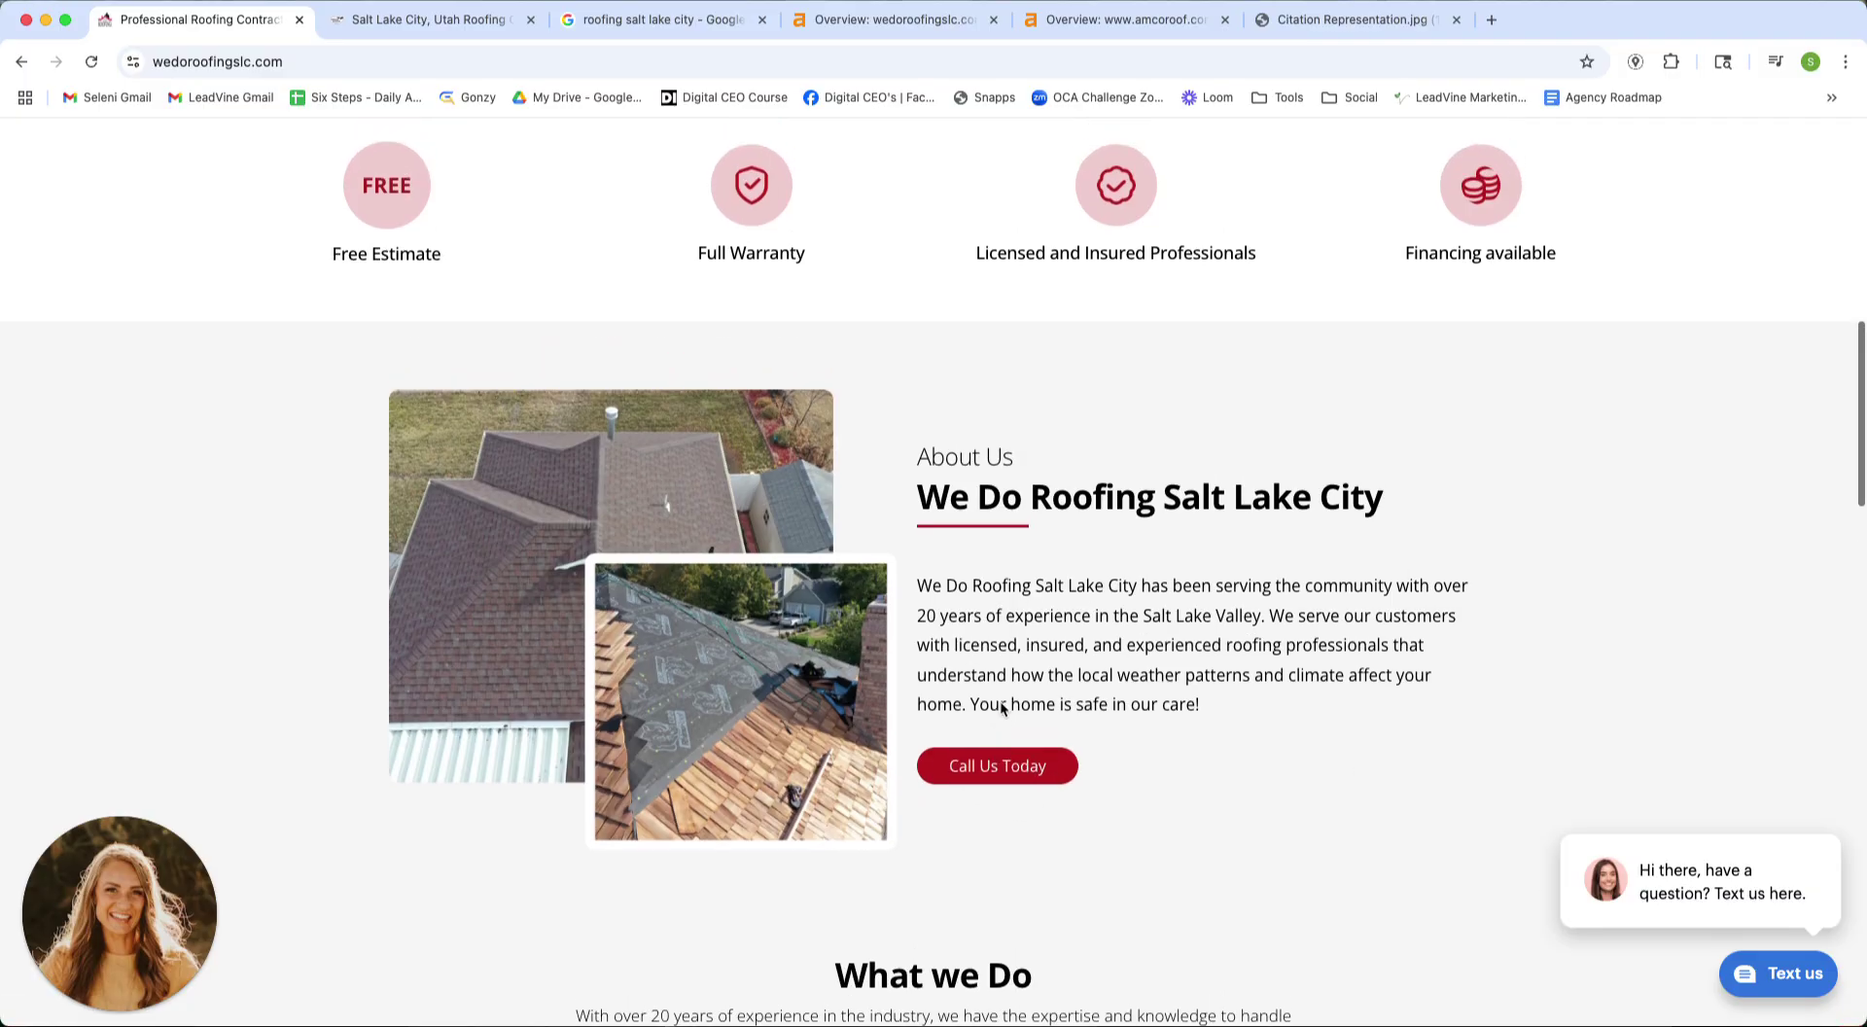
pyautogui.scroll(3, 1012, 681)
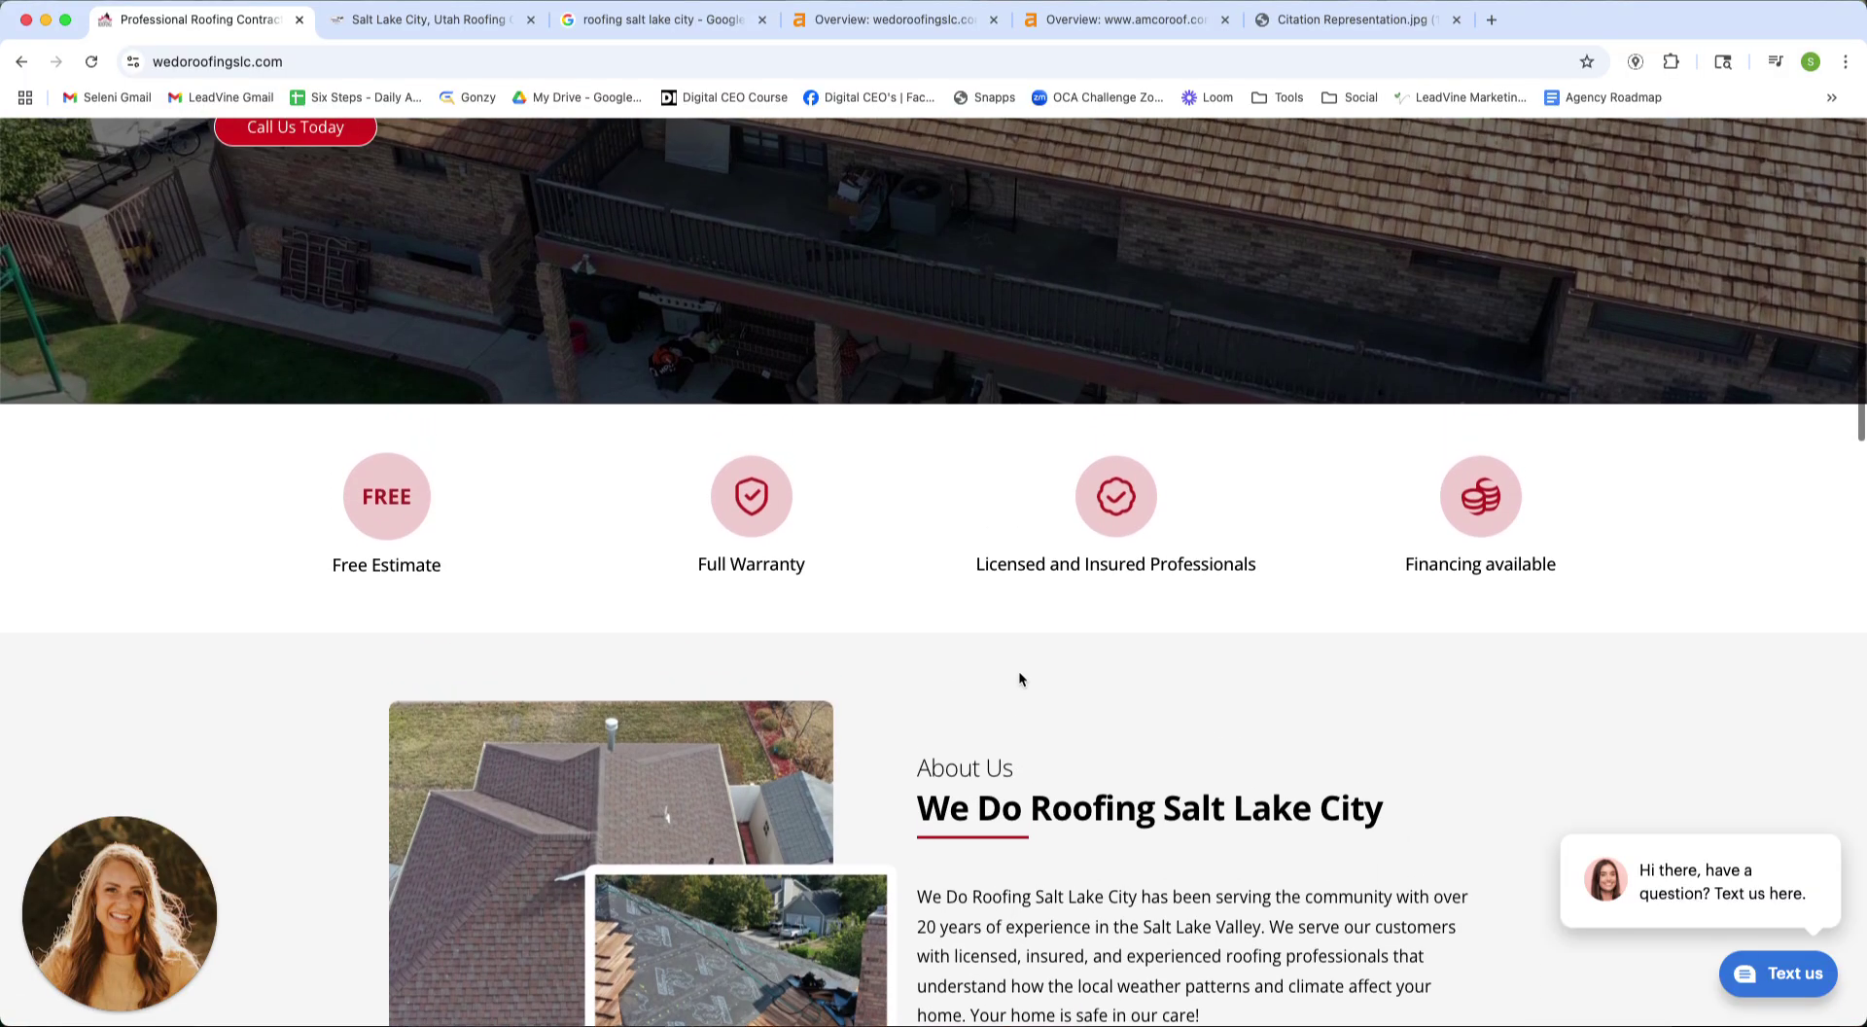
pyautogui.scroll(15, 1059, 689)
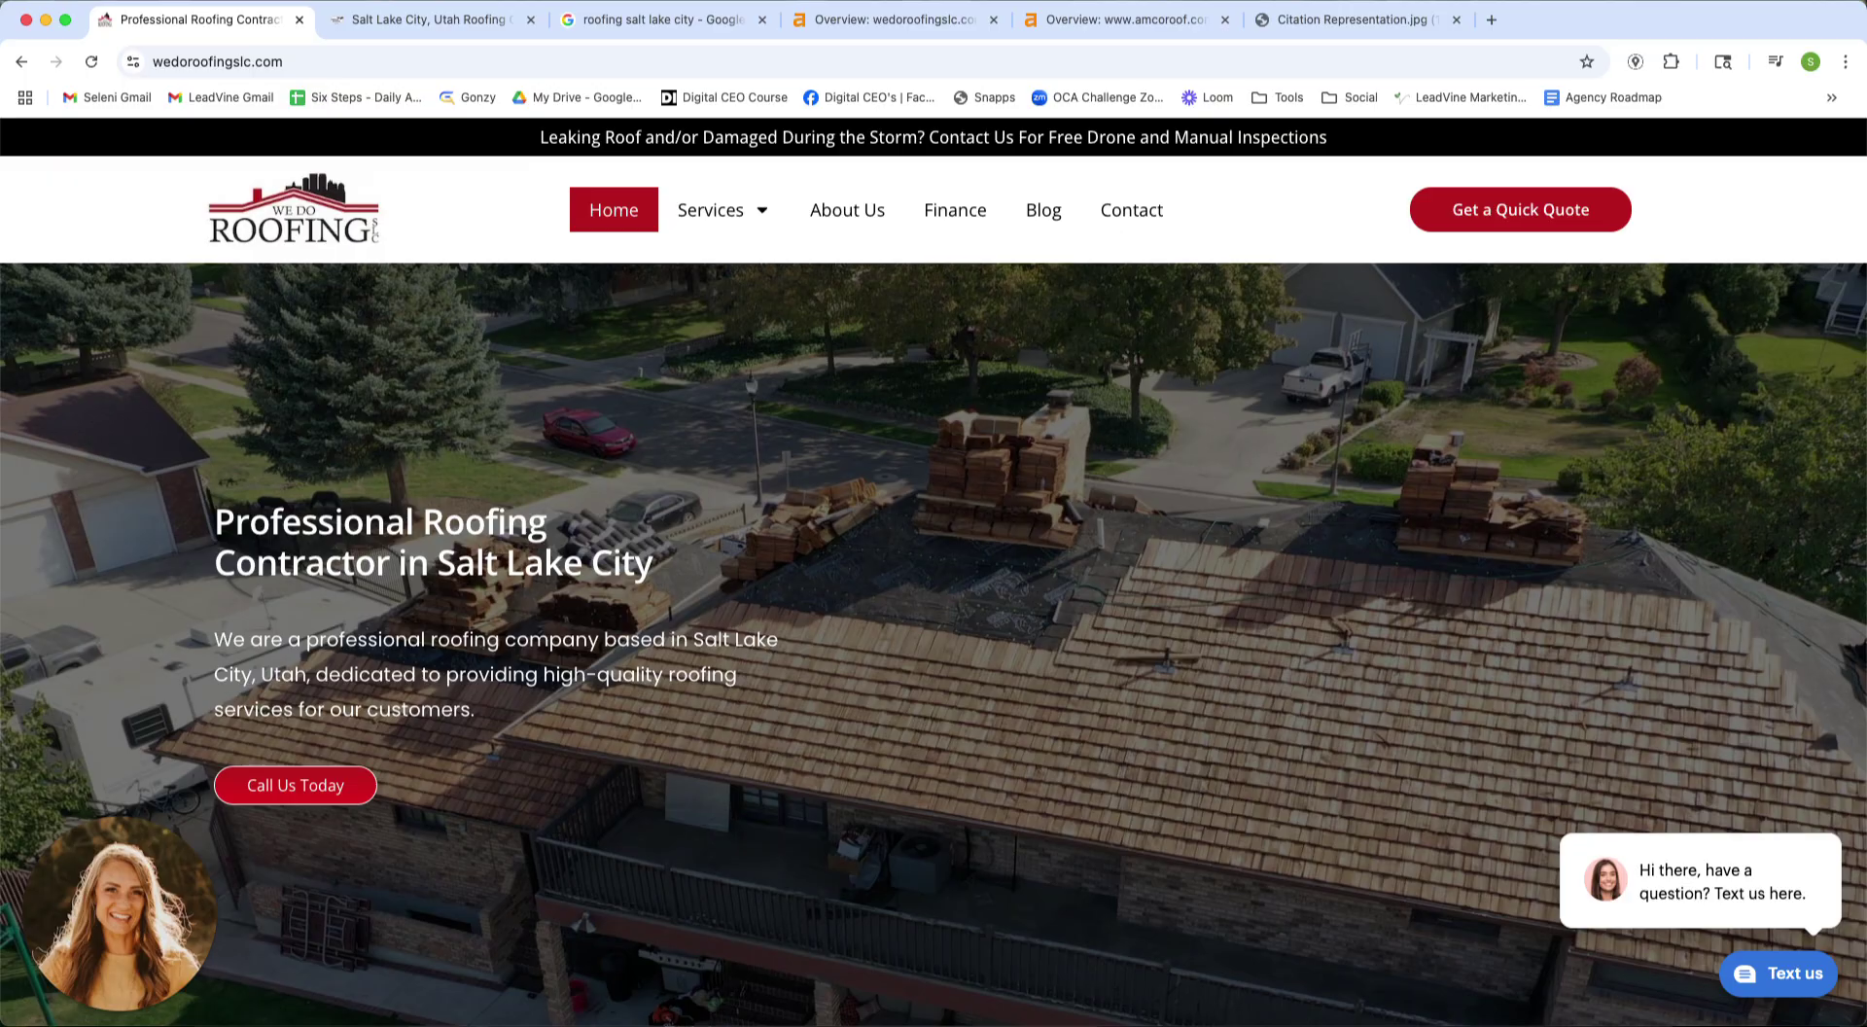
# - Read through the homepage copy again, including the services, testimonials, service area, opening hours and contact form
pyautogui.scroll(-12, 1204, 702)
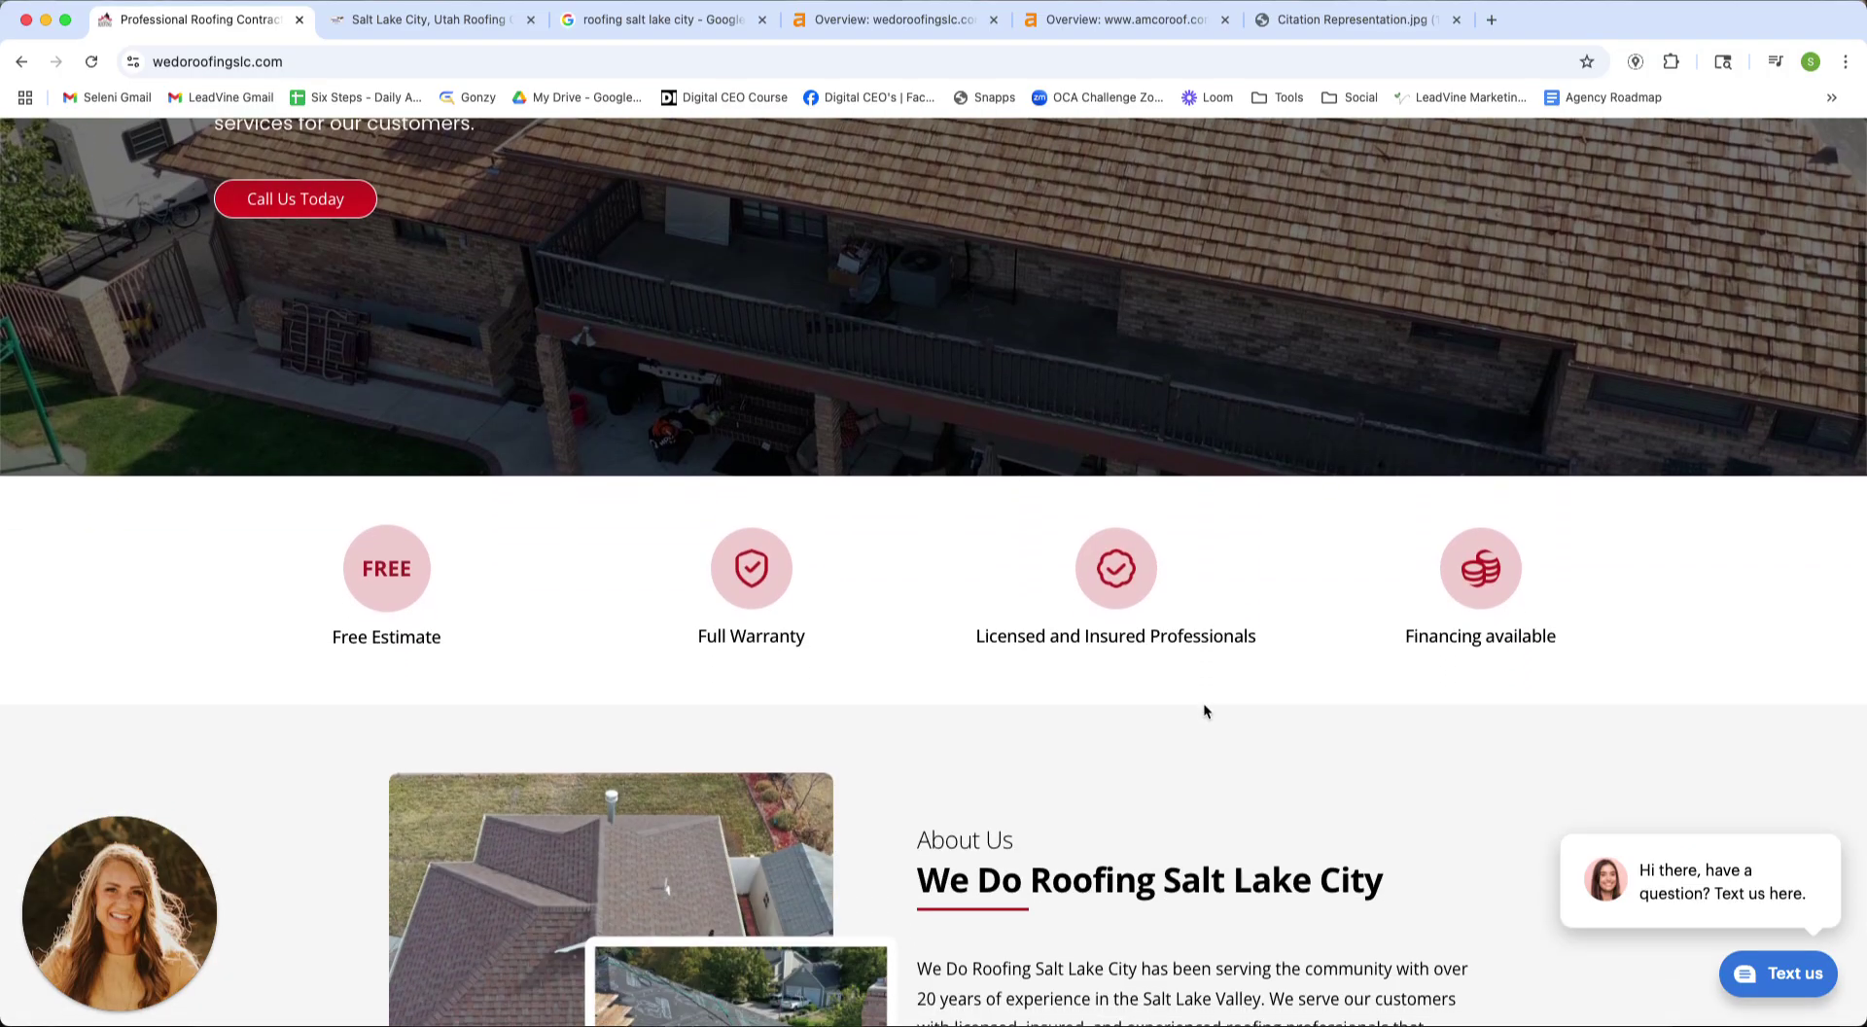
pyautogui.scroll(-8, 1203, 711)
pyautogui.scroll(-5, 1204, 711)
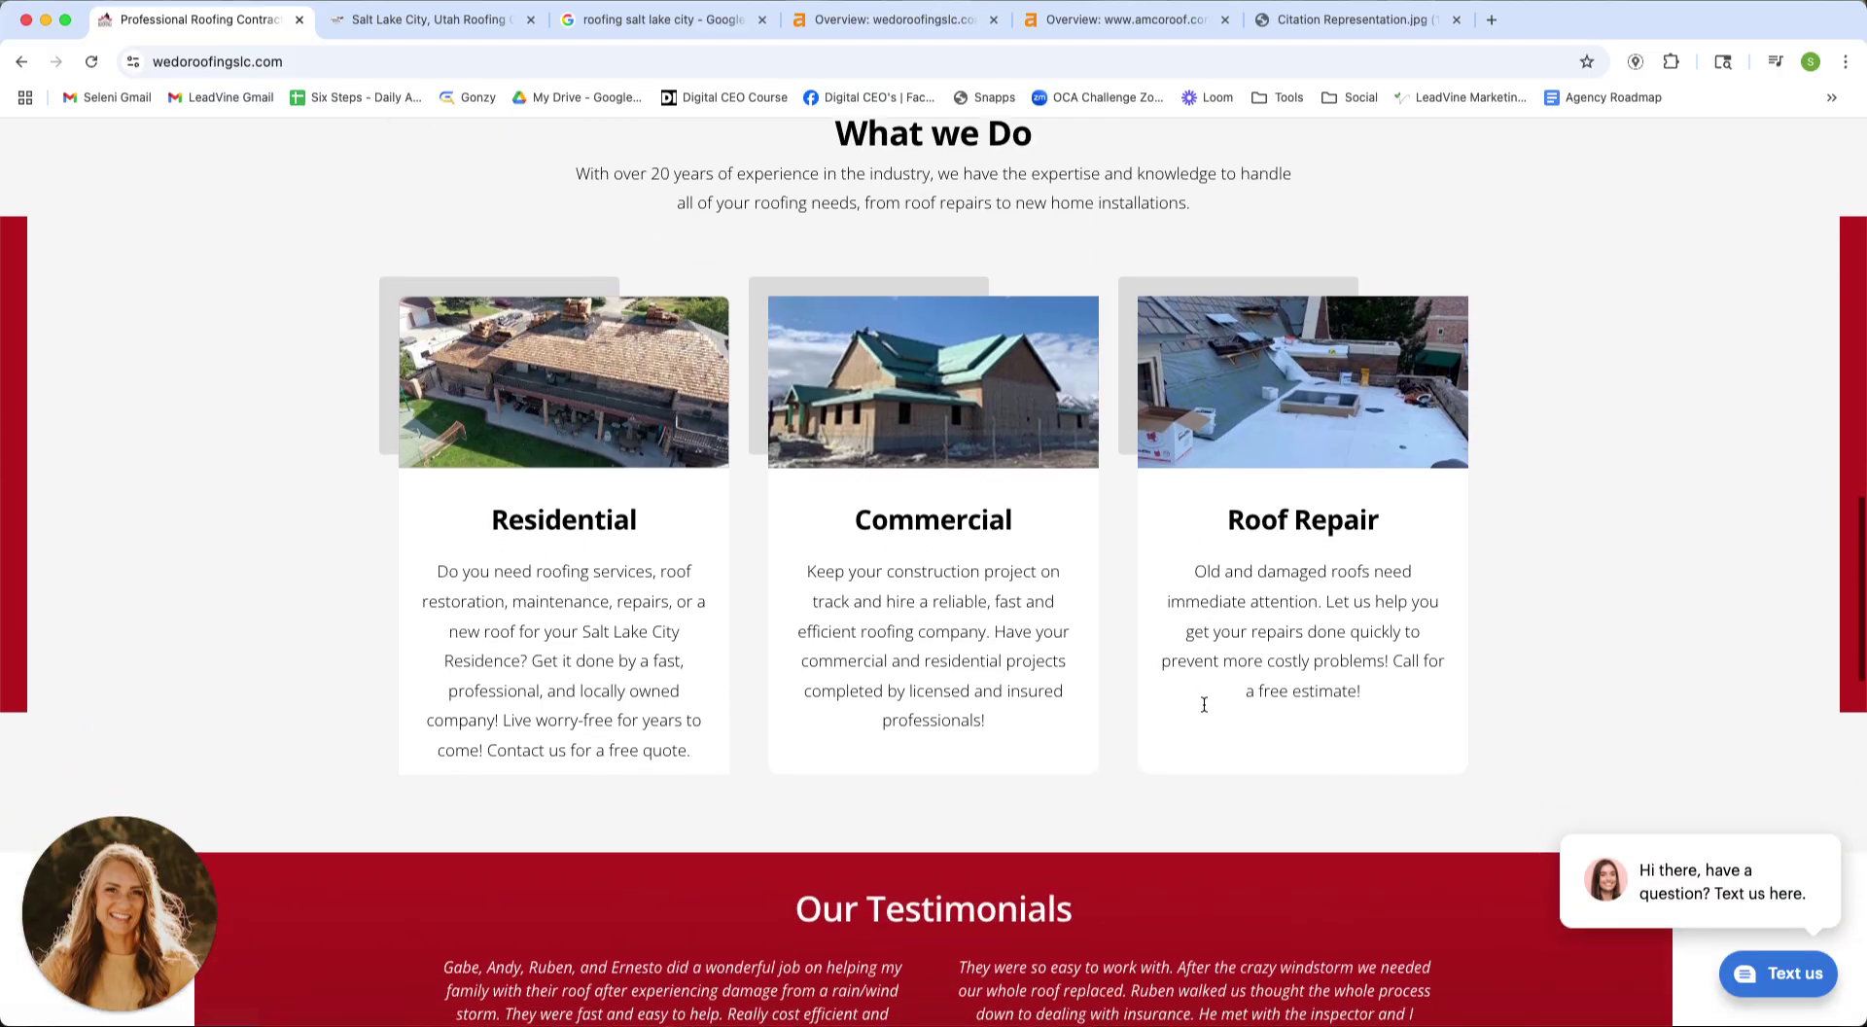
pyautogui.scroll(-6, 1204, 704)
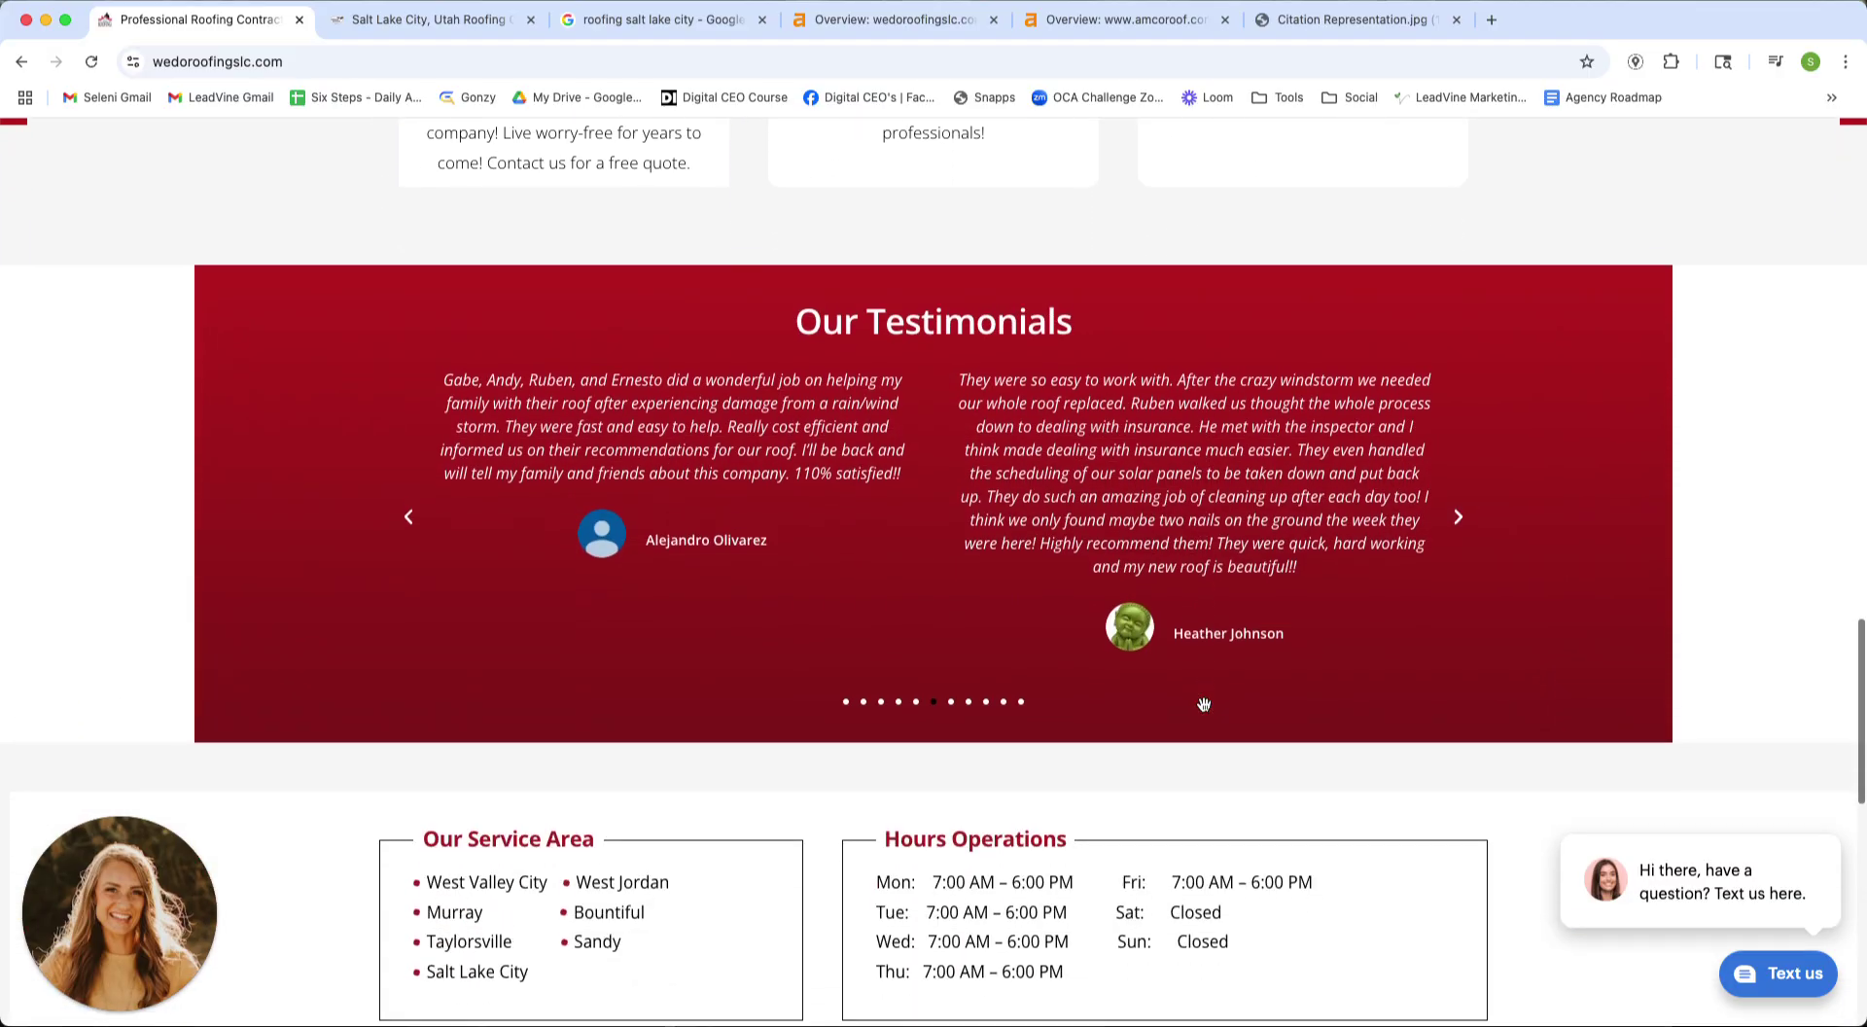
pyautogui.scroll(-6, 1203, 704)
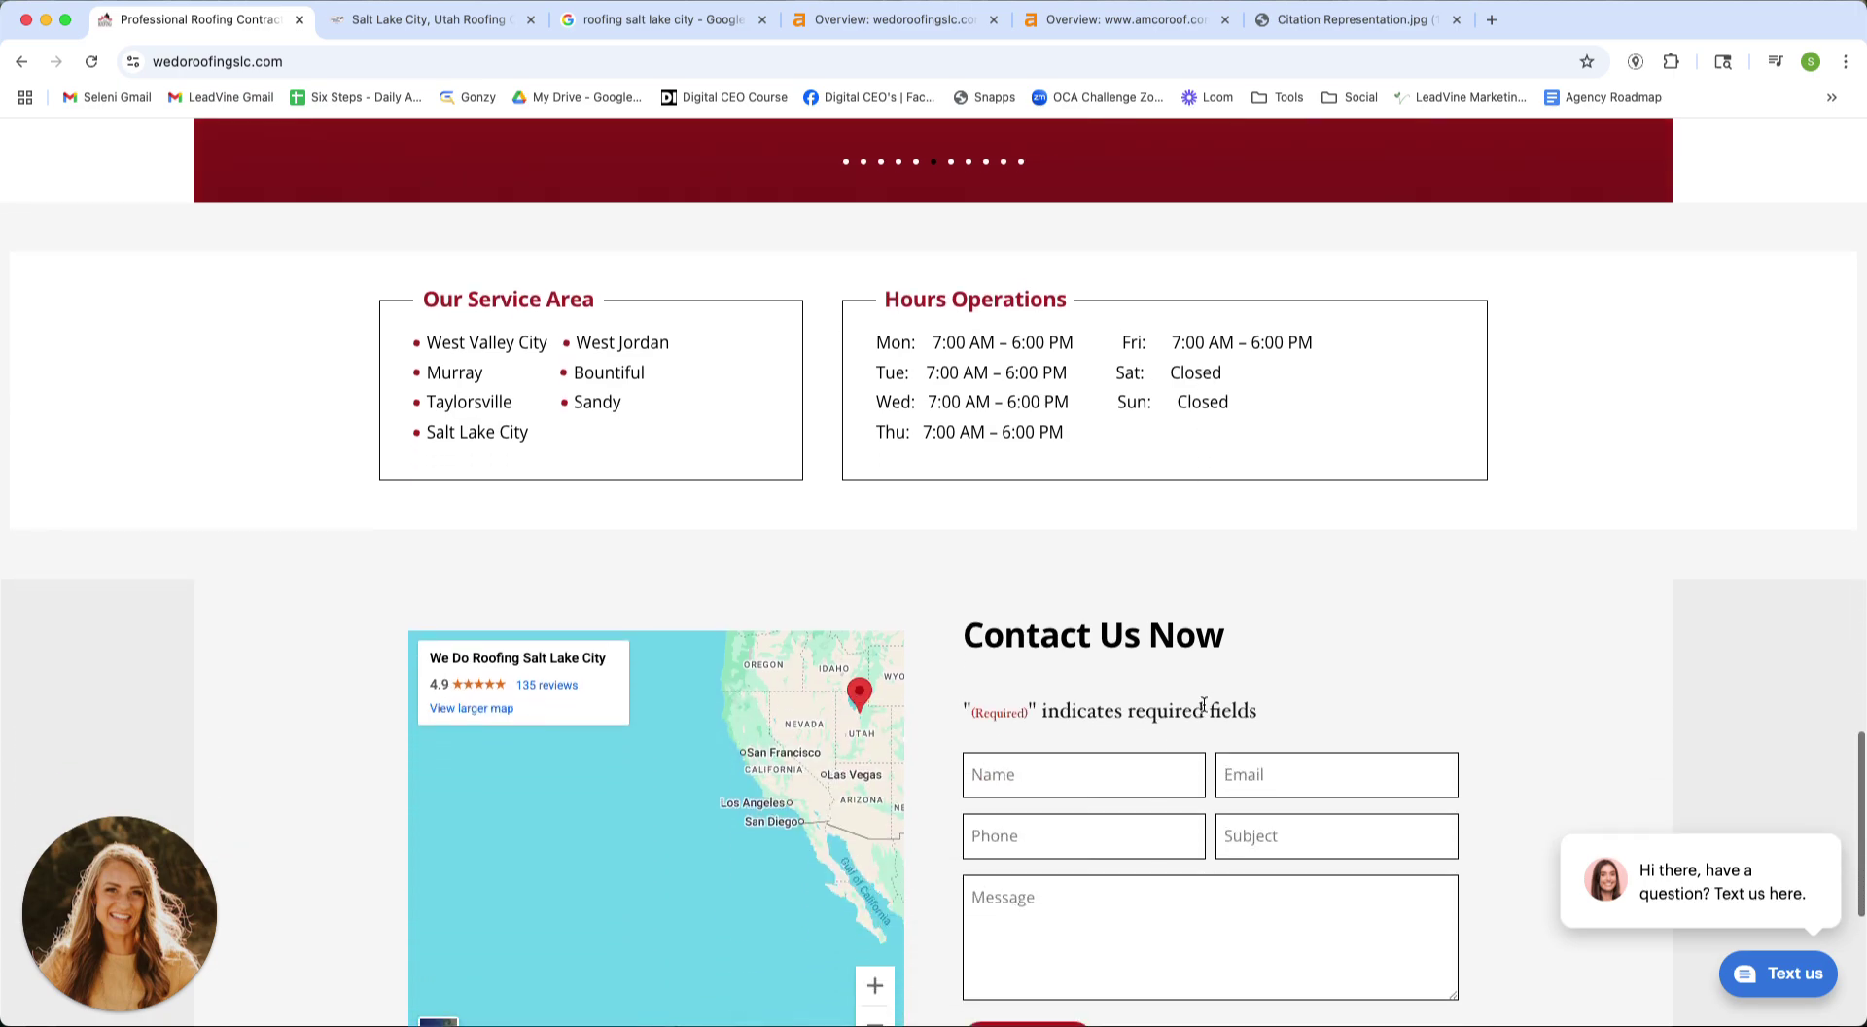
pyautogui.scroll(-3, 1203, 704)
pyautogui.scroll(3, 1204, 707)
pyautogui.scroll(7, 1204, 709)
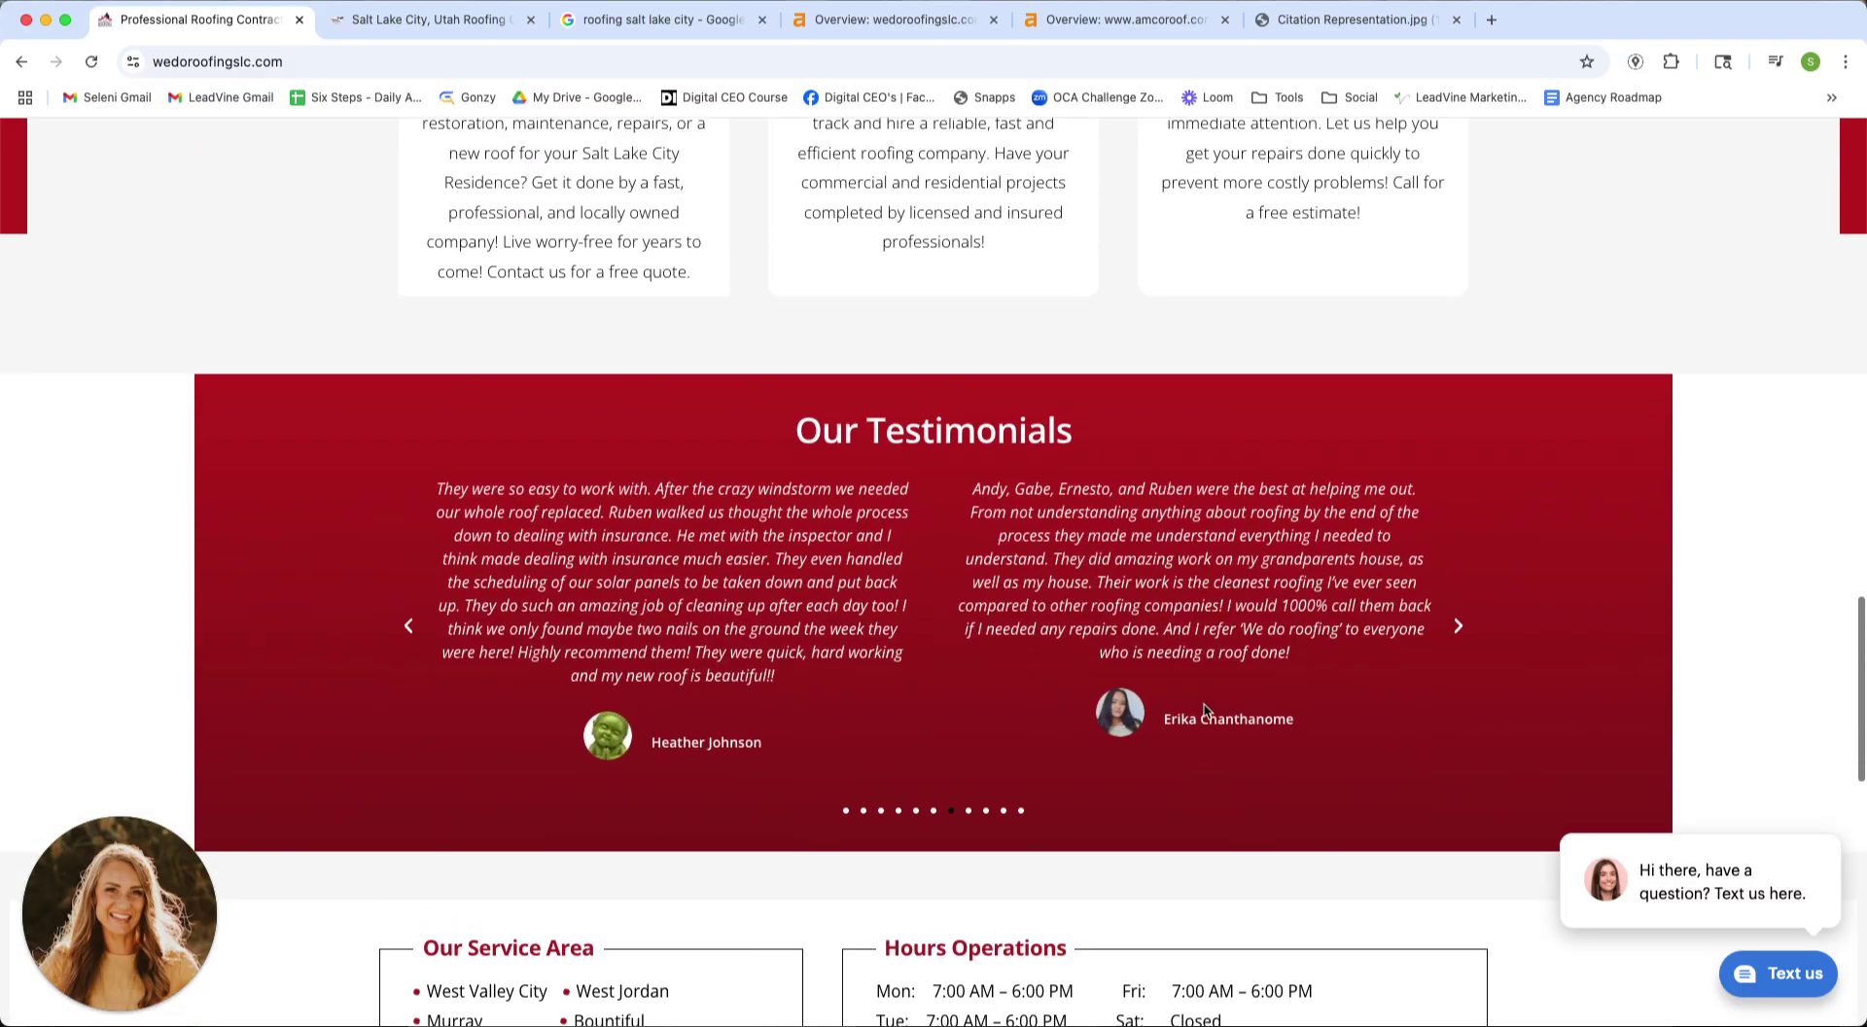
pyautogui.scroll(2, 1204, 708)
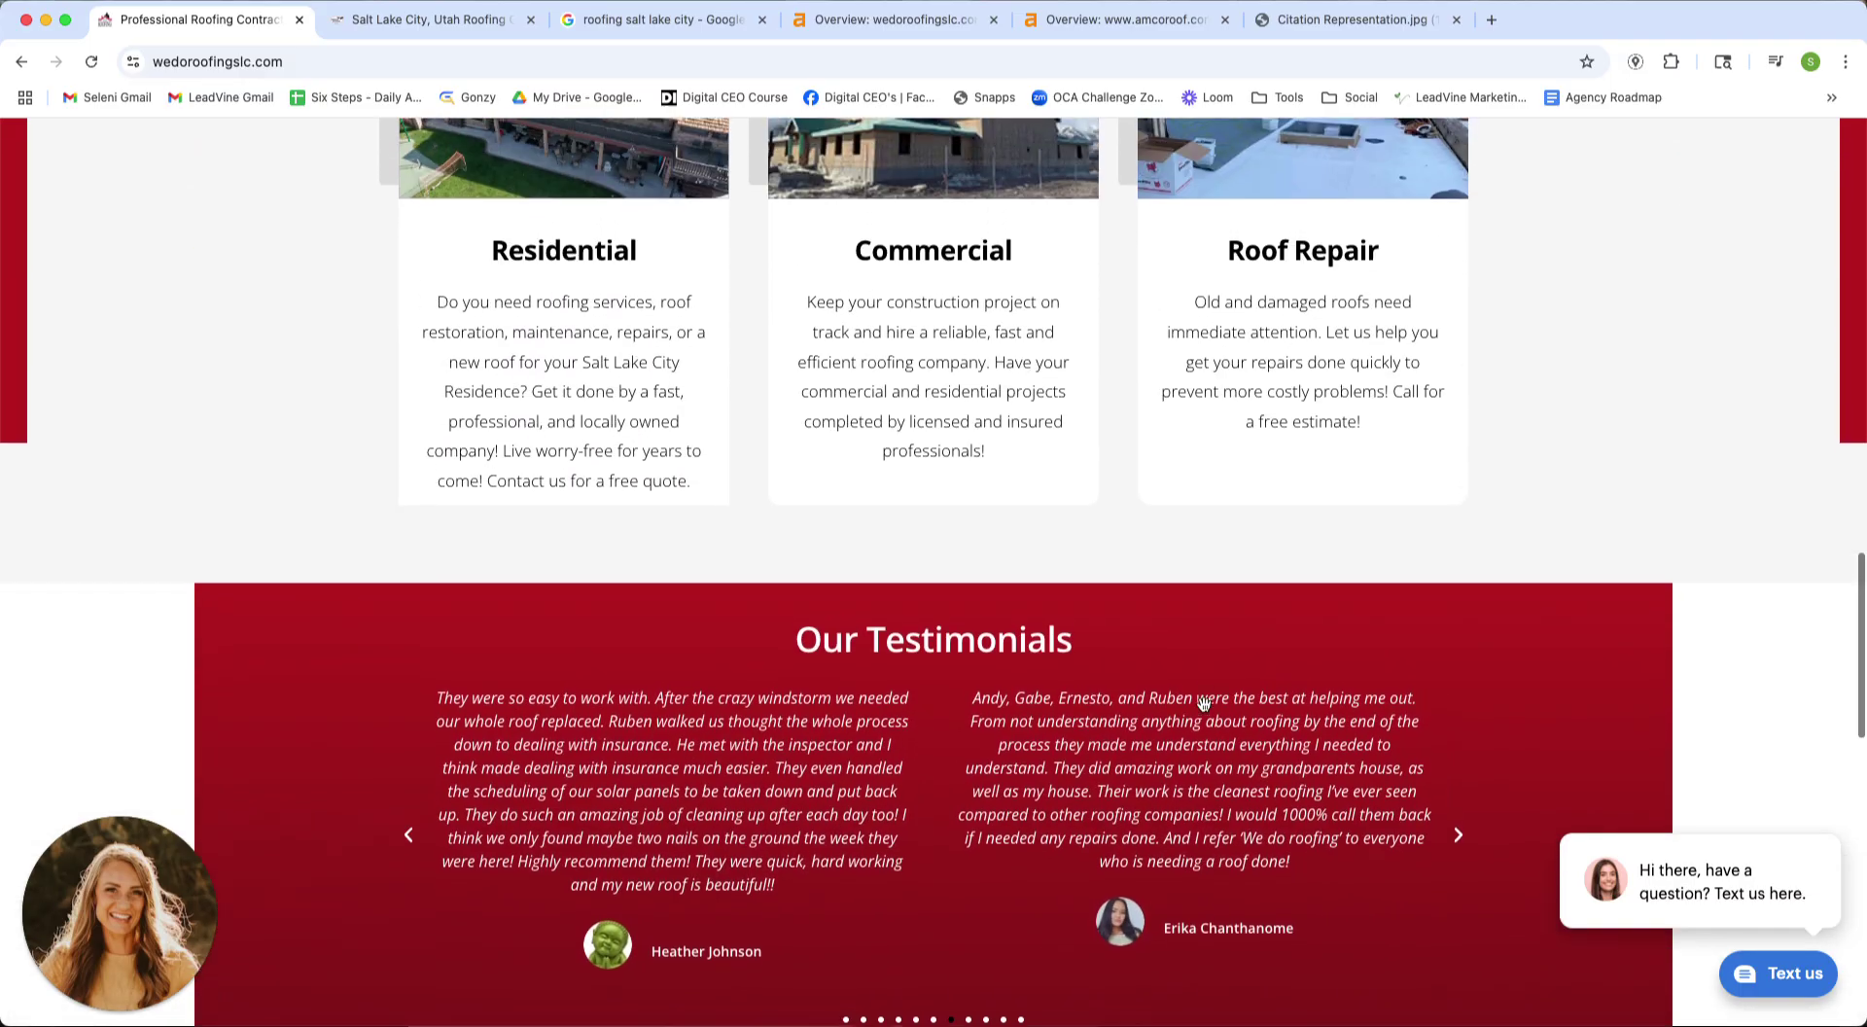
pyautogui.scroll(6, 1204, 702)
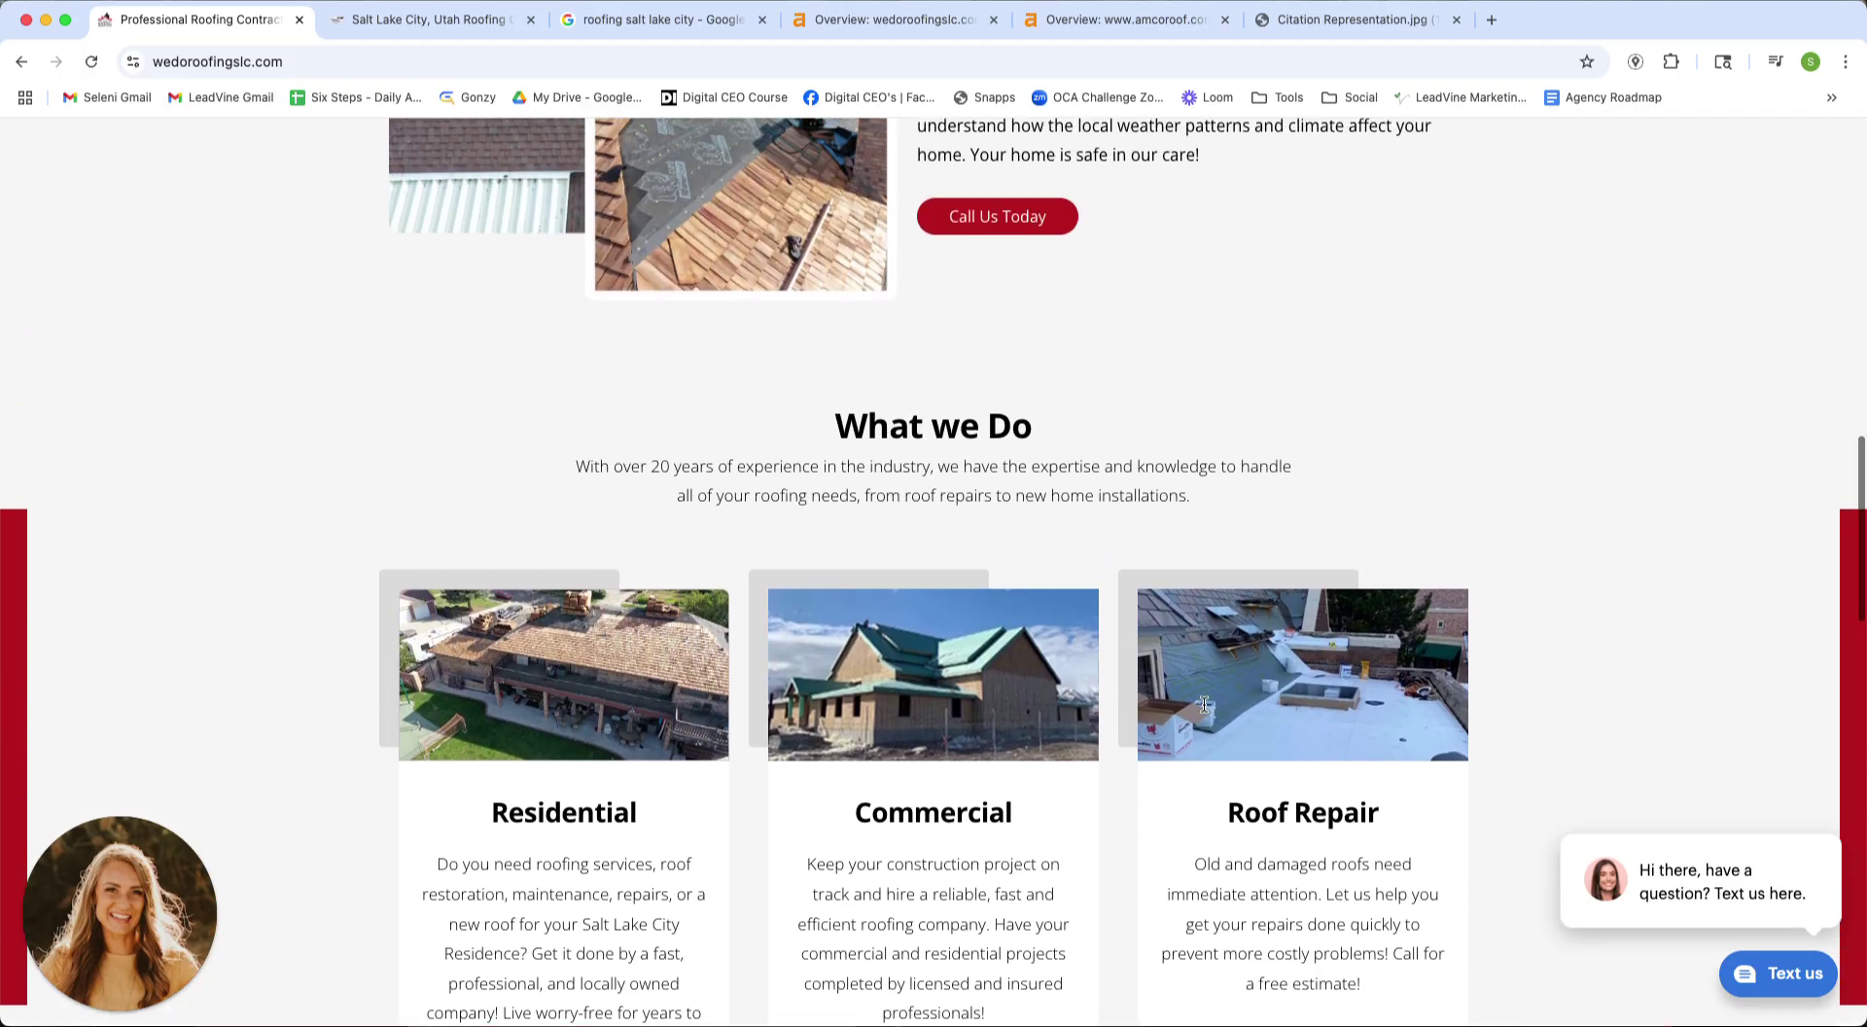
pyautogui.scroll(6, 1204, 704)
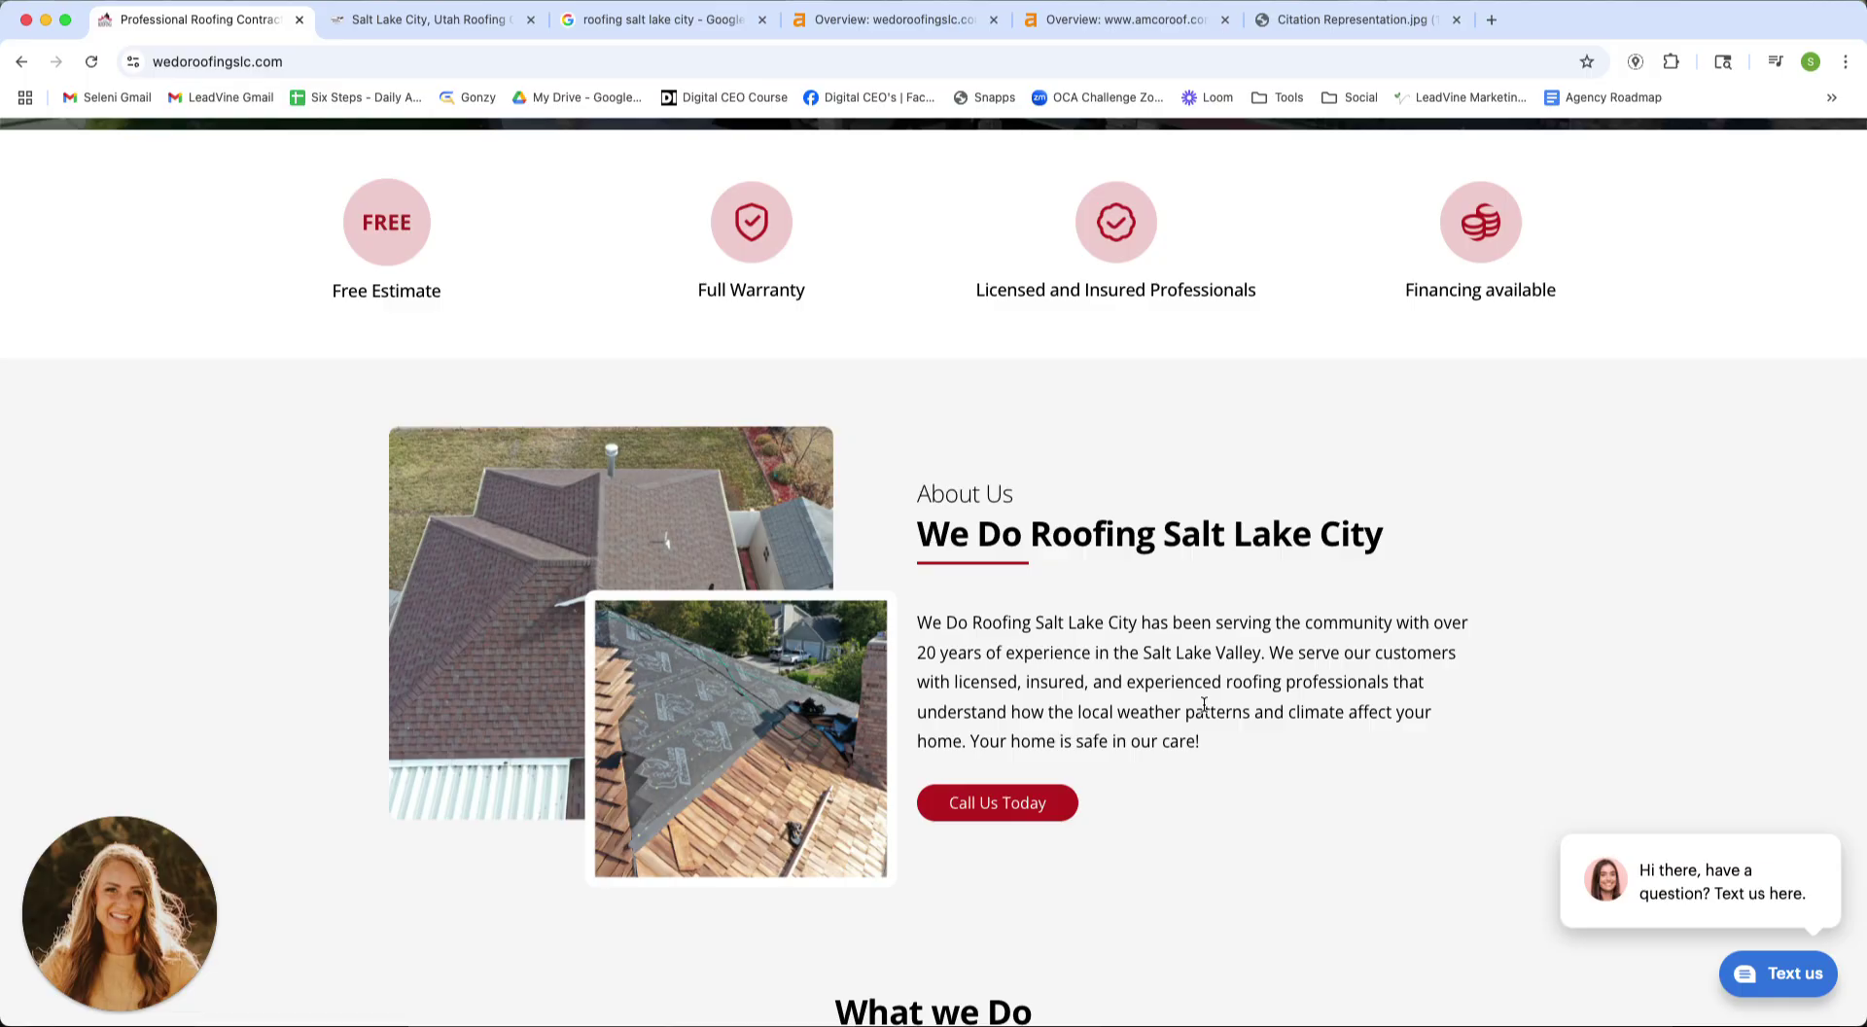
pyautogui.scroll(4, 1203, 702)
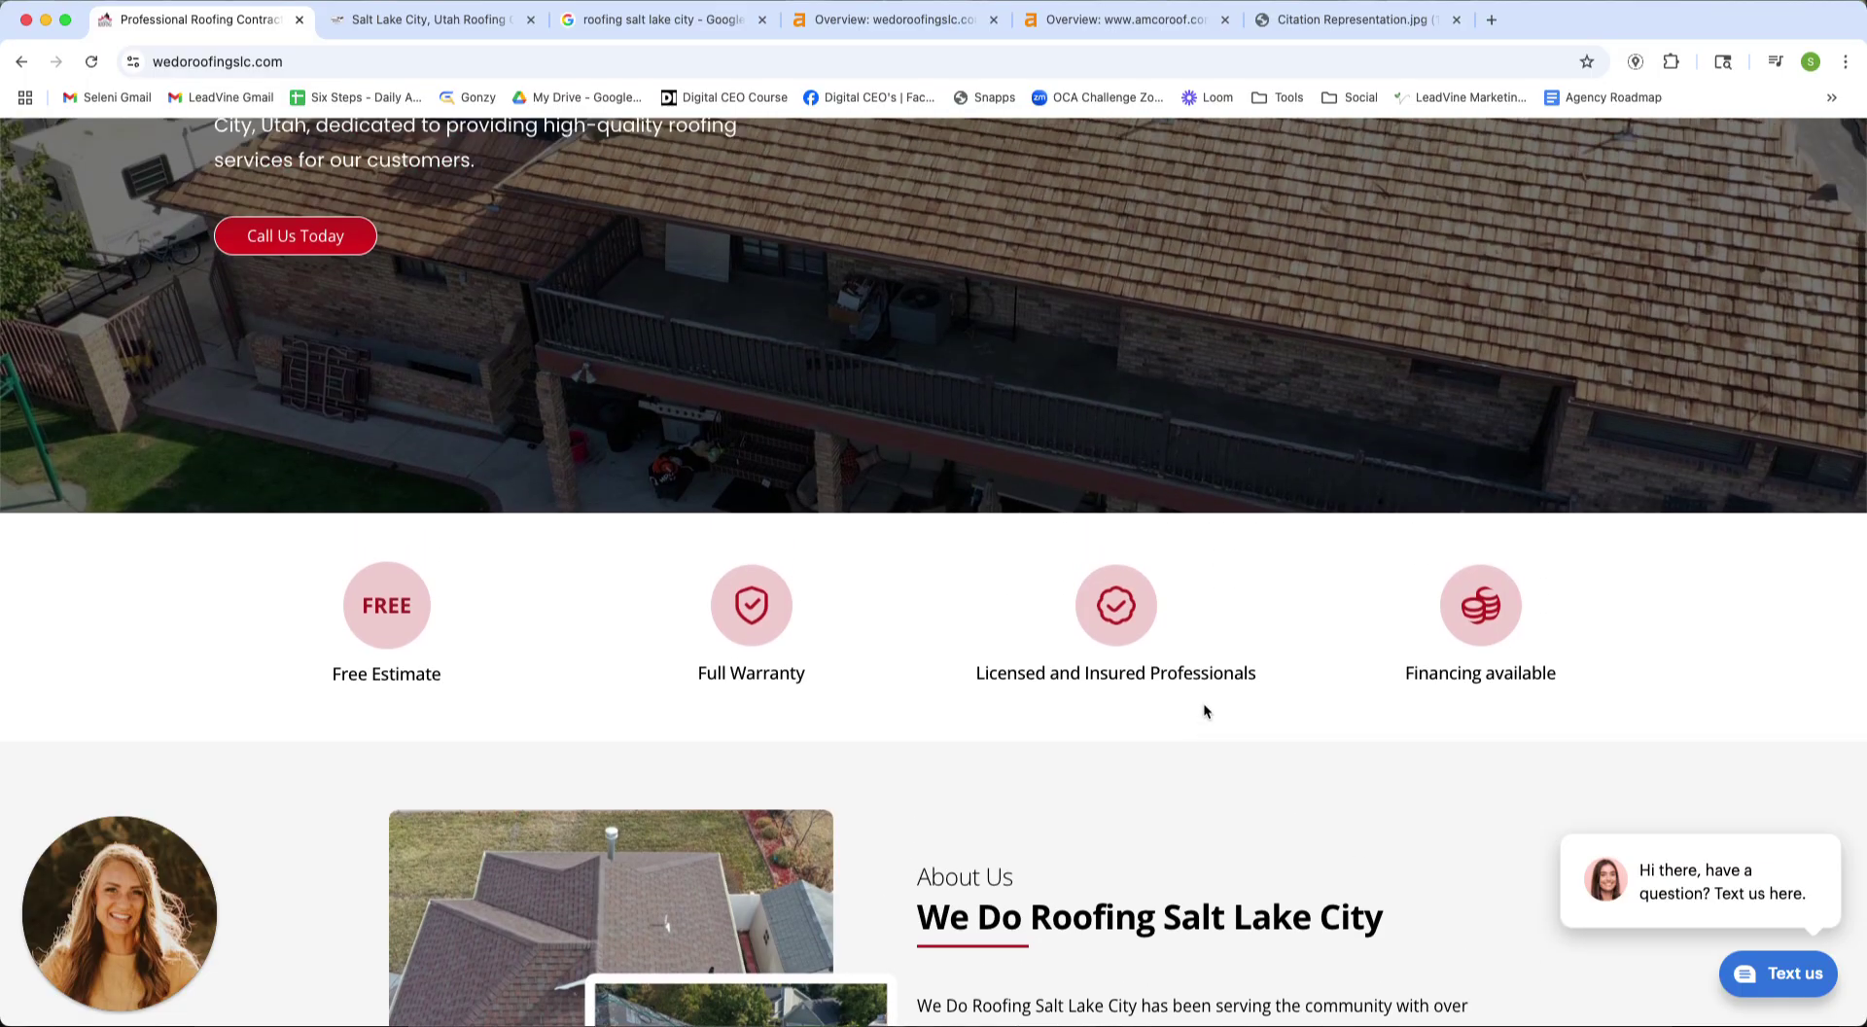
pyautogui.scroll(5, 1204, 710)
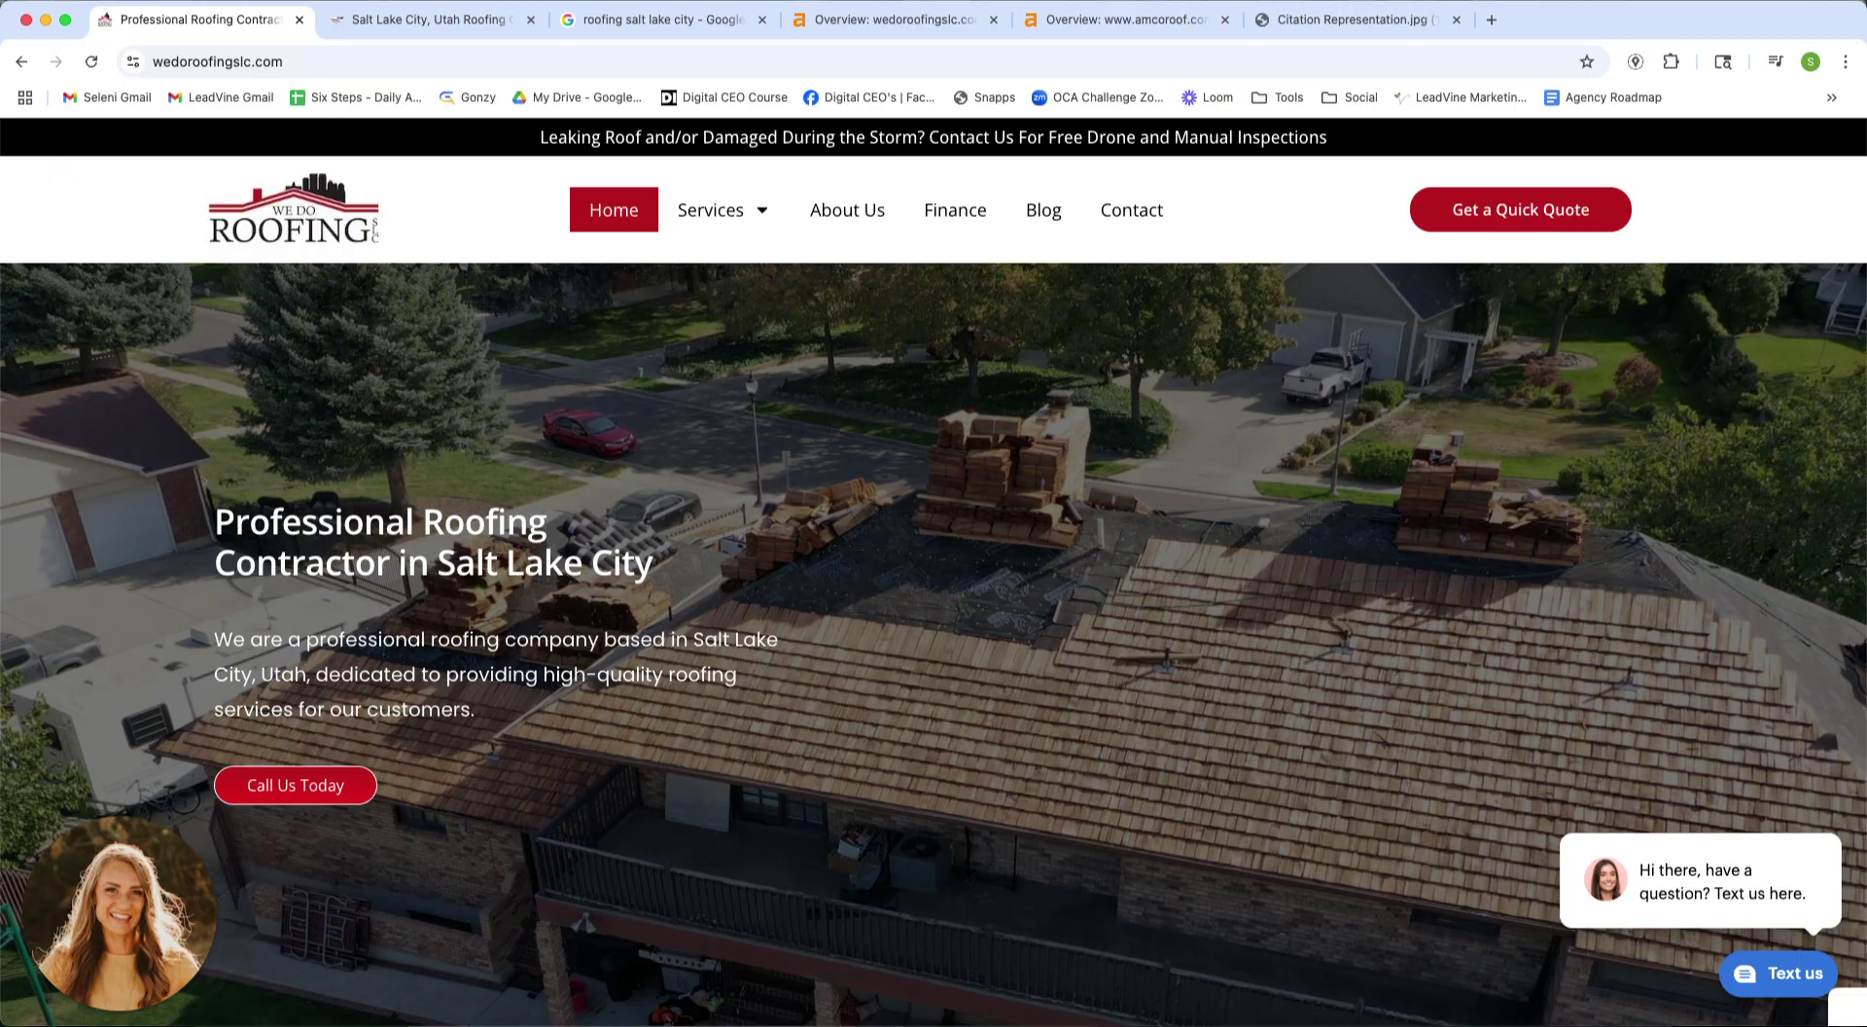
pyautogui.scroll(-10, 1066, 613)
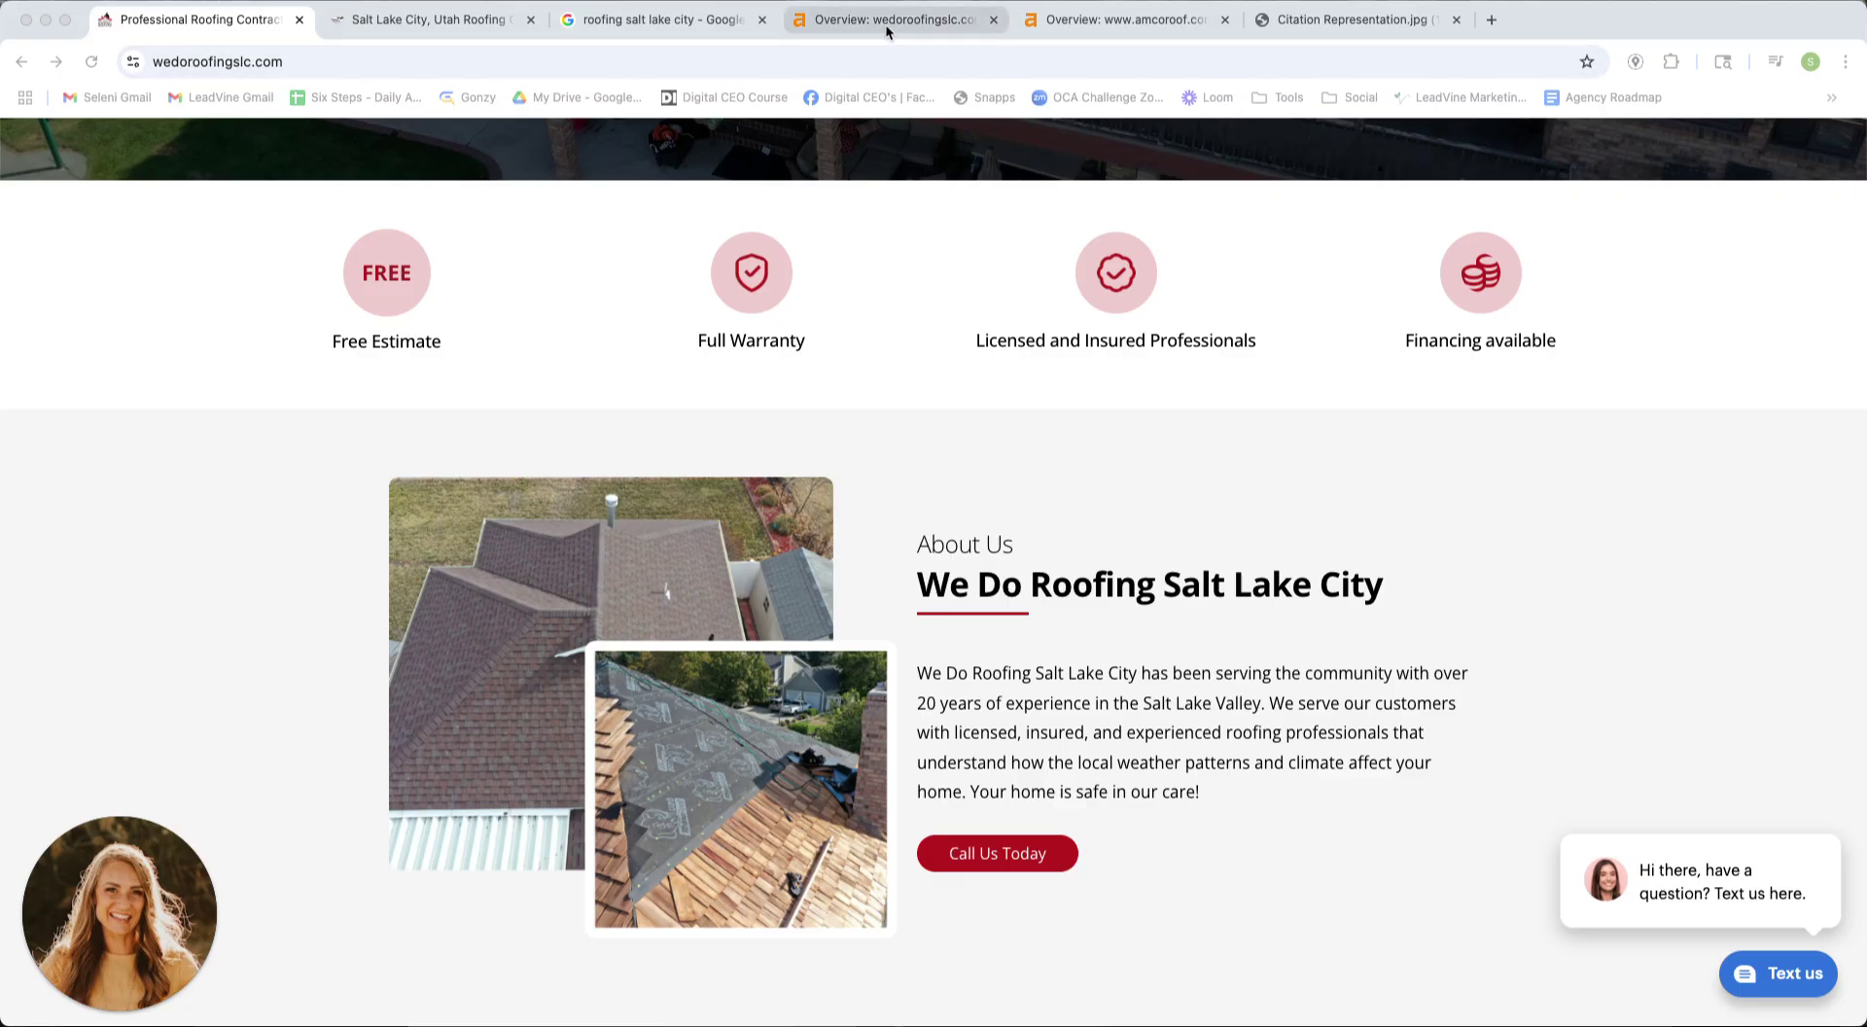
pyautogui.click(1111, 22)
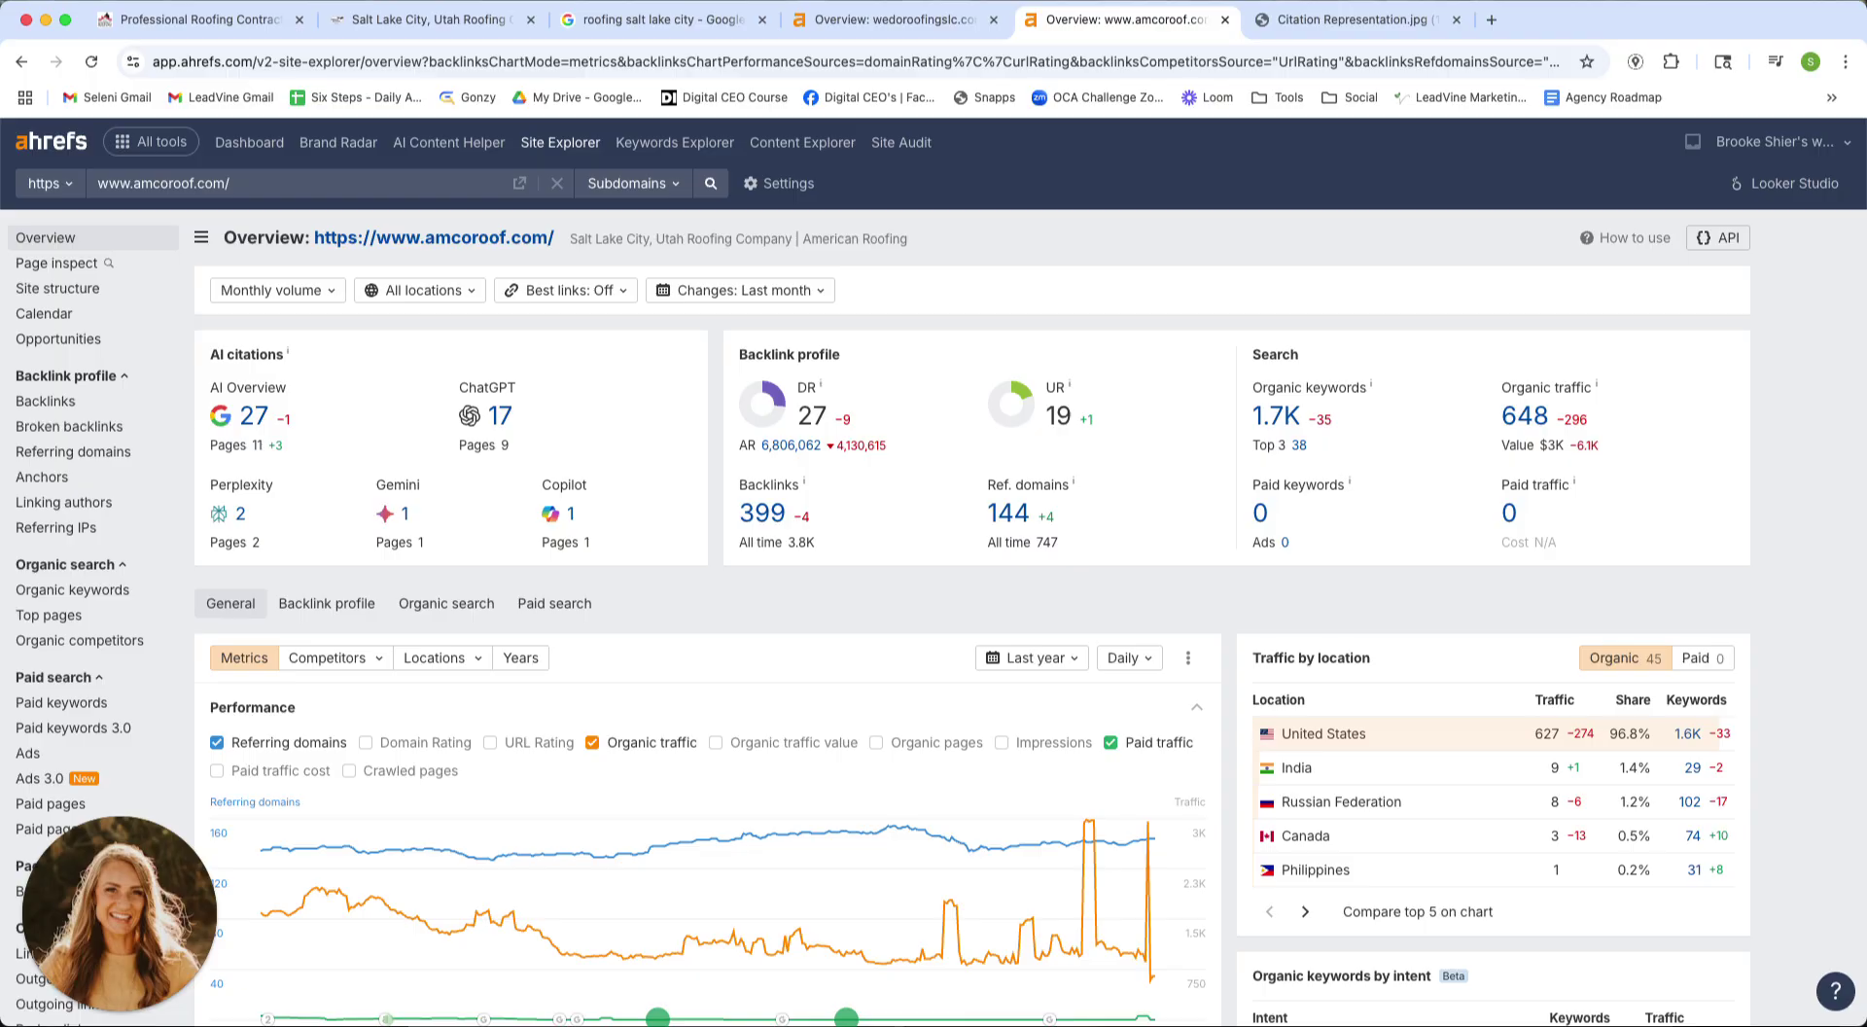
pyautogui.moveTo(556, 238); pyautogui.dragTo(306, 241)
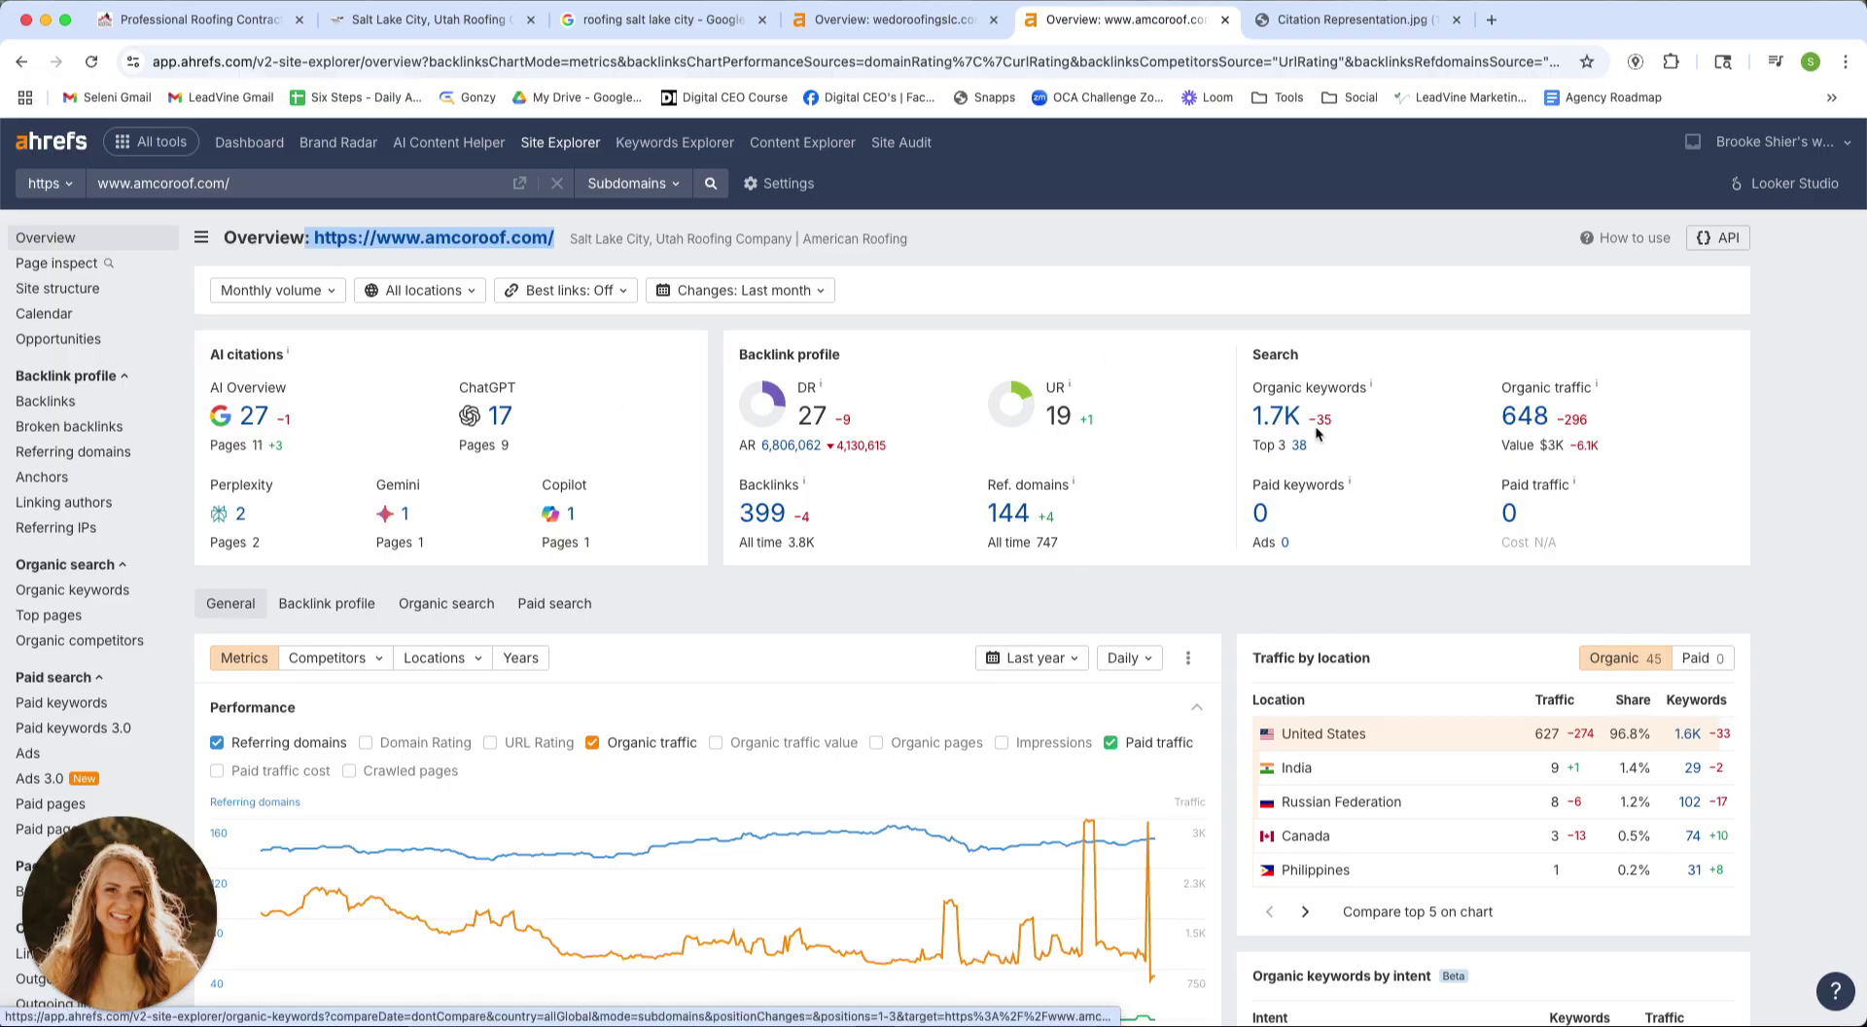
pyautogui.moveTo(1257, 385); pyautogui.dragTo(1606, 452)
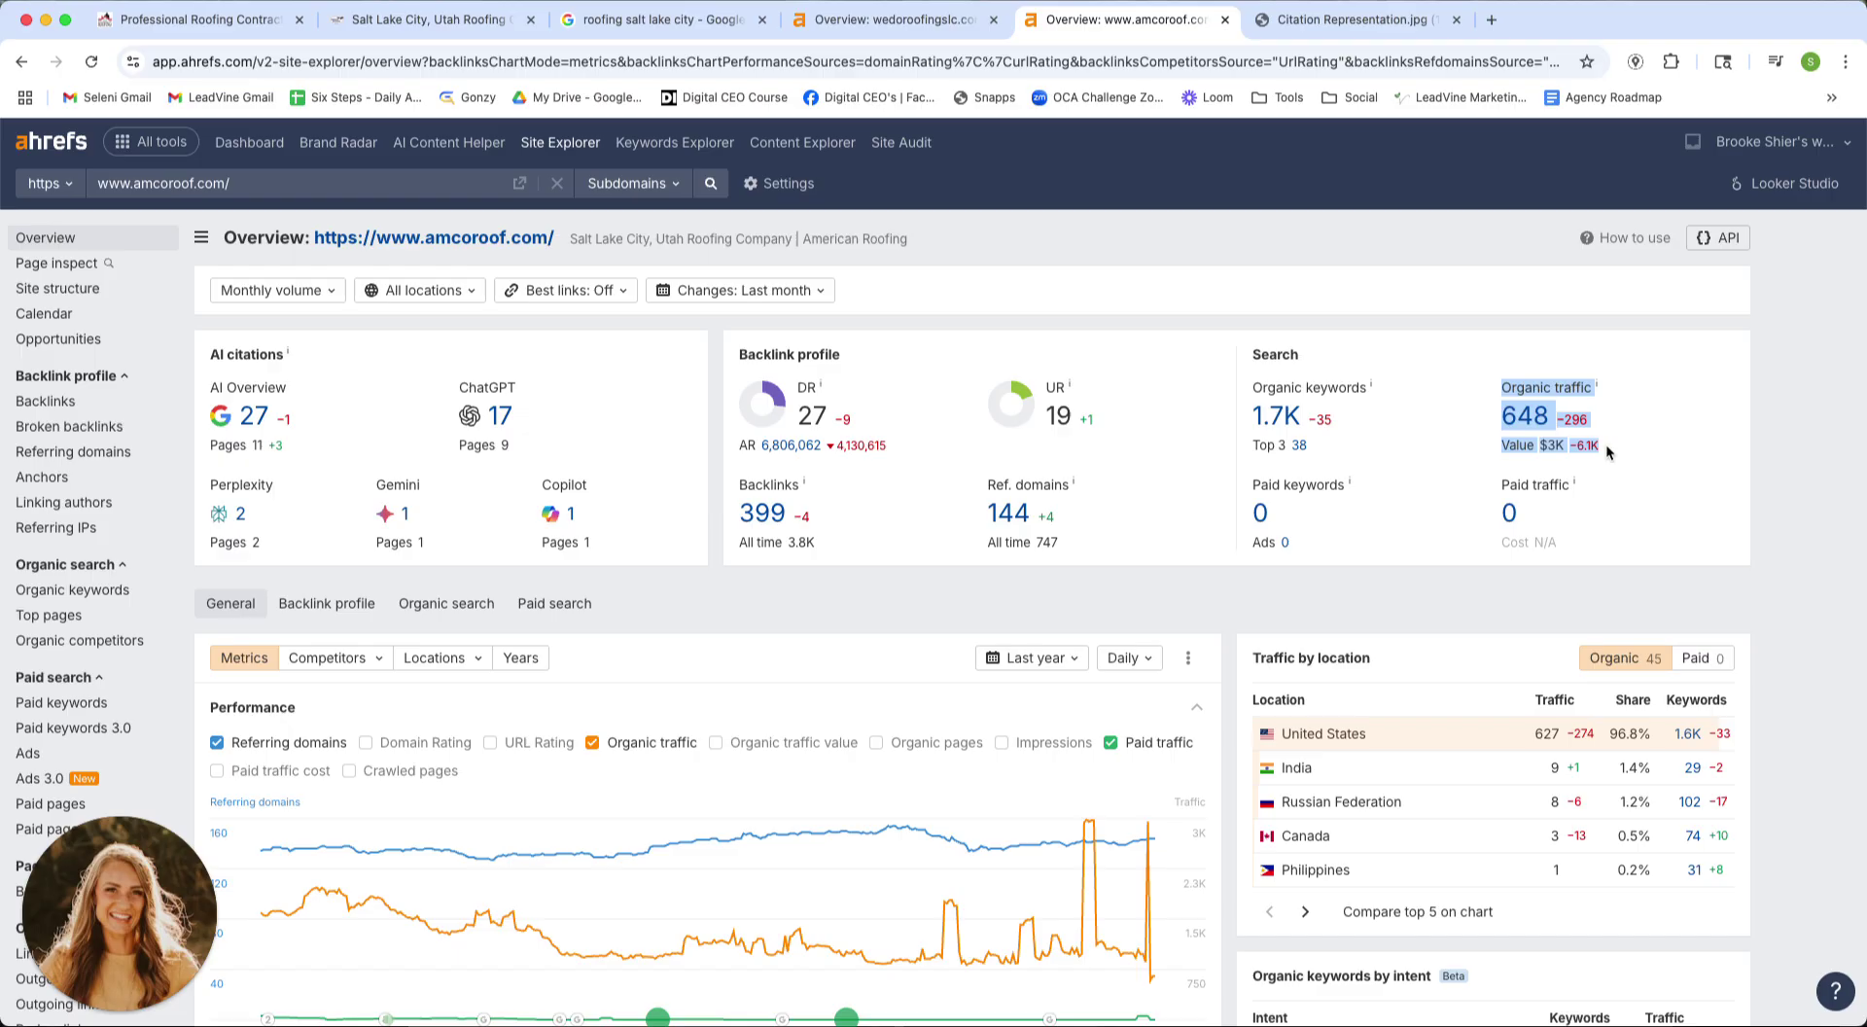
pyautogui.click(1390, 448)
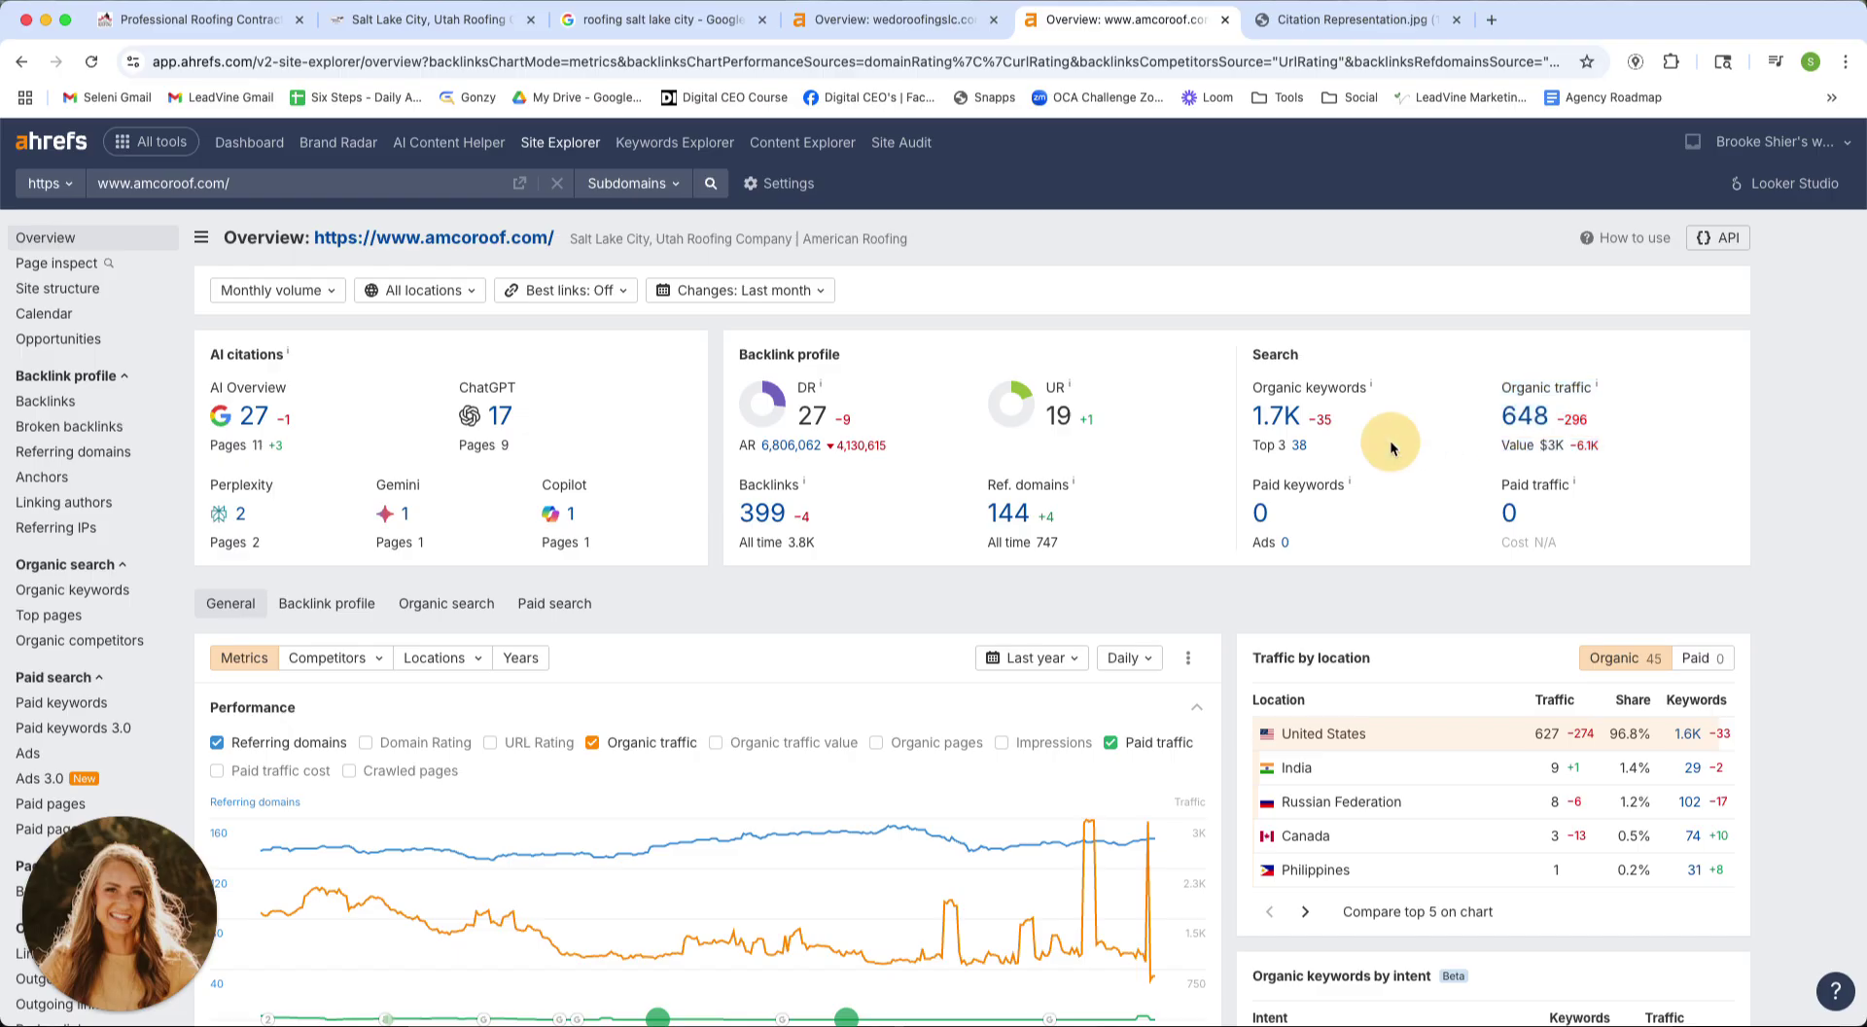
pyautogui.click(1272, 418)
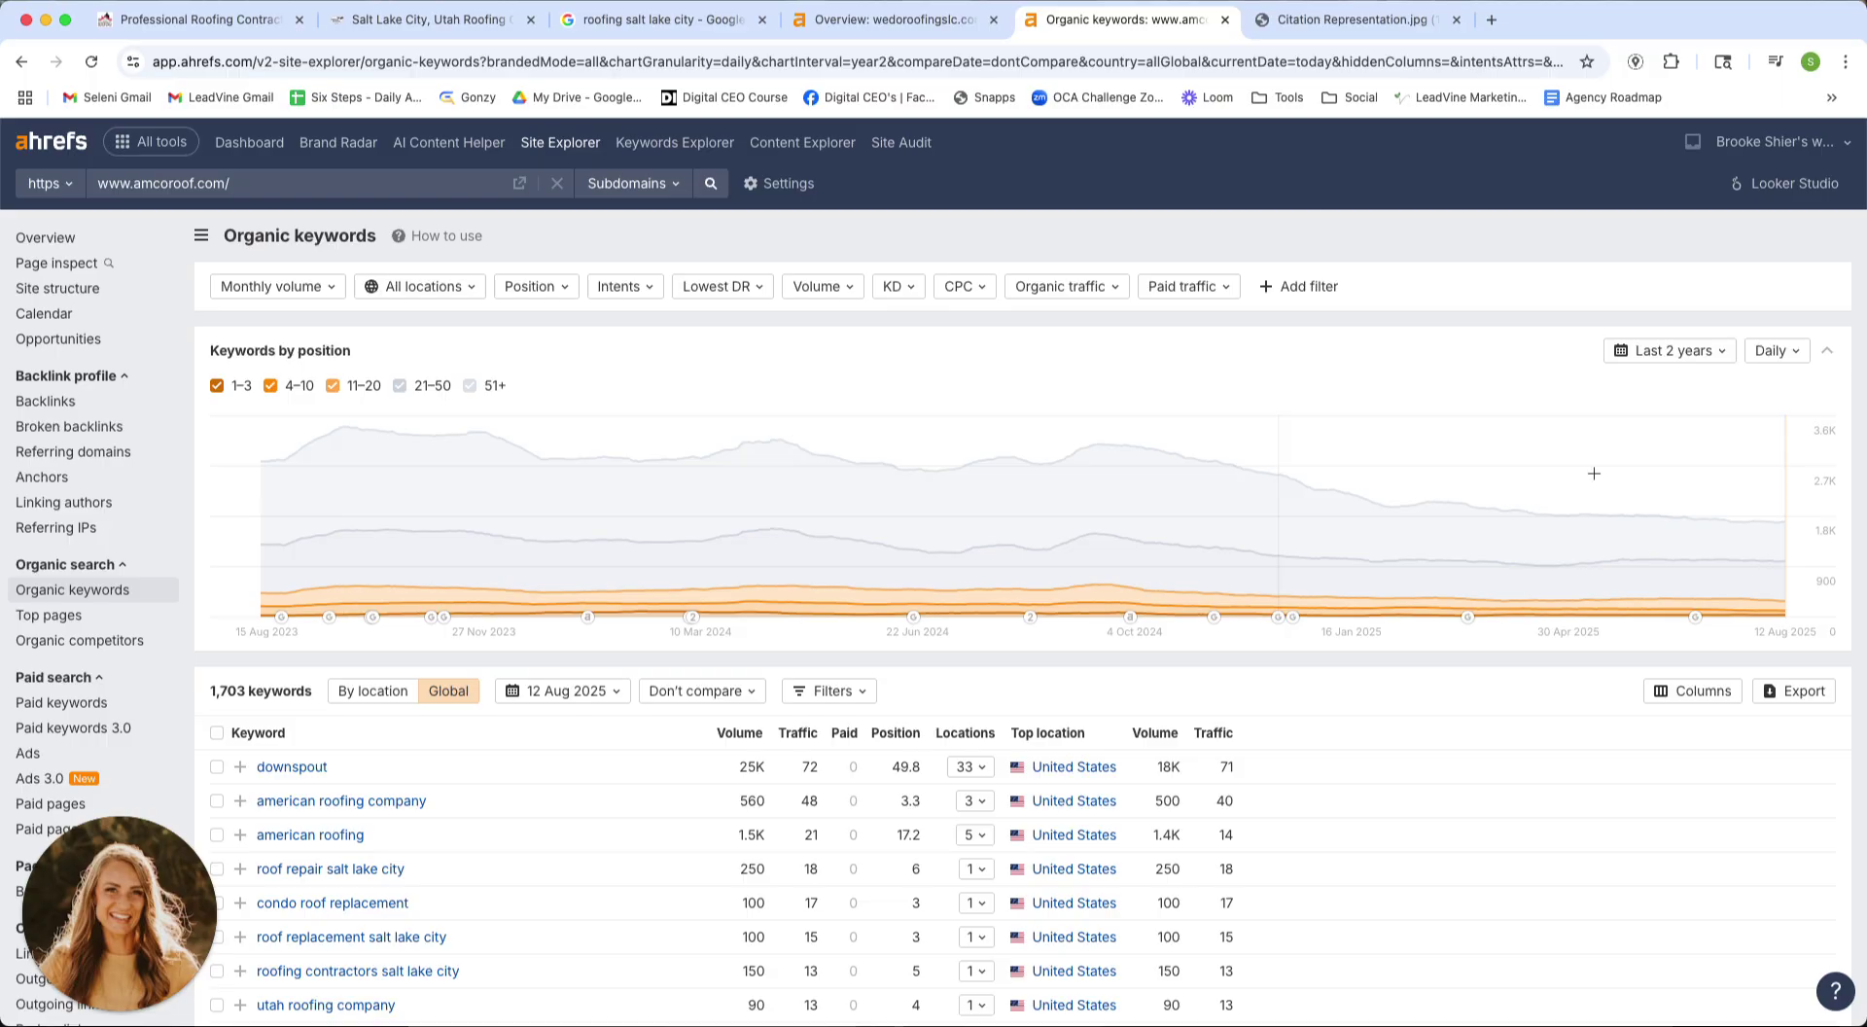
# - Find "salt lake city" in amcoroof.com's organic keywords report and examine the ranking positions of the matching roofing keywords
pyautogui.press('super+f')
pyautogui.write('salt lake city')
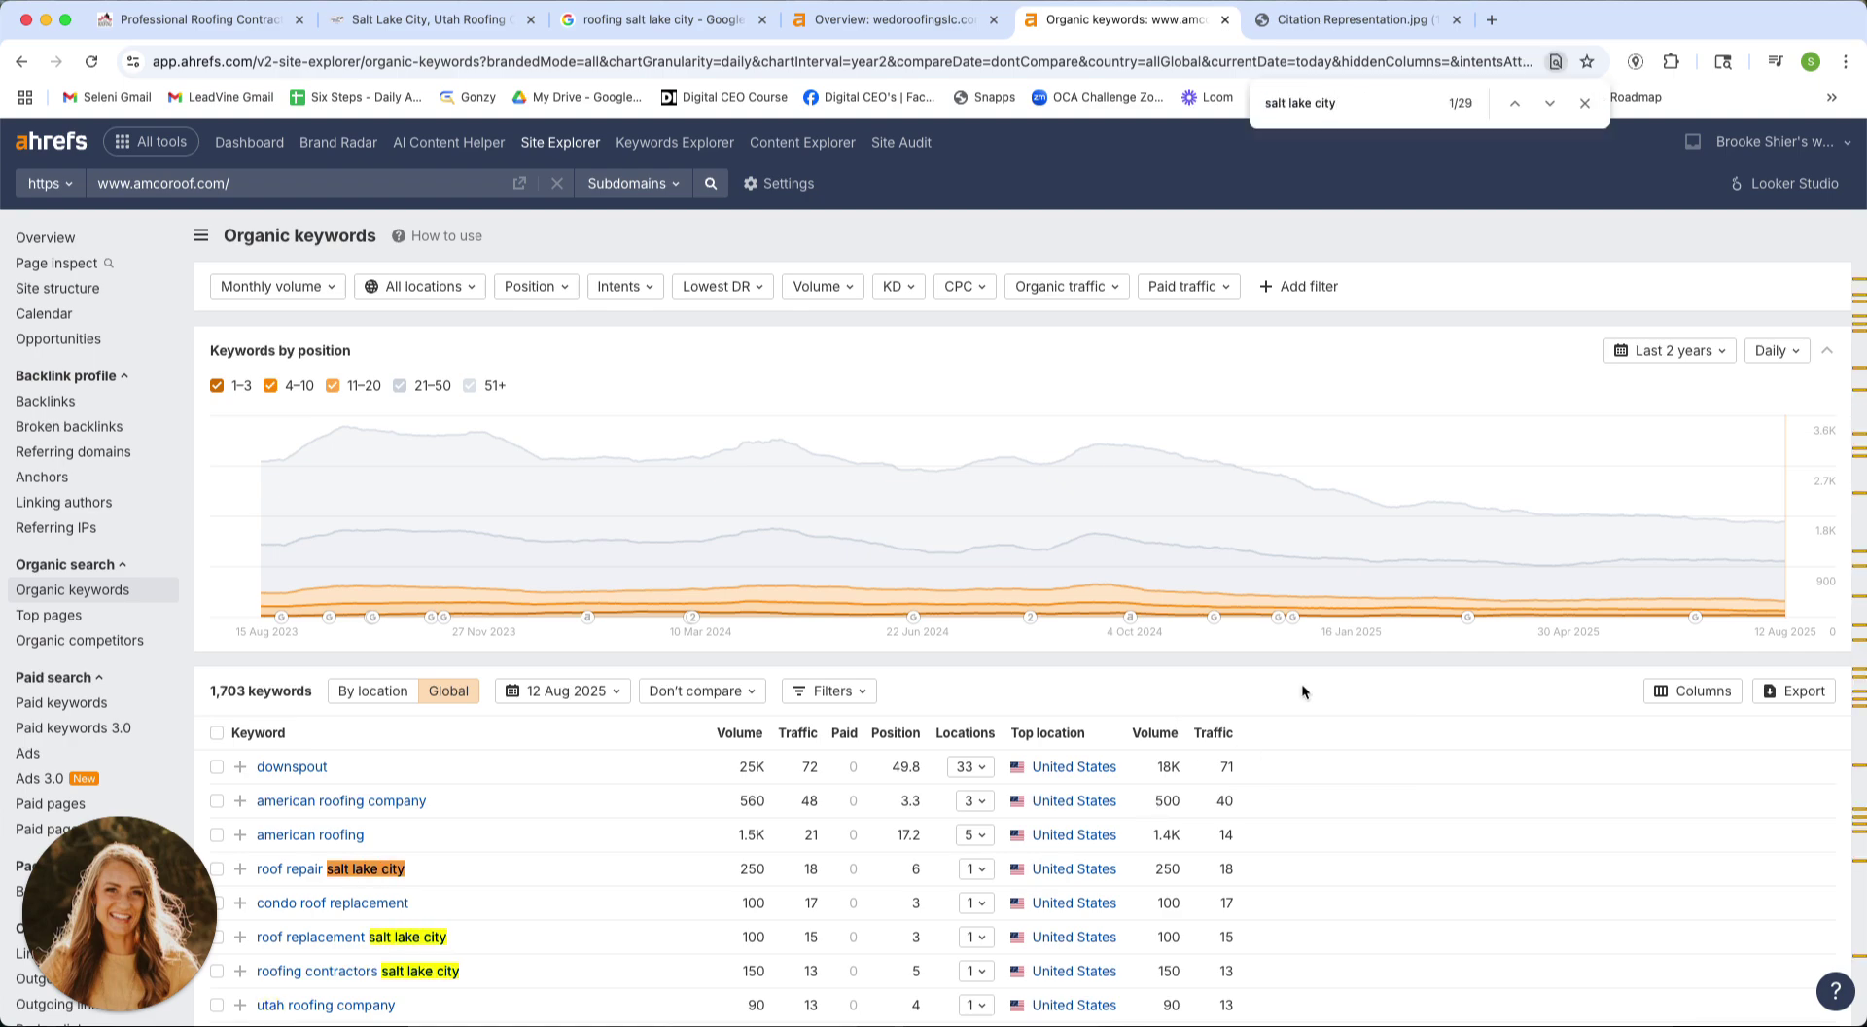
pyautogui.scroll(-4, 895, 914)
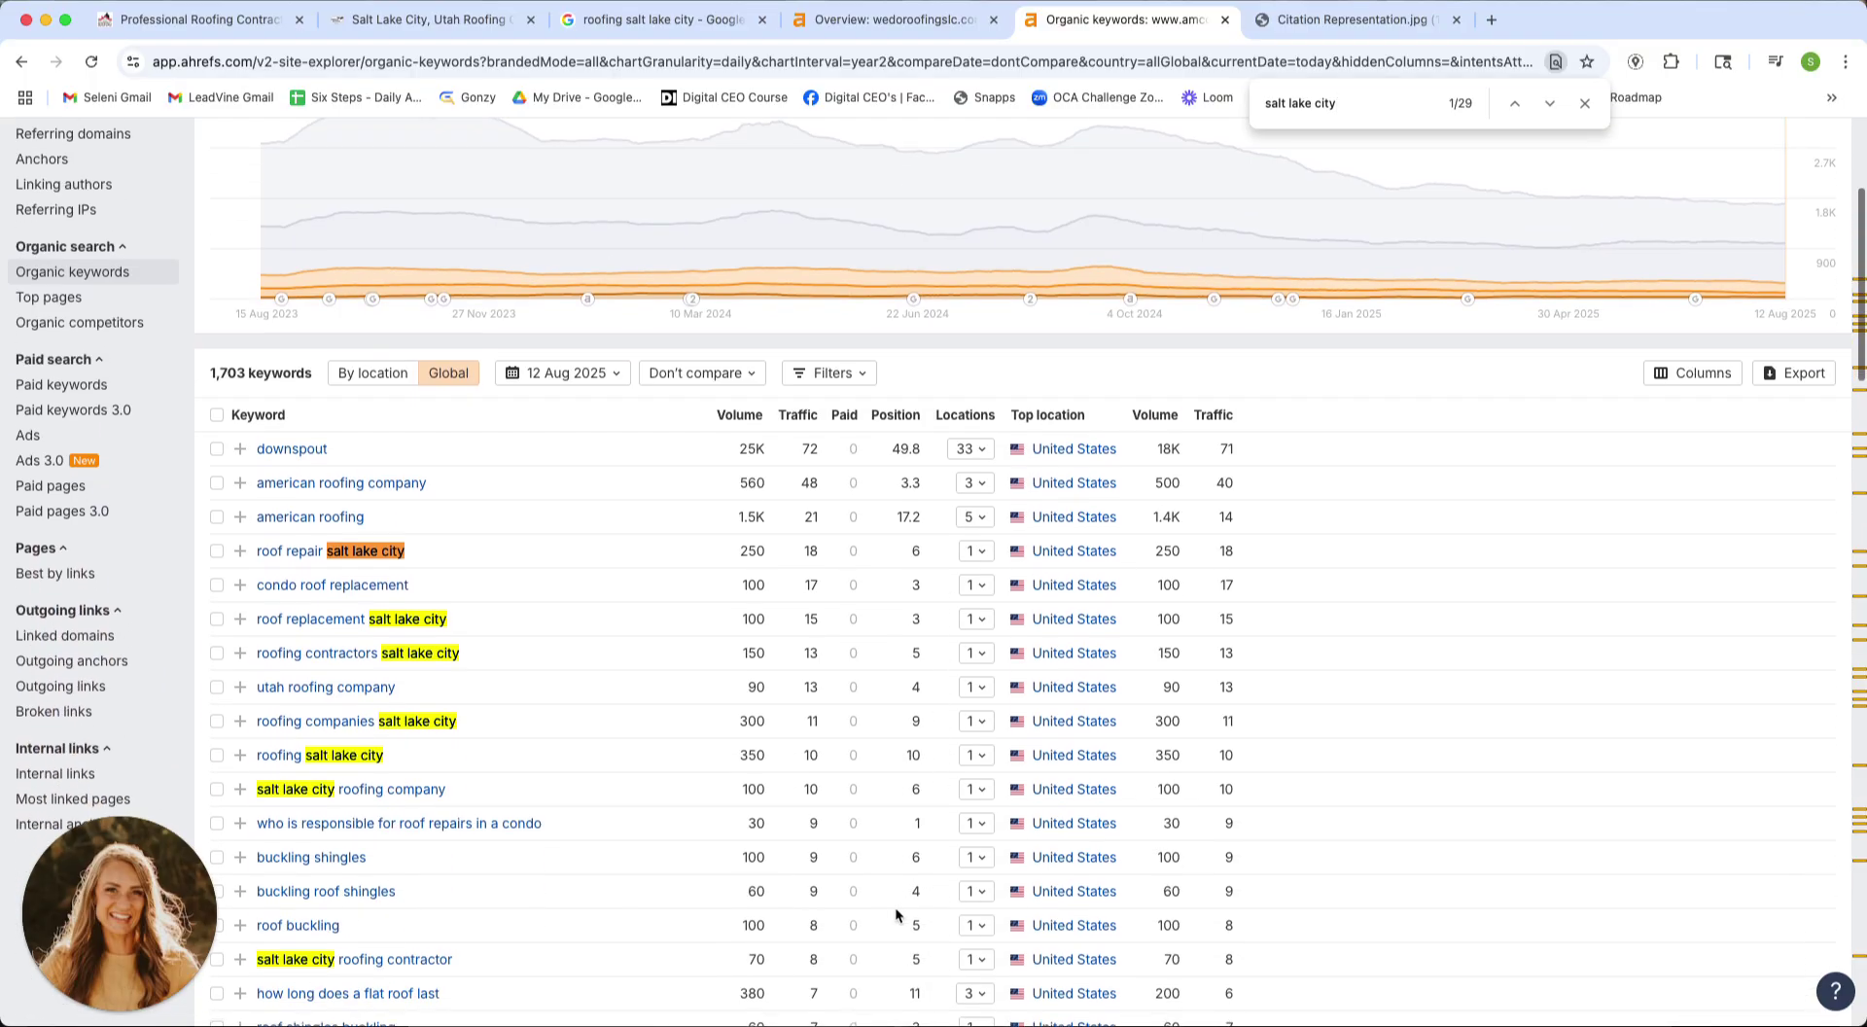
pyautogui.scroll(-1, 907, 910)
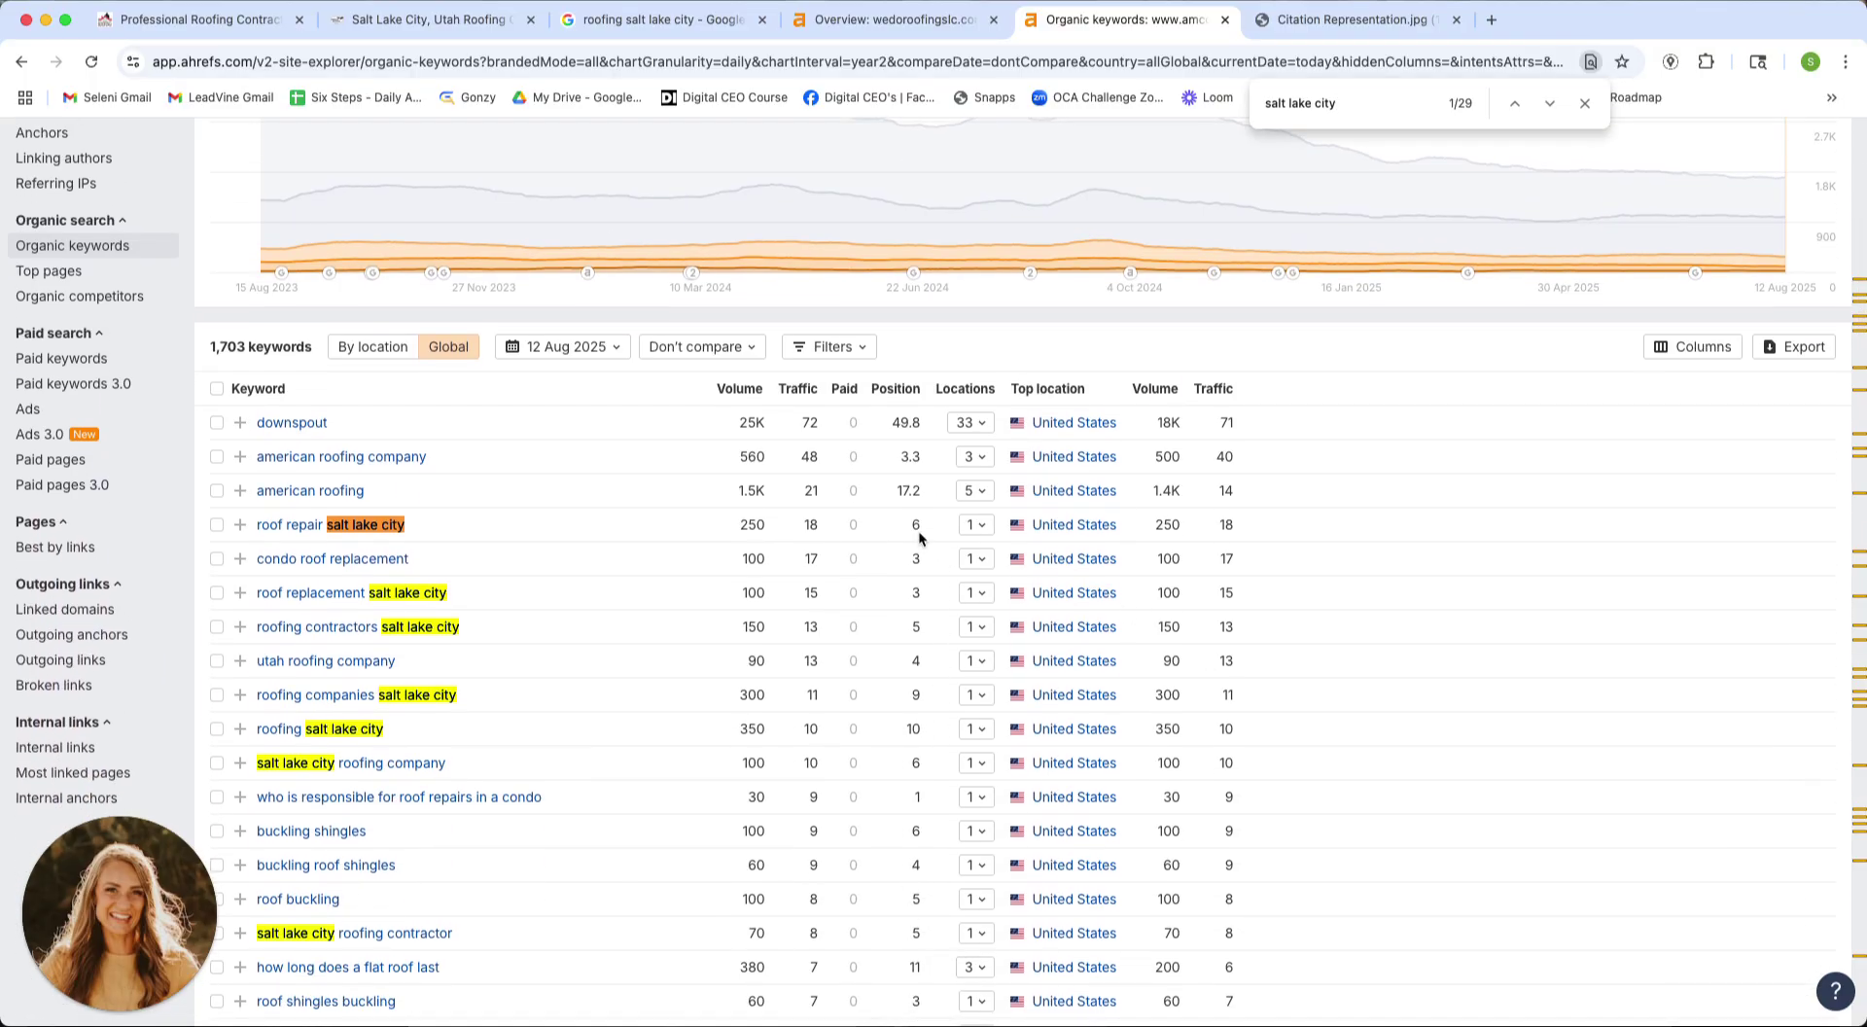
pyautogui.moveTo(900, 529); pyautogui.dragTo(899, 634)
pyautogui.moveTo(927, 696)
pyautogui.mouseDown()
pyautogui.moveTo(898, 698)
pyautogui.moveTo(920, 731)
pyautogui.mouseUp()
# - Examine the search volume of each highlighted Salt Lake City keyword, from "roof repair salt lake city" through "salt lake city roofing company"
pyautogui.doubleClick(728, 389)
pyautogui.moveTo(773, 526); pyautogui.dragTo(237, 525)
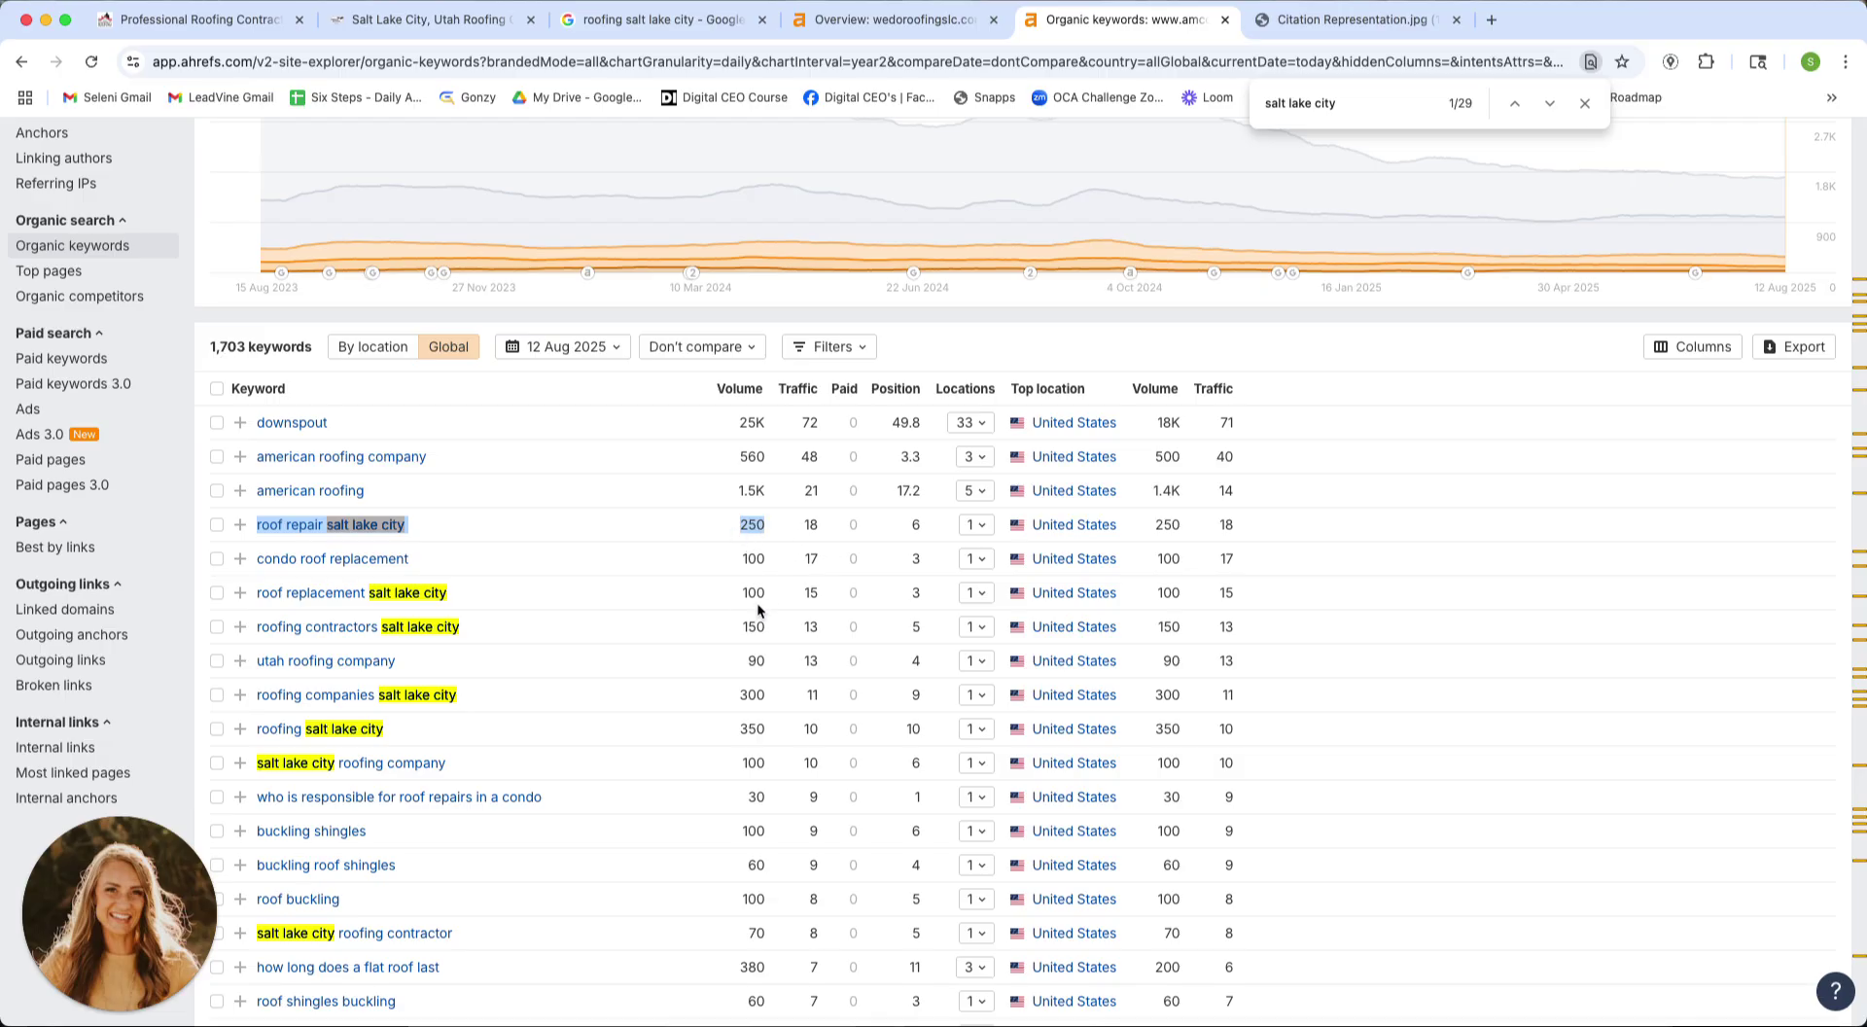
pyautogui.moveTo(777, 592); pyautogui.dragTo(237, 592)
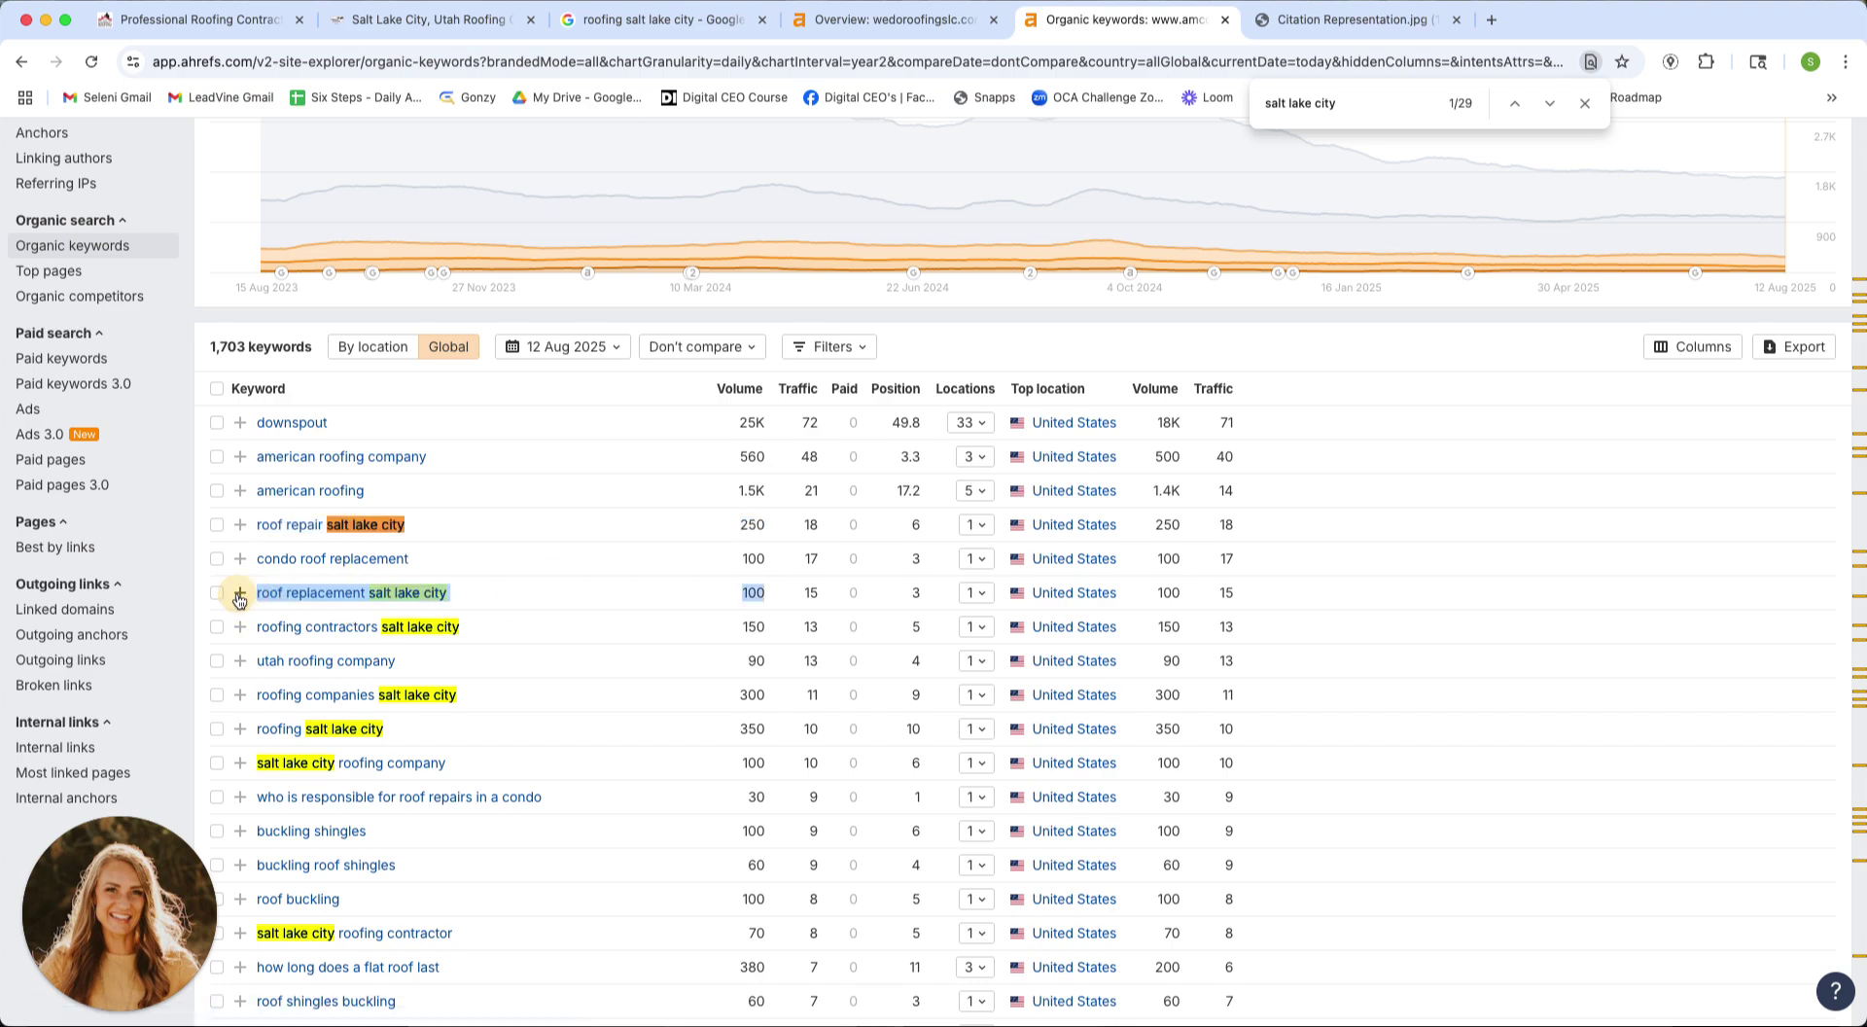
pyautogui.moveTo(791, 623); pyautogui.dragTo(242, 642)
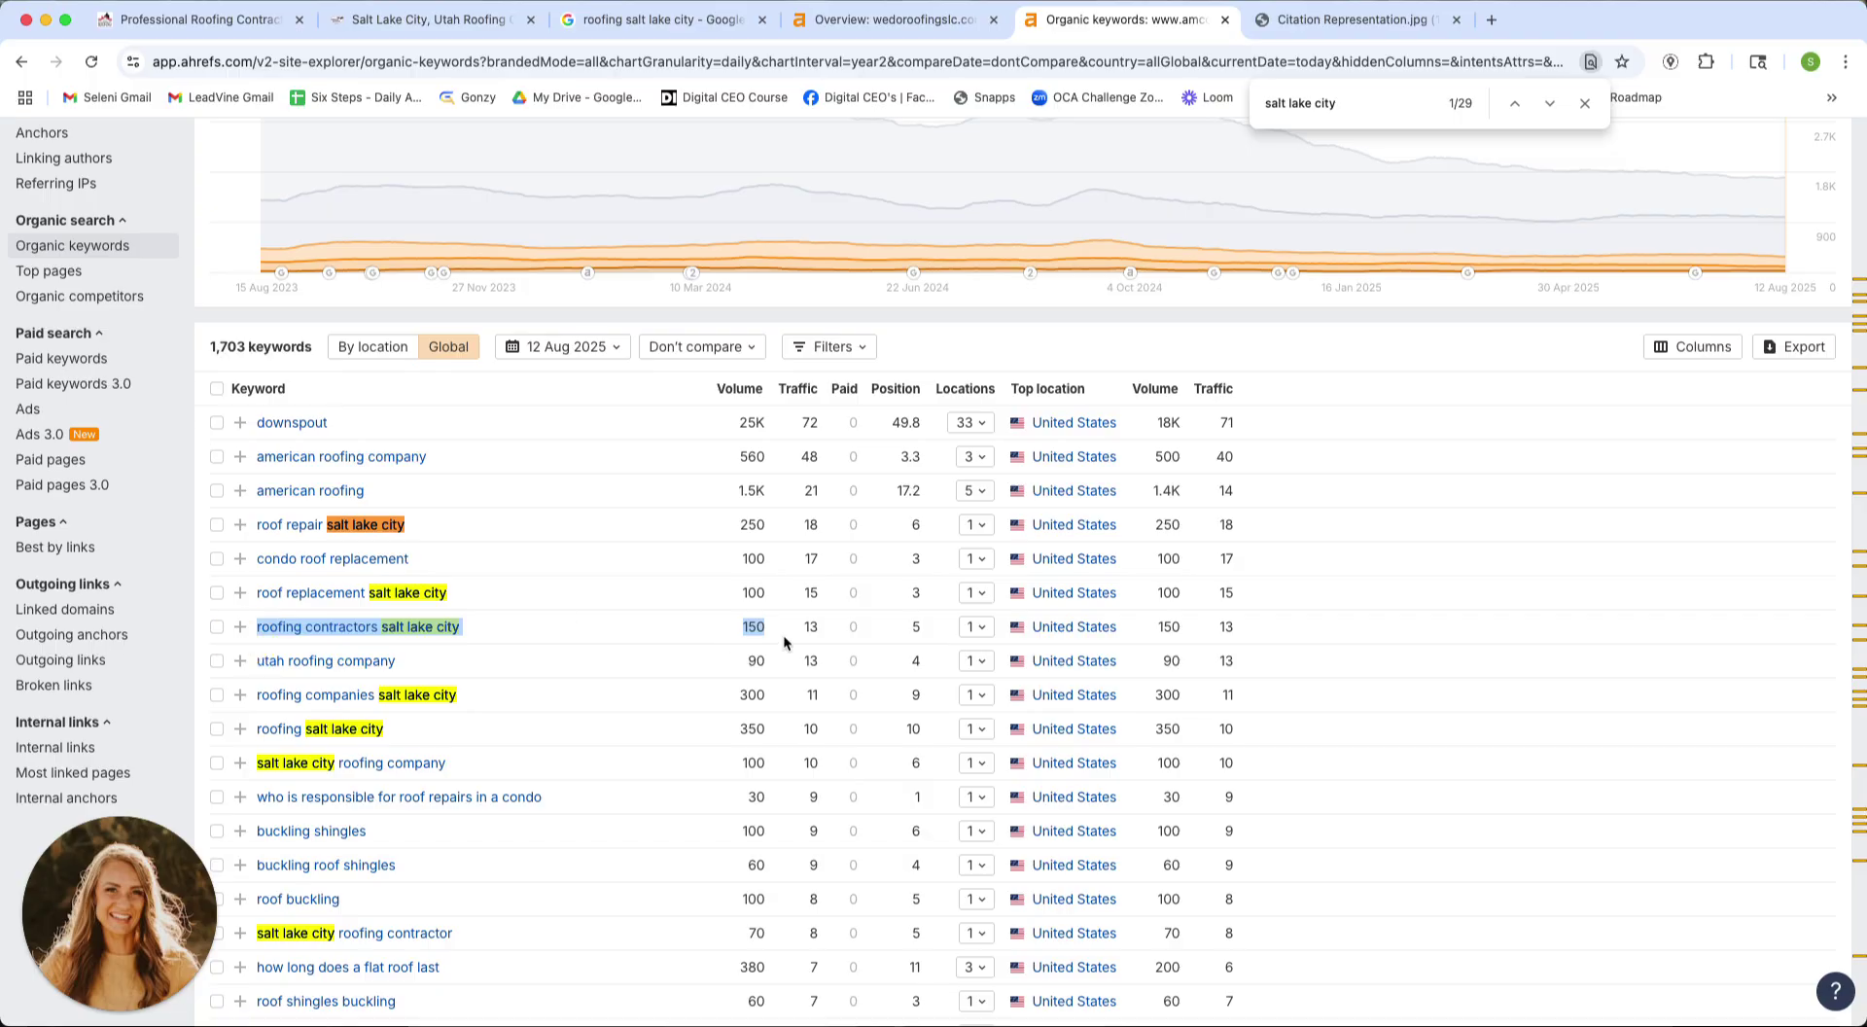
pyautogui.moveTo(778, 699); pyautogui.dragTo(234, 700)
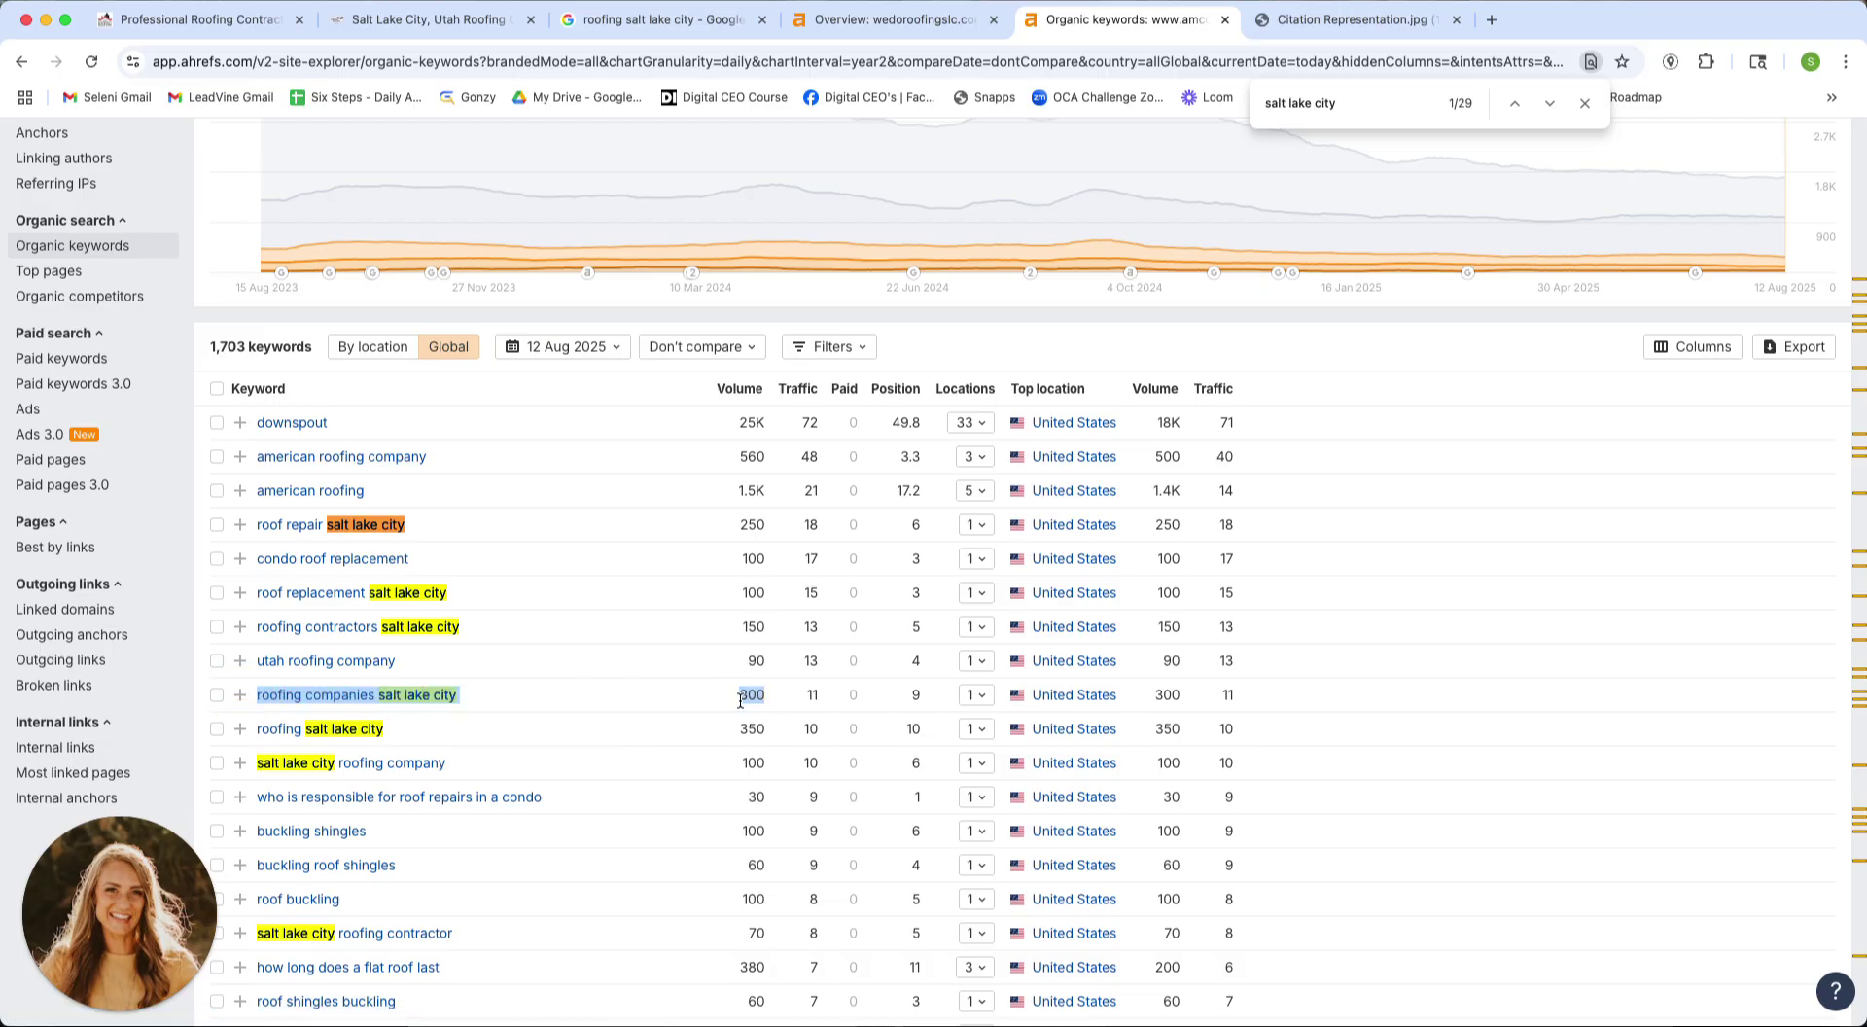
pyautogui.moveTo(776, 732); pyautogui.dragTo(255, 735)
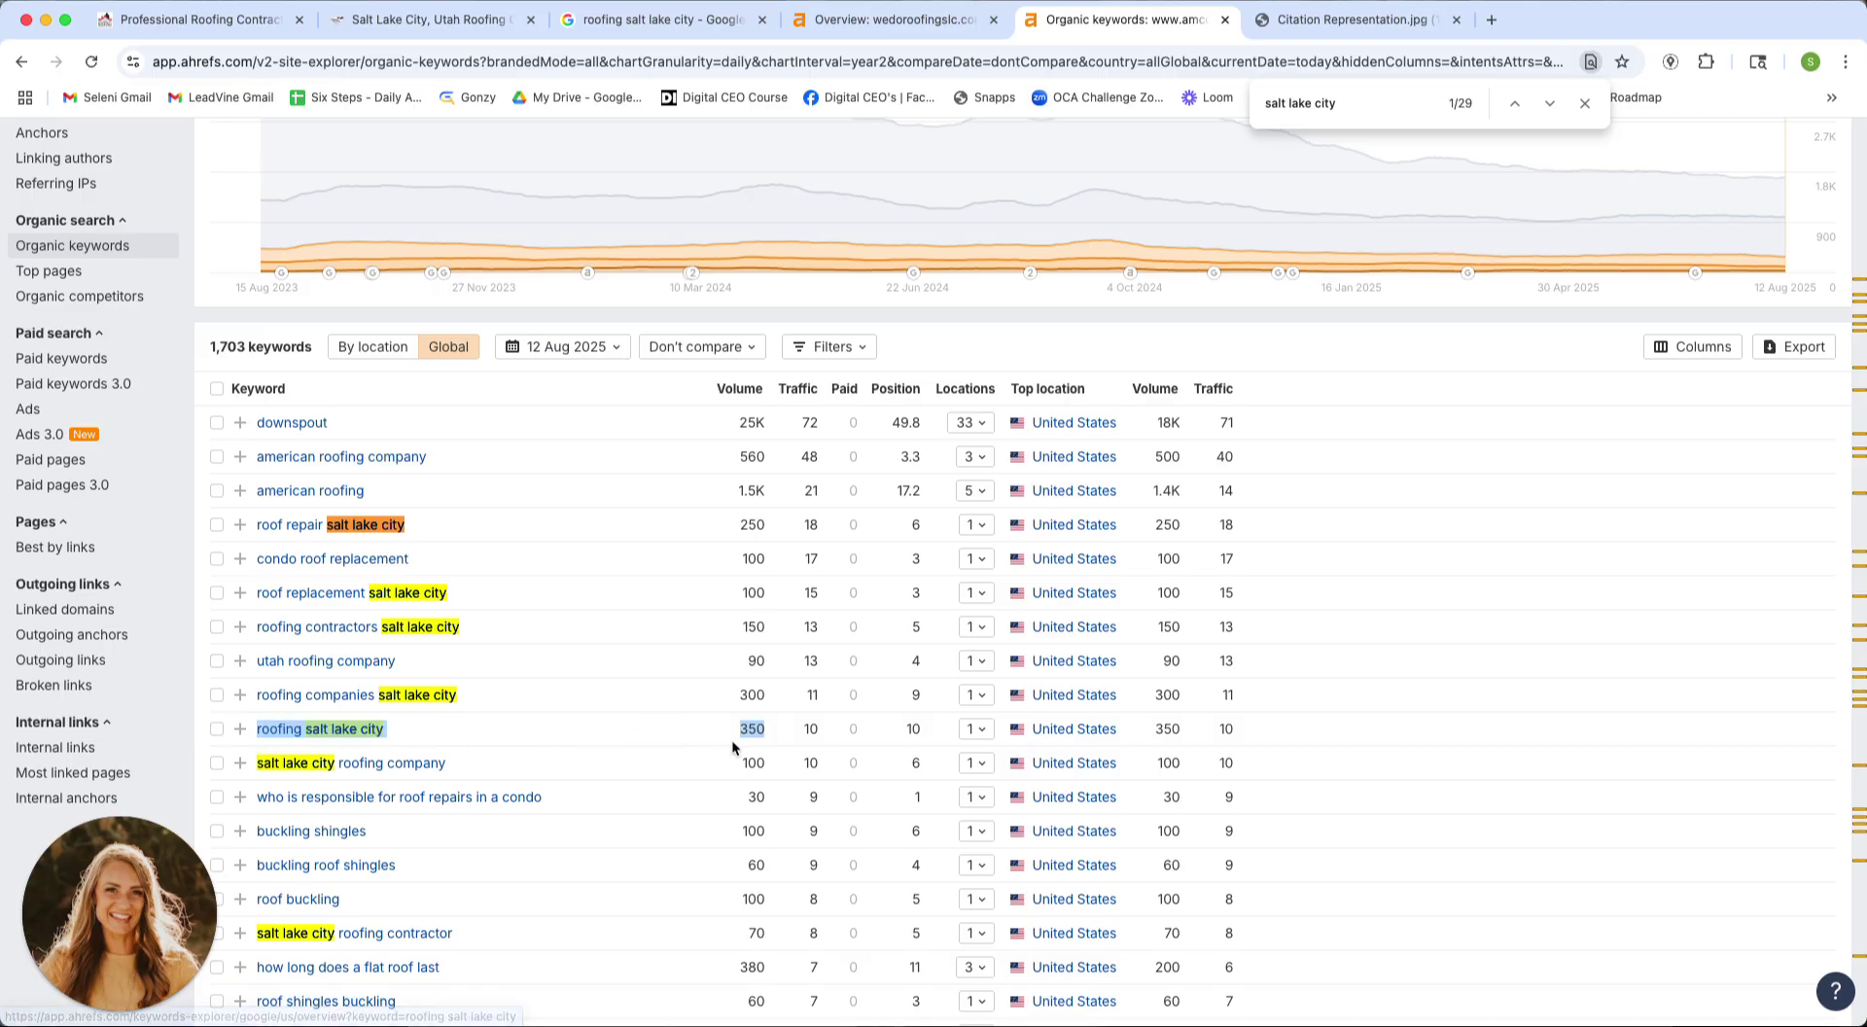
pyautogui.moveTo(776, 766); pyautogui.dragTo(243, 763)
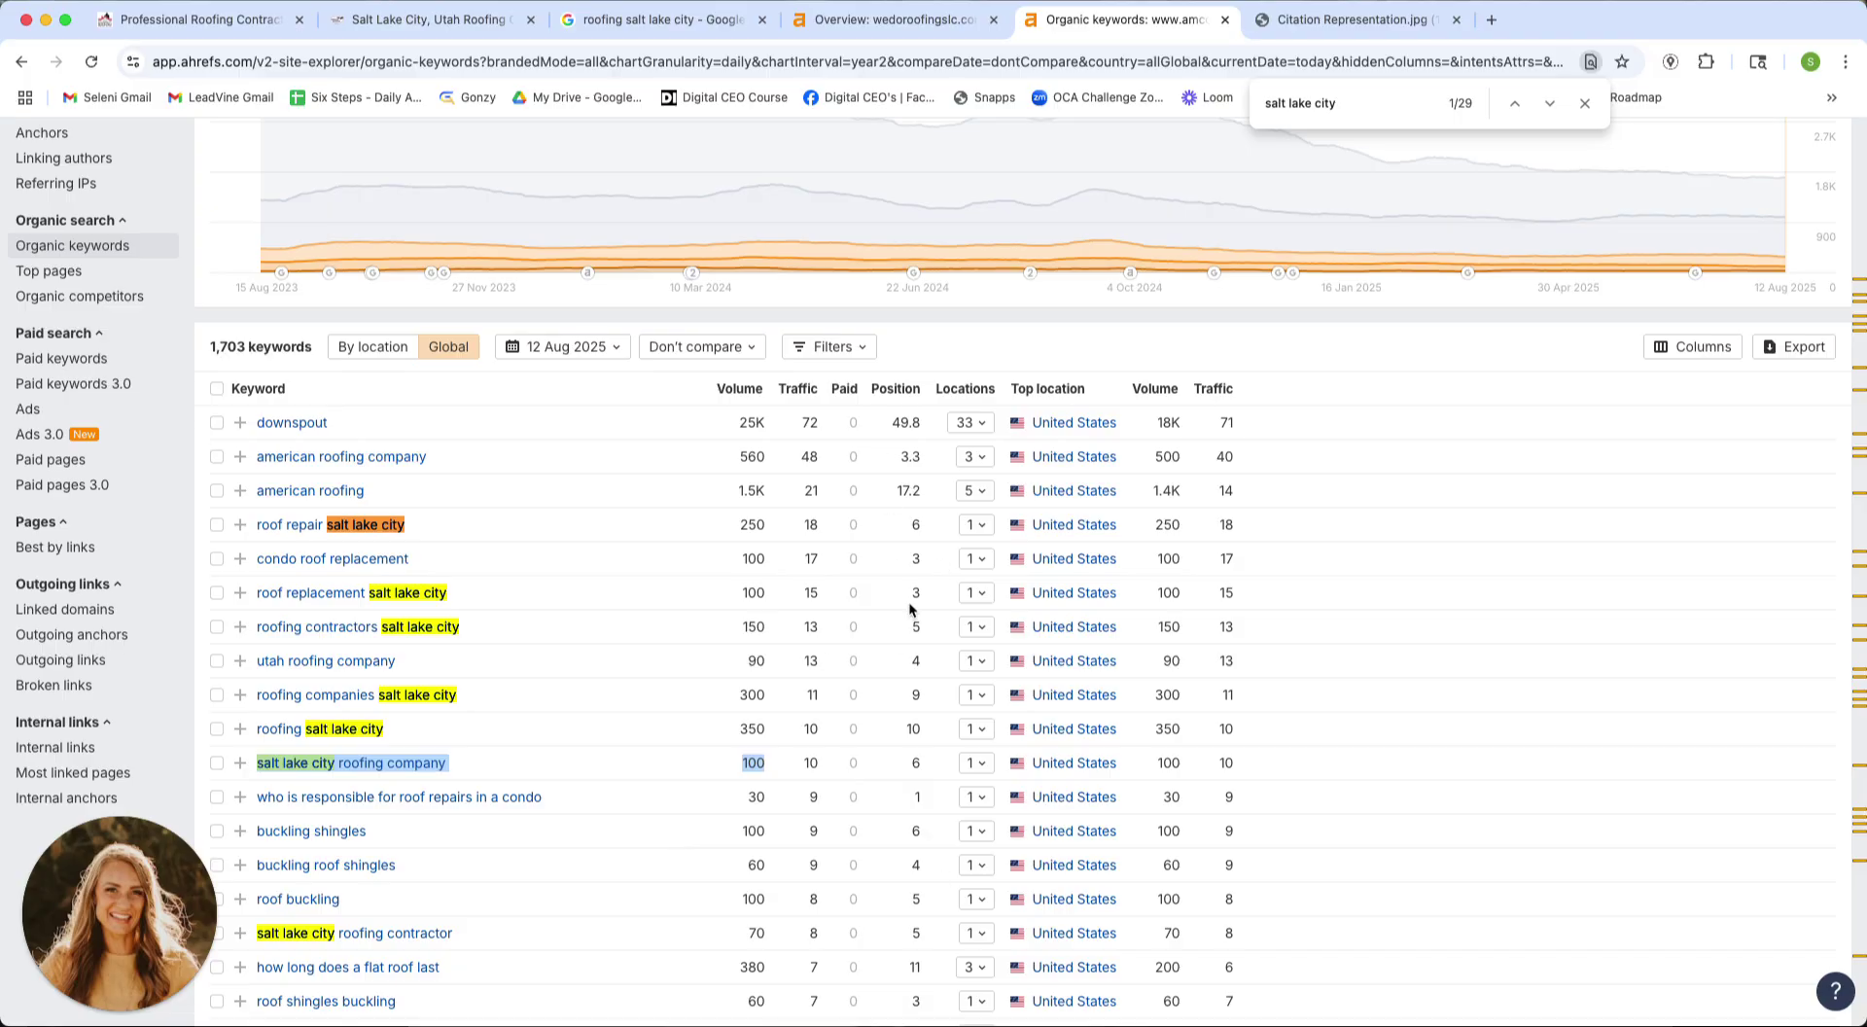
# - Switch to the wedoroofingslc.com overview, examine its organic keywords and organic traffic metrics, and open its organic keywords report
pyautogui.click(875, 22)
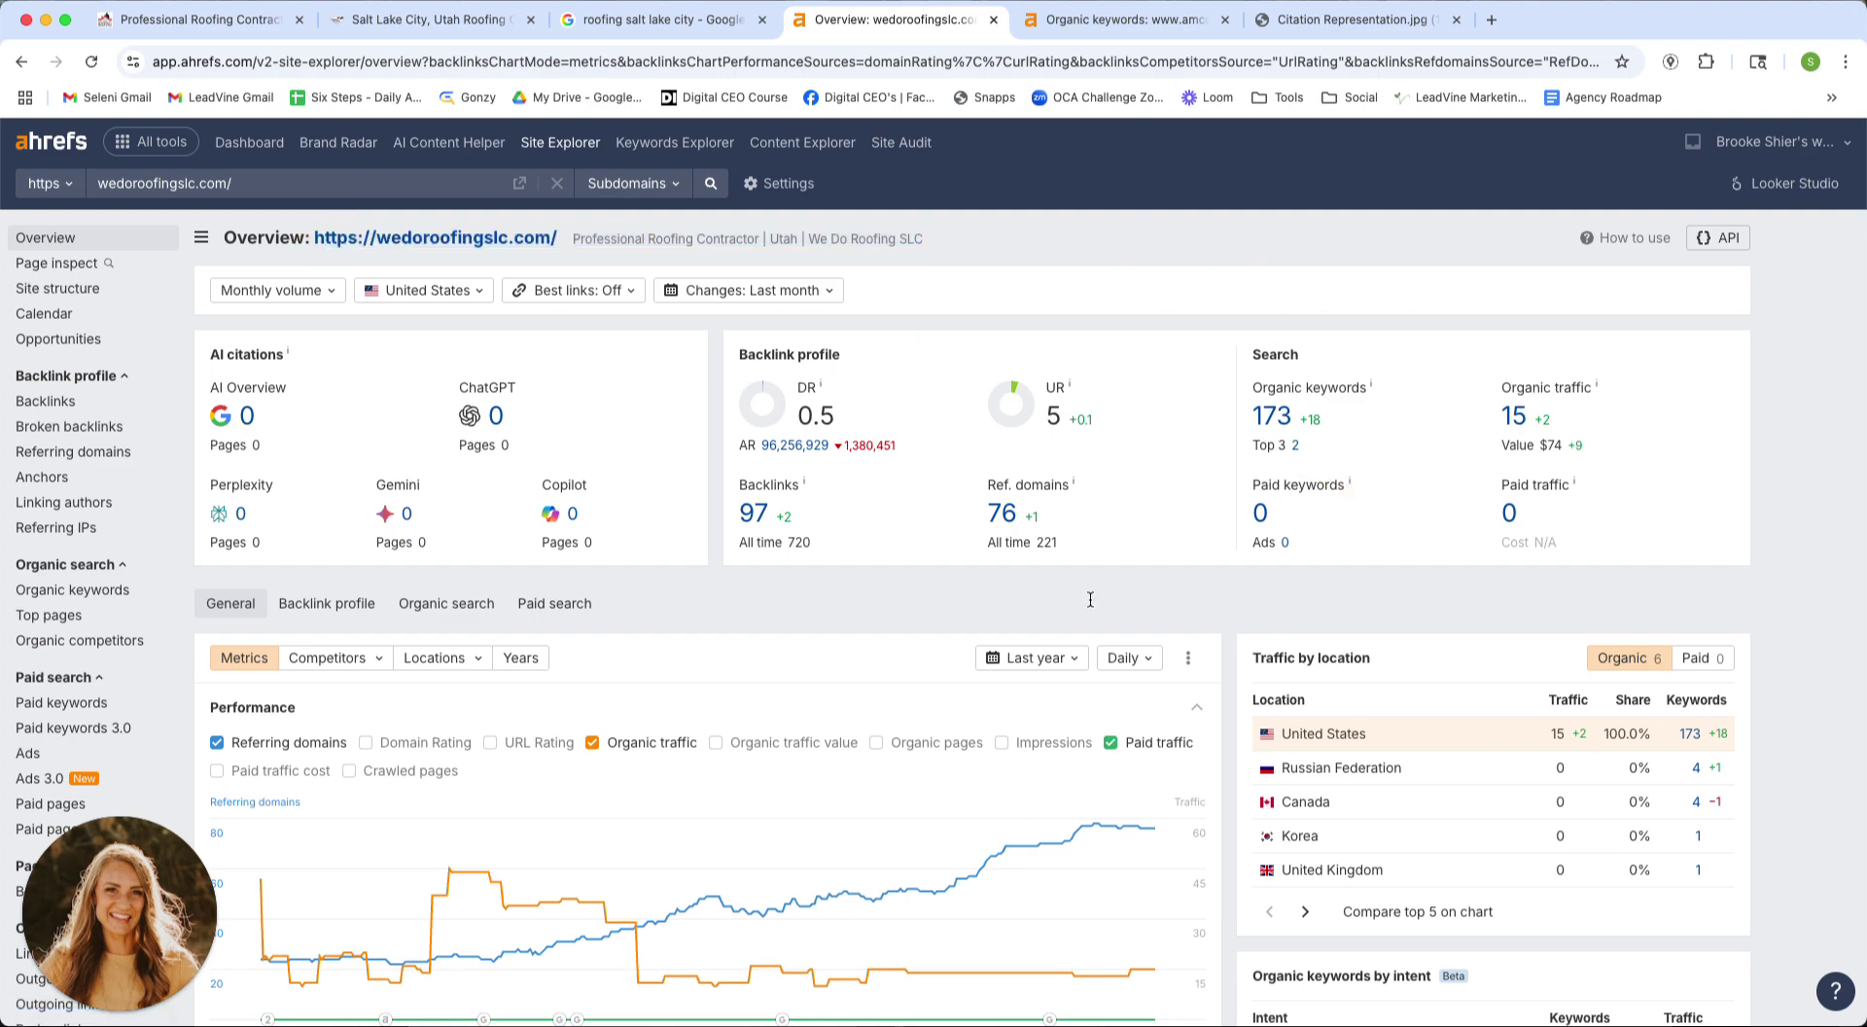
pyautogui.moveTo(1250, 384); pyautogui.dragTo(1332, 466)
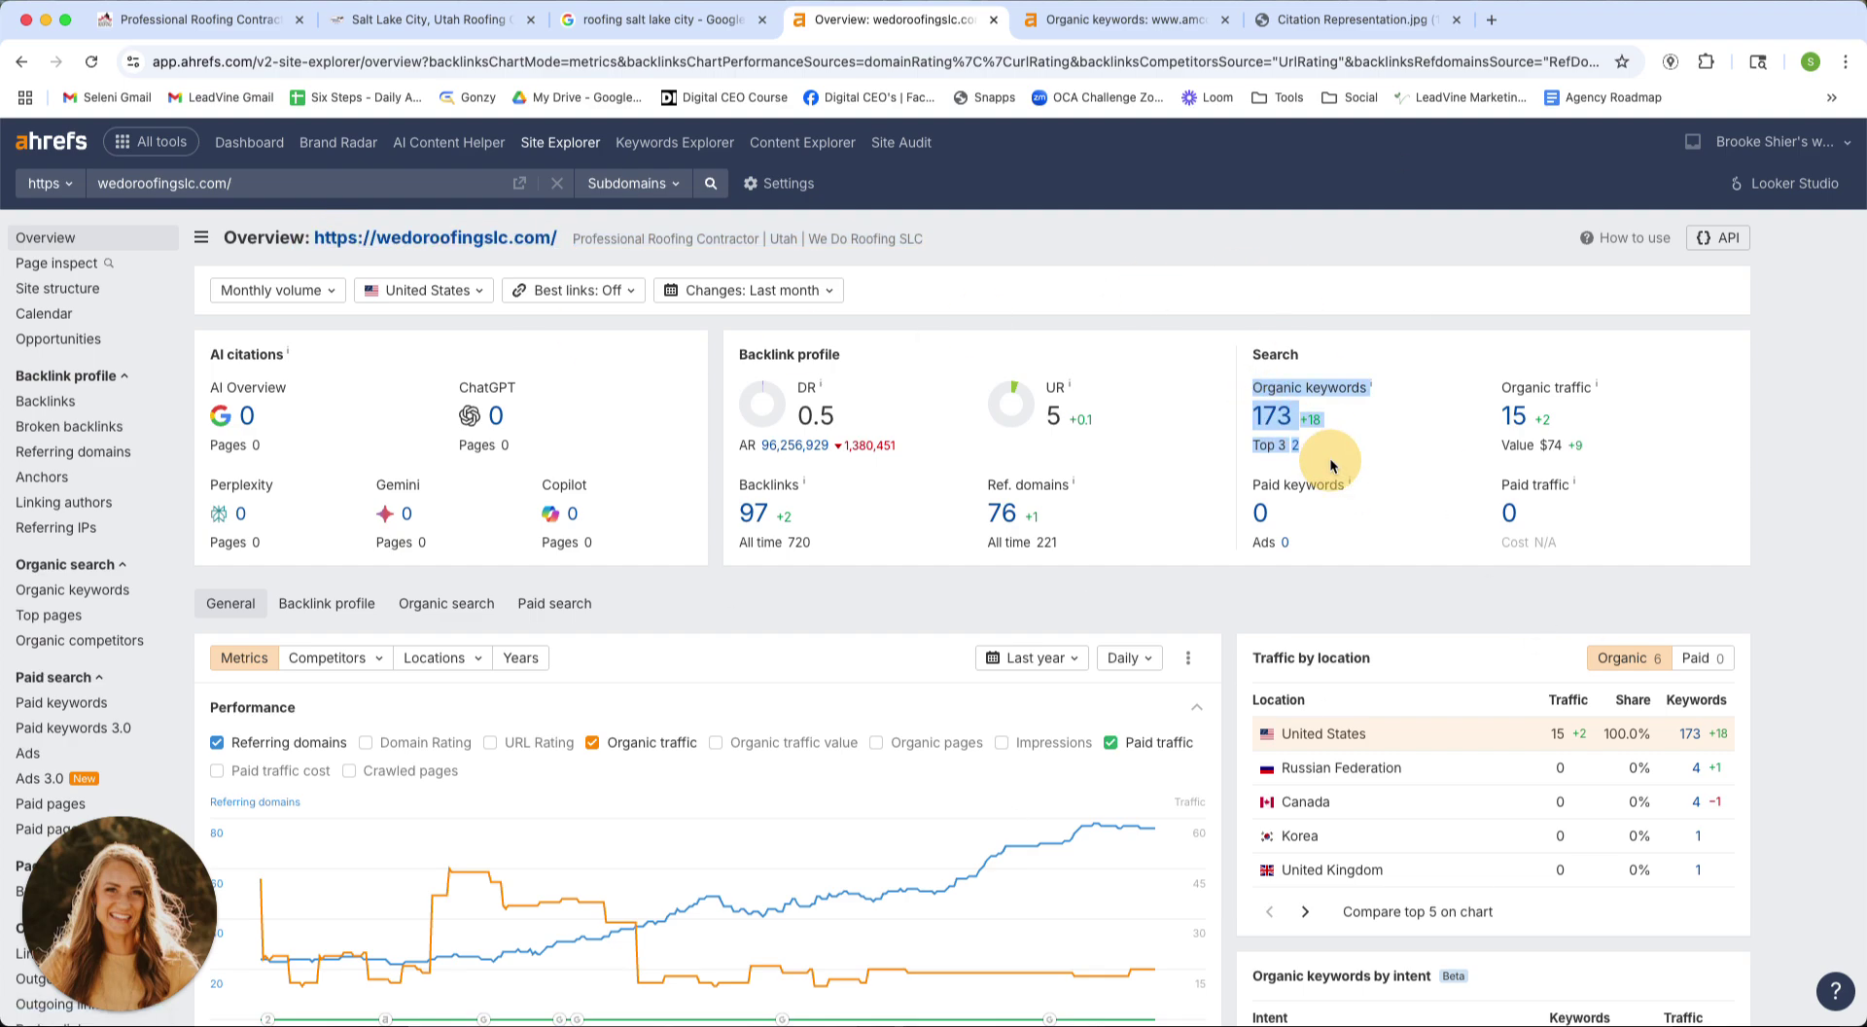
pyautogui.moveTo(1495, 381); pyautogui.dragTo(1609, 477)
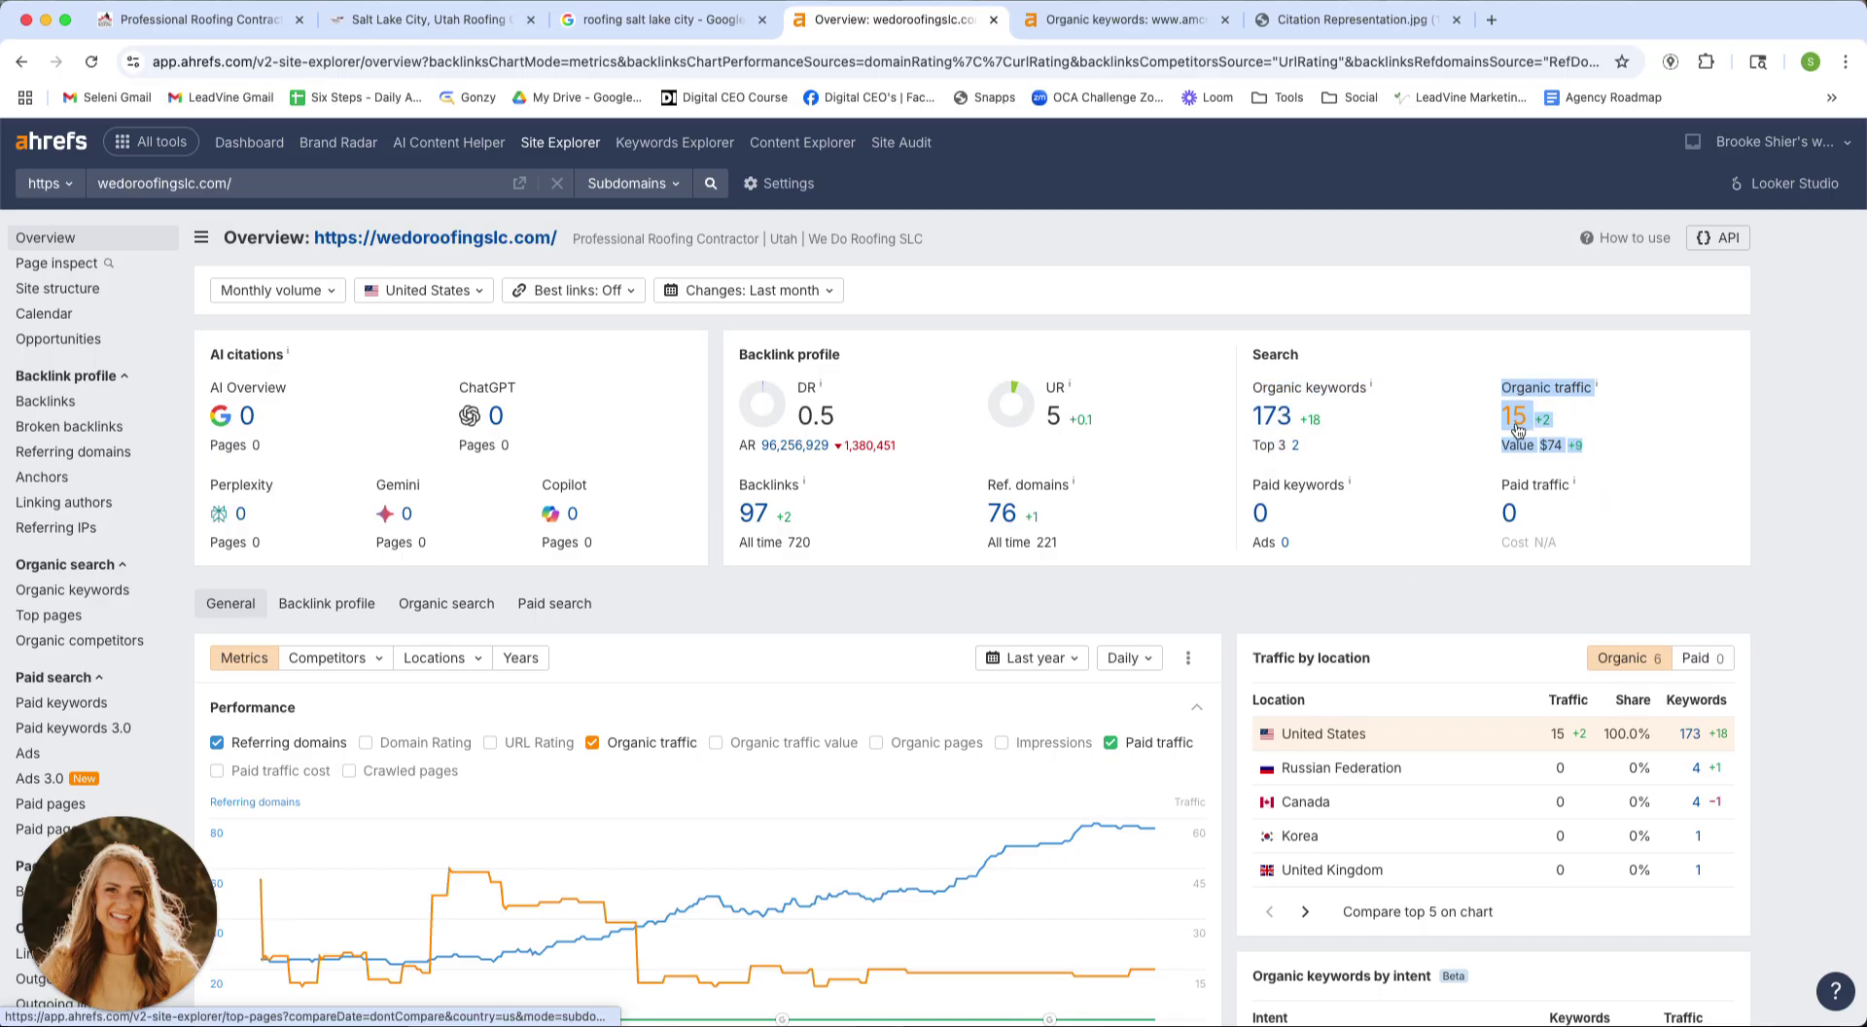
pyautogui.click(1271, 415)
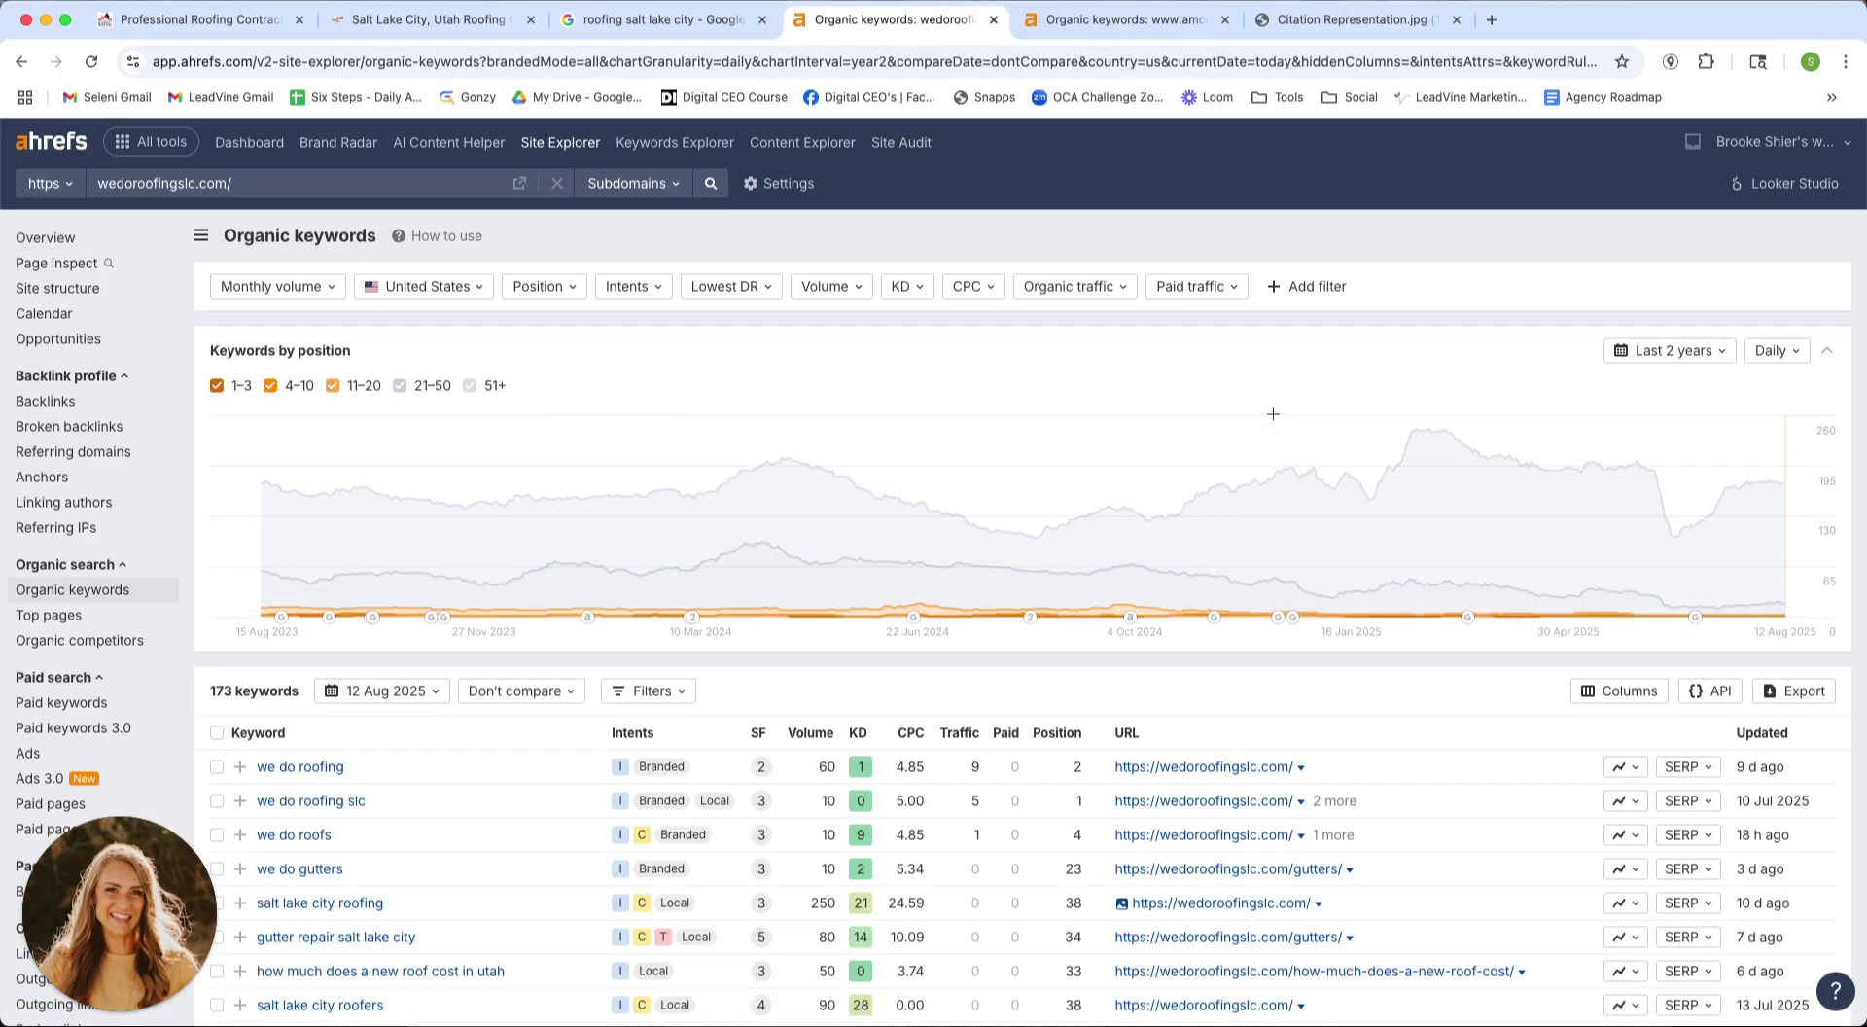
# - Find "salt lake city" in wedoroofingslc.com's organic keywords and examine the search volumes of the matching roofing and roof repair keywords
pyautogui.press('super+f')
pyautogui.write('salt lake city')
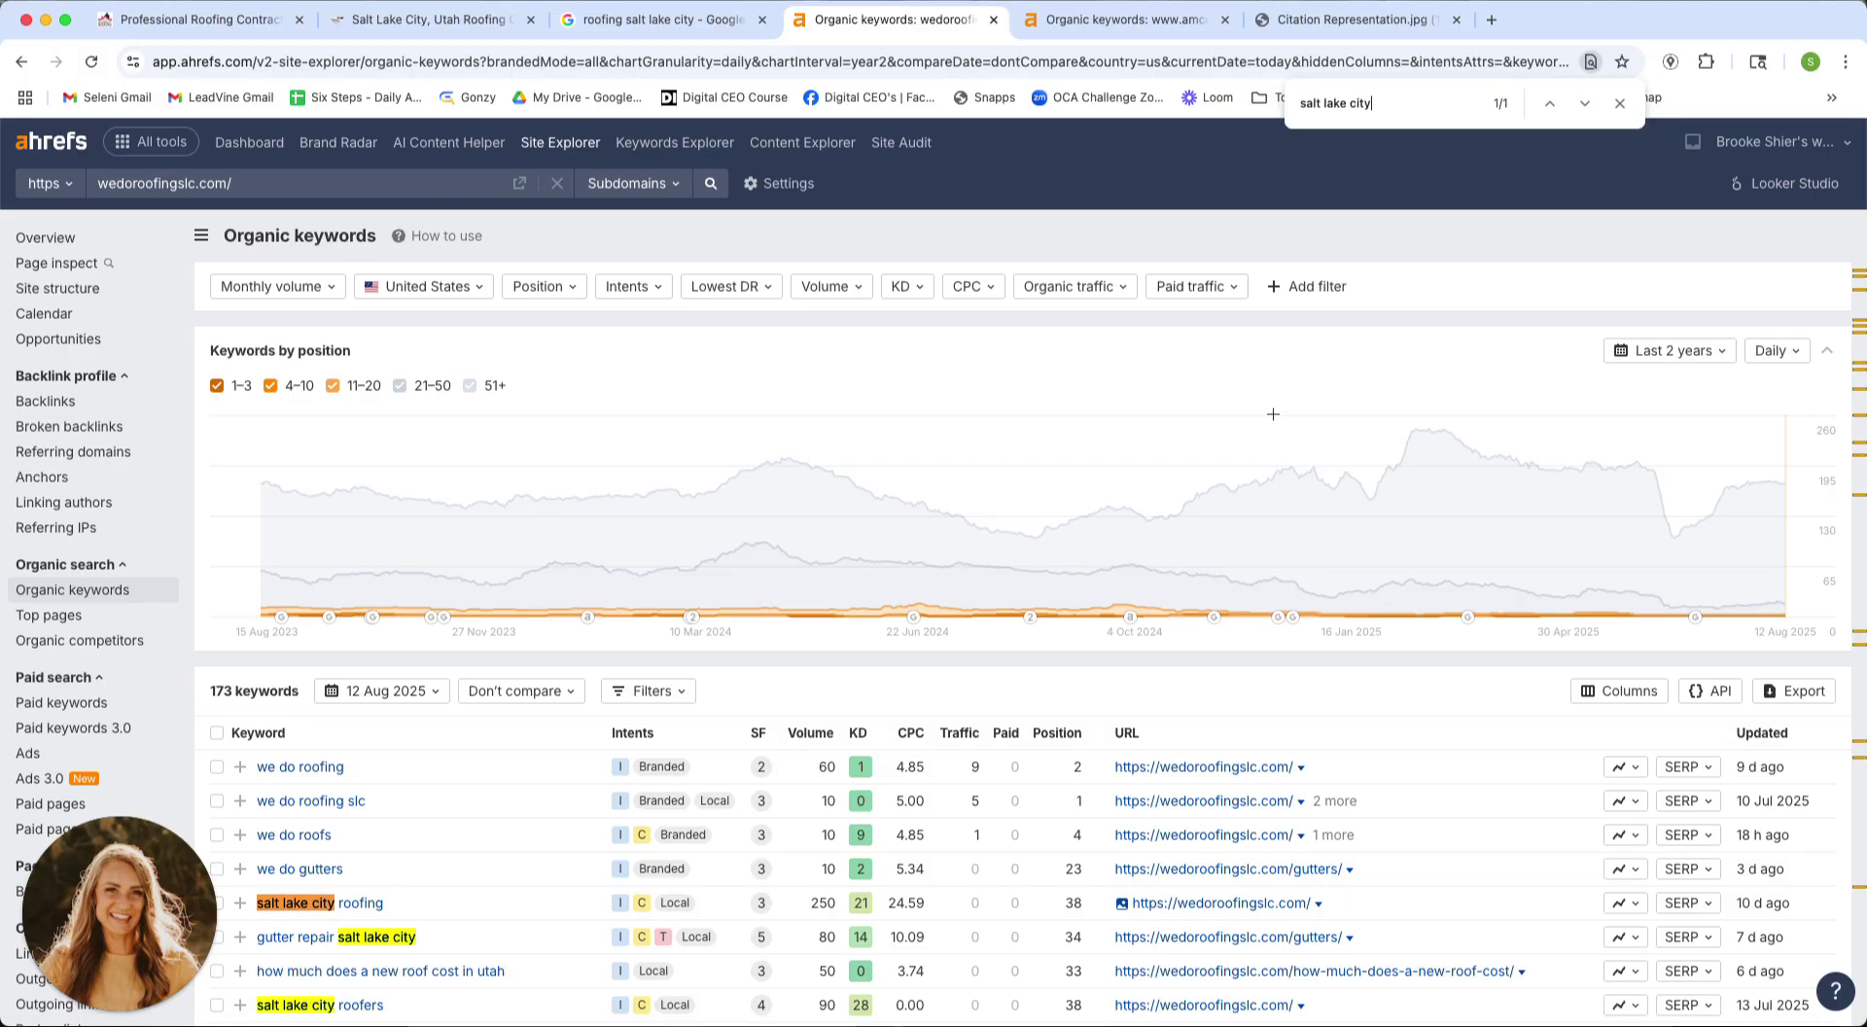
pyautogui.scroll(-4, 1021, 792)
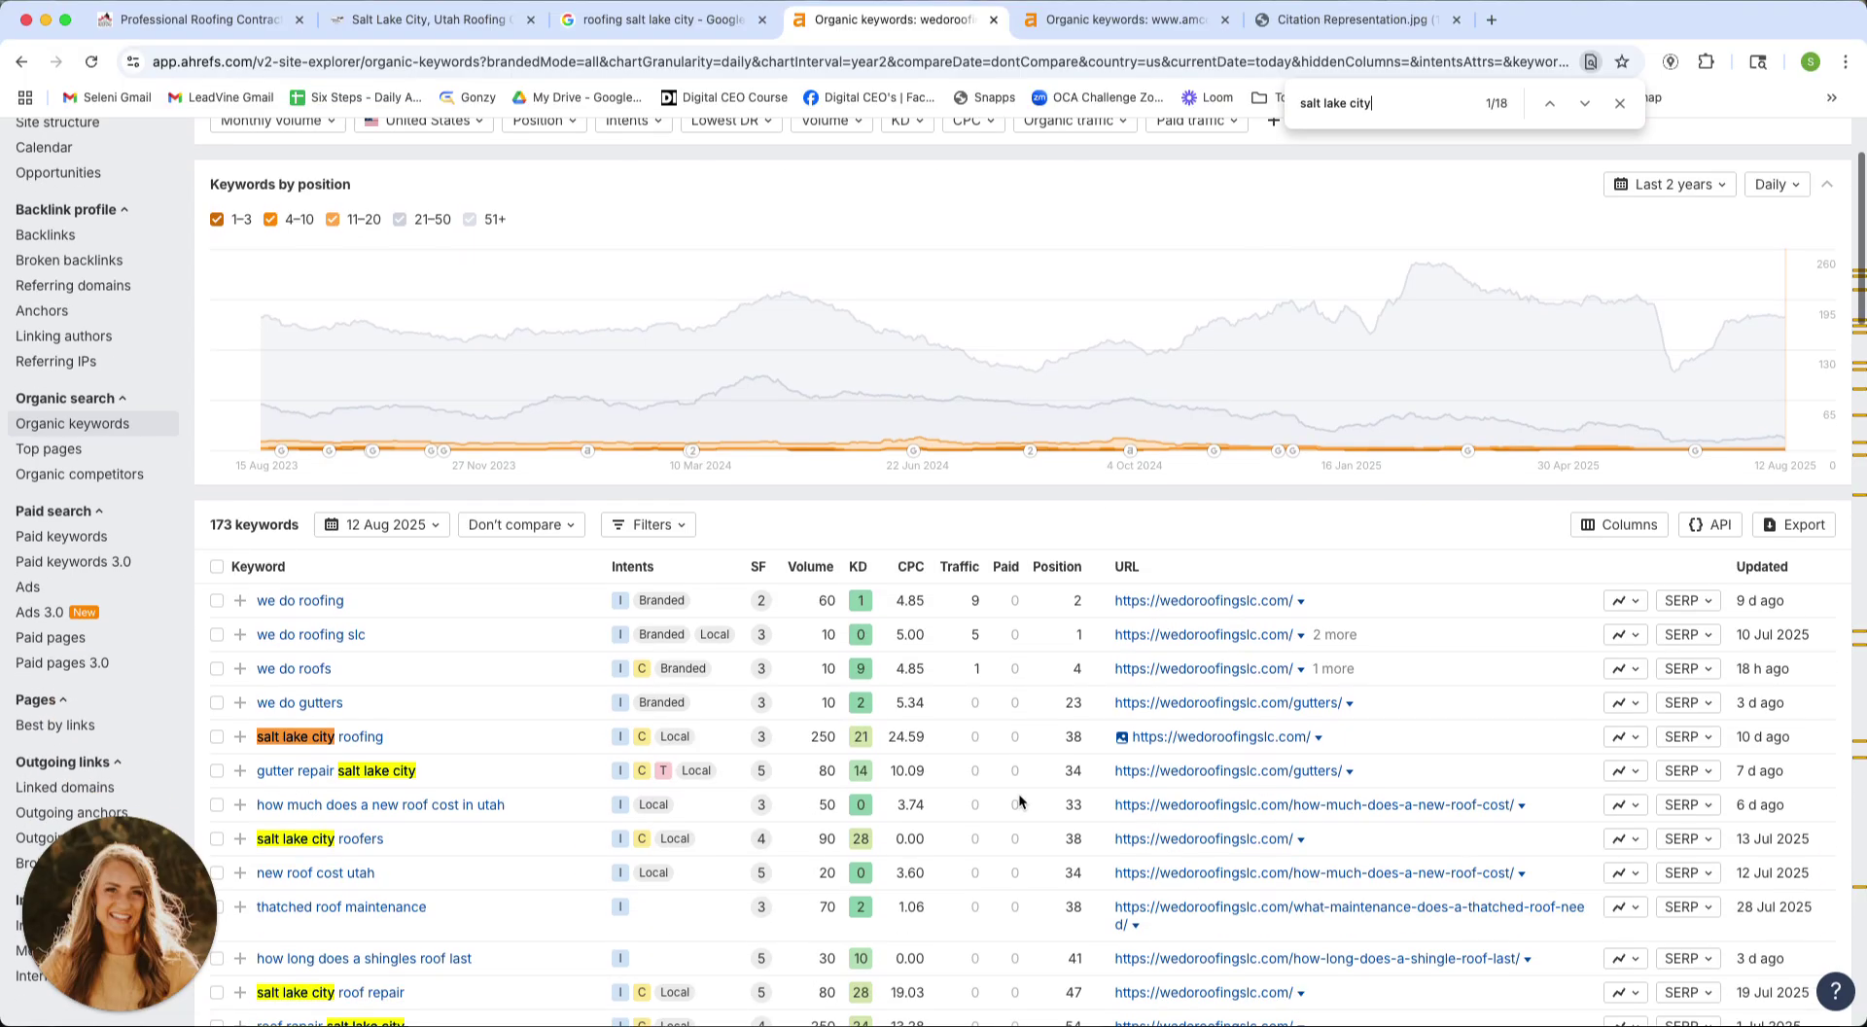
pyautogui.scroll(-2, 1021, 792)
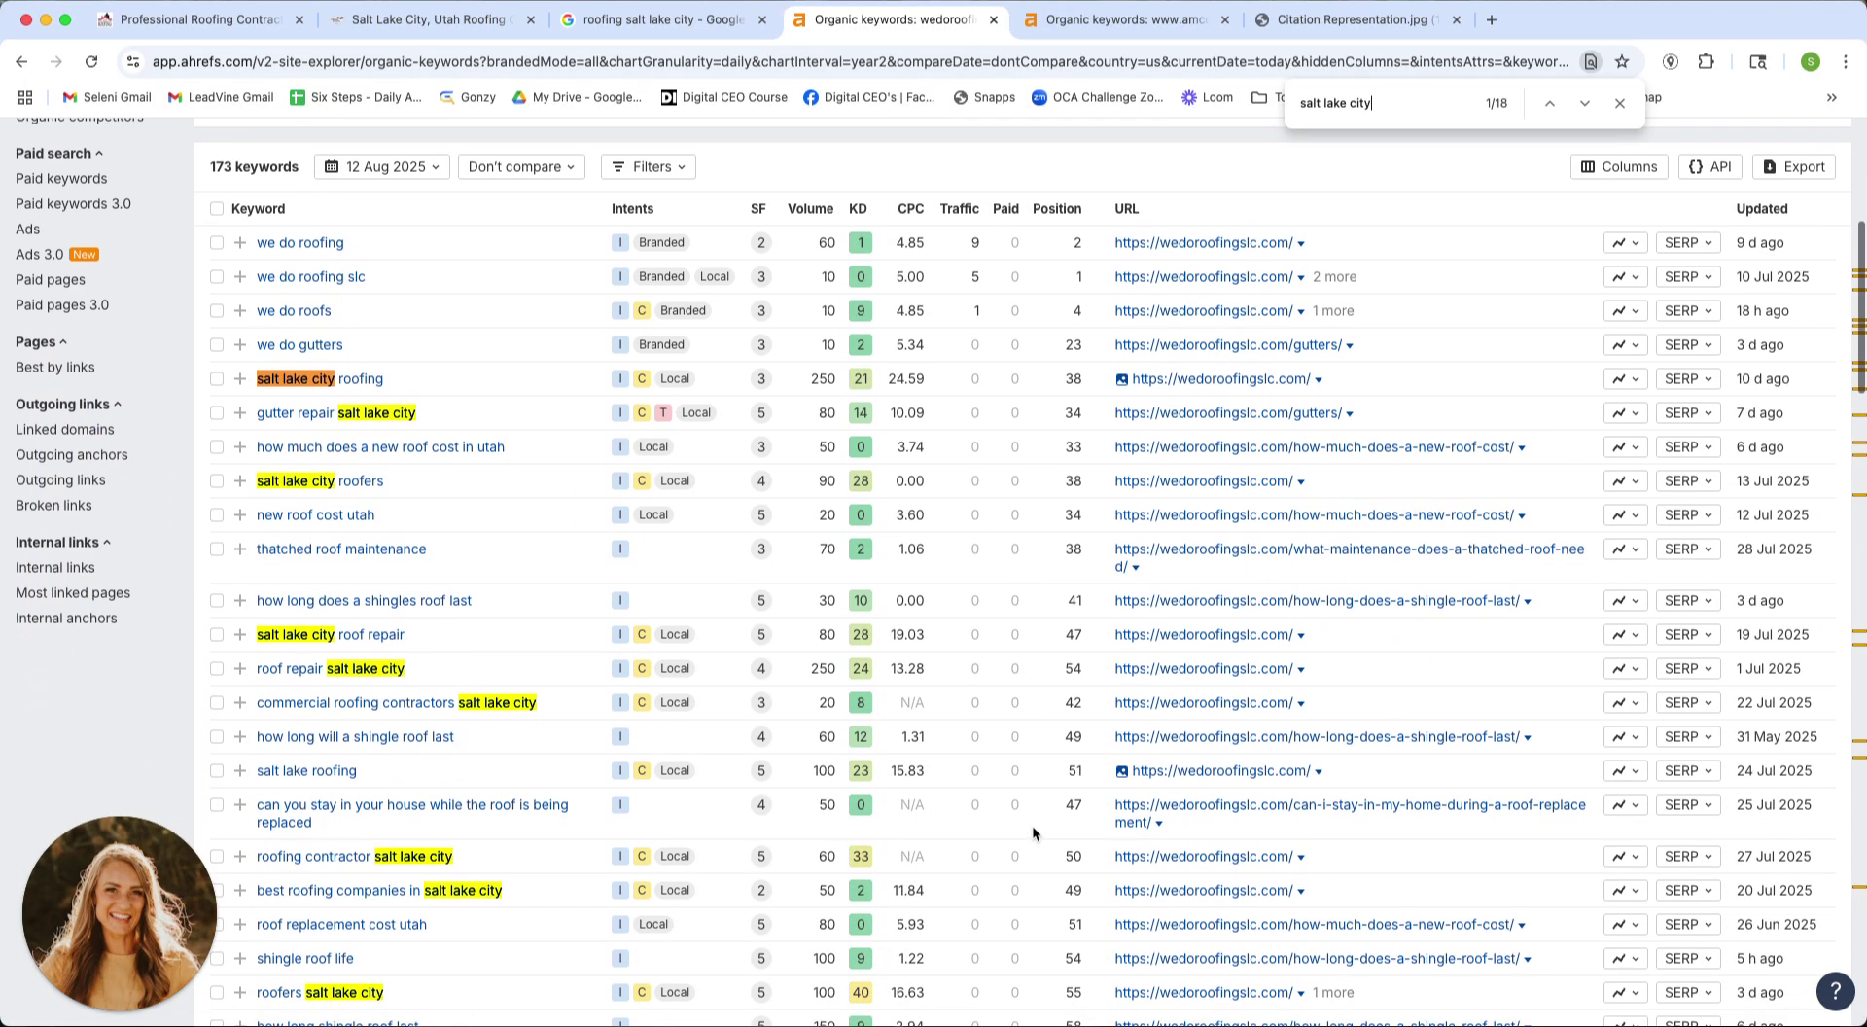
pyautogui.moveTo(842, 385); pyautogui.dragTo(261, 386)
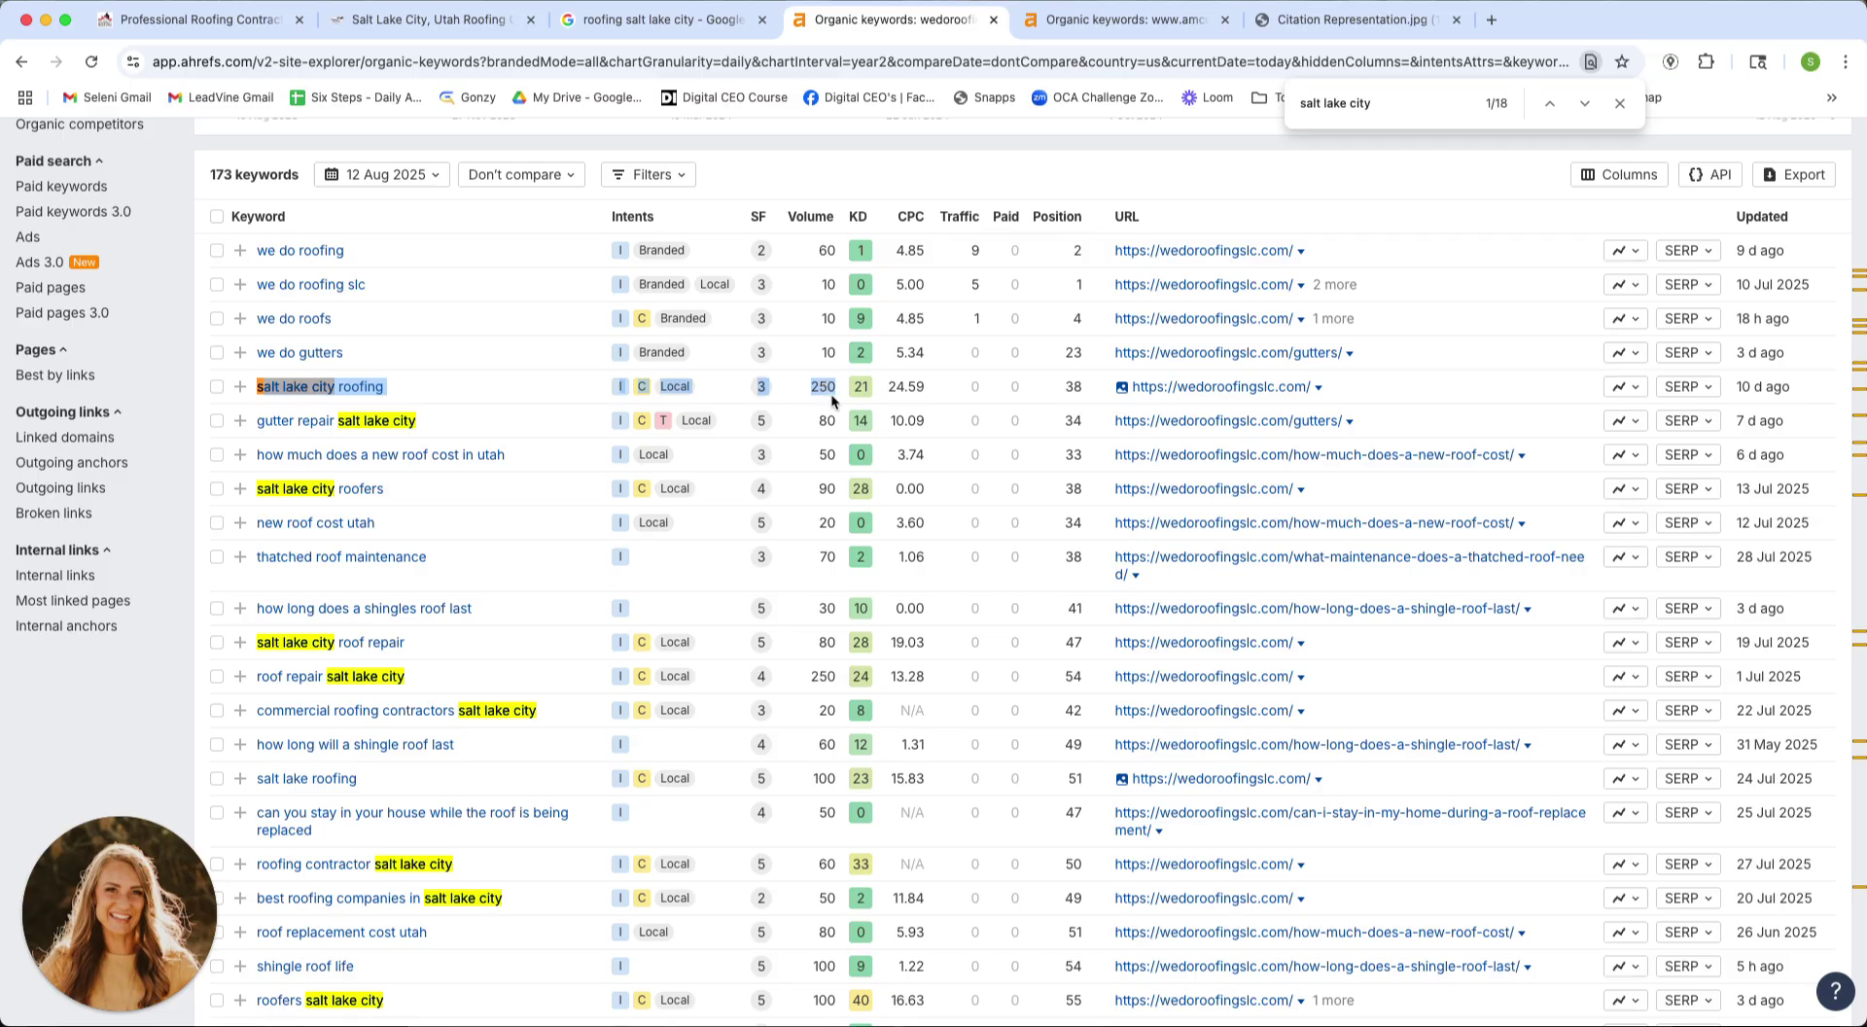
pyautogui.moveTo(830, 489); pyautogui.dragTo(251, 486)
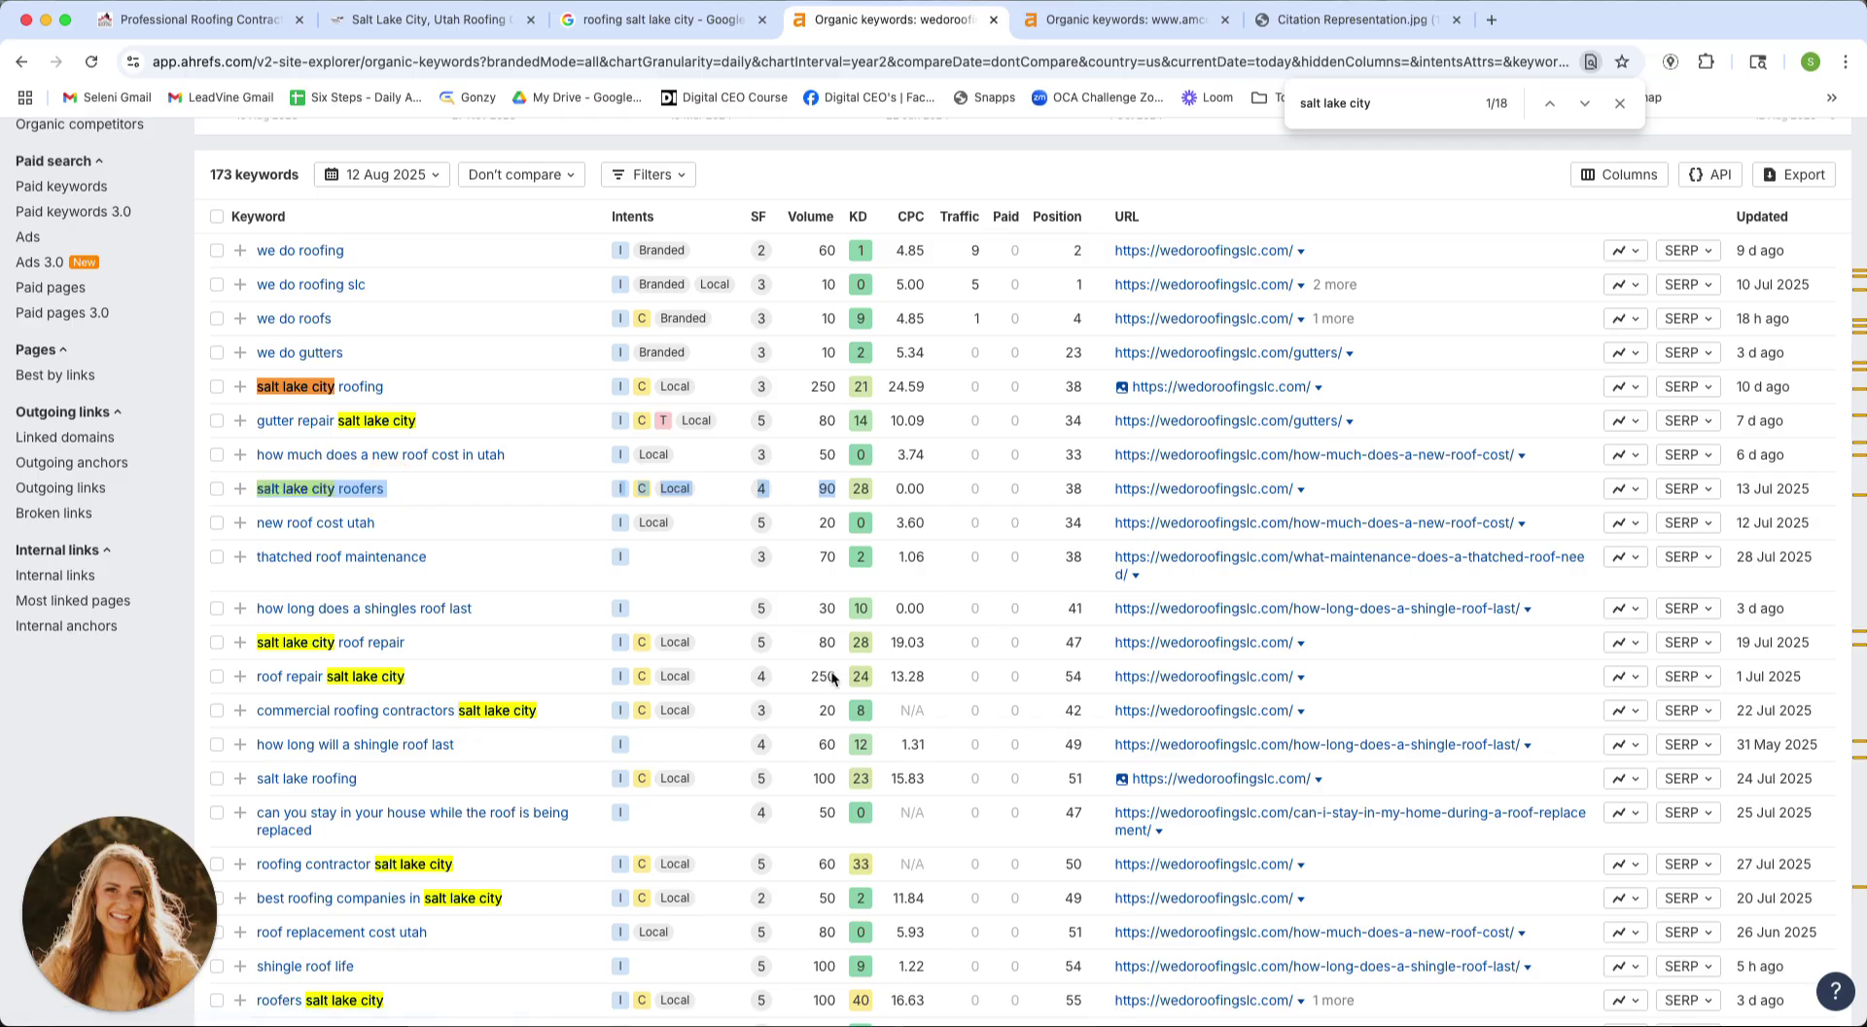
pyautogui.moveTo(837, 641); pyautogui.dragTo(277, 644)
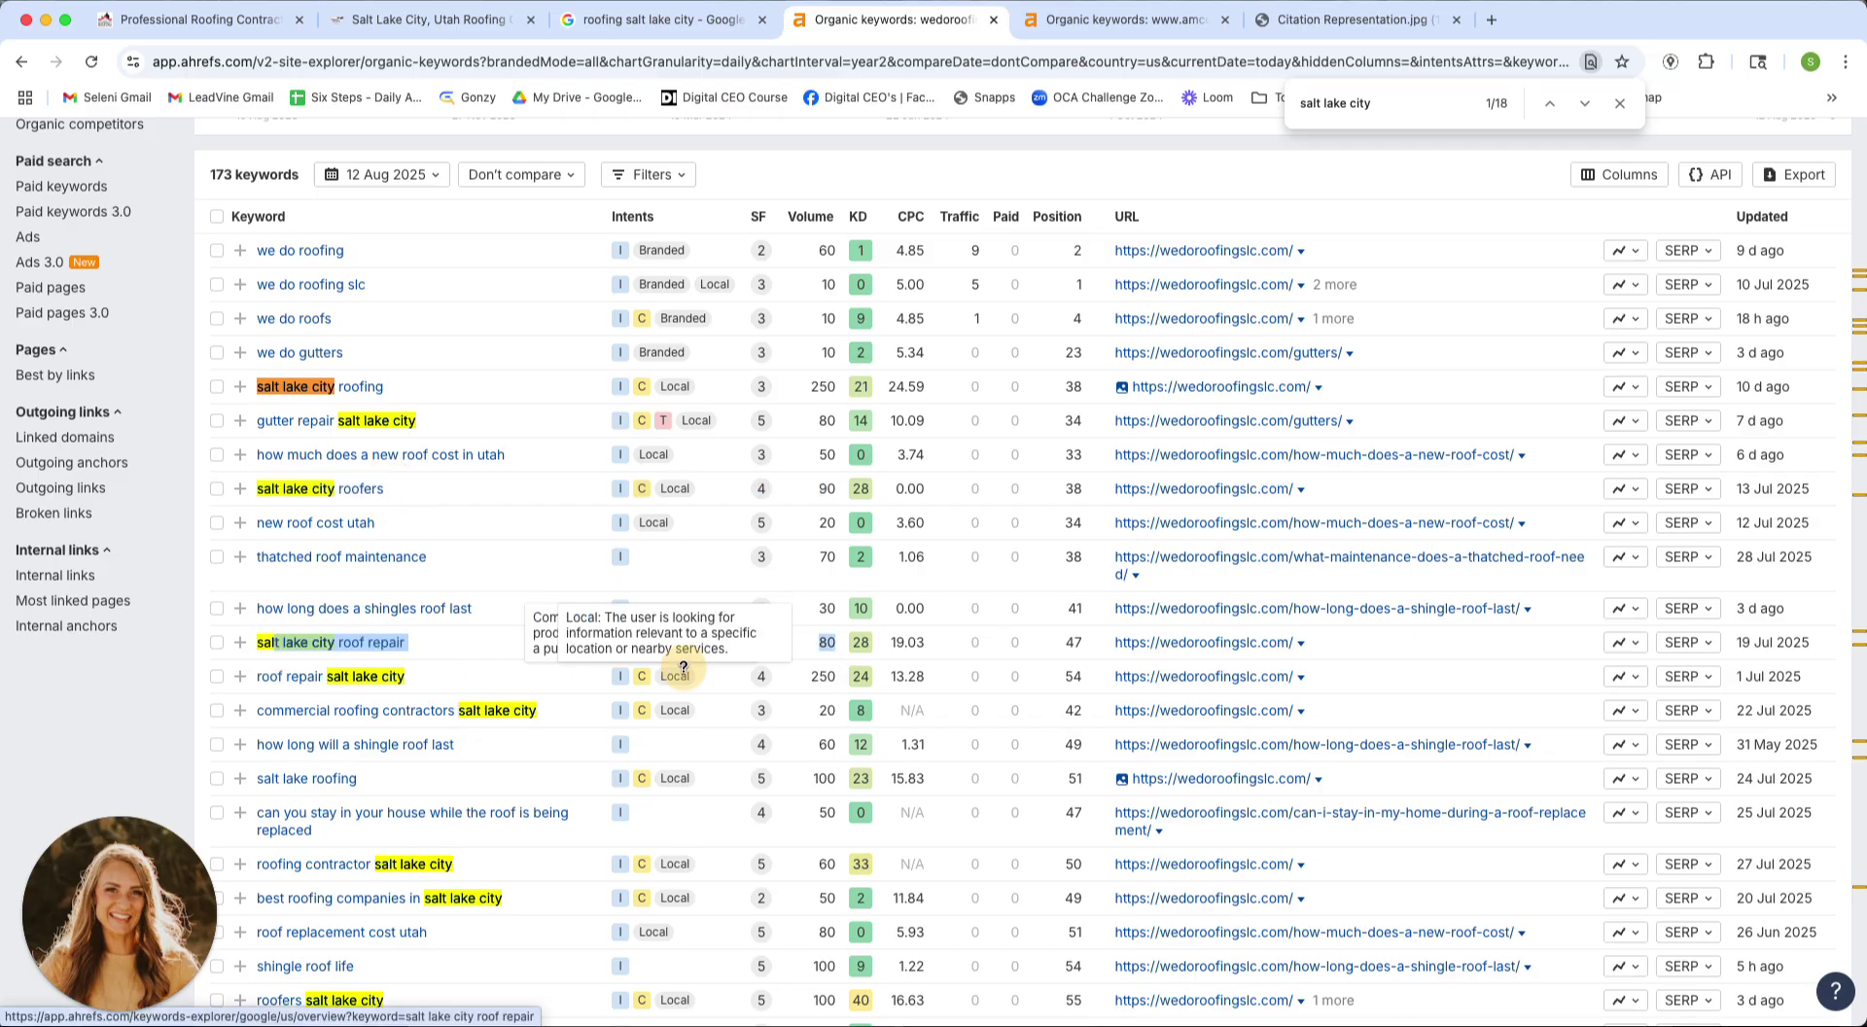
pyautogui.moveTo(842, 678); pyautogui.dragTo(243, 676)
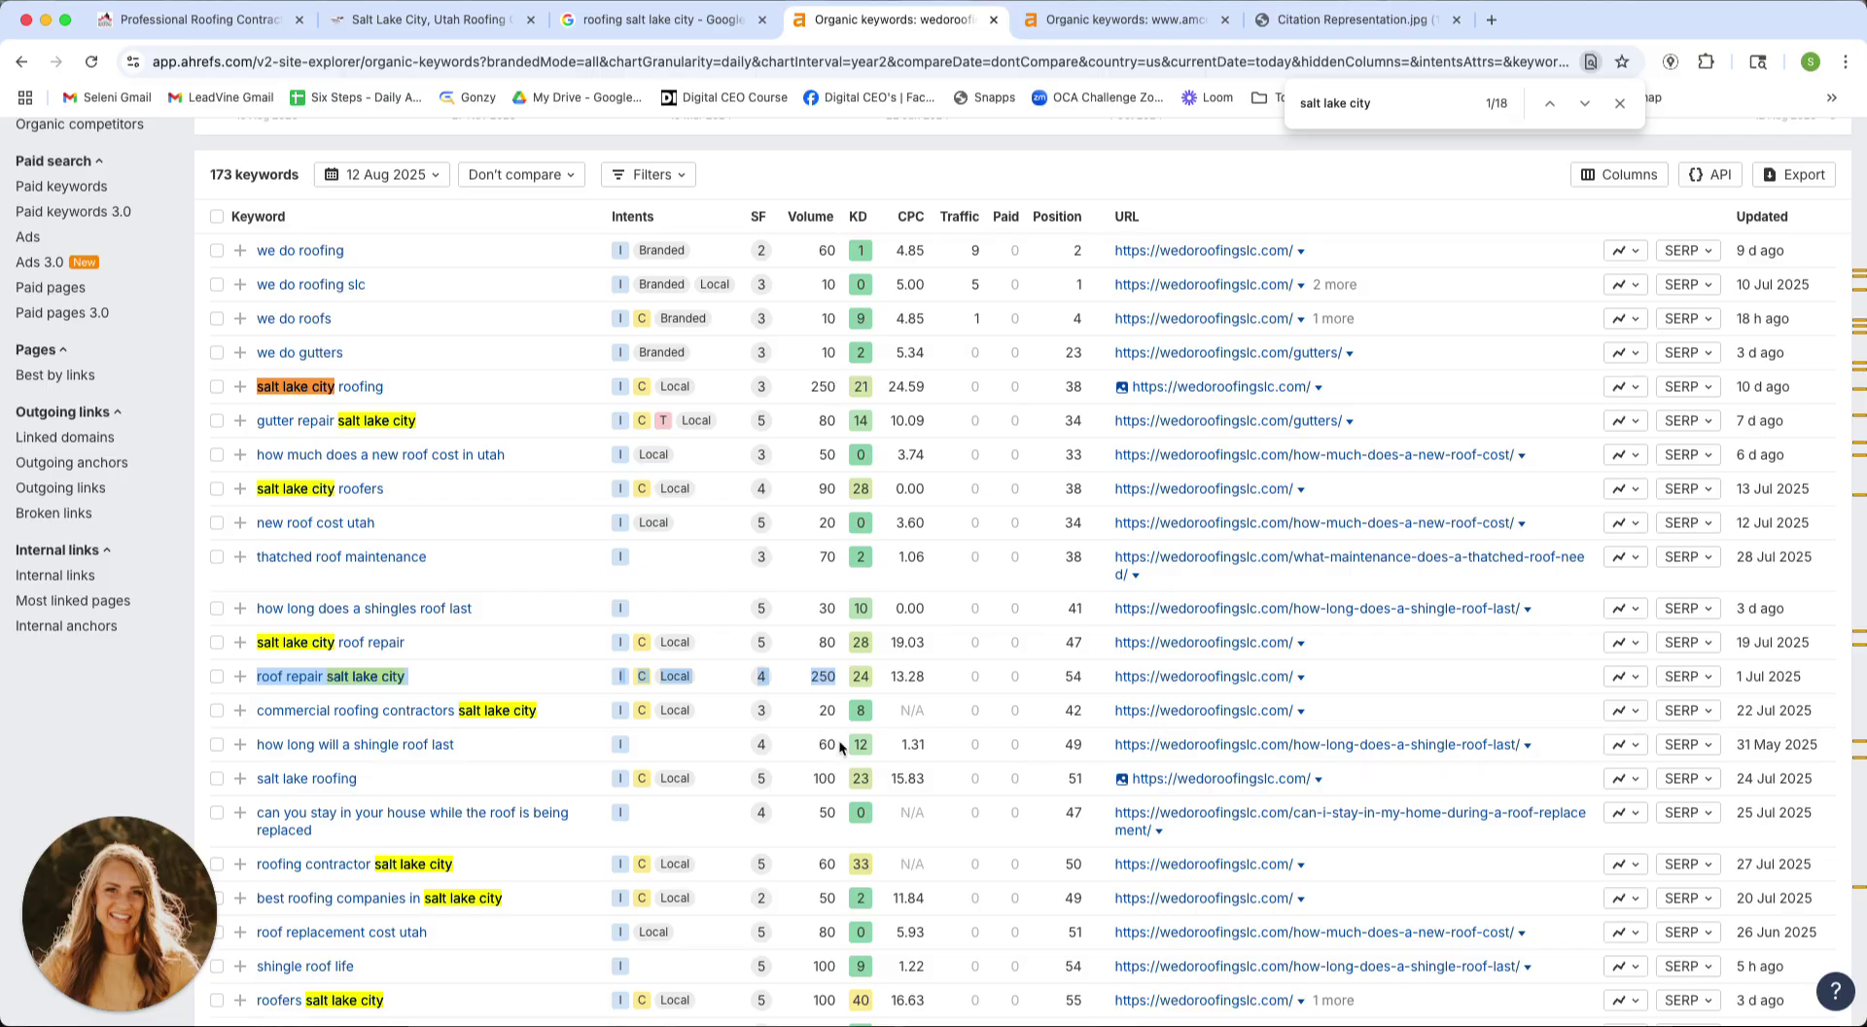
# - Examine wedoroofingslc.com's ranking positions for the Salt Lake City roofing, roofers, roof repair and commercial roofing contractors keywords
pyautogui.scroll(1, 796, 713)
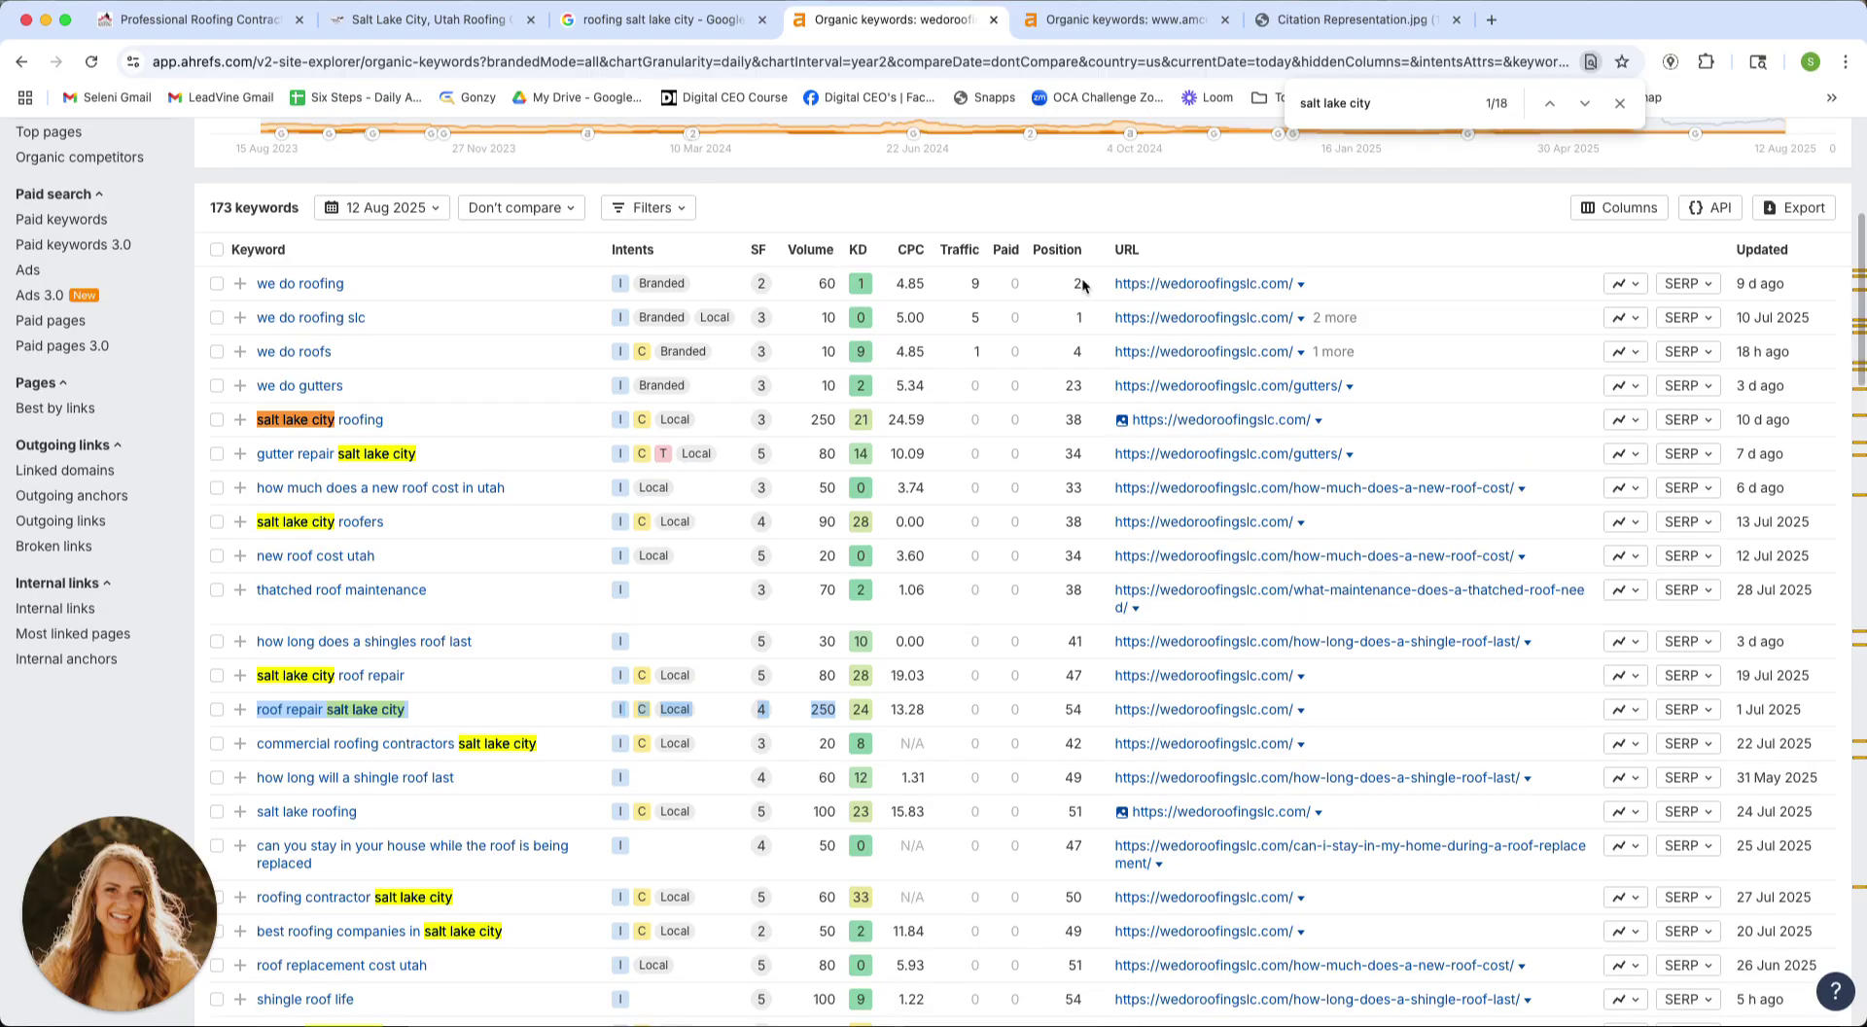
pyautogui.moveTo(1065, 421); pyautogui.dragTo(239, 426)
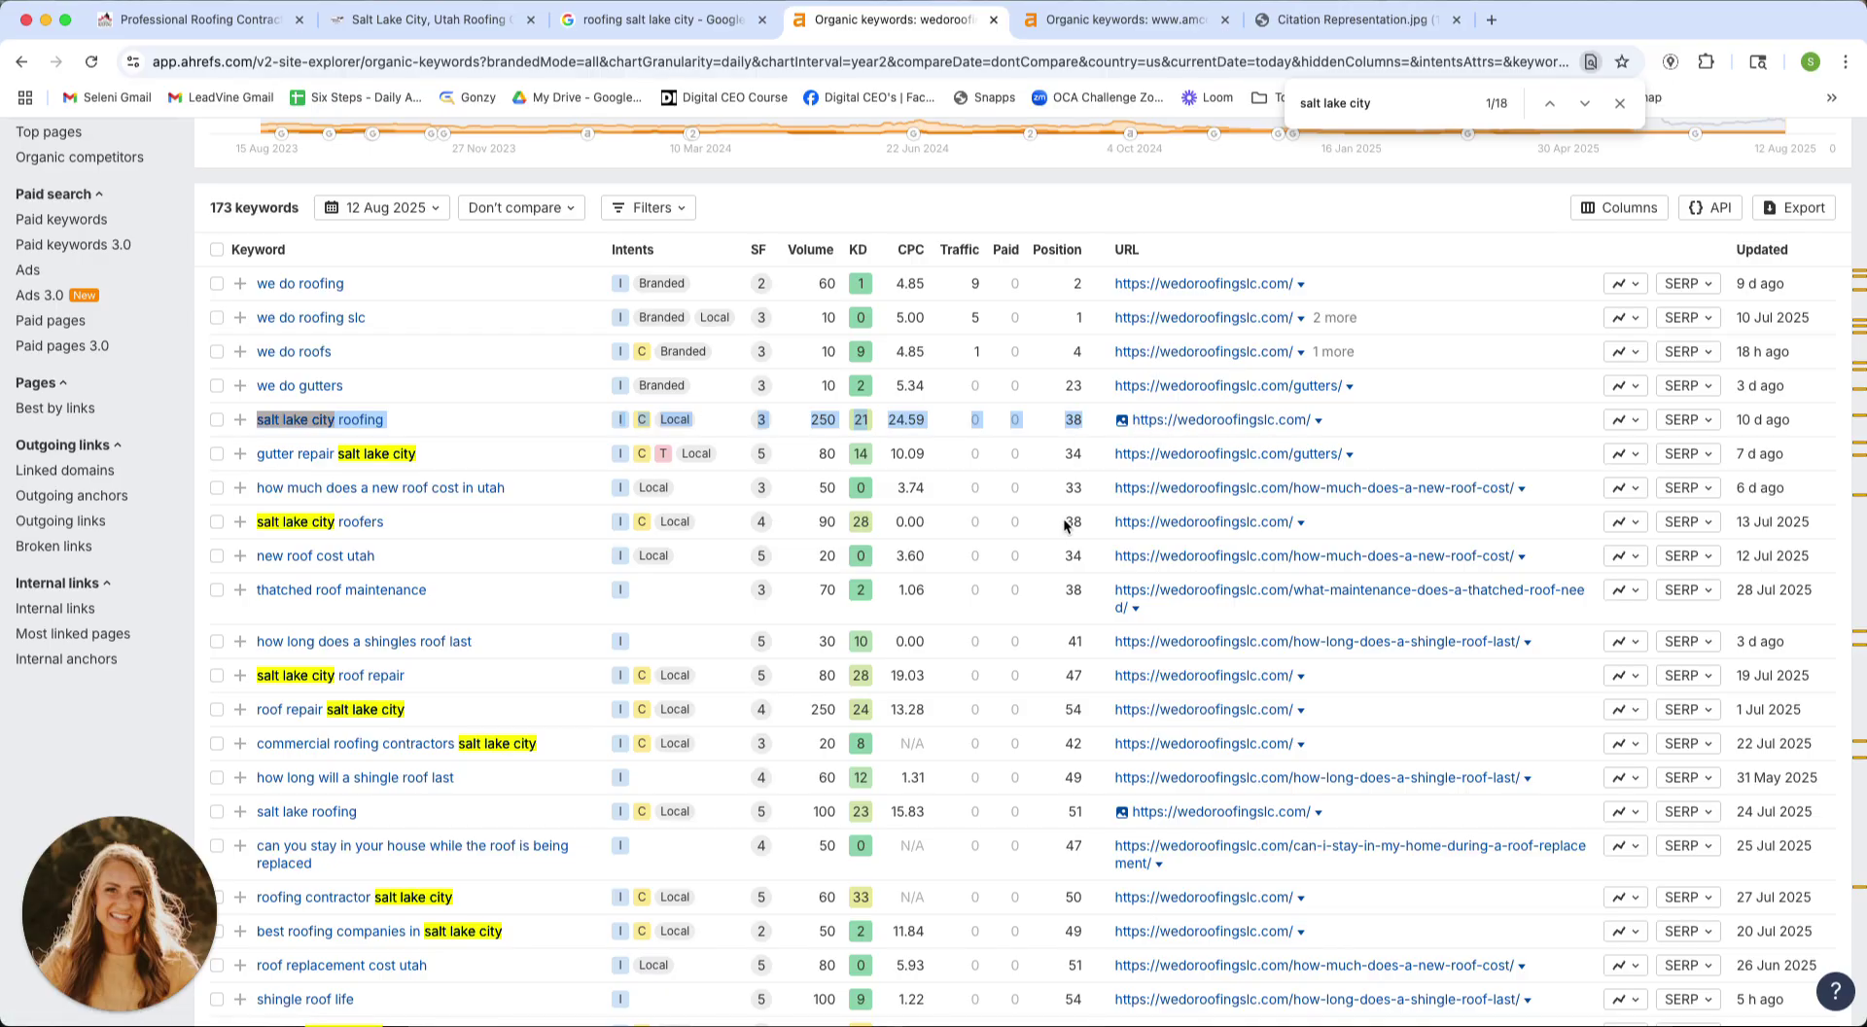
pyautogui.moveTo(1087, 531); pyautogui.dragTo(924, 533)
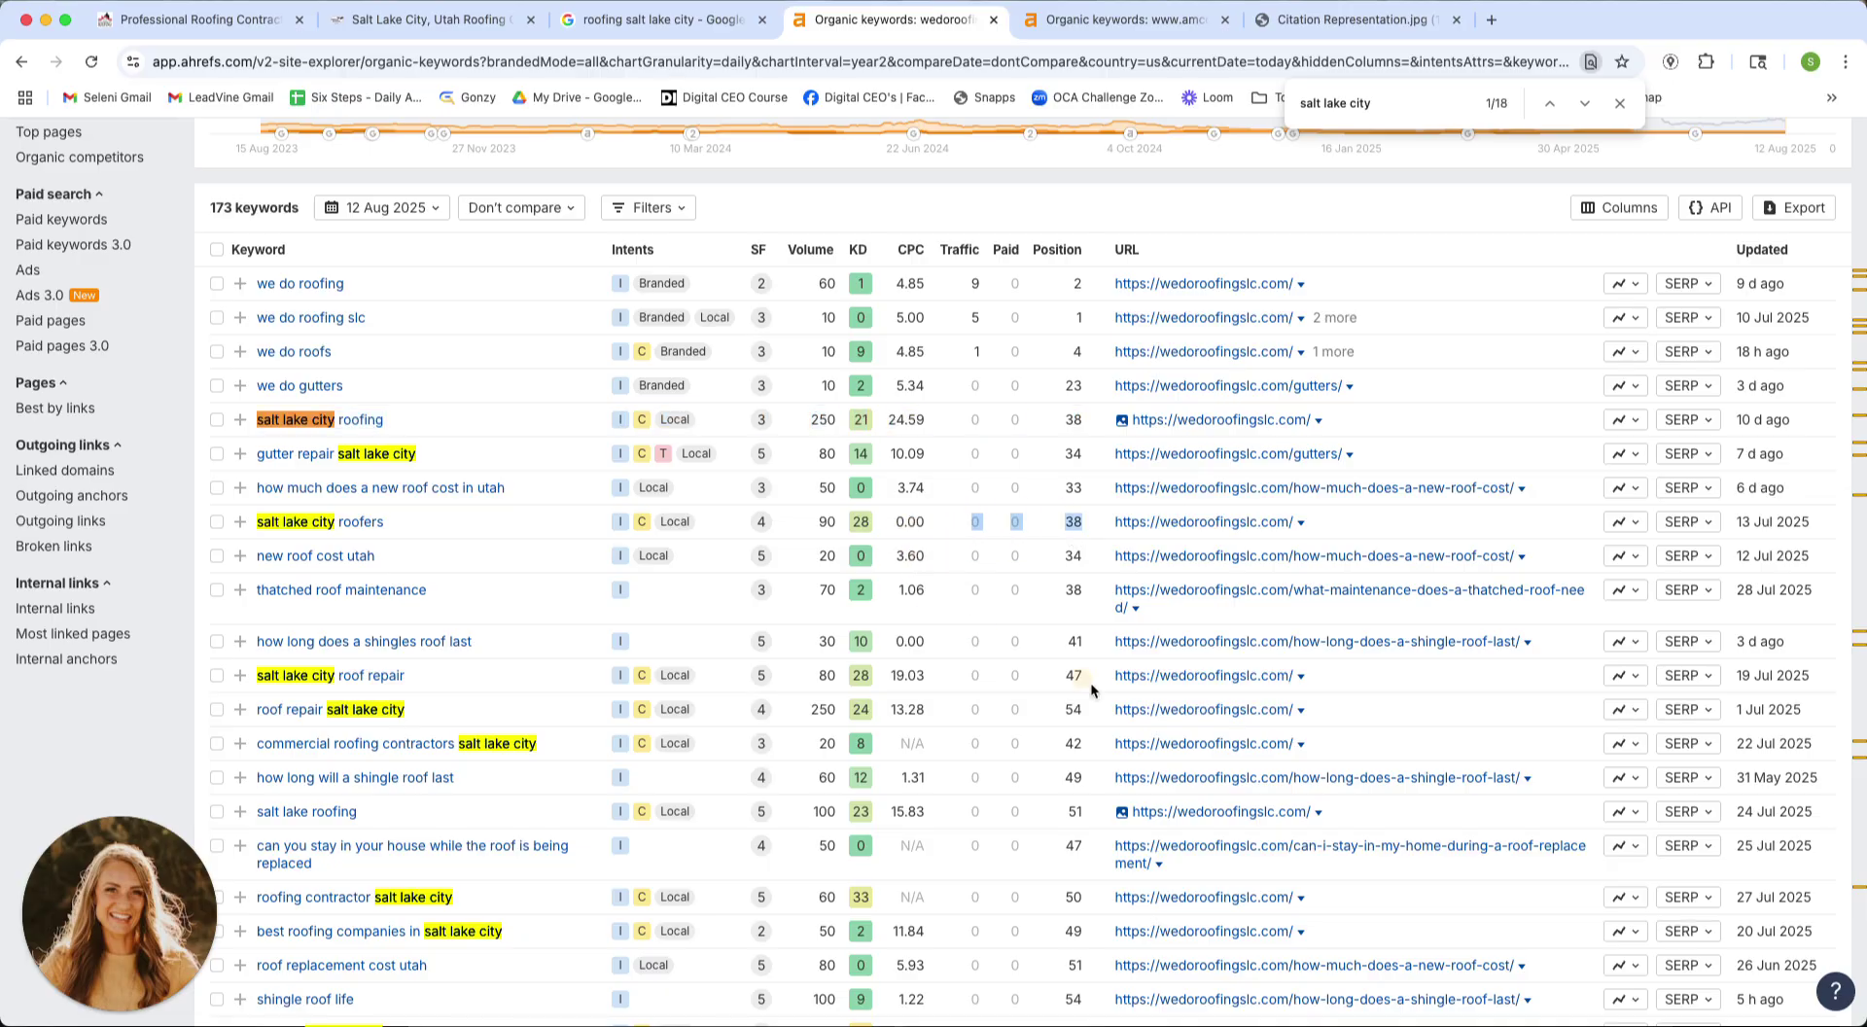
pyautogui.moveTo(1087, 678); pyautogui.dragTo(254, 672)
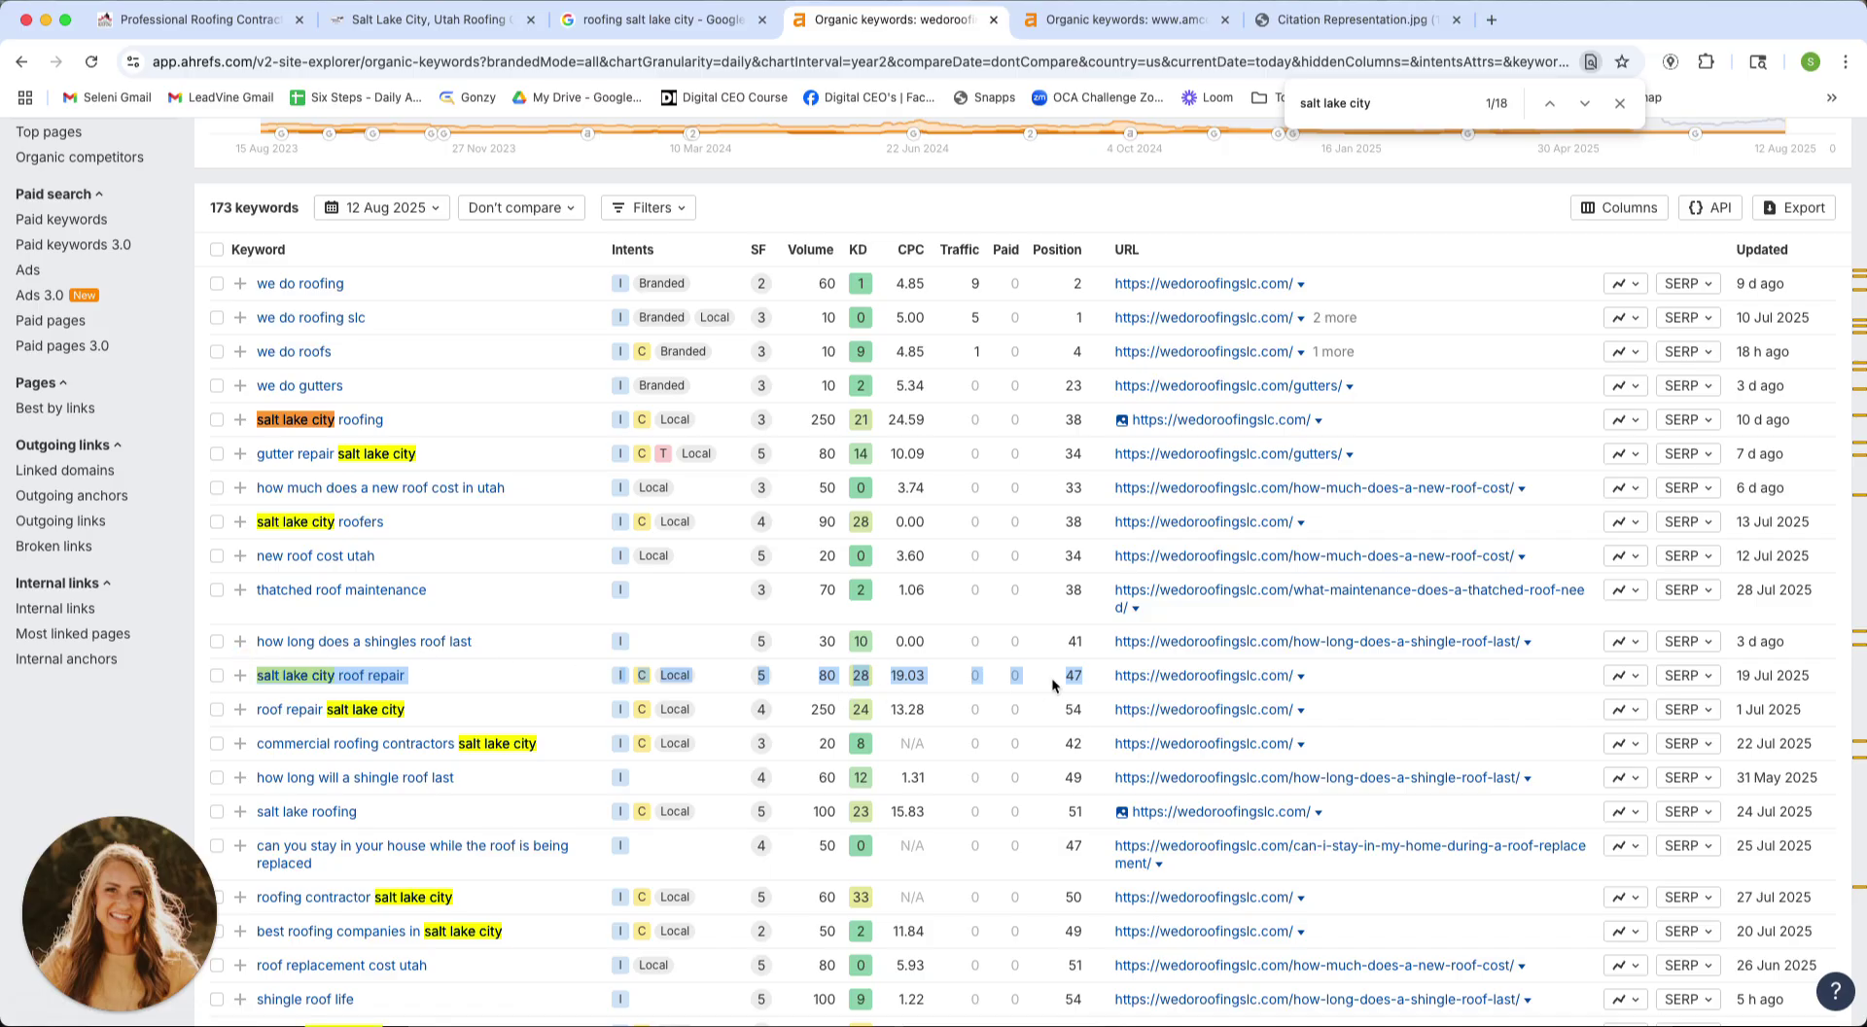
pyautogui.moveTo(1099, 745); pyautogui.dragTo(251, 714)
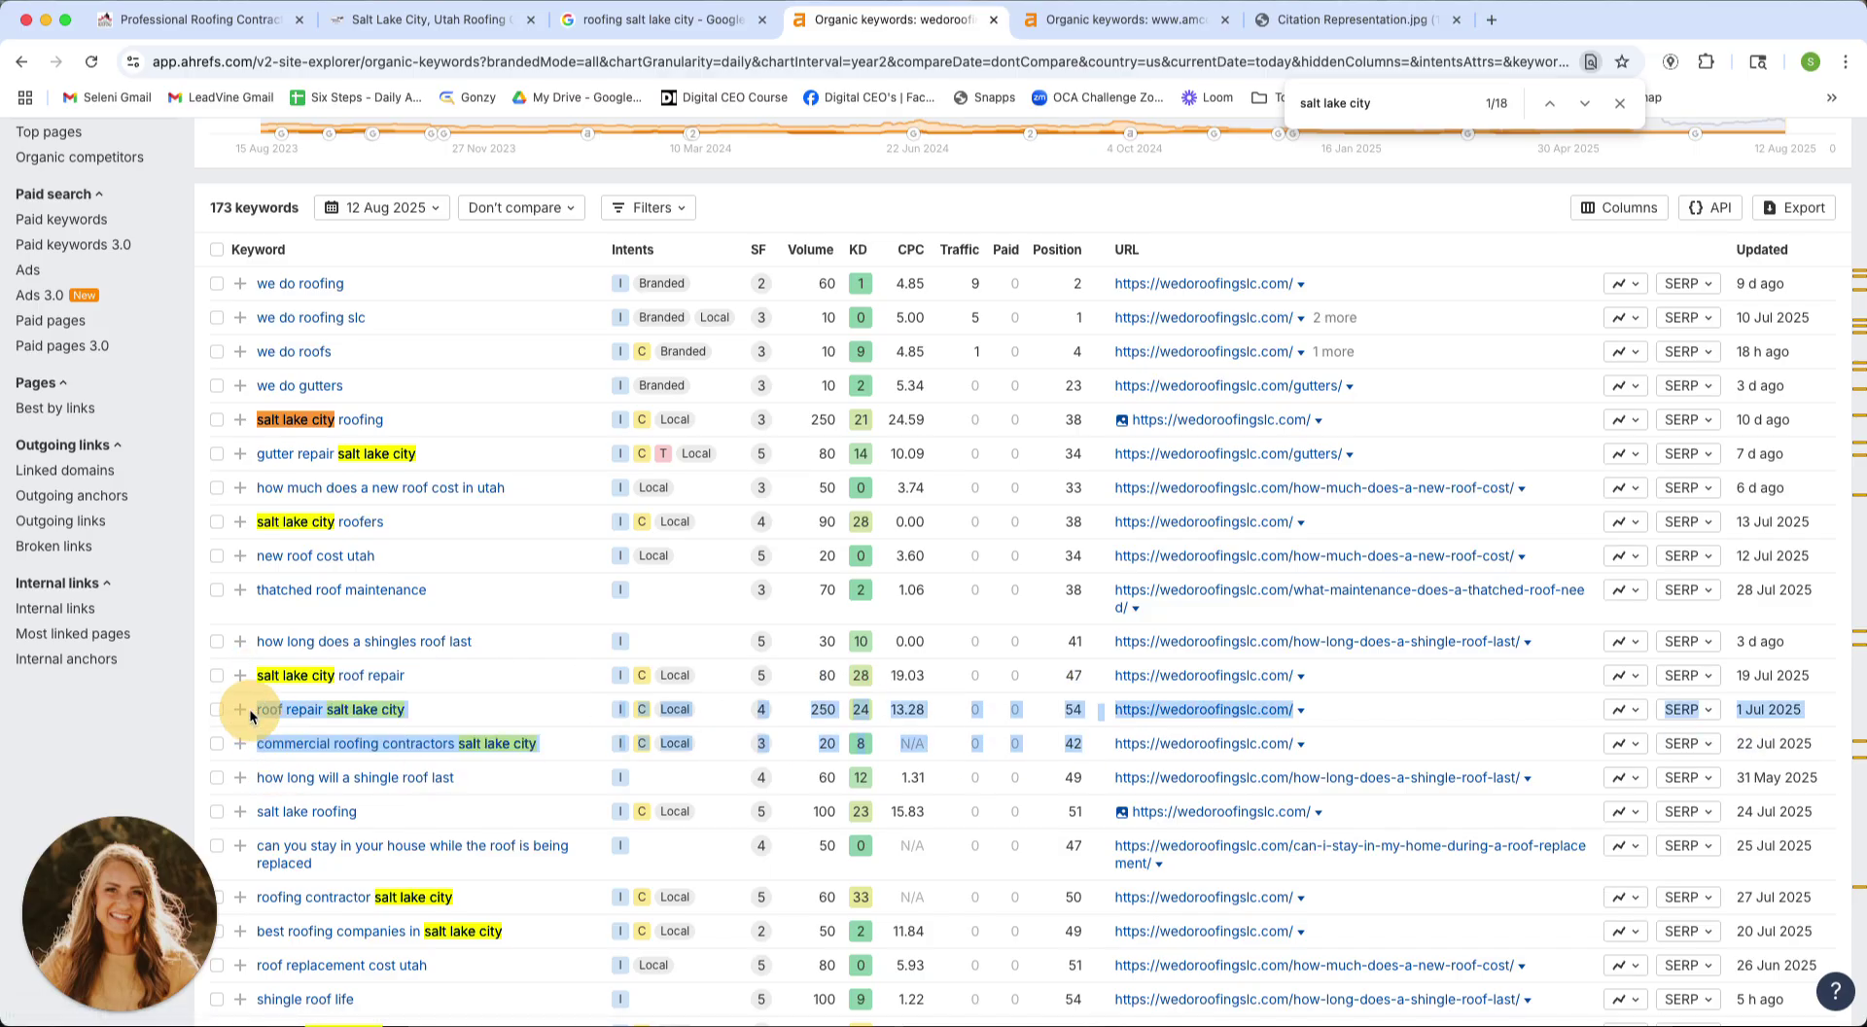
pyautogui.click(1077, 740)
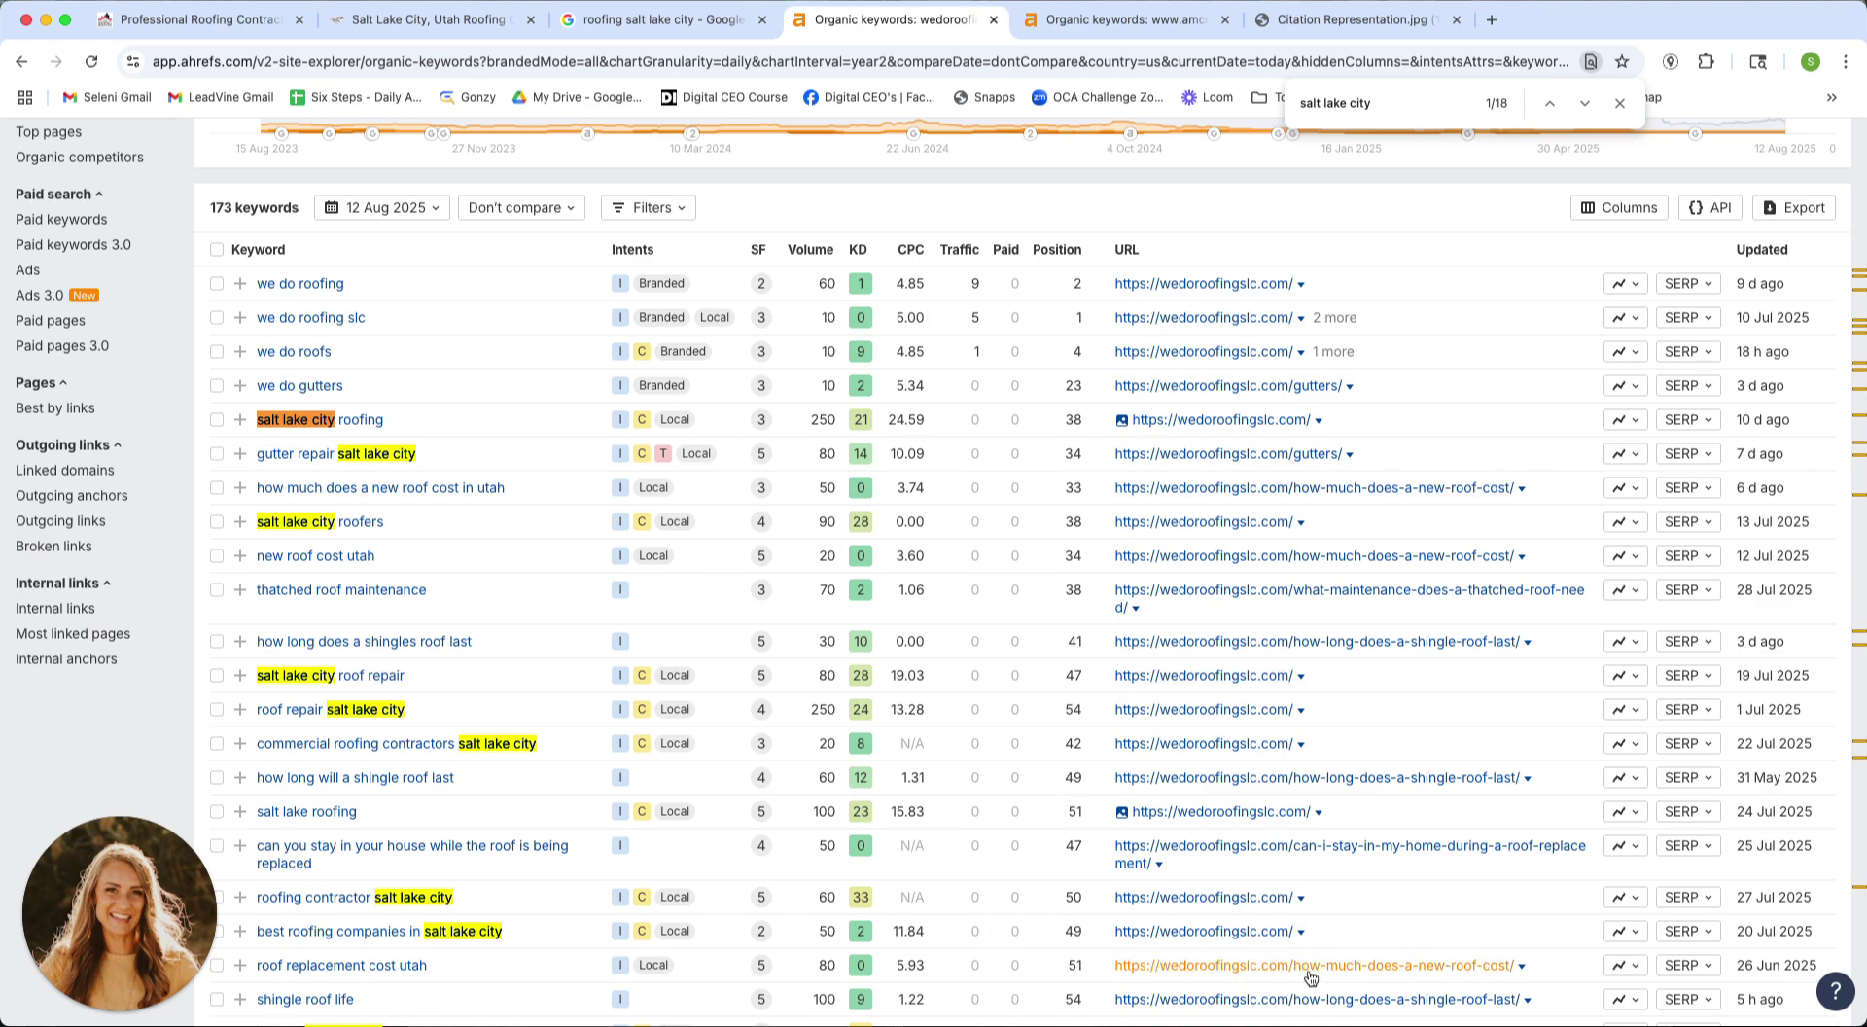
# - Return to amcoroof.com's organic keywords report and compare the volumes and positions of its Salt Lake City roofing keywords
pyautogui.click(1159, 35)
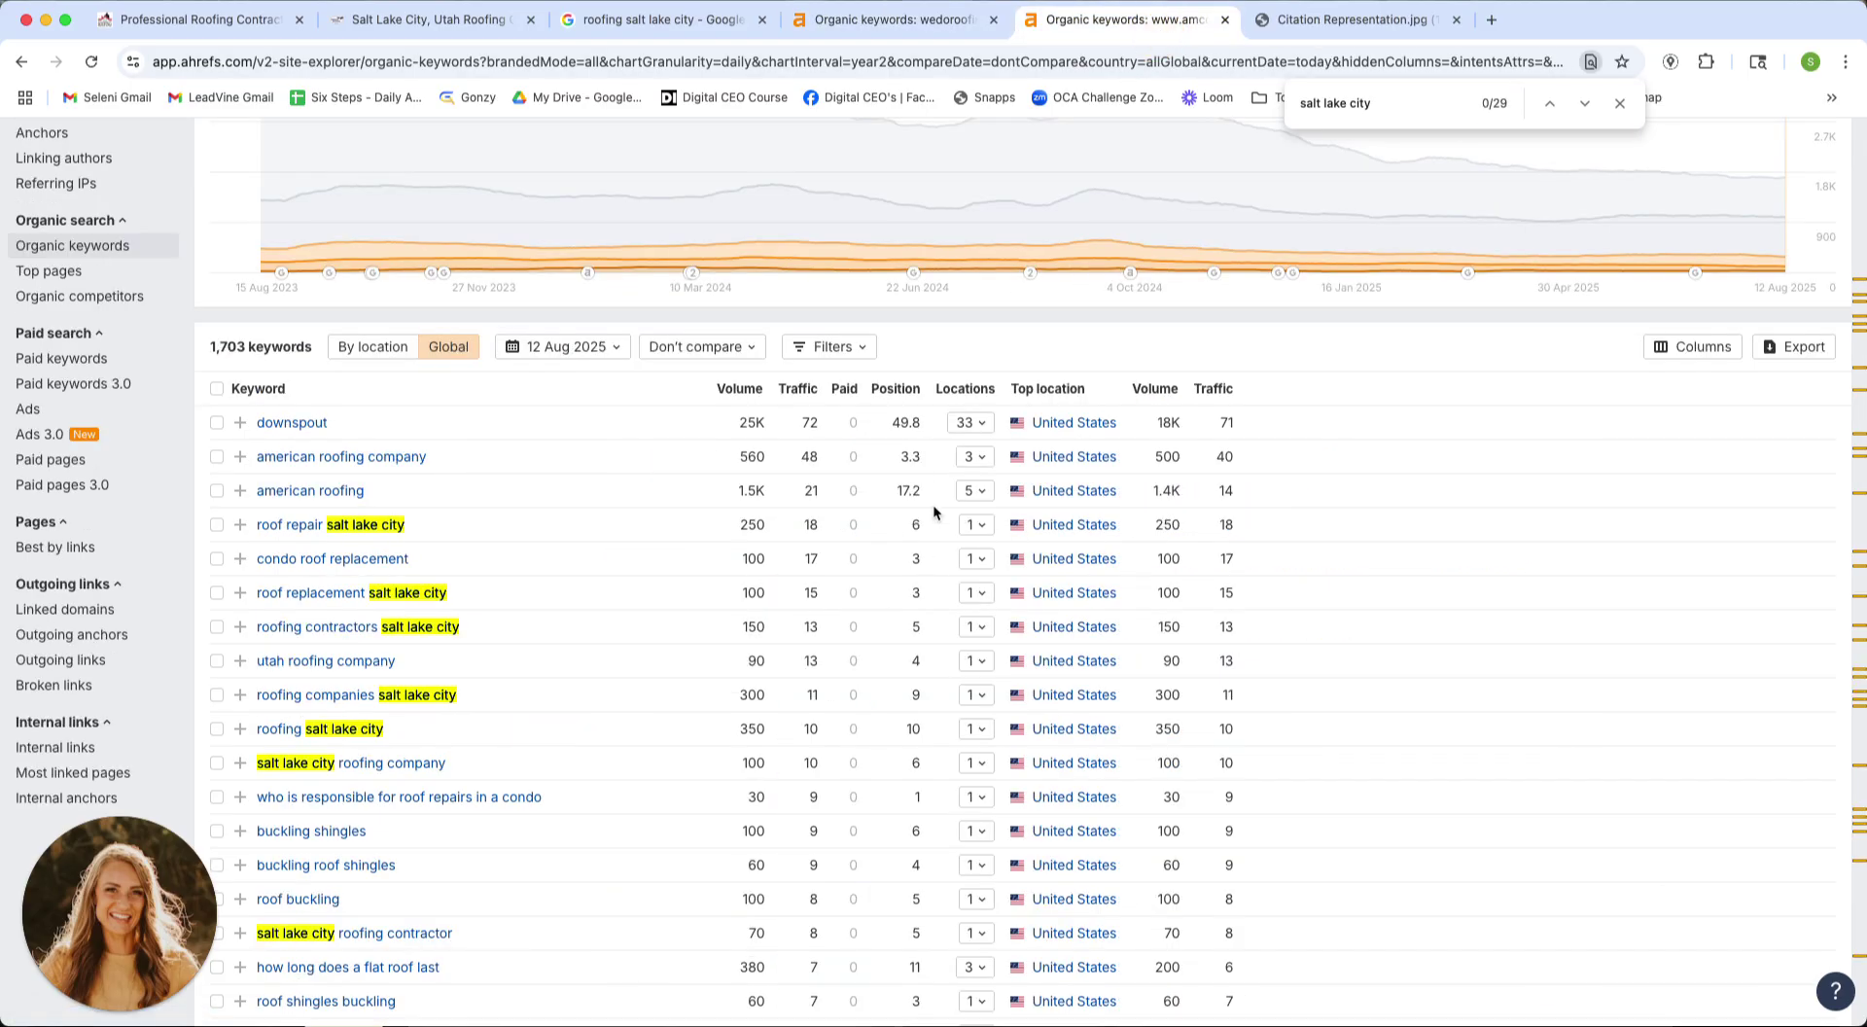
pyautogui.moveTo(738, 524); pyautogui.dragTo(765, 730)
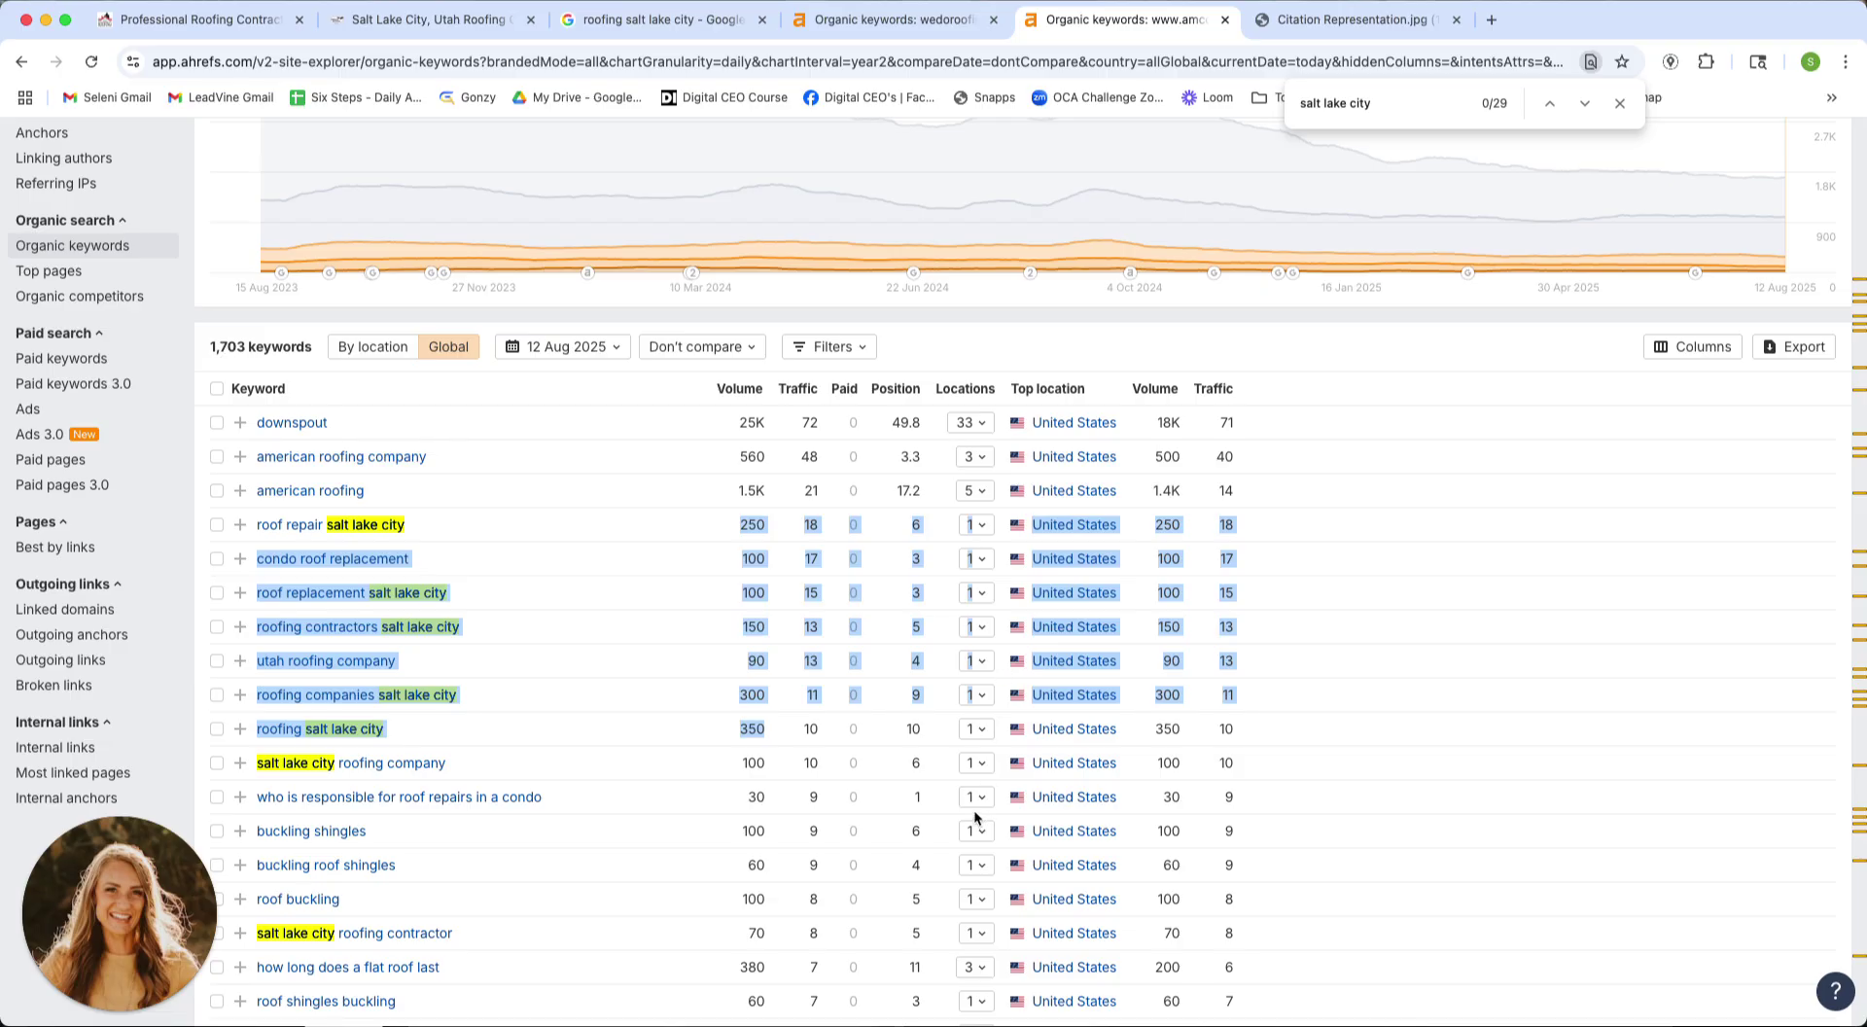
pyautogui.moveTo(731, 524); pyautogui.dragTo(754, 764)
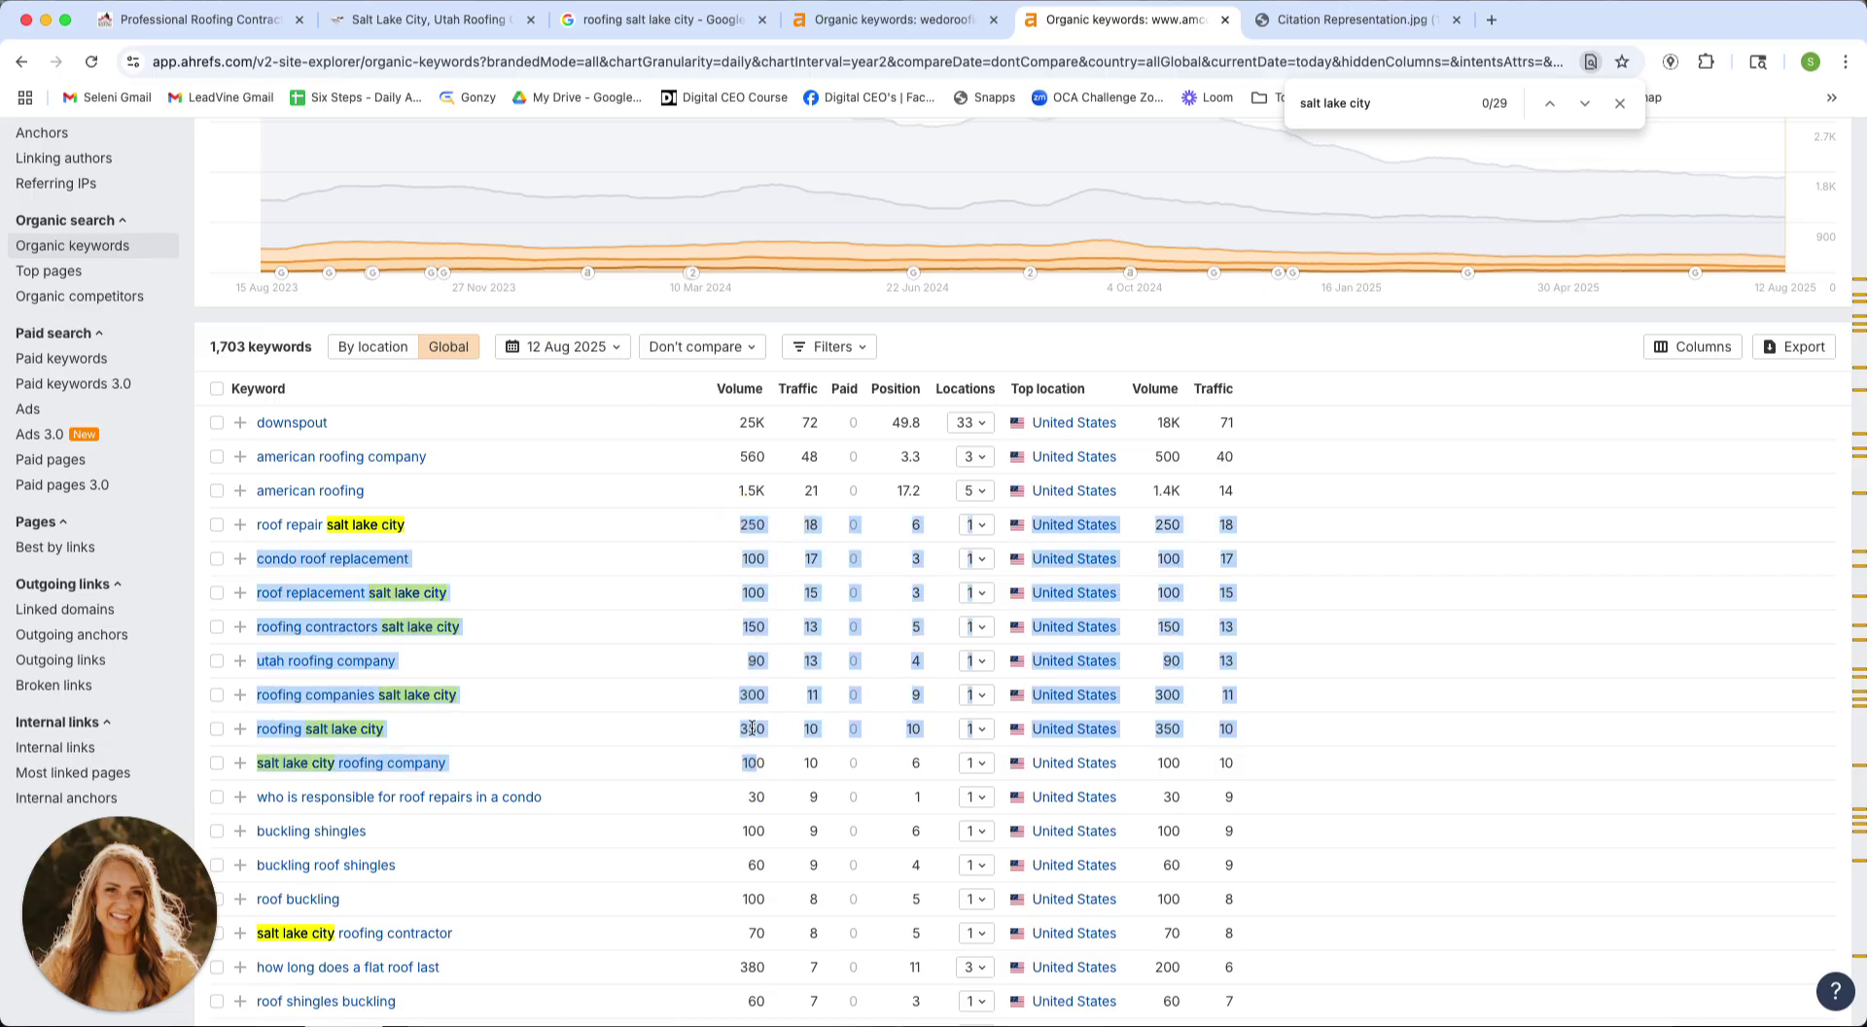
# - Recheck wedoroofingslc.com's organic keywords report, close the page text search, and switch to the Google results for "roofing salt lake city"
pyautogui.click(922, 14)
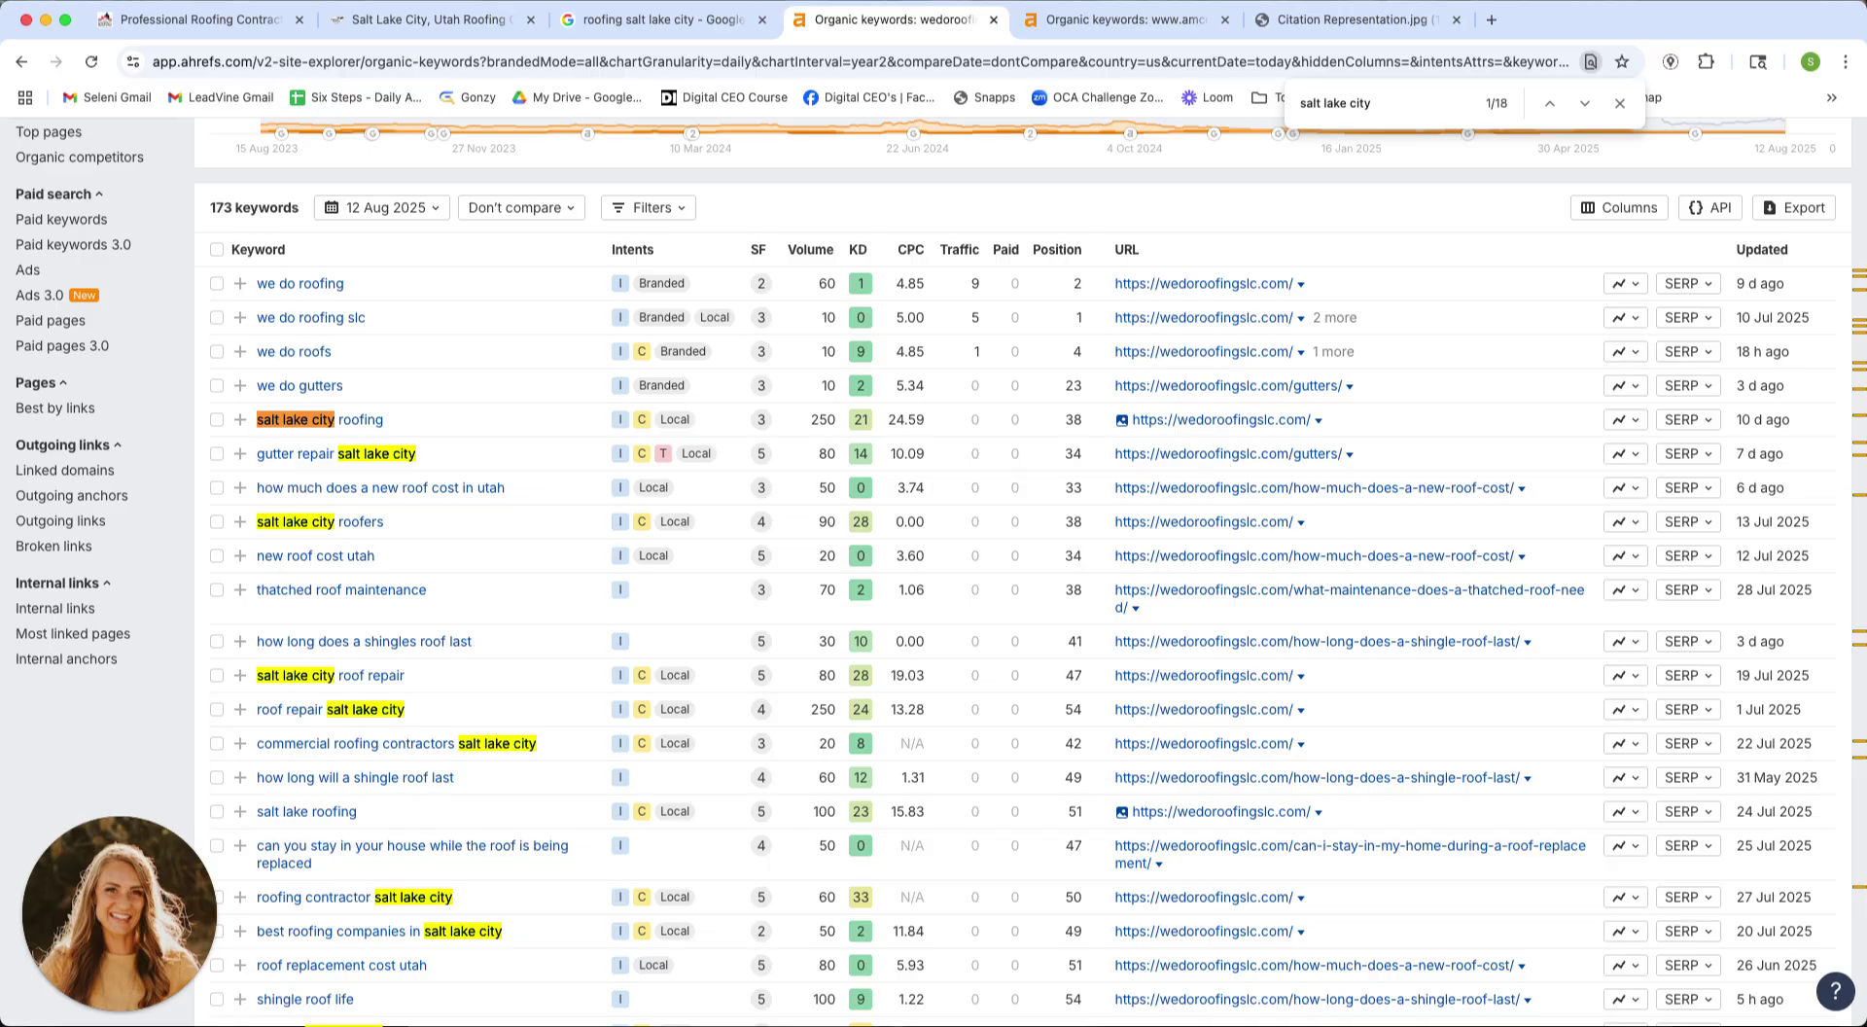
pyautogui.scroll(5, 623, 588)
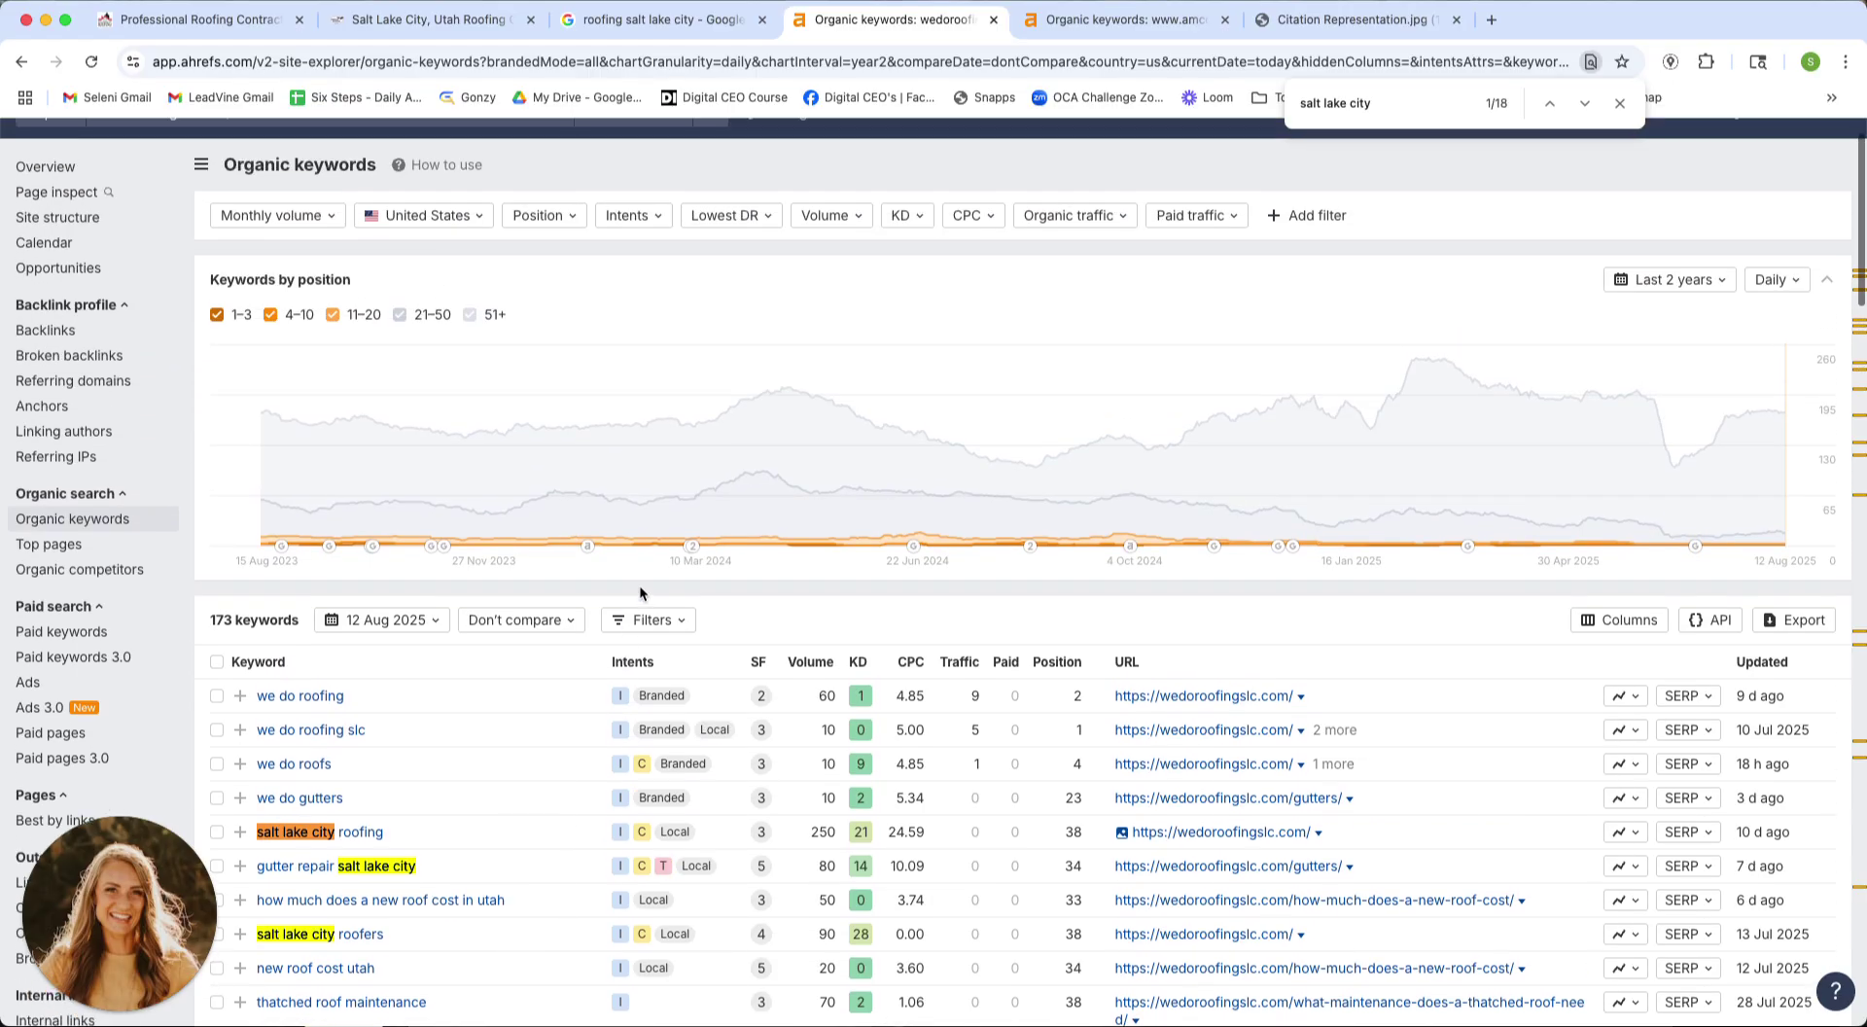
pyautogui.scroll(2, 639, 585)
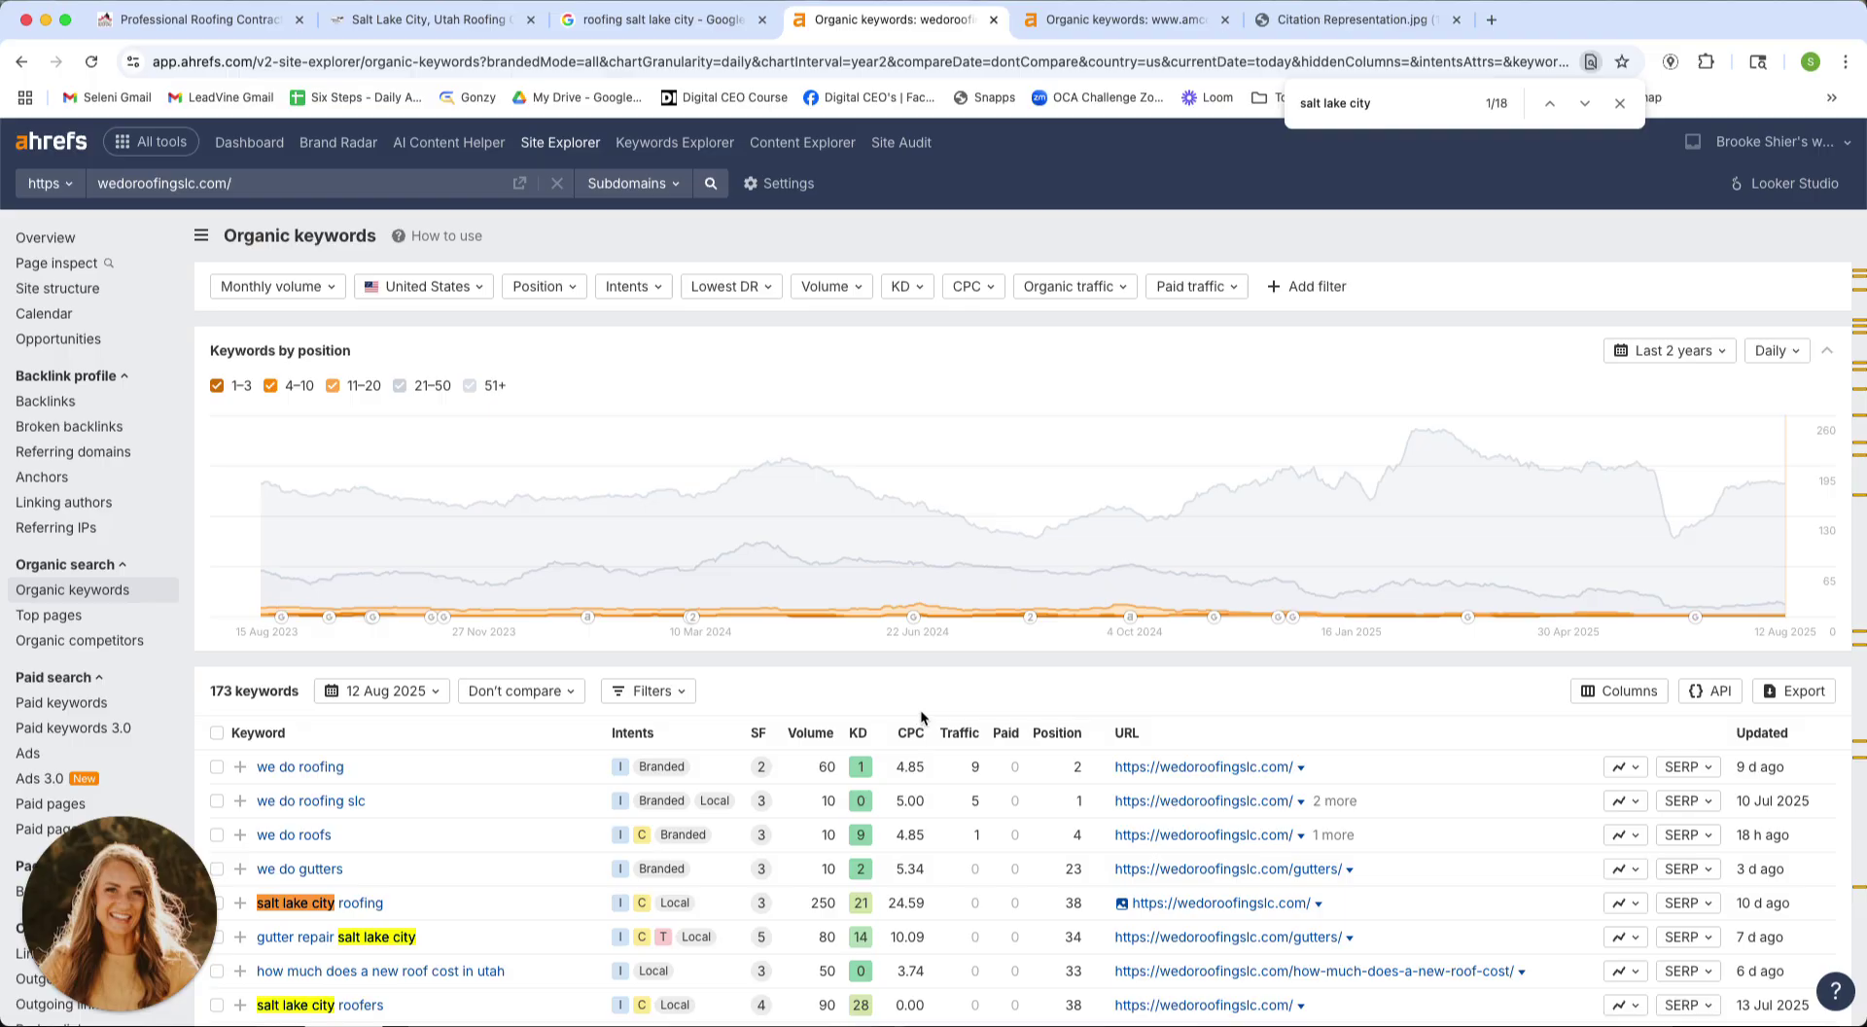
pyautogui.scroll(-1, 920, 715)
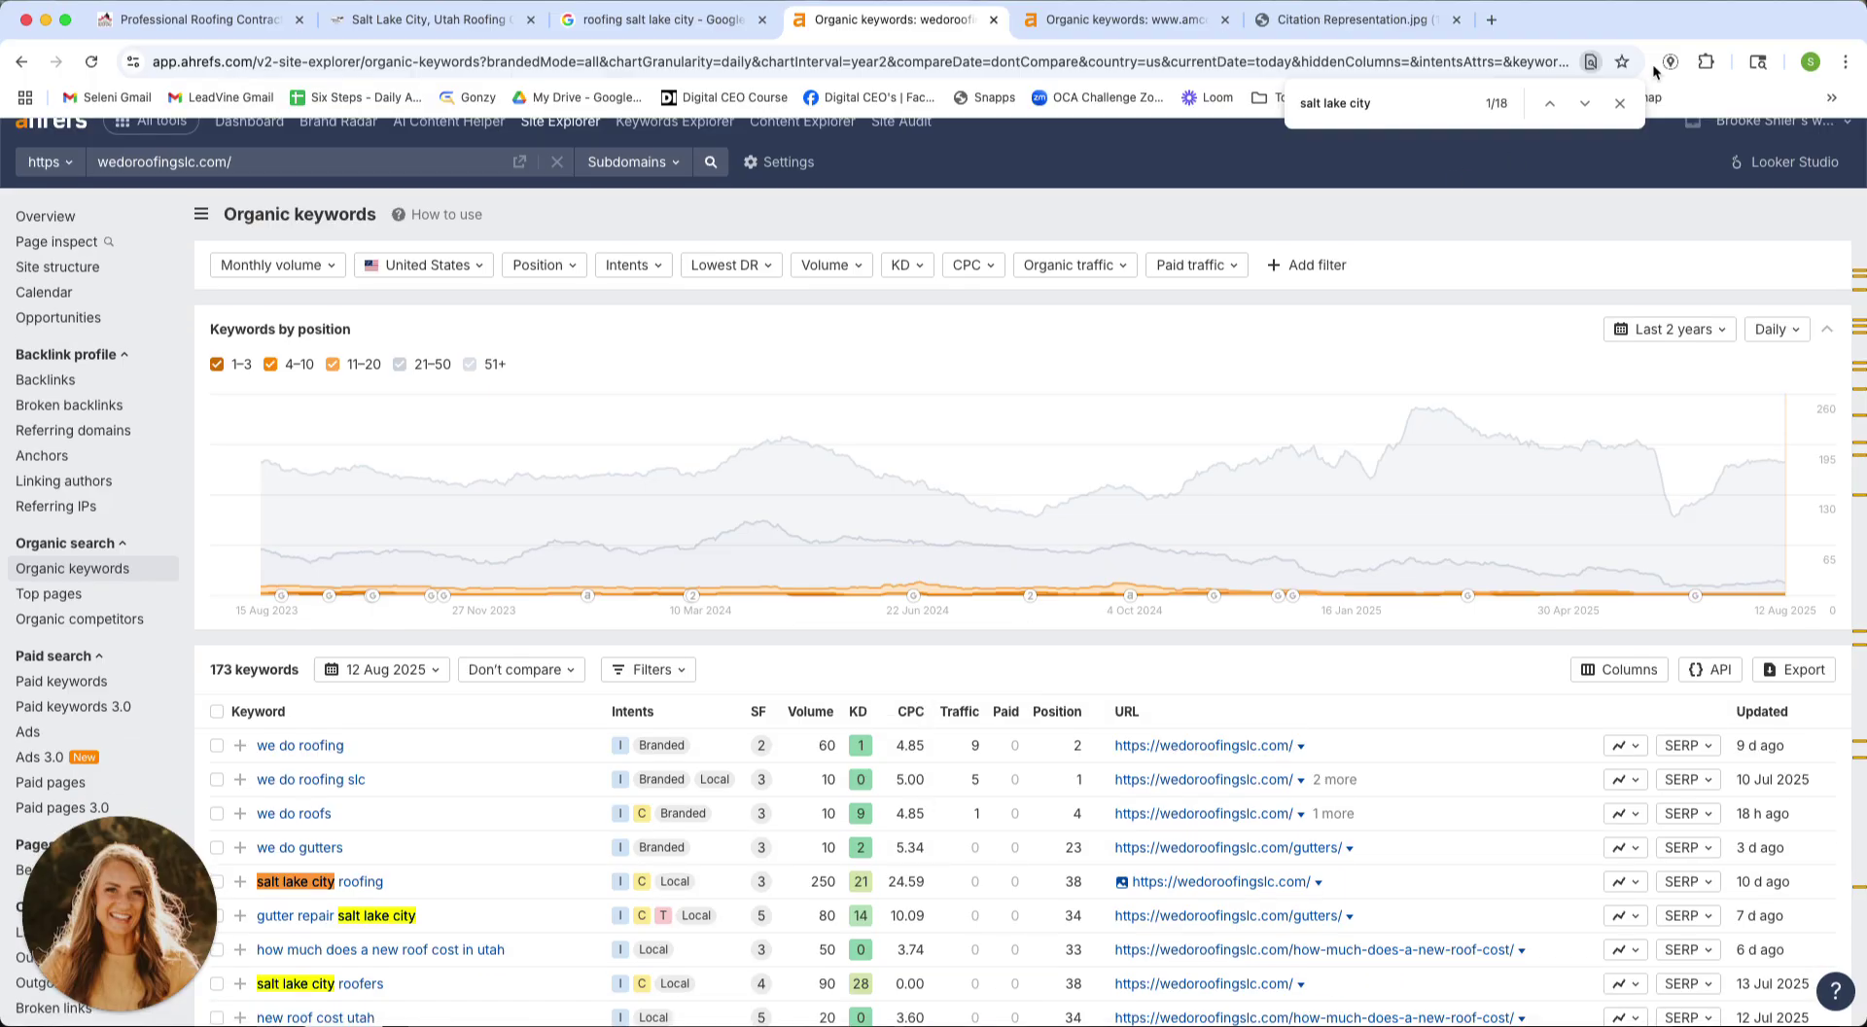
pyautogui.click(1619, 103)
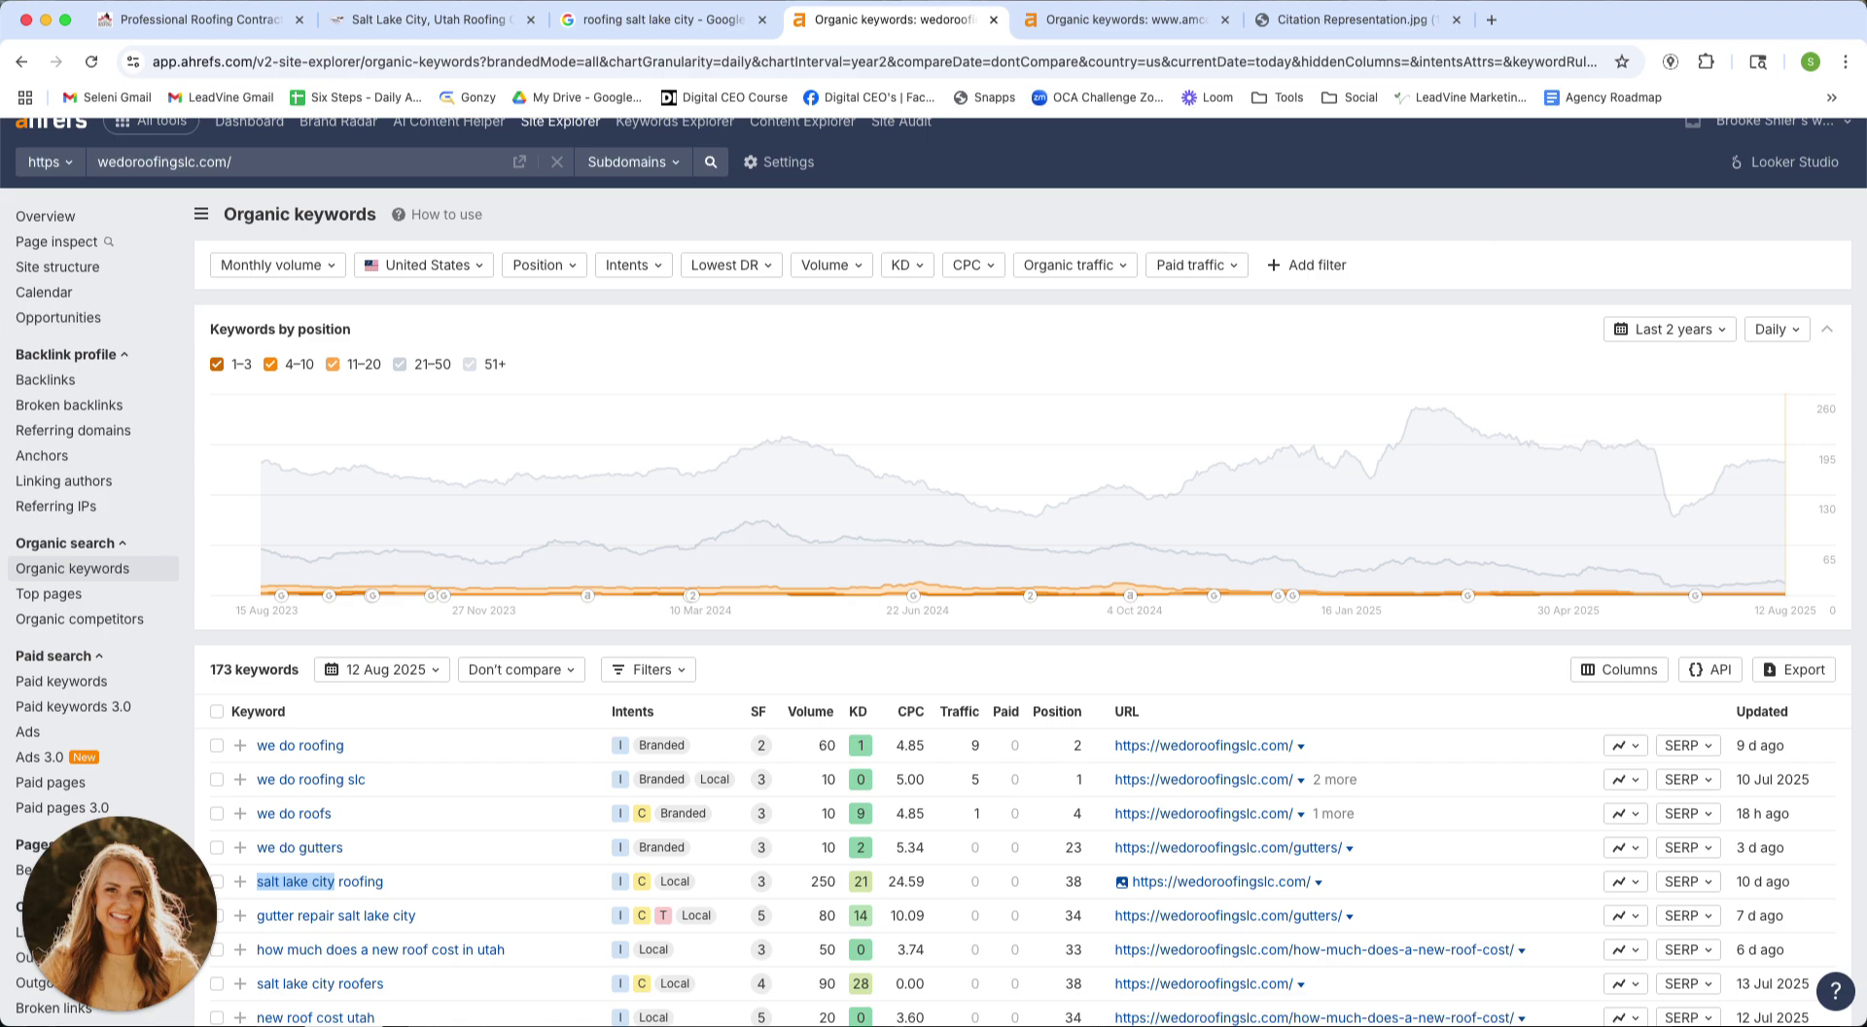
pyautogui.click(657, 19)
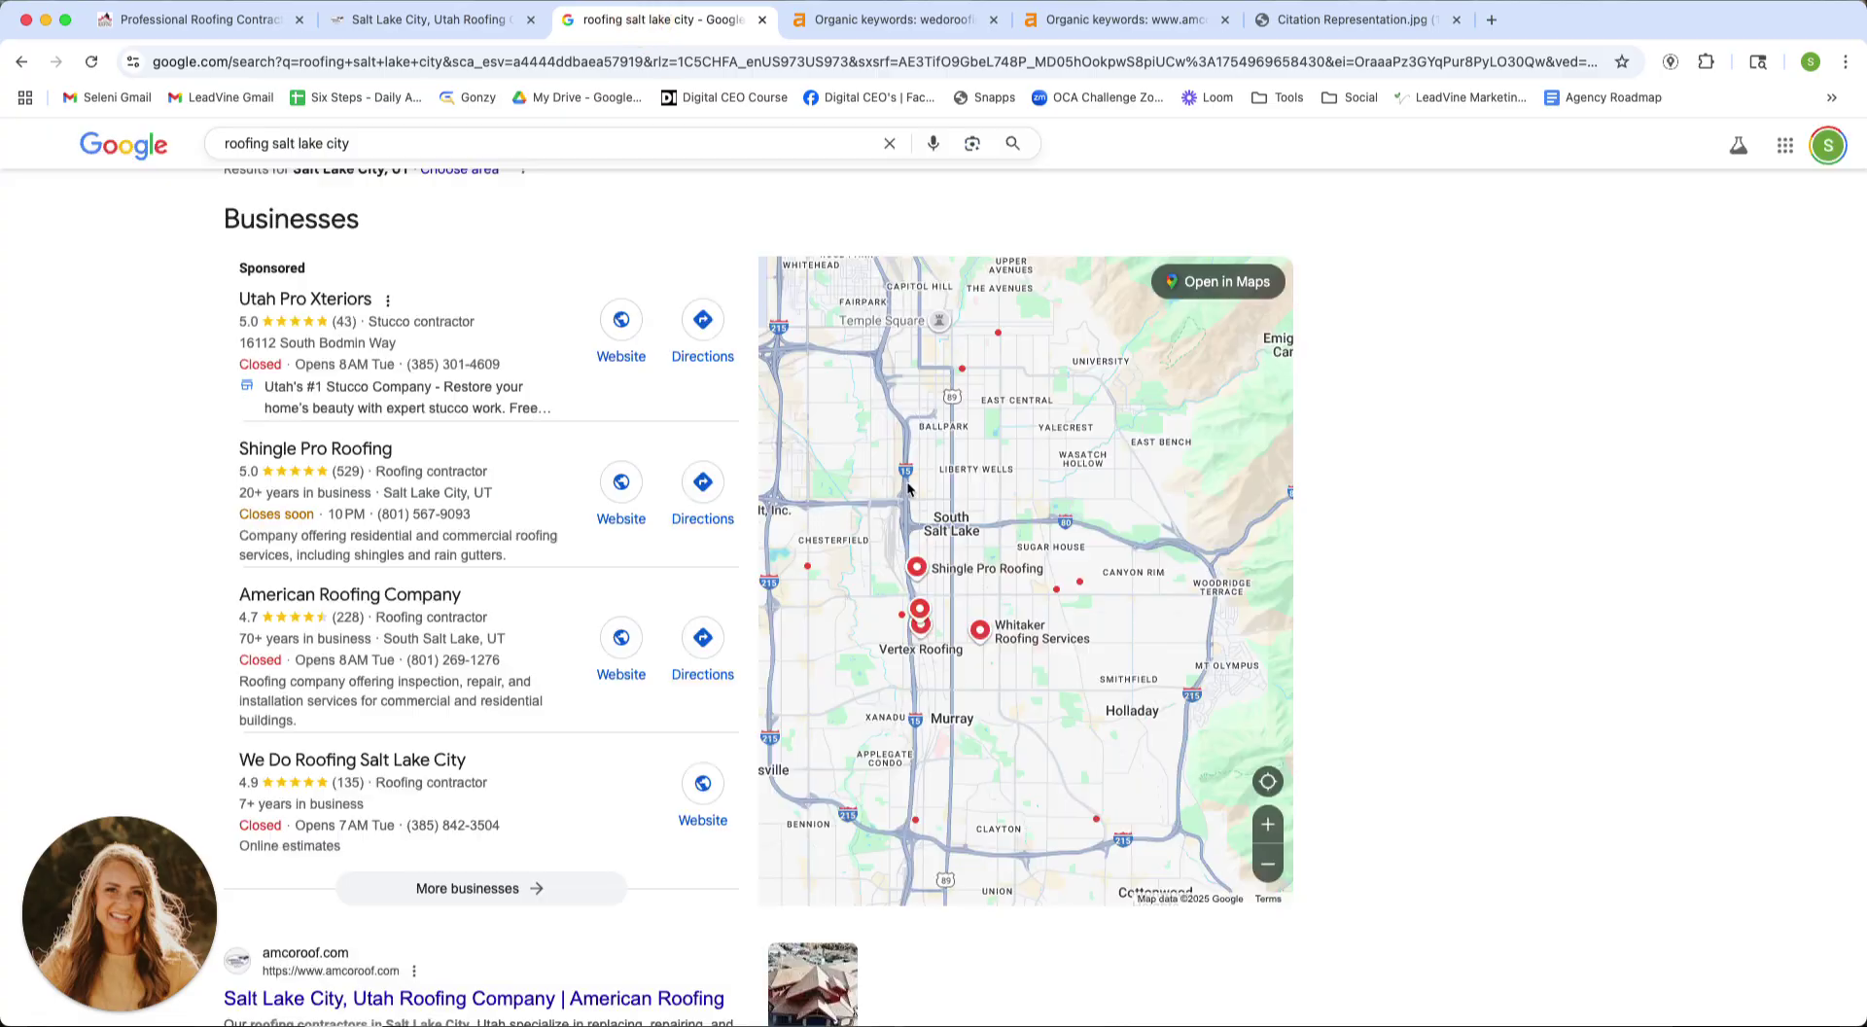
# - Examine the query and local business listings in the "roofing salt lake city" Google results, and open the Citation Representation.jpg image
pyautogui.scroll(3, 1542, 521)
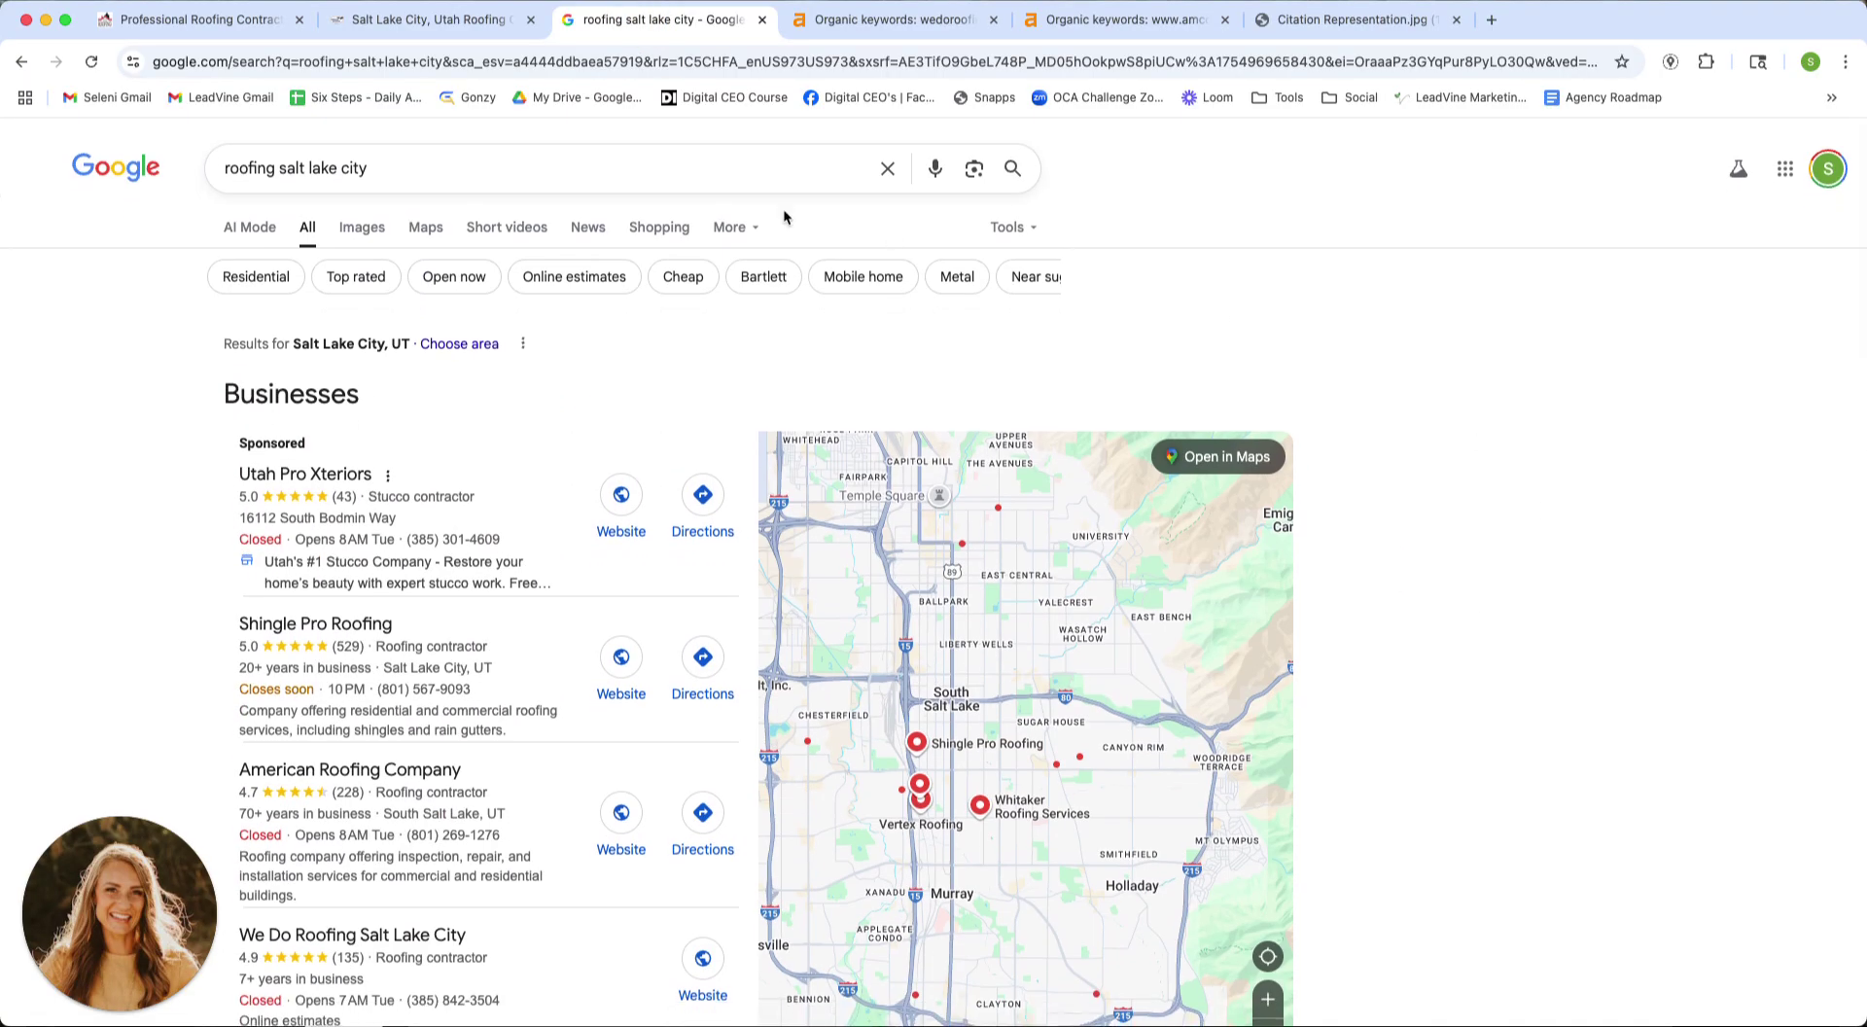
pyautogui.tripleClick(449, 175)
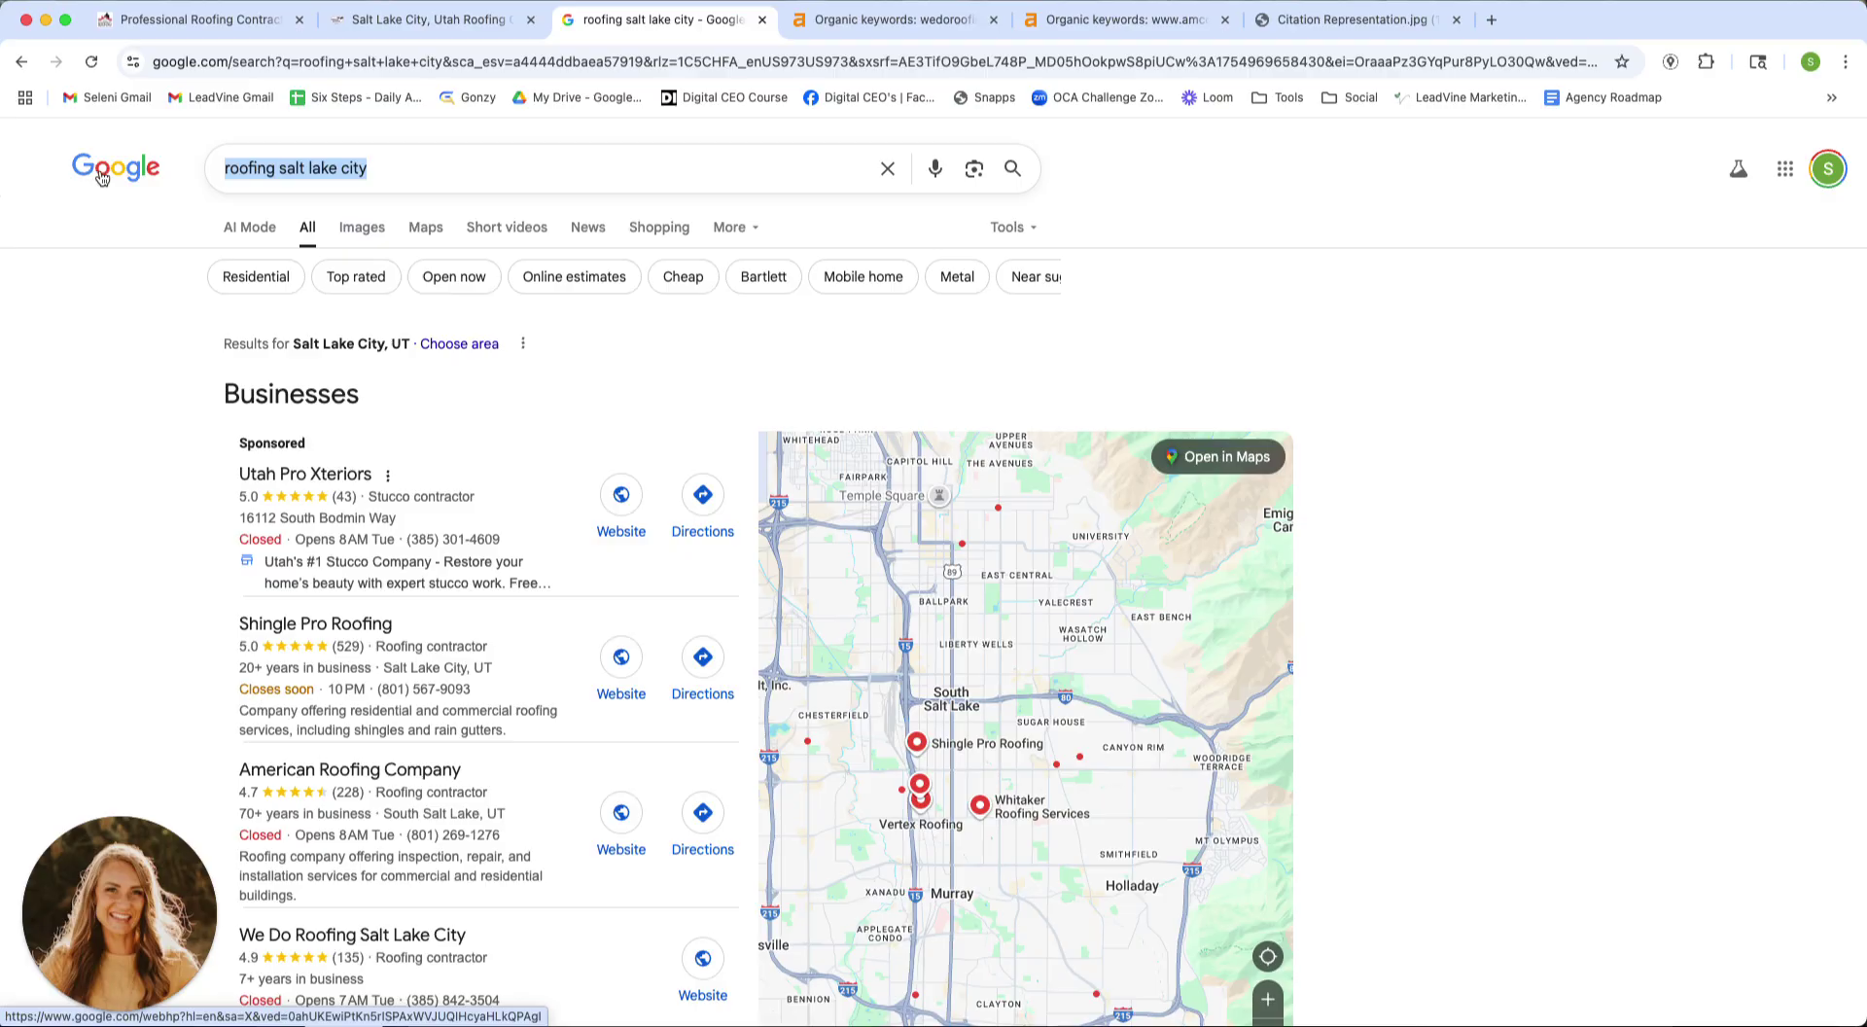
pyautogui.scroll(-1, 1753, 632)
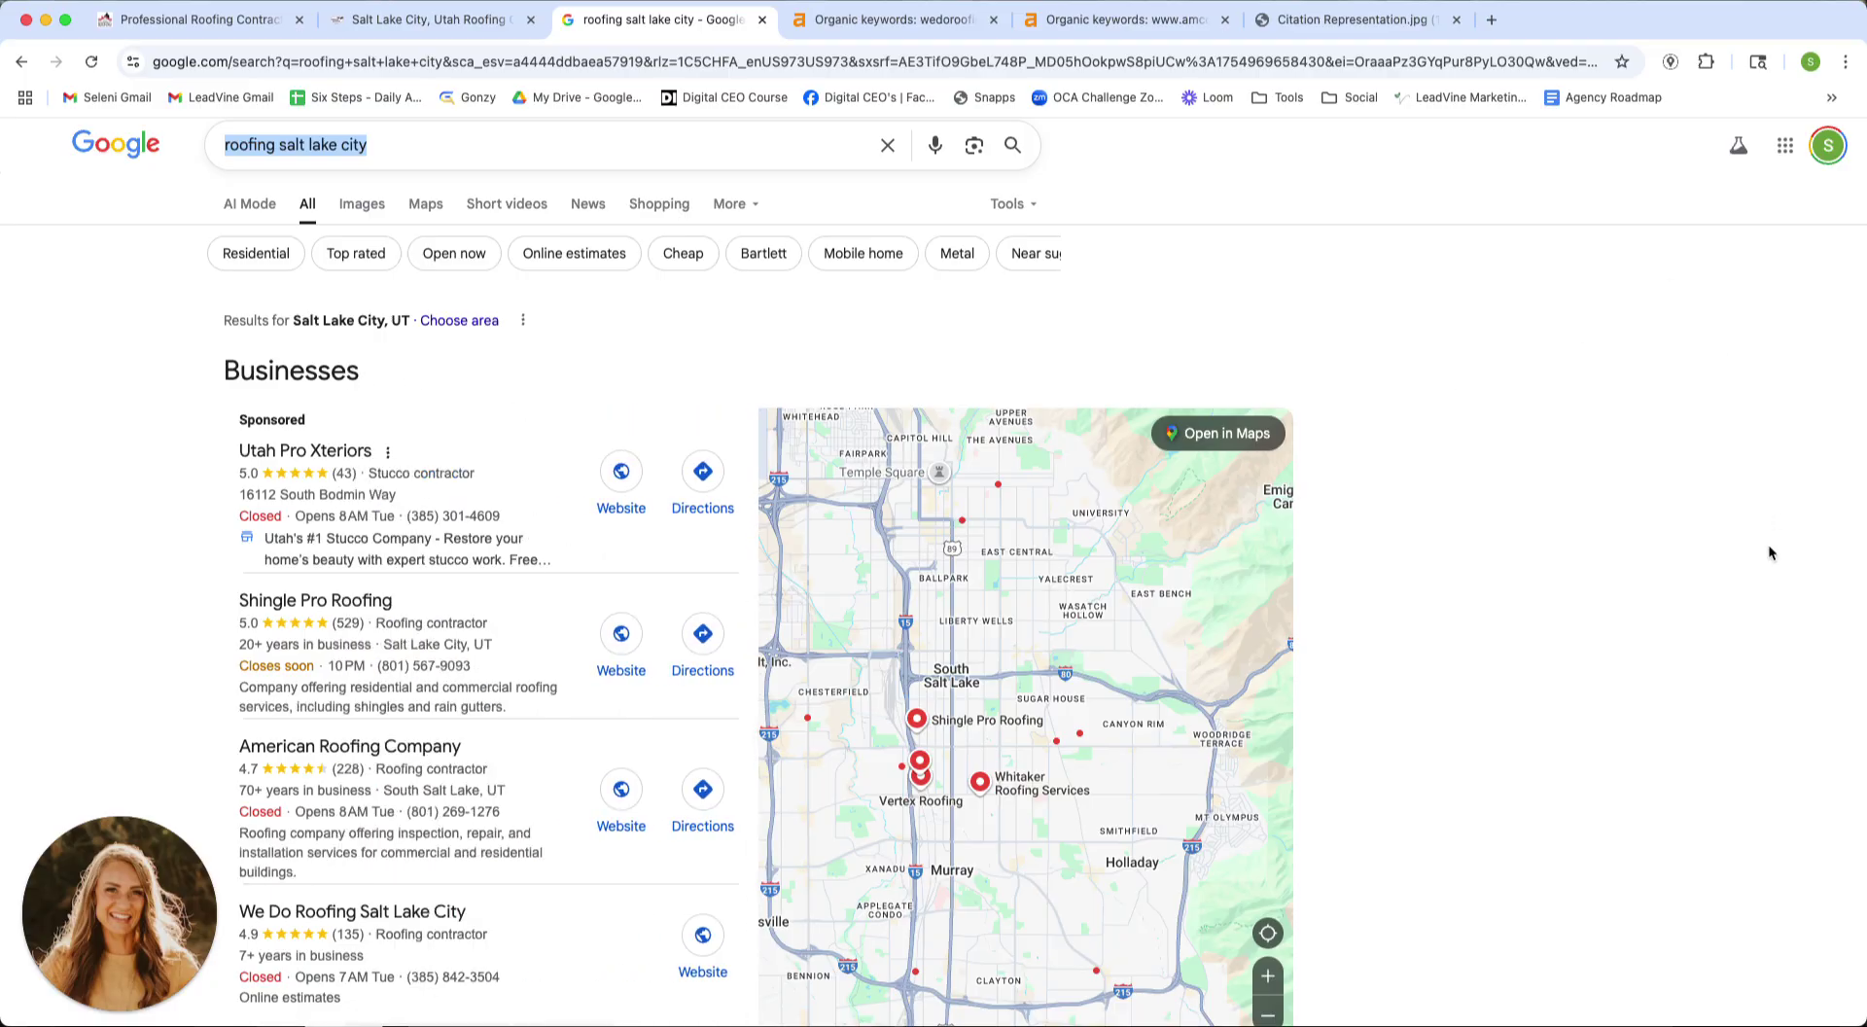
pyautogui.scroll(-1, 1554, 671)
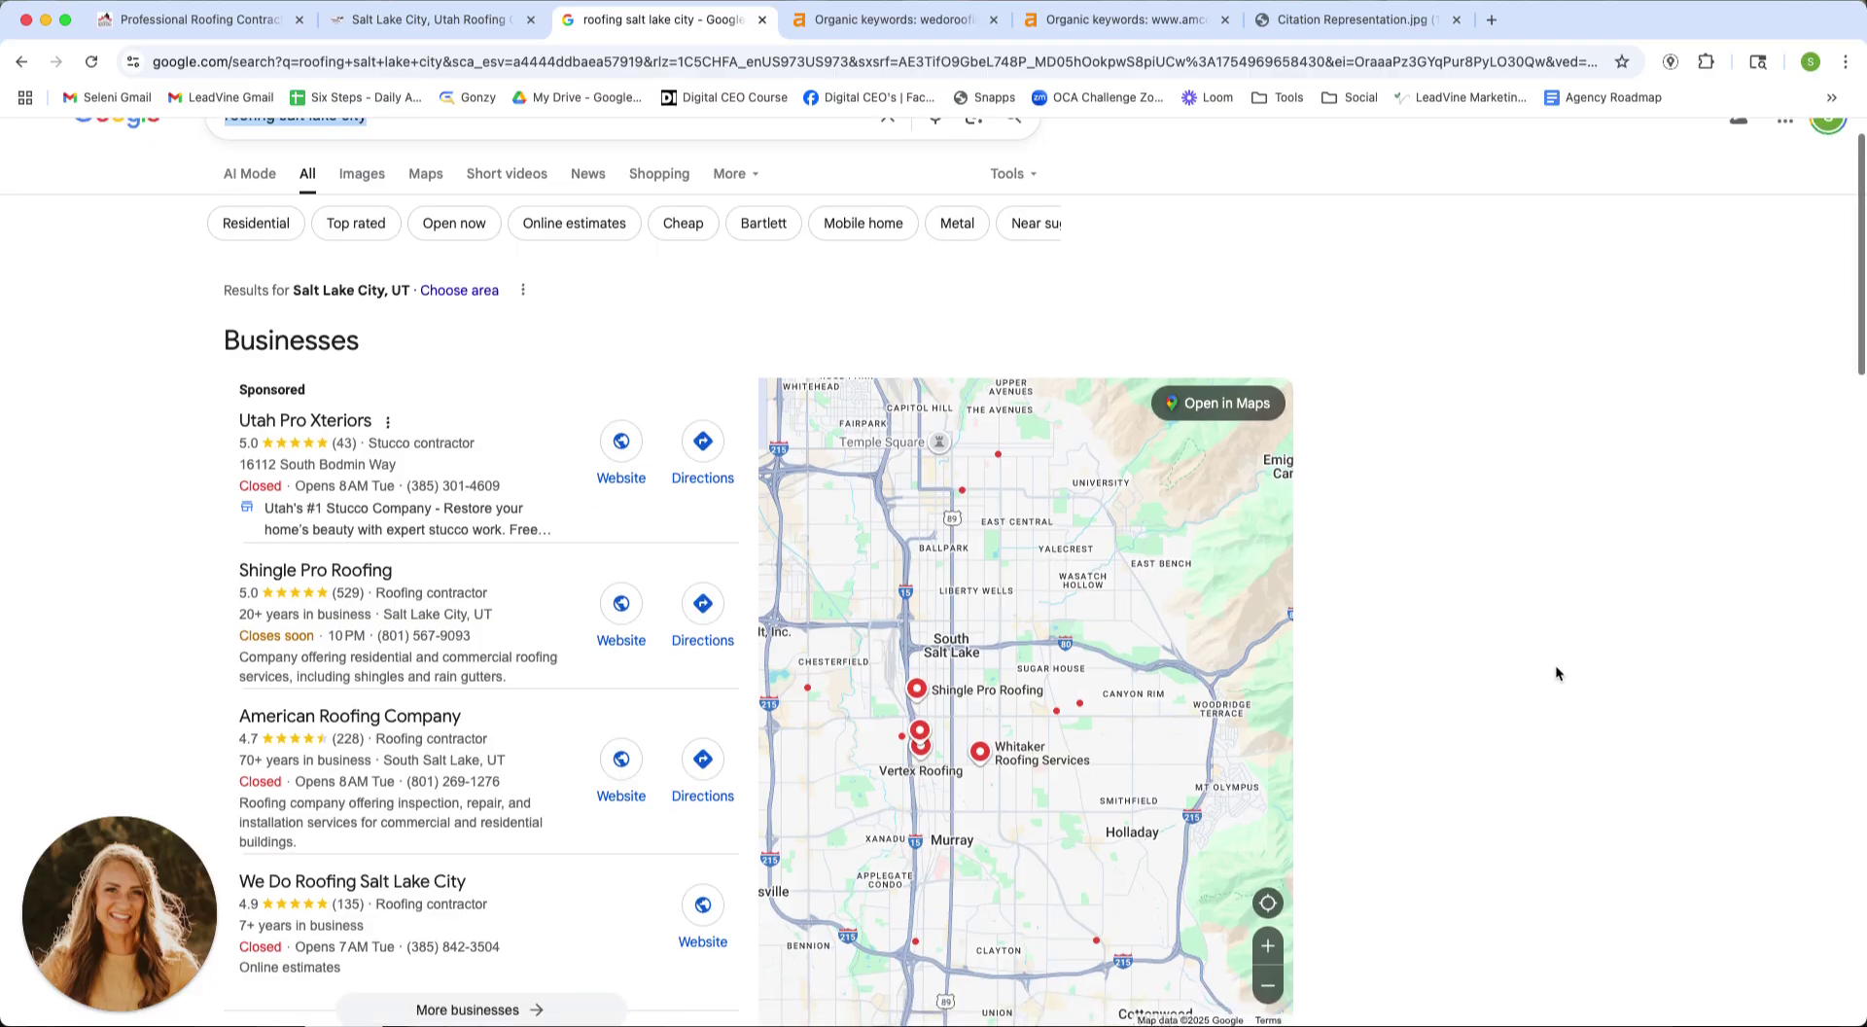
pyautogui.scroll(2, 1553, 671)
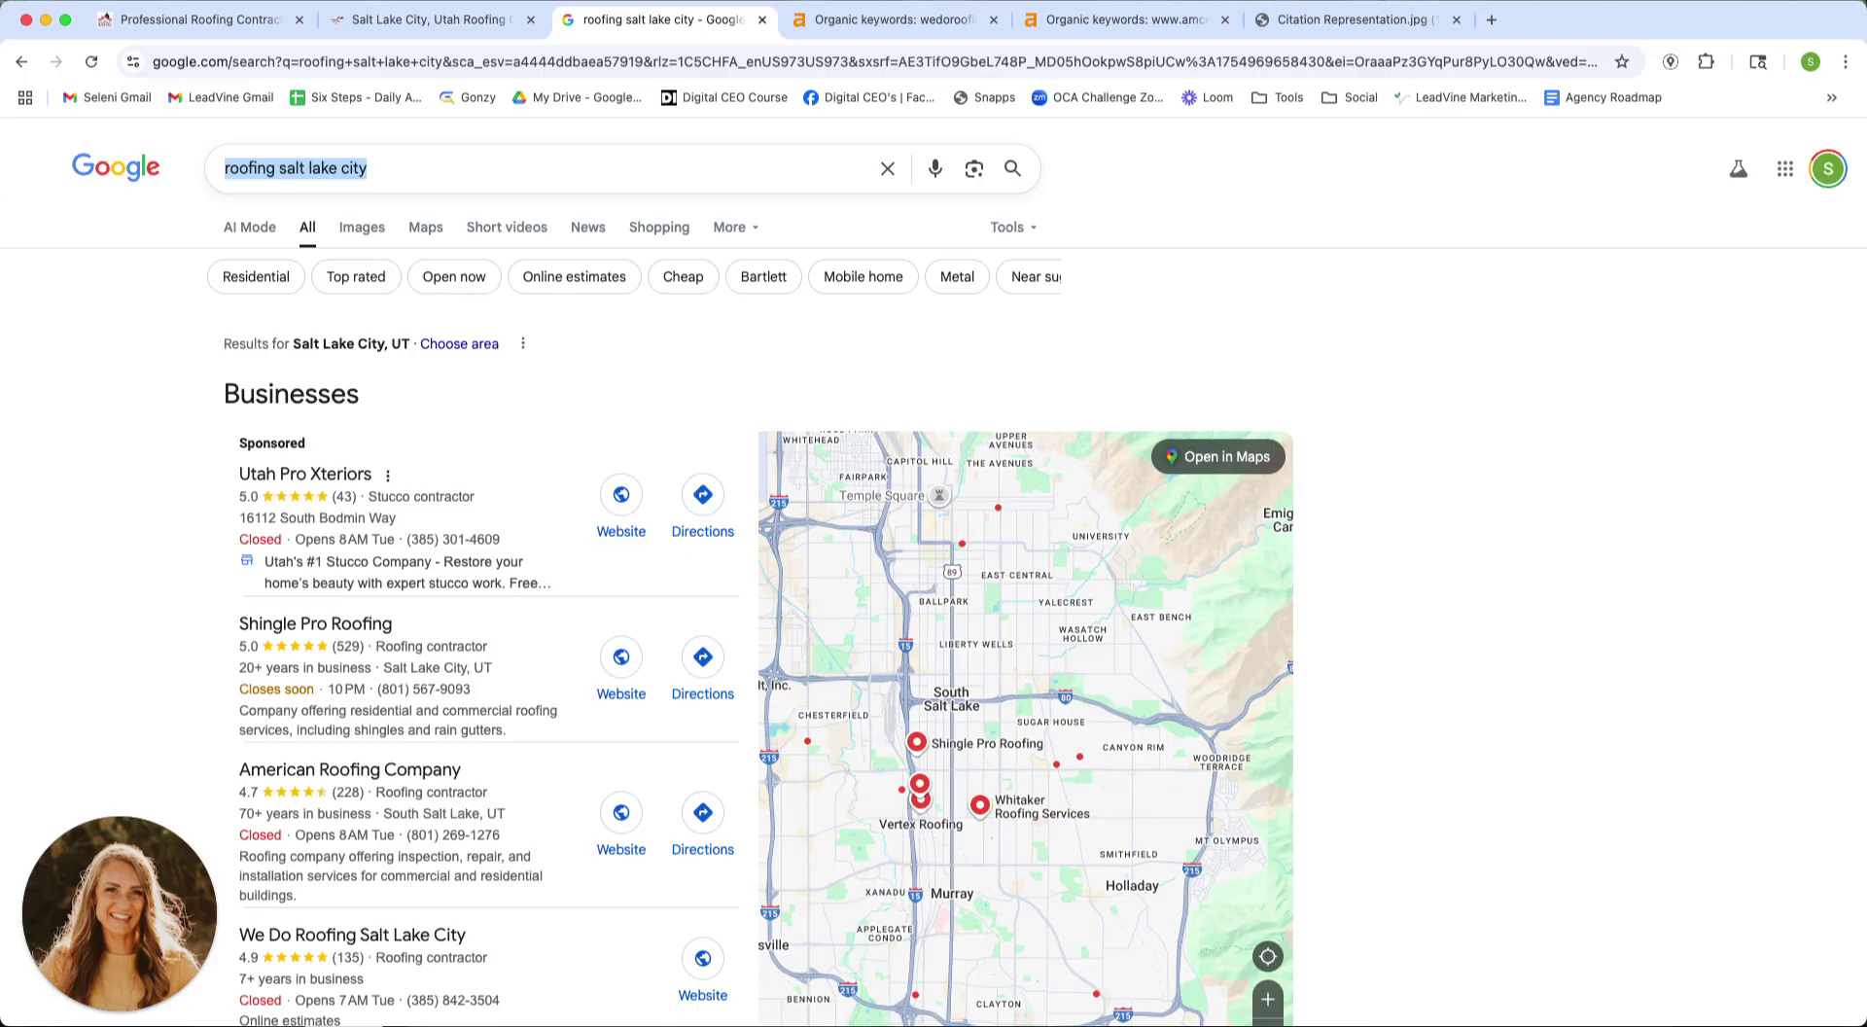
pyautogui.scroll(-2, 1704, 618)
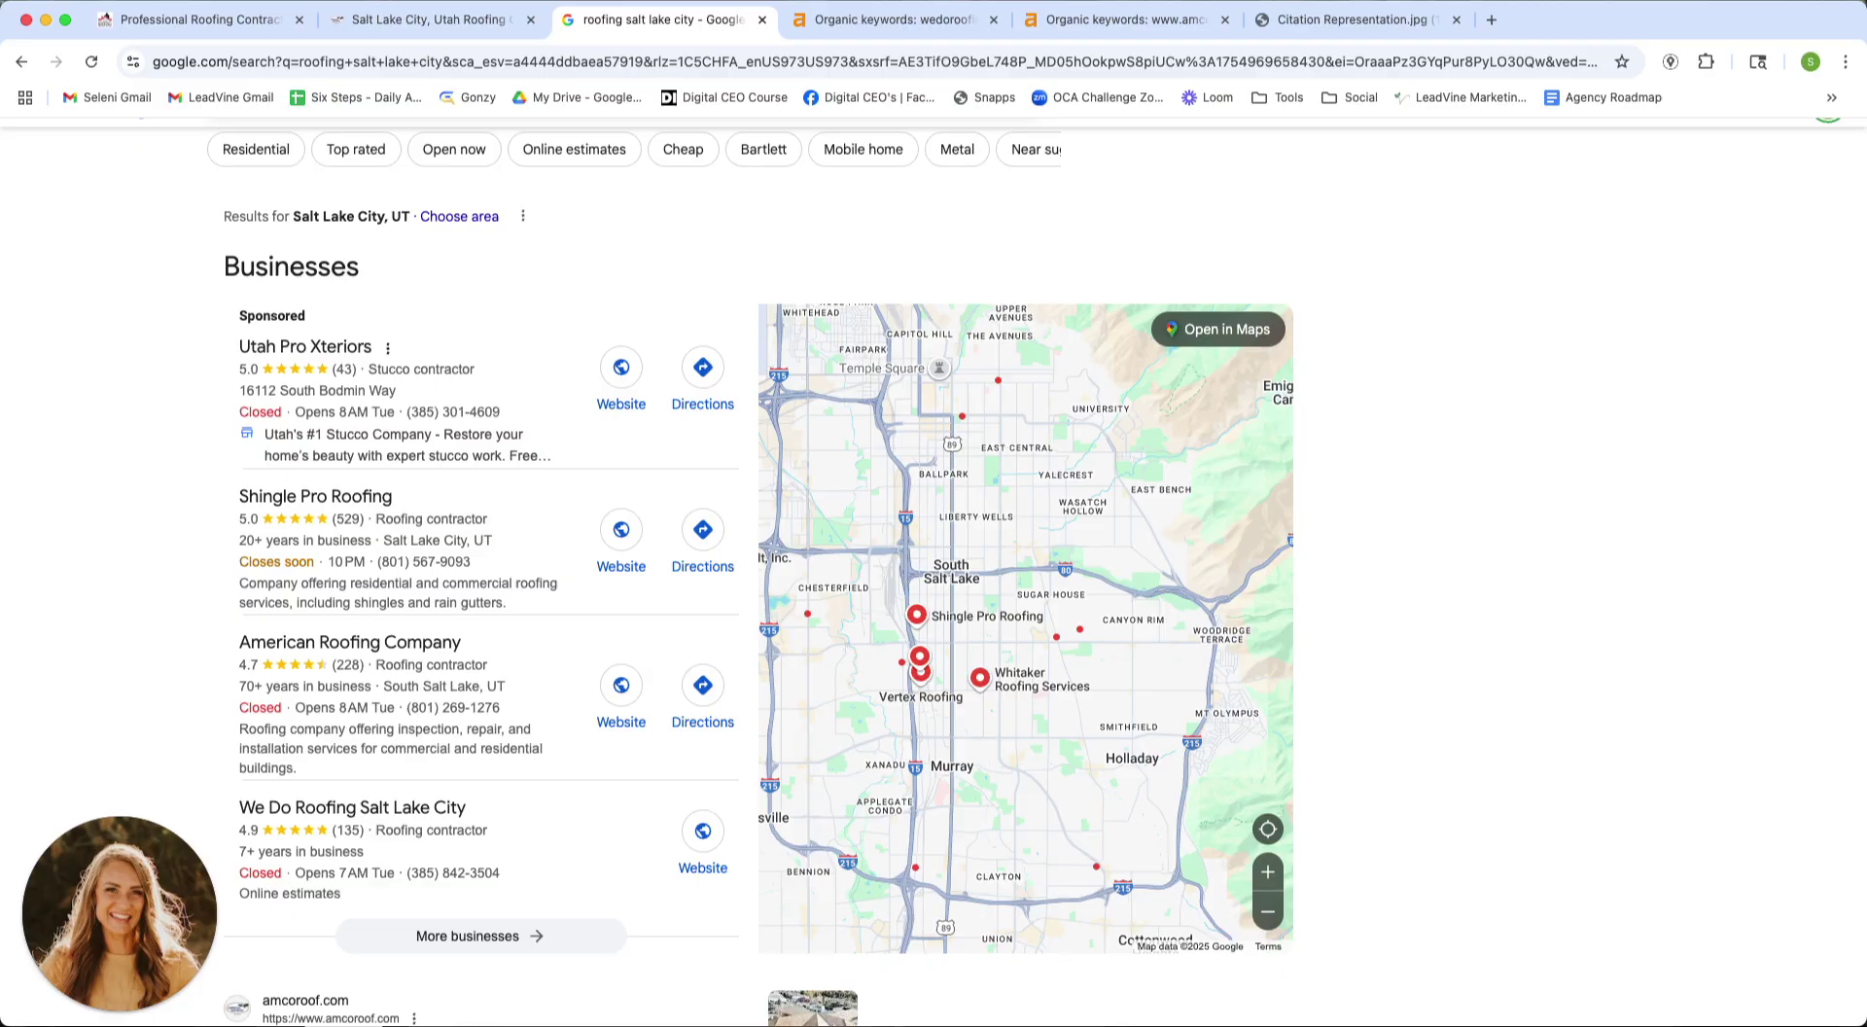
pyautogui.click(1327, 20)
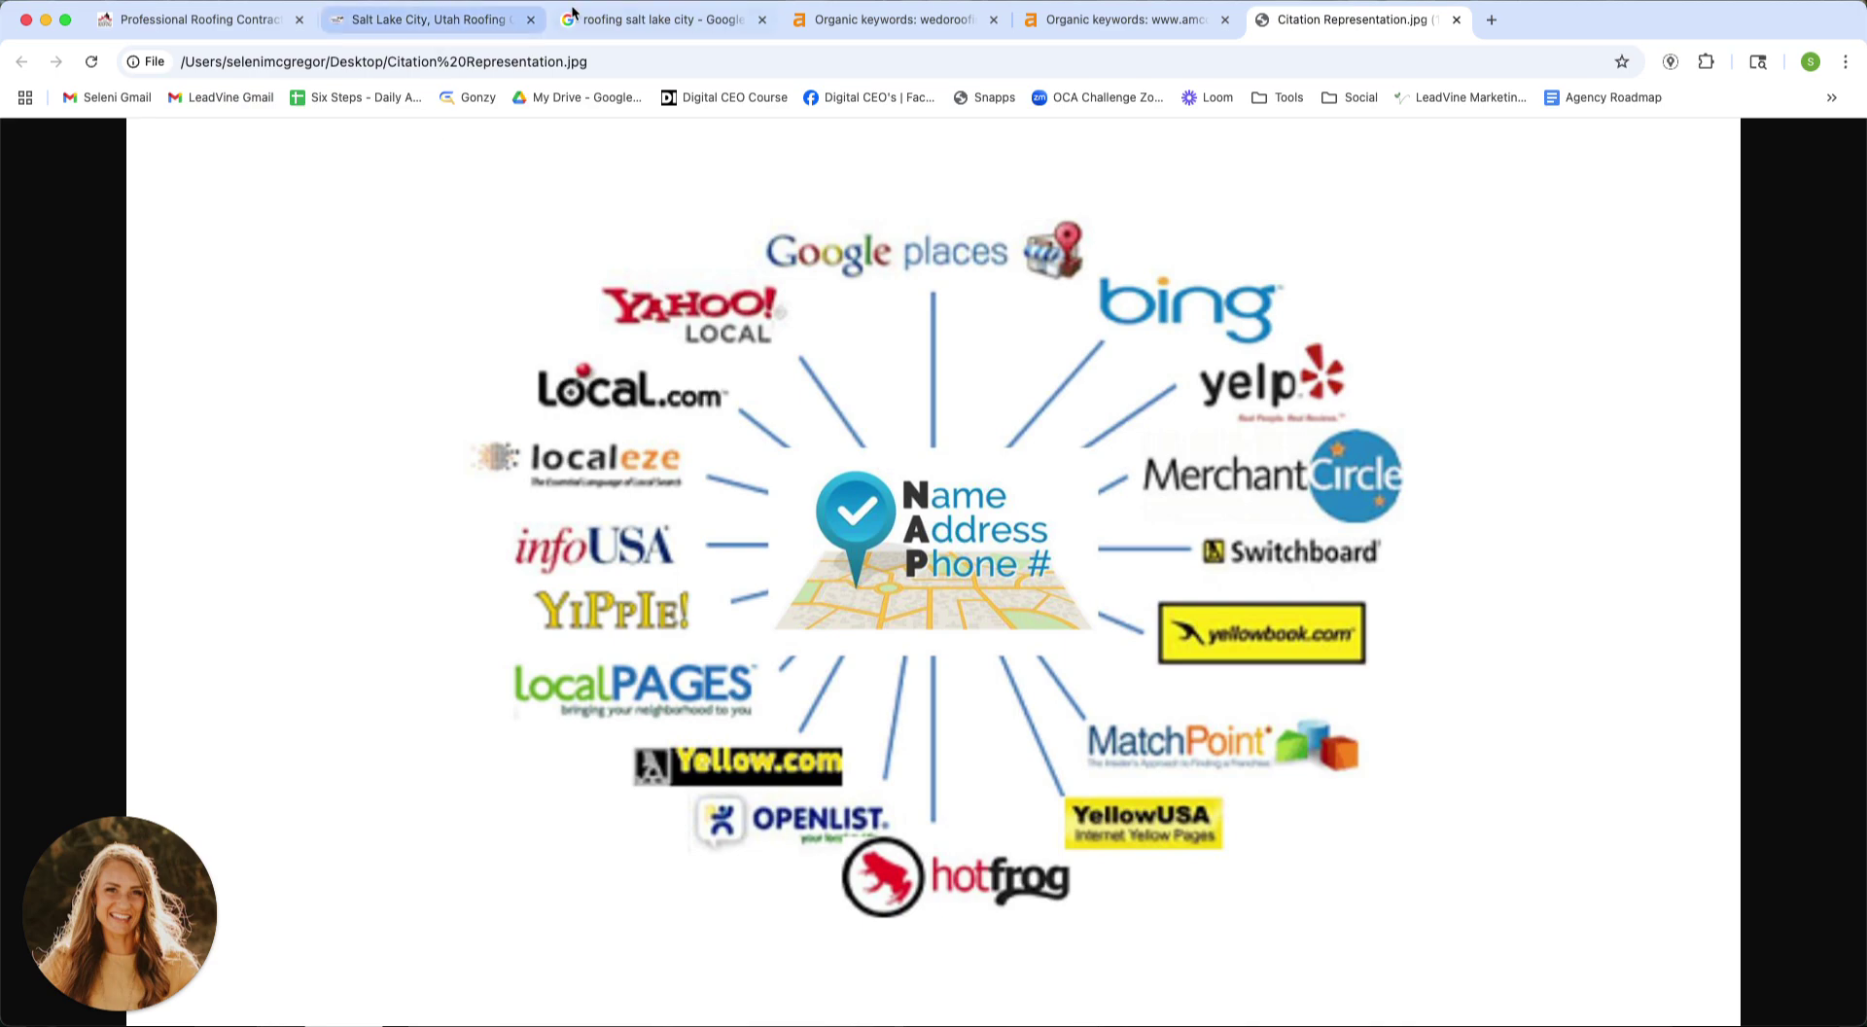
# - Return to the Google results for "roofing salt lake city" and review the organic listings through the end of the first page
pyautogui.click(640, 19)
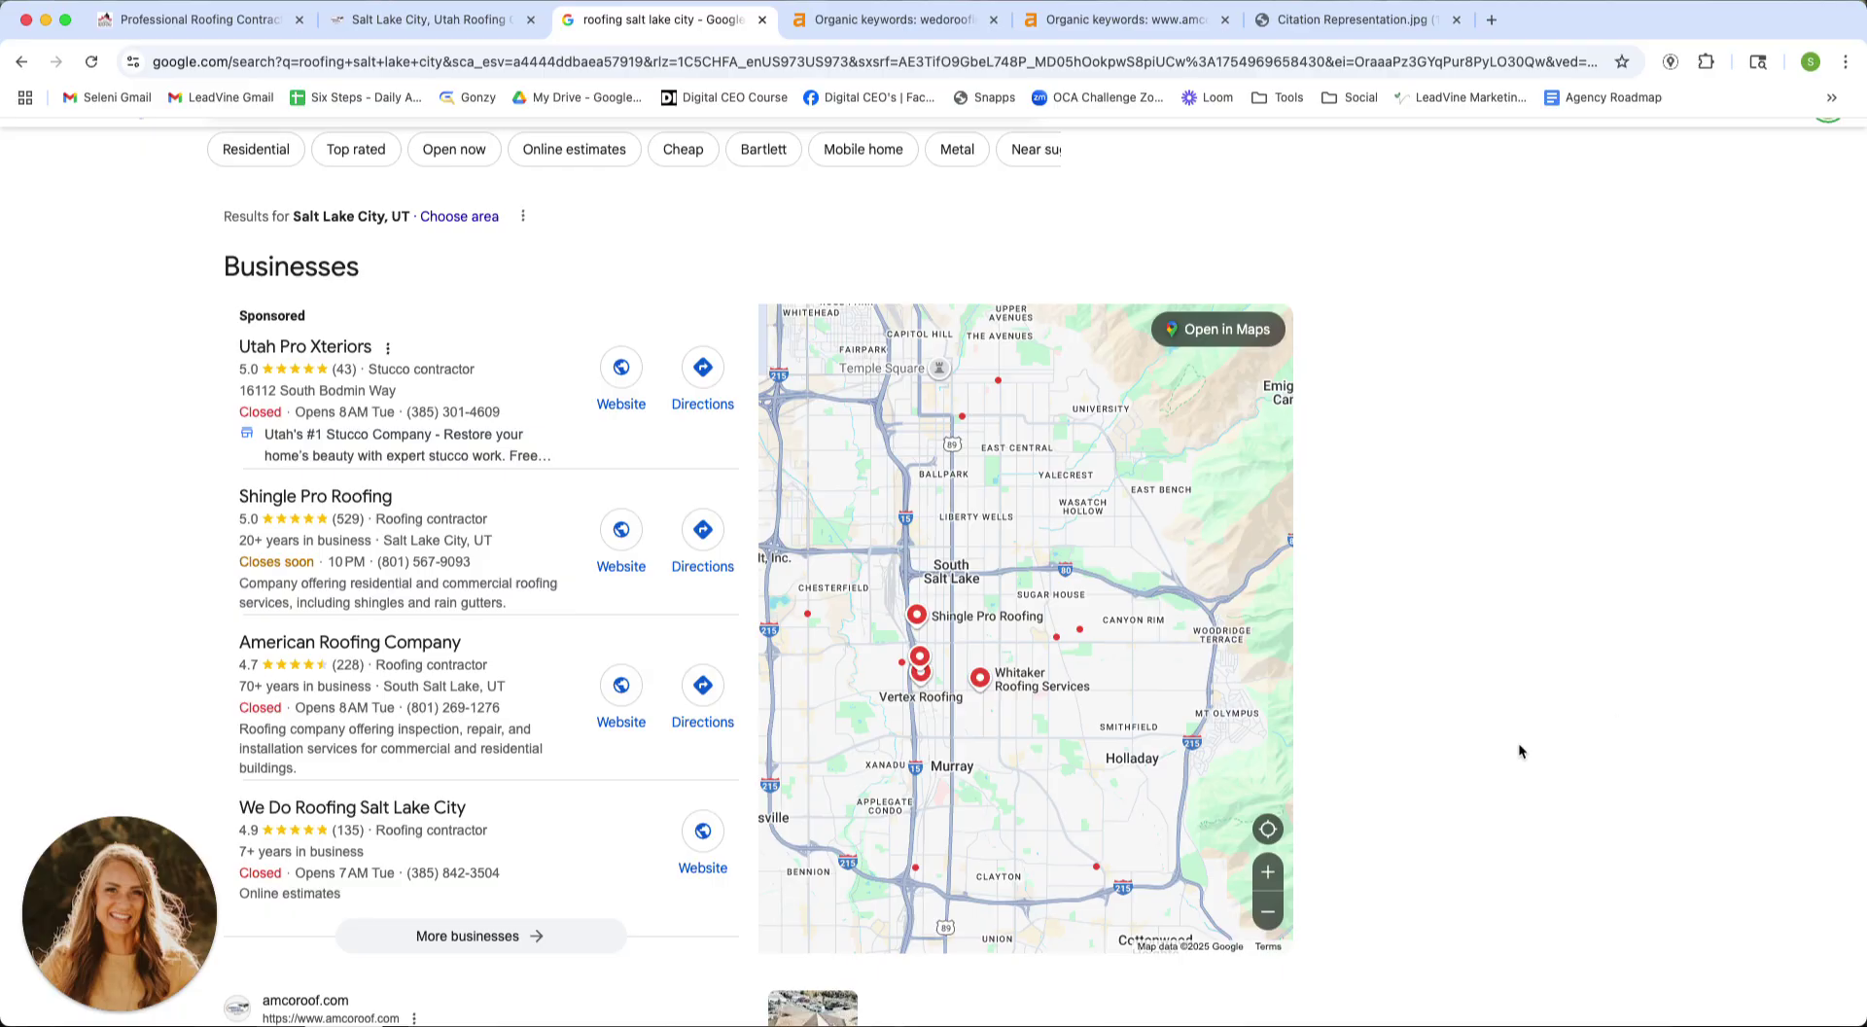
pyautogui.scroll(-1, 1479, 727)
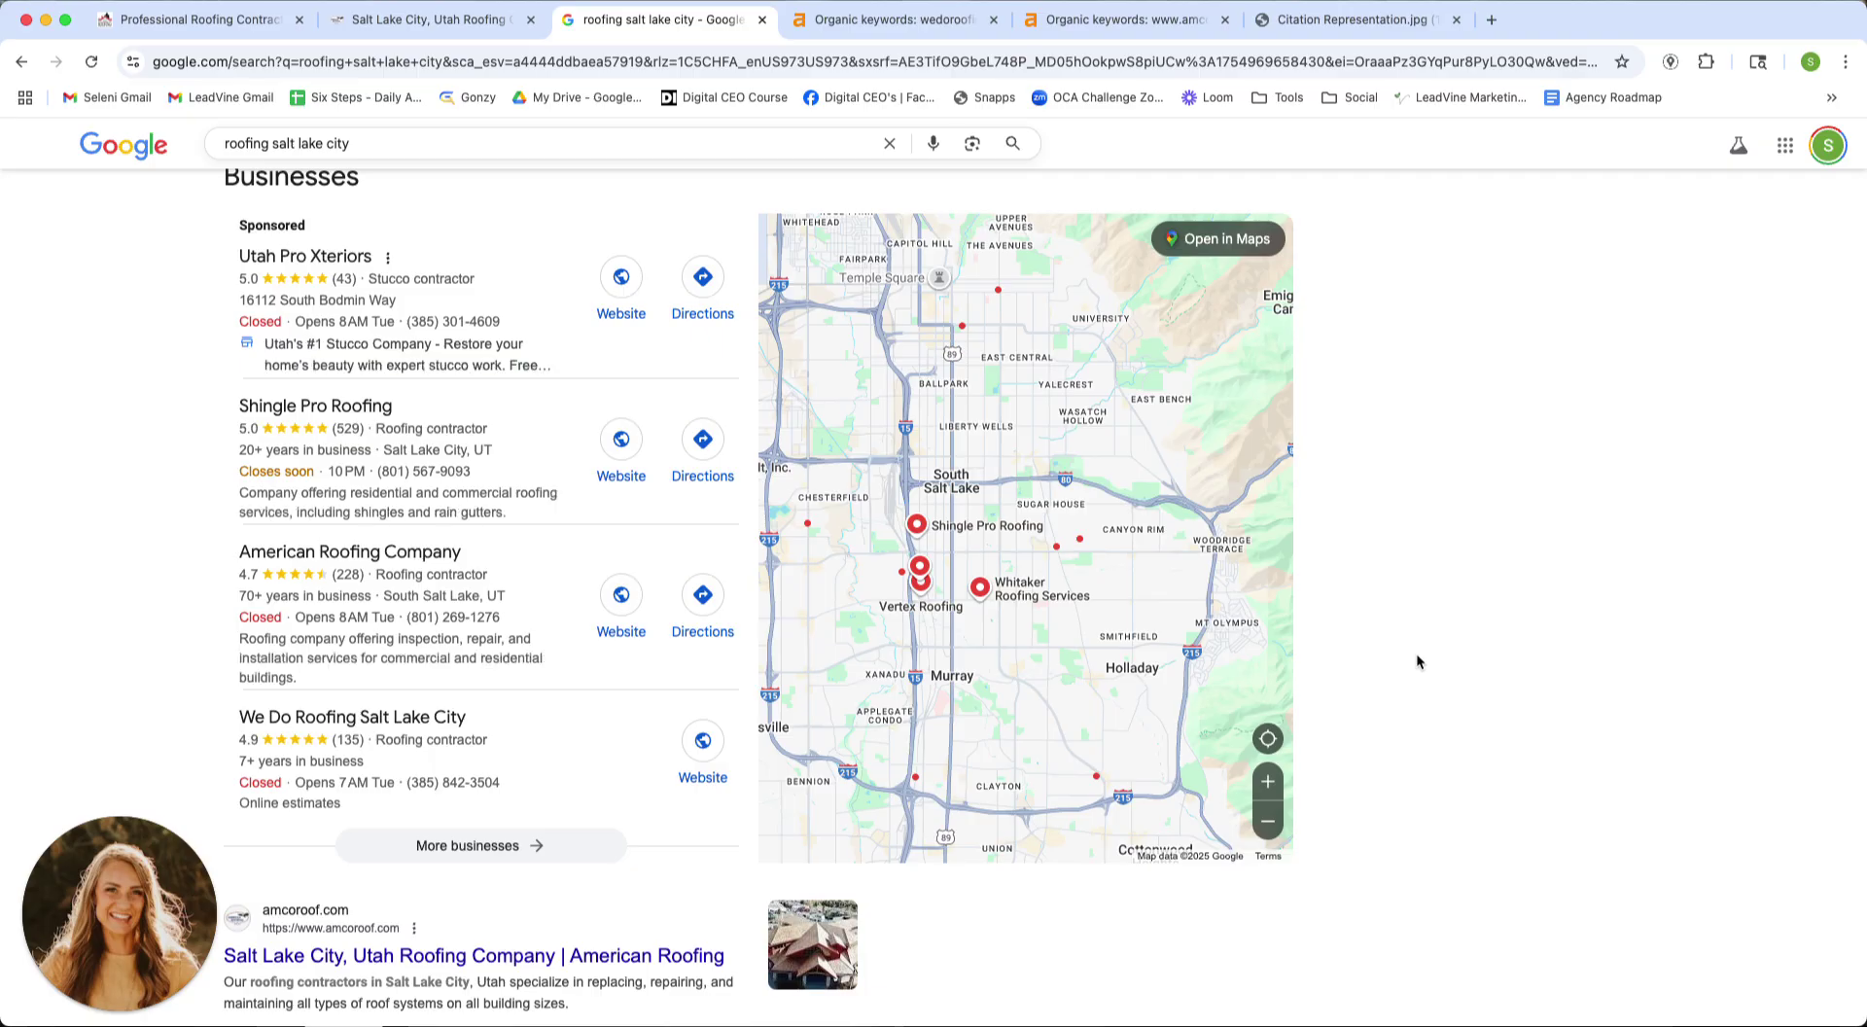
pyautogui.scroll(-2, 1526, 676)
pyautogui.scroll(-4, 1527, 674)
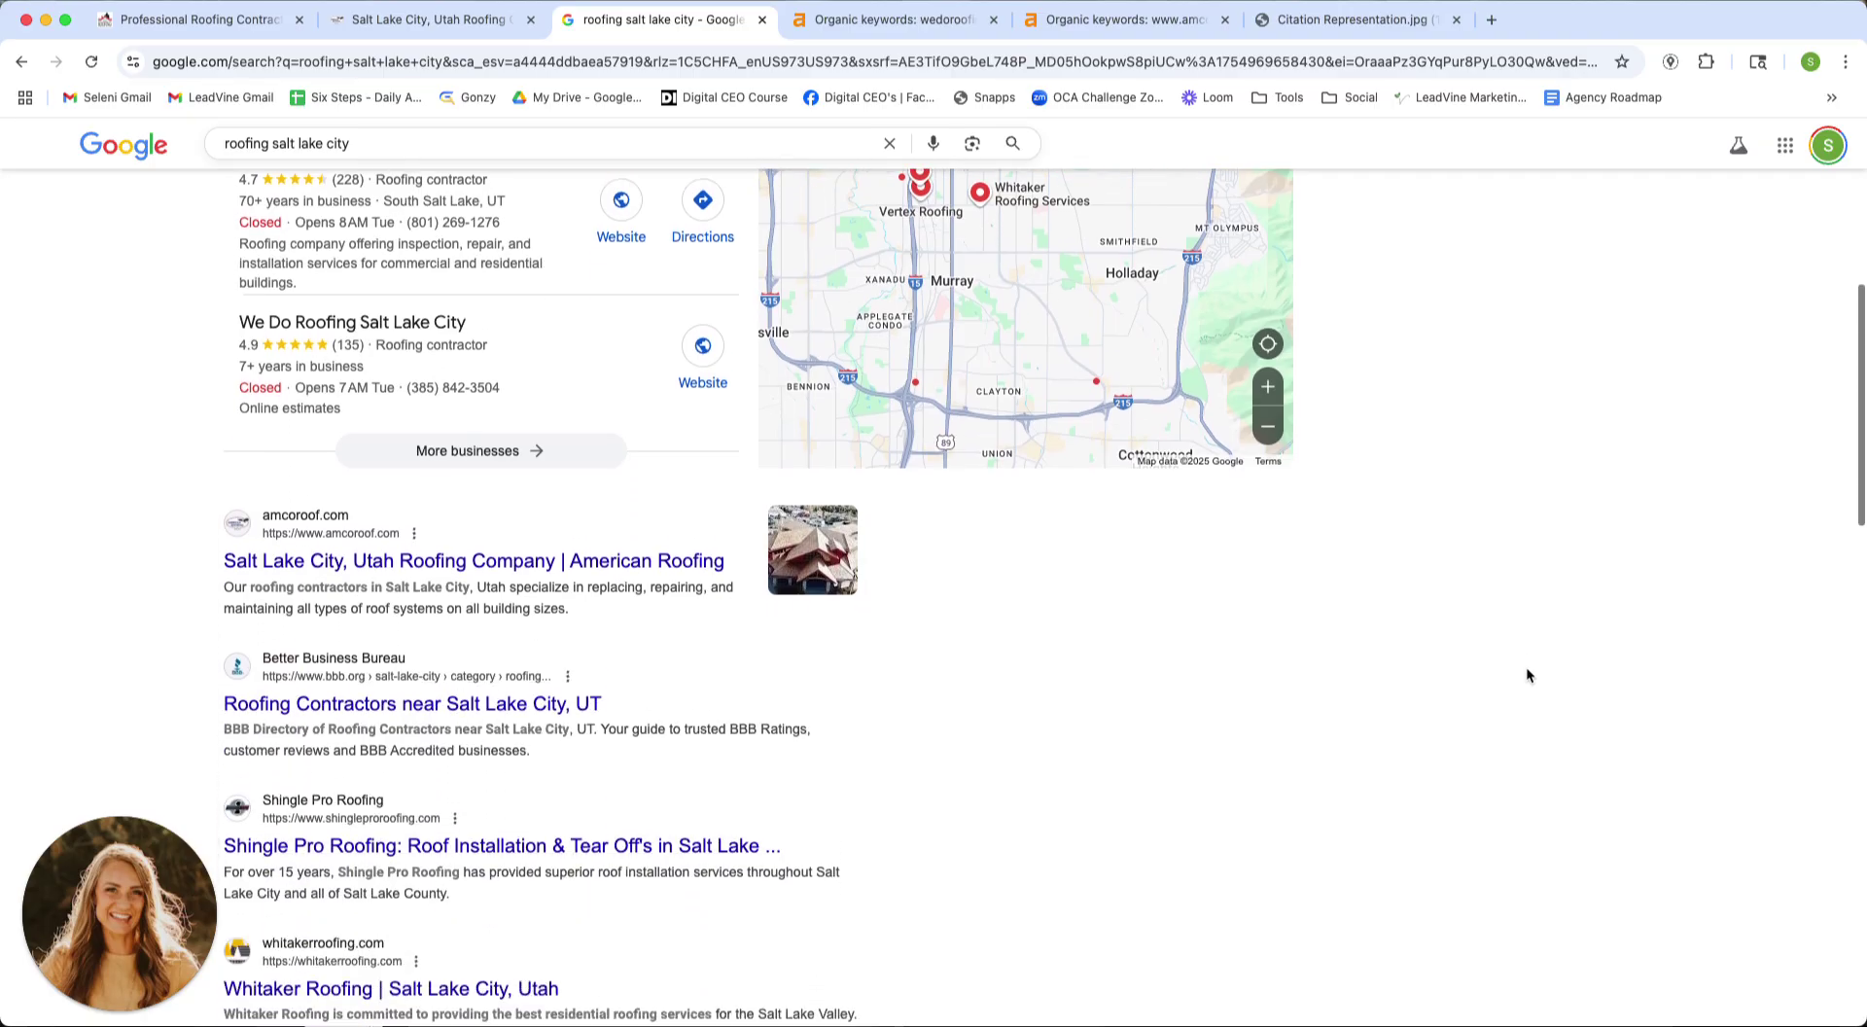
pyautogui.scroll(-1, 1523, 699)
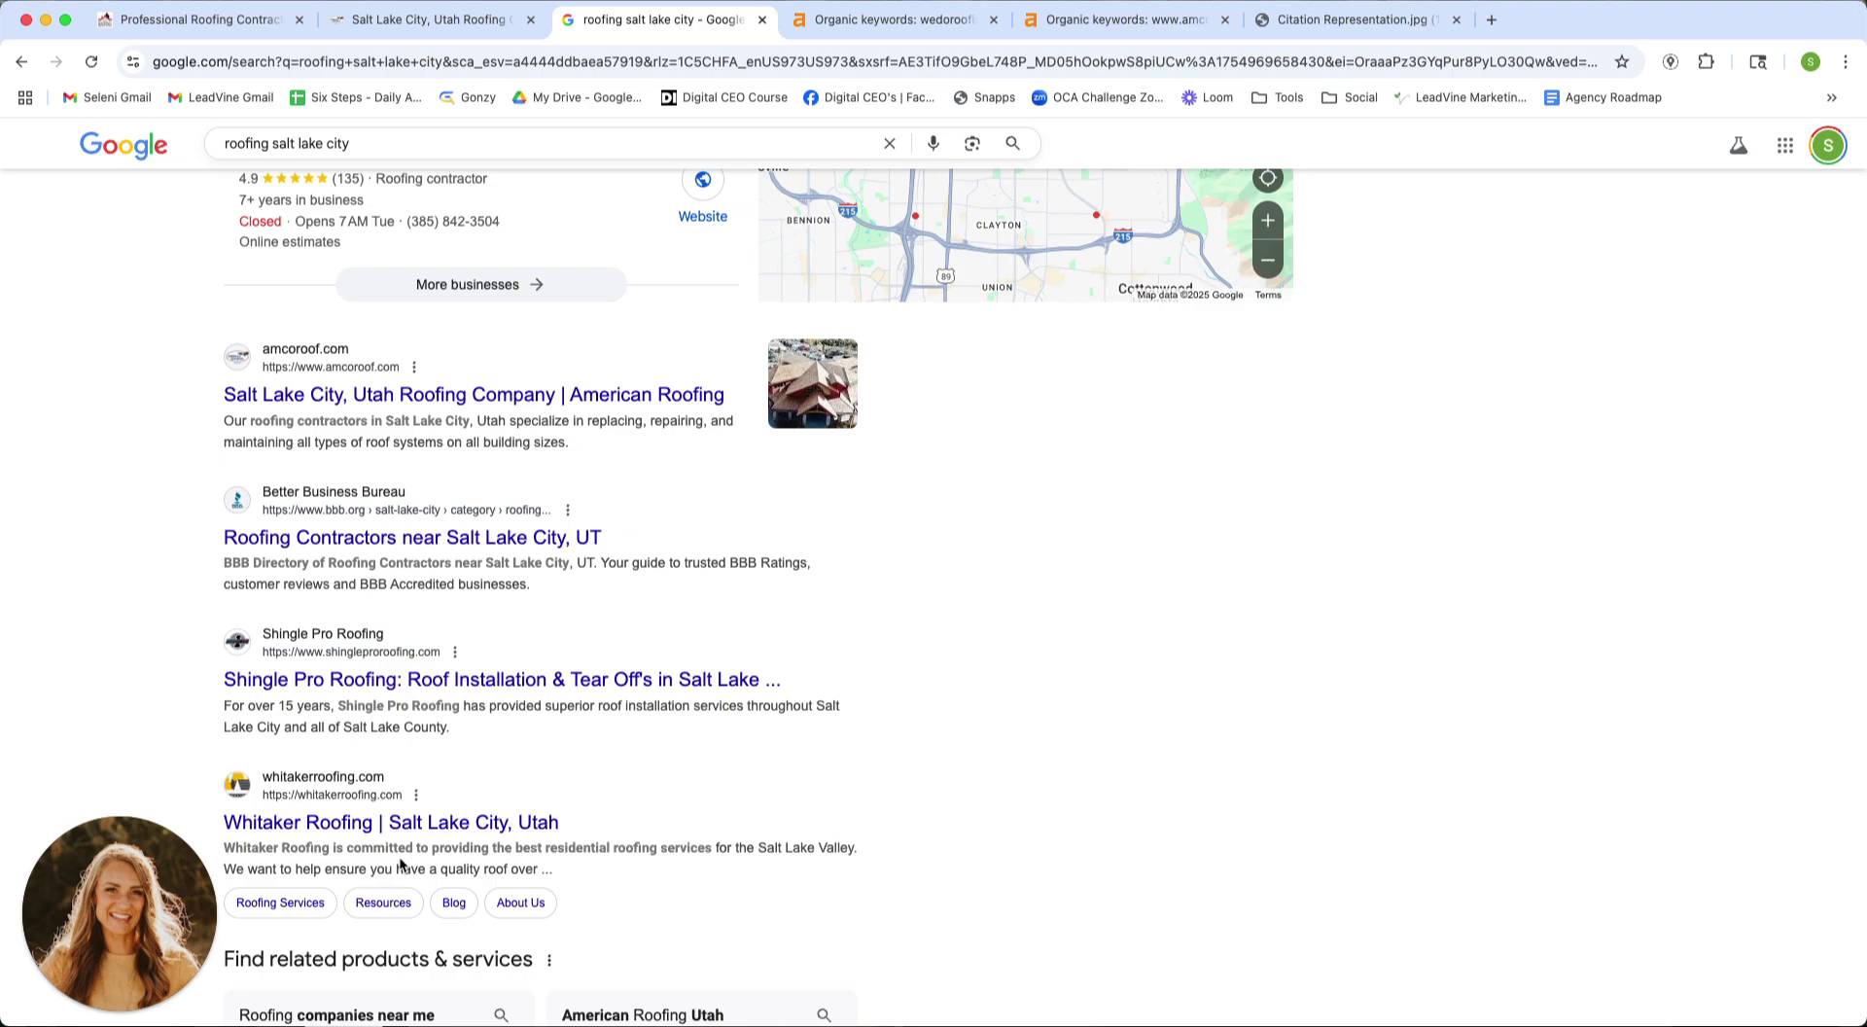
pyautogui.scroll(-5, 433, 836)
pyautogui.scroll(-4, 443, 842)
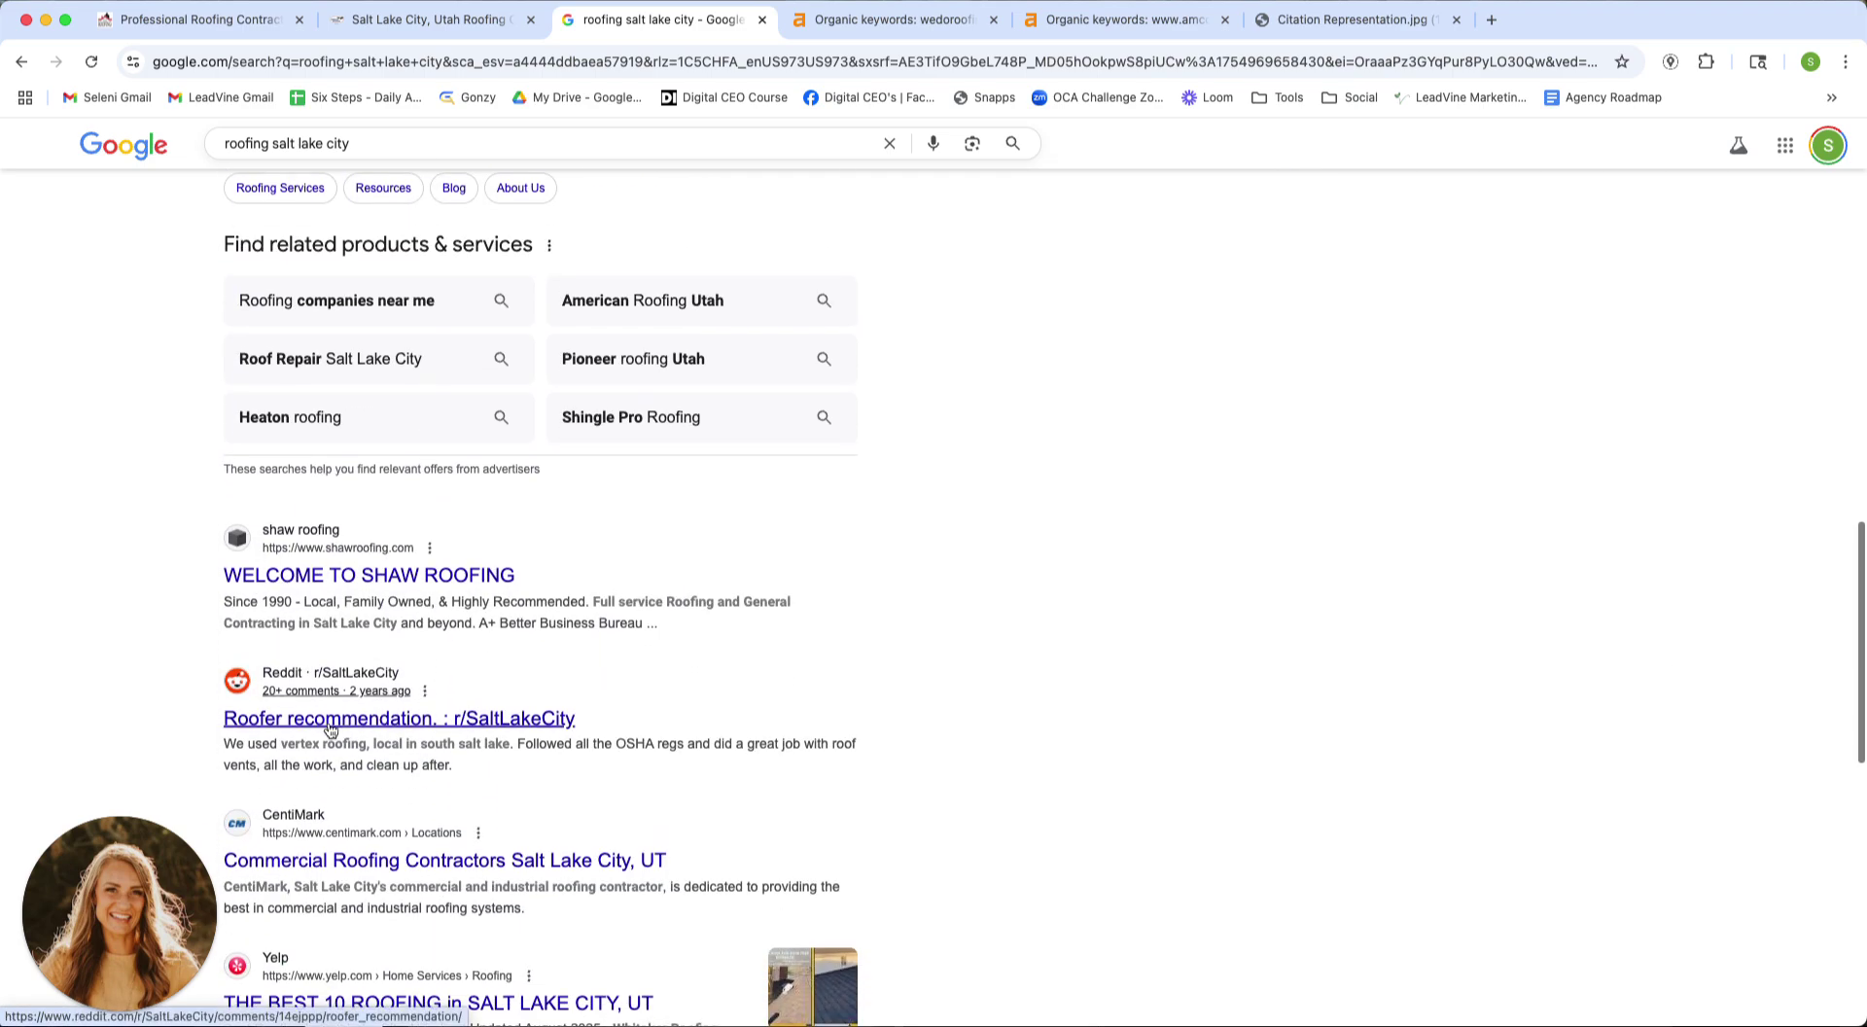
pyautogui.scroll(-9, 447, 768)
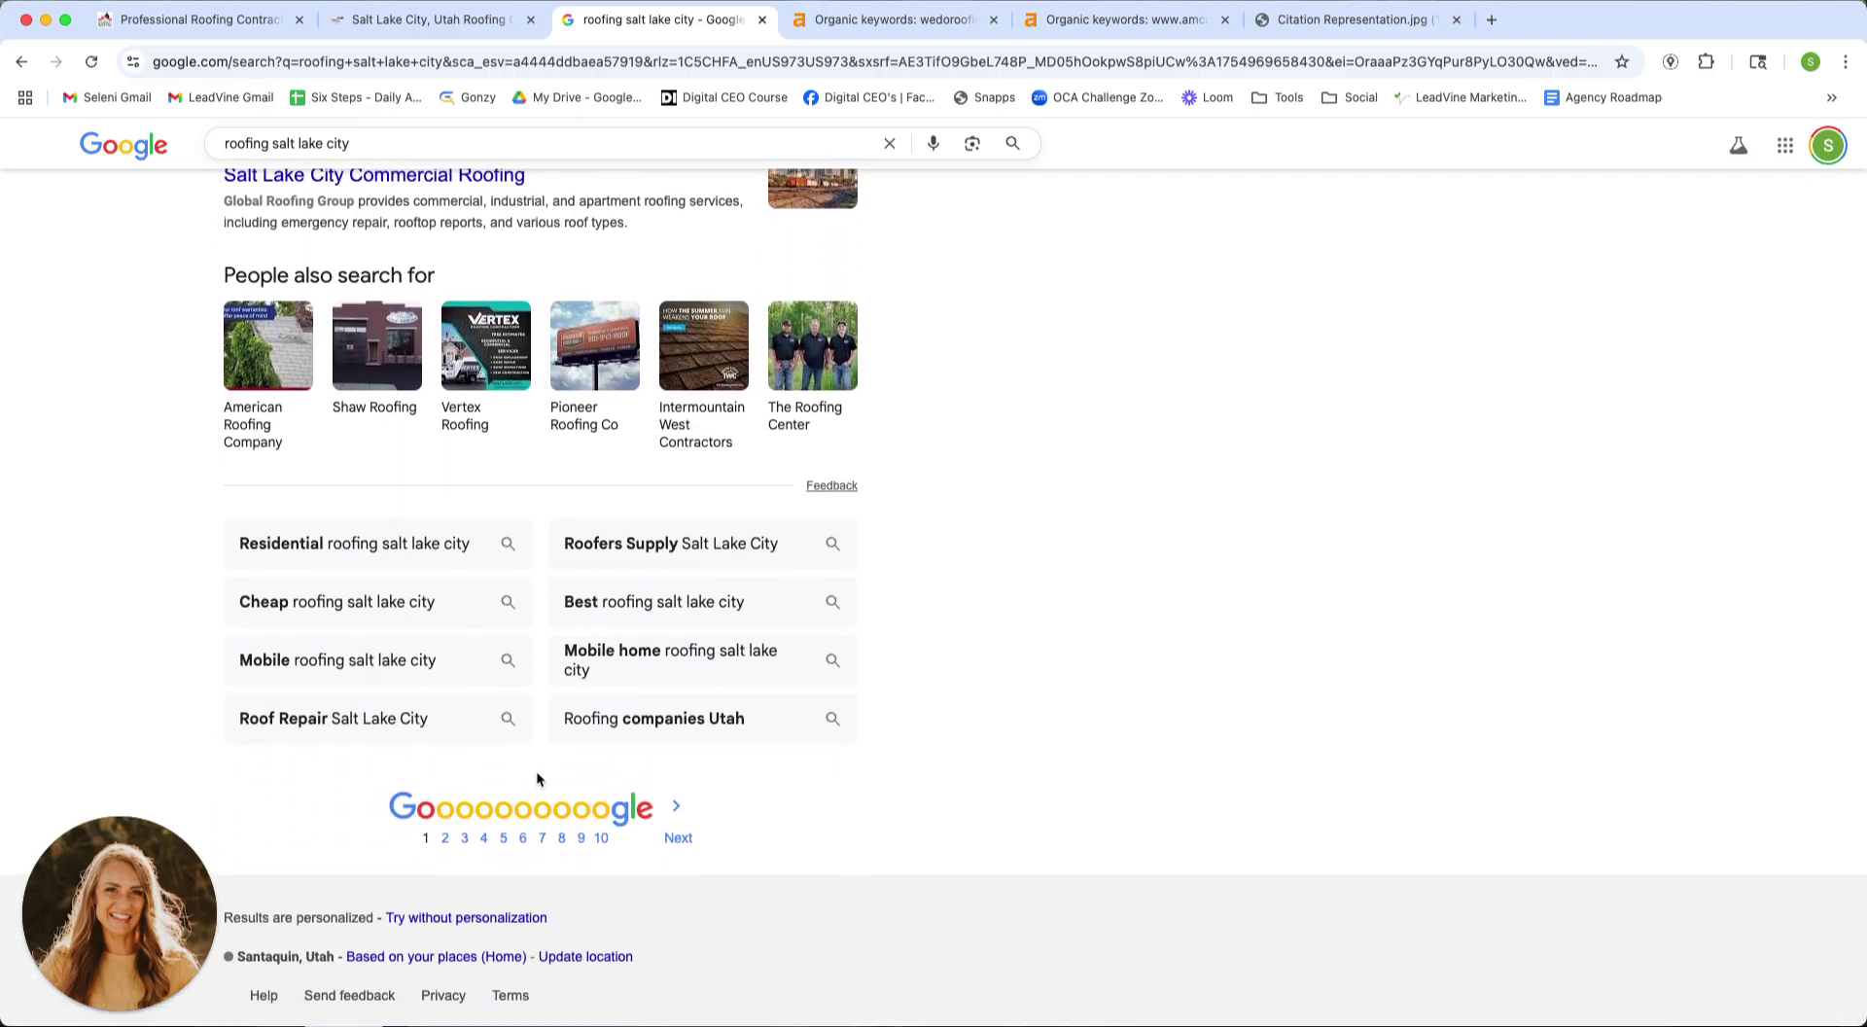
pyautogui.scroll(15, 772, 768)
pyautogui.scroll(3, 775, 778)
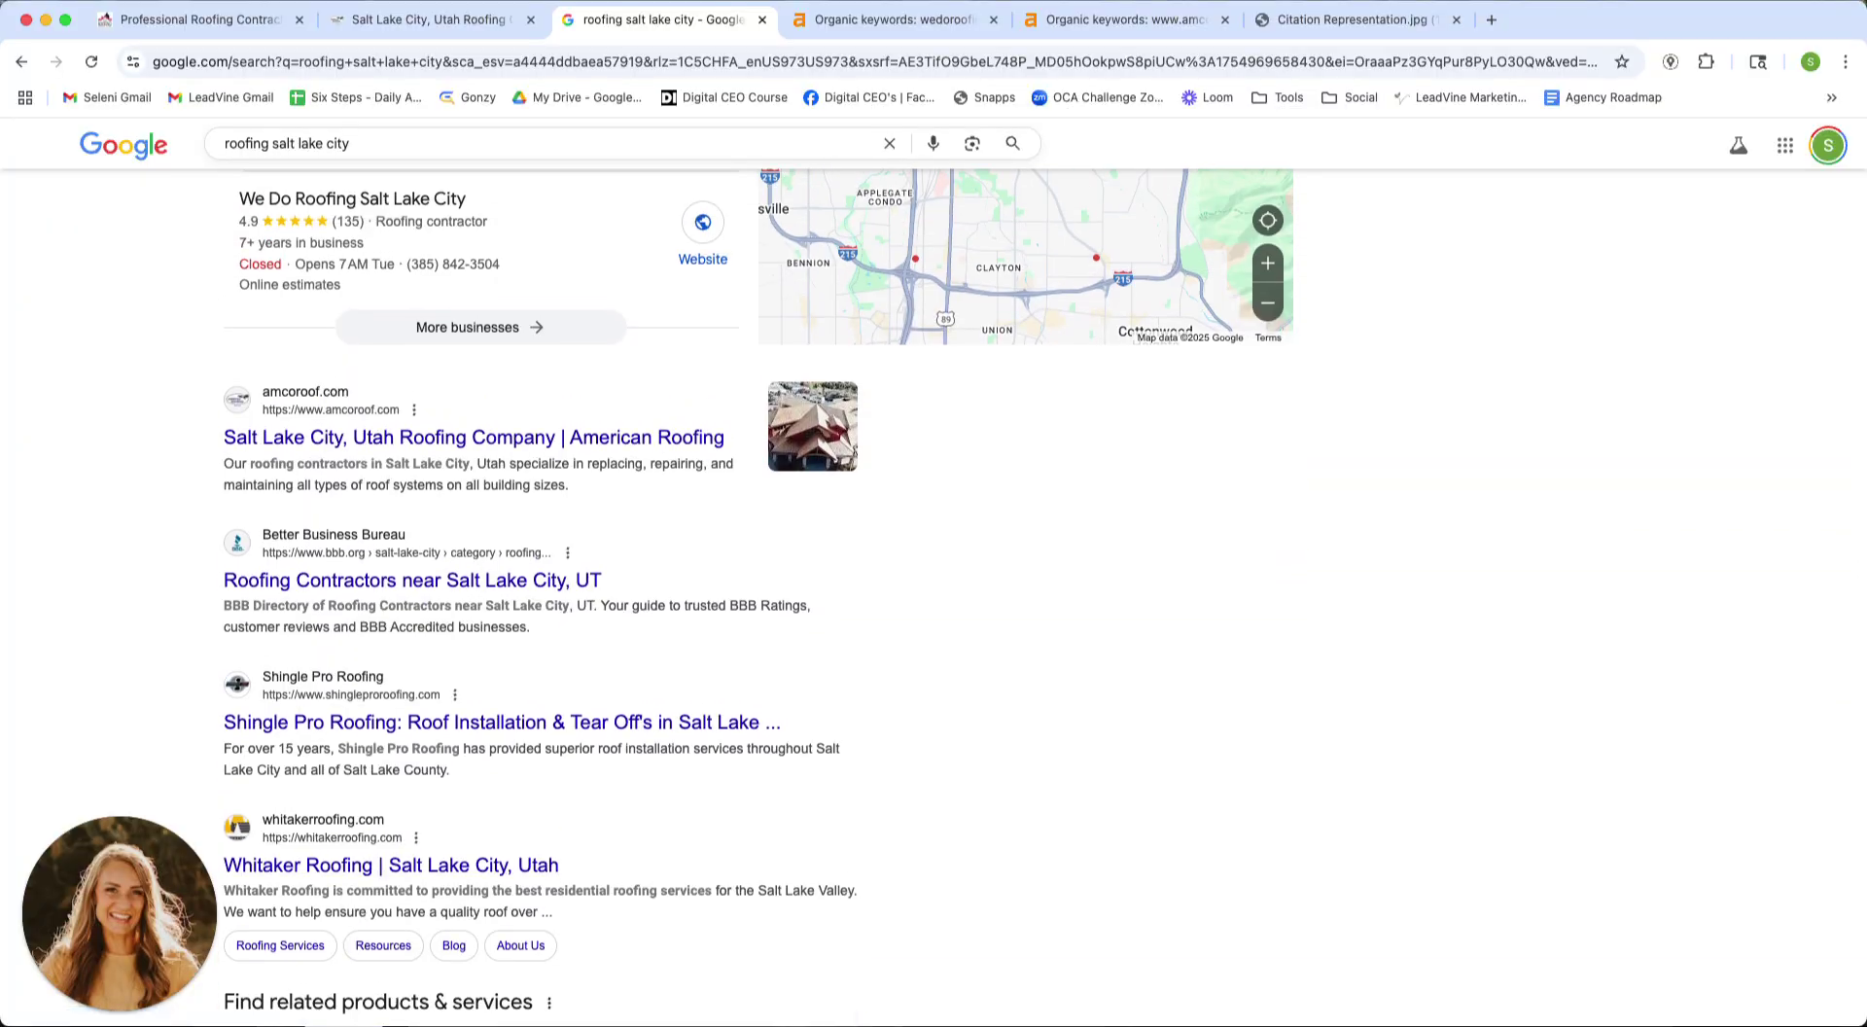
pyautogui.moveTo(1184, 929); pyautogui.dragTo(611, 464)
pyautogui.click(1109, 679)
# - Open the Ahrefs overview for wedoroofingslc.com and highlight its backlinks figures
pyautogui.click(948, 19)
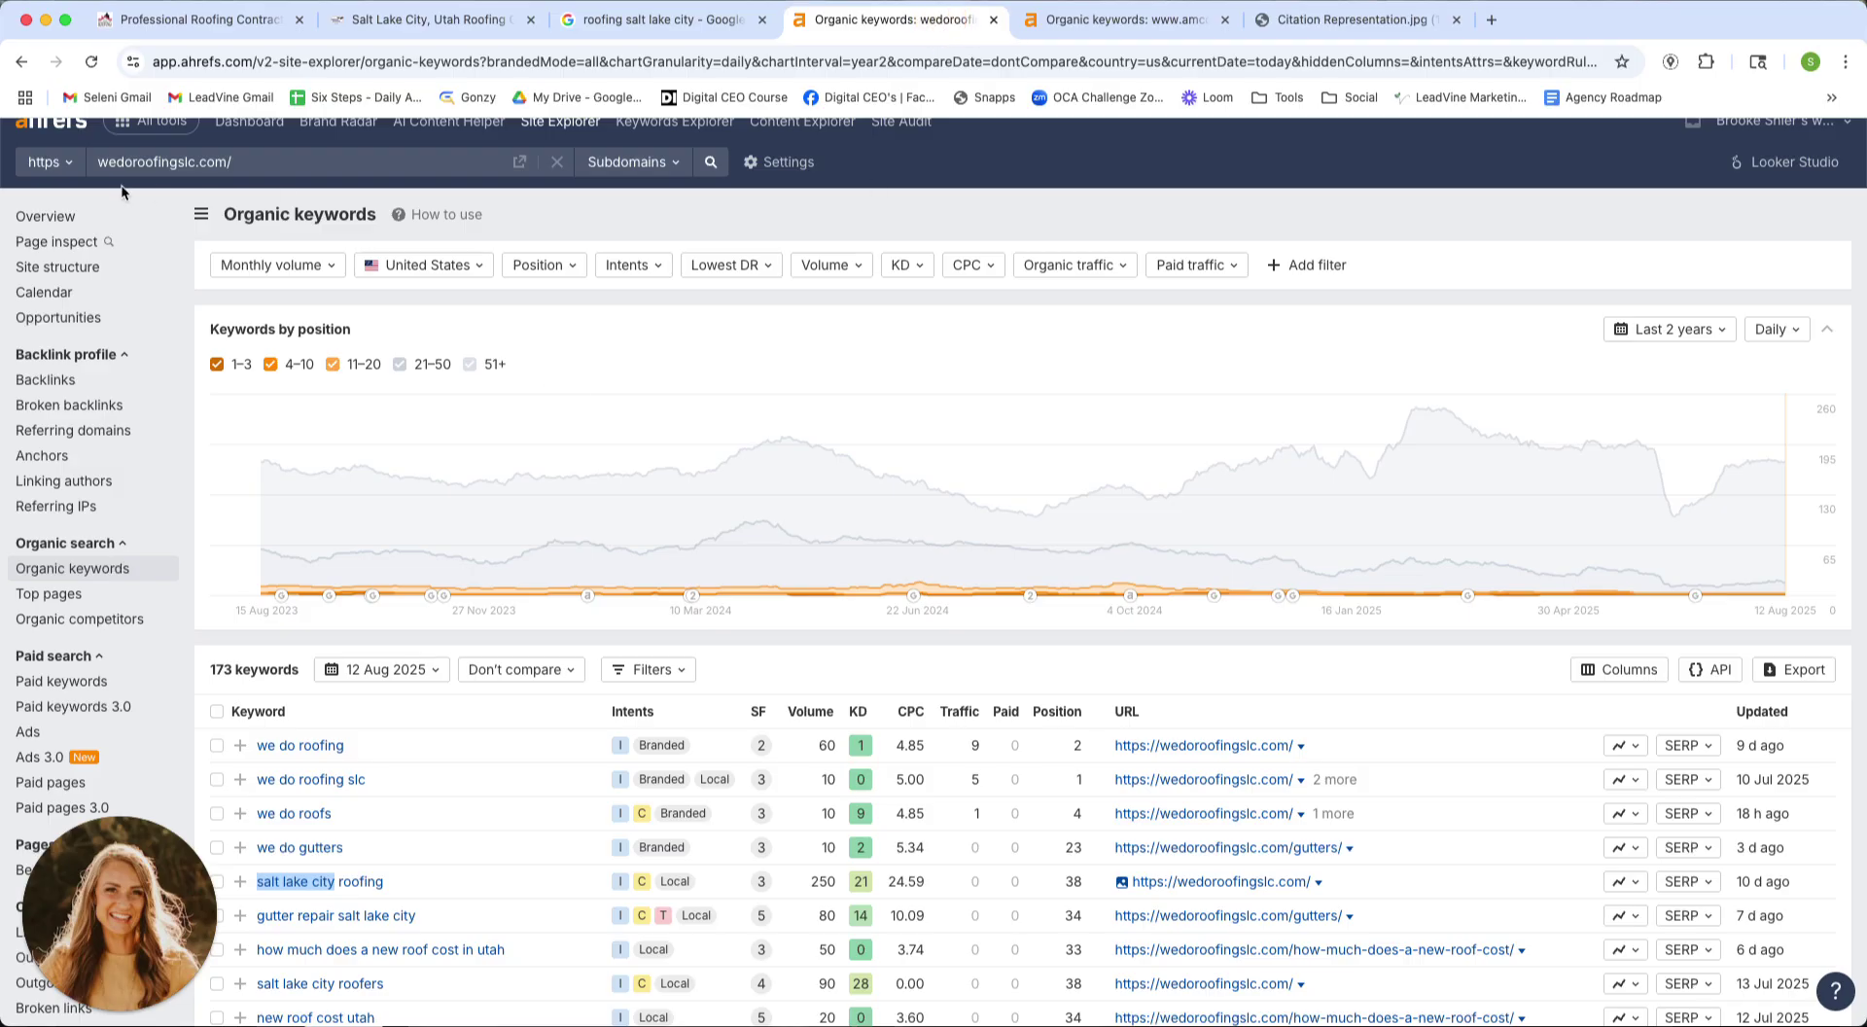
pyautogui.click(72, 213)
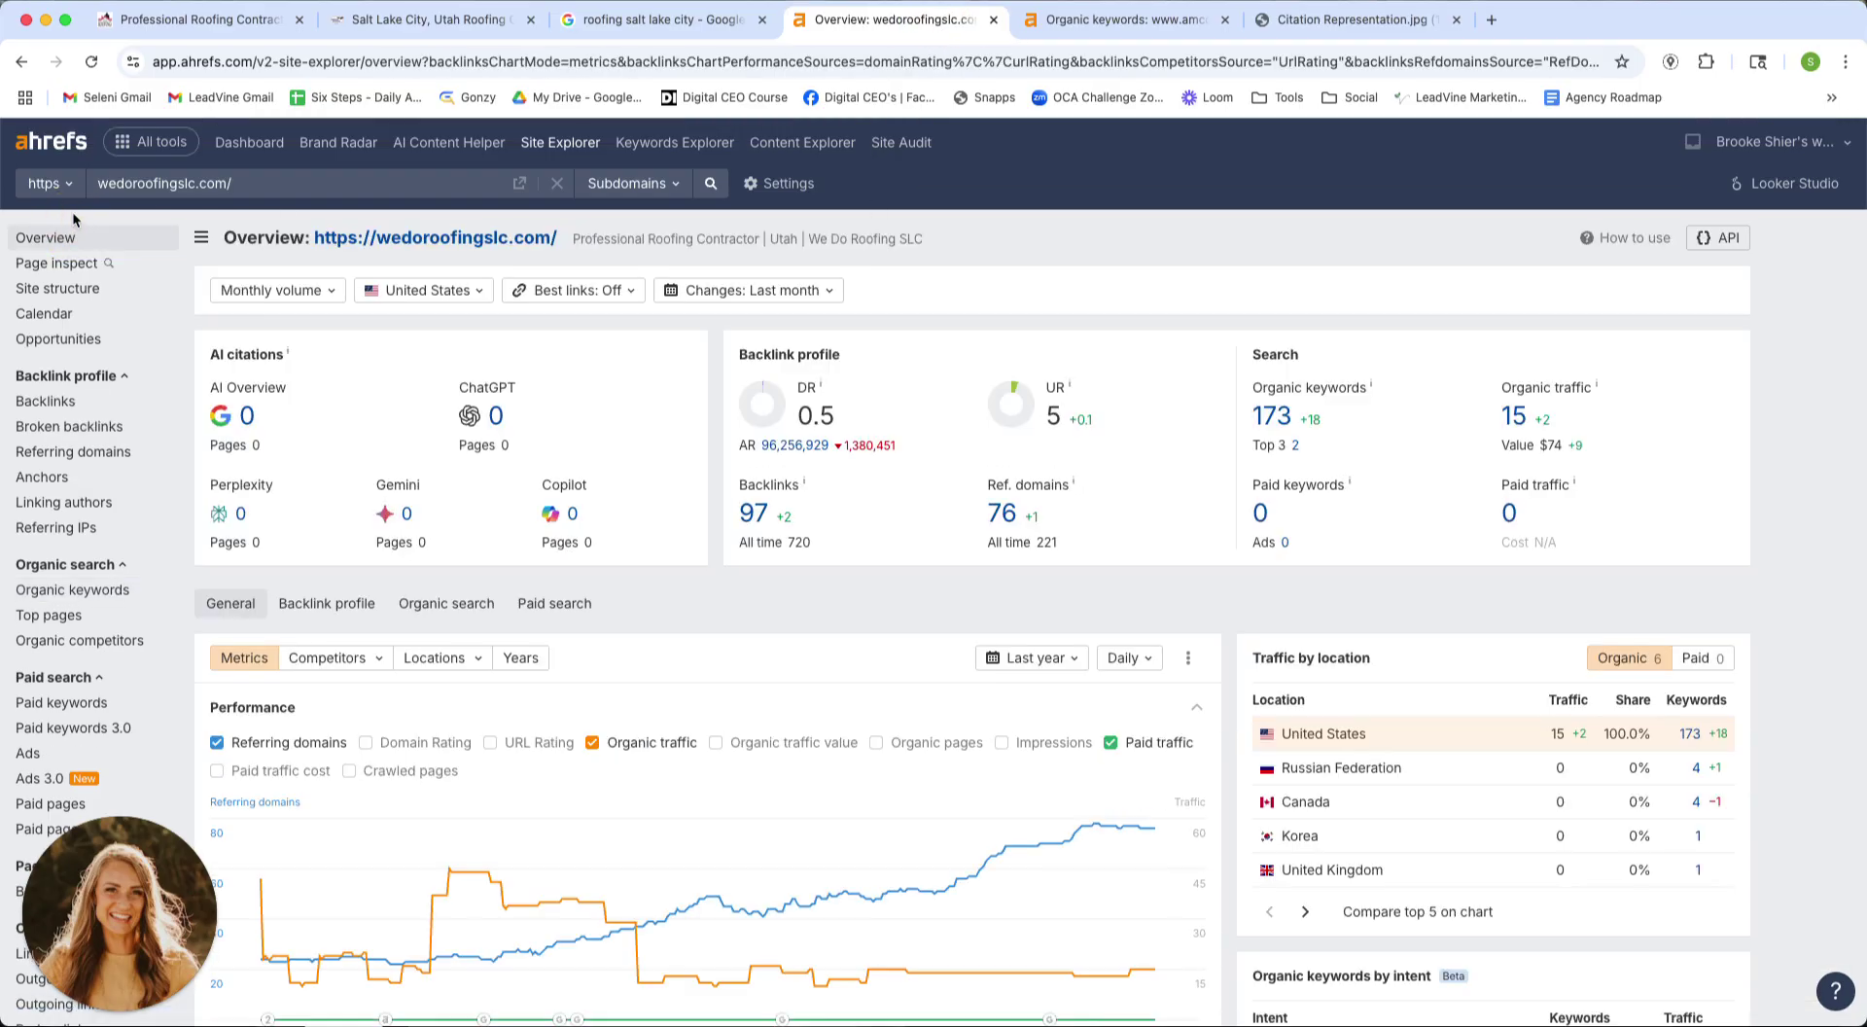
pyautogui.click(827, 532)
pyautogui.moveTo(827, 532); pyautogui.dragTo(727, 508)
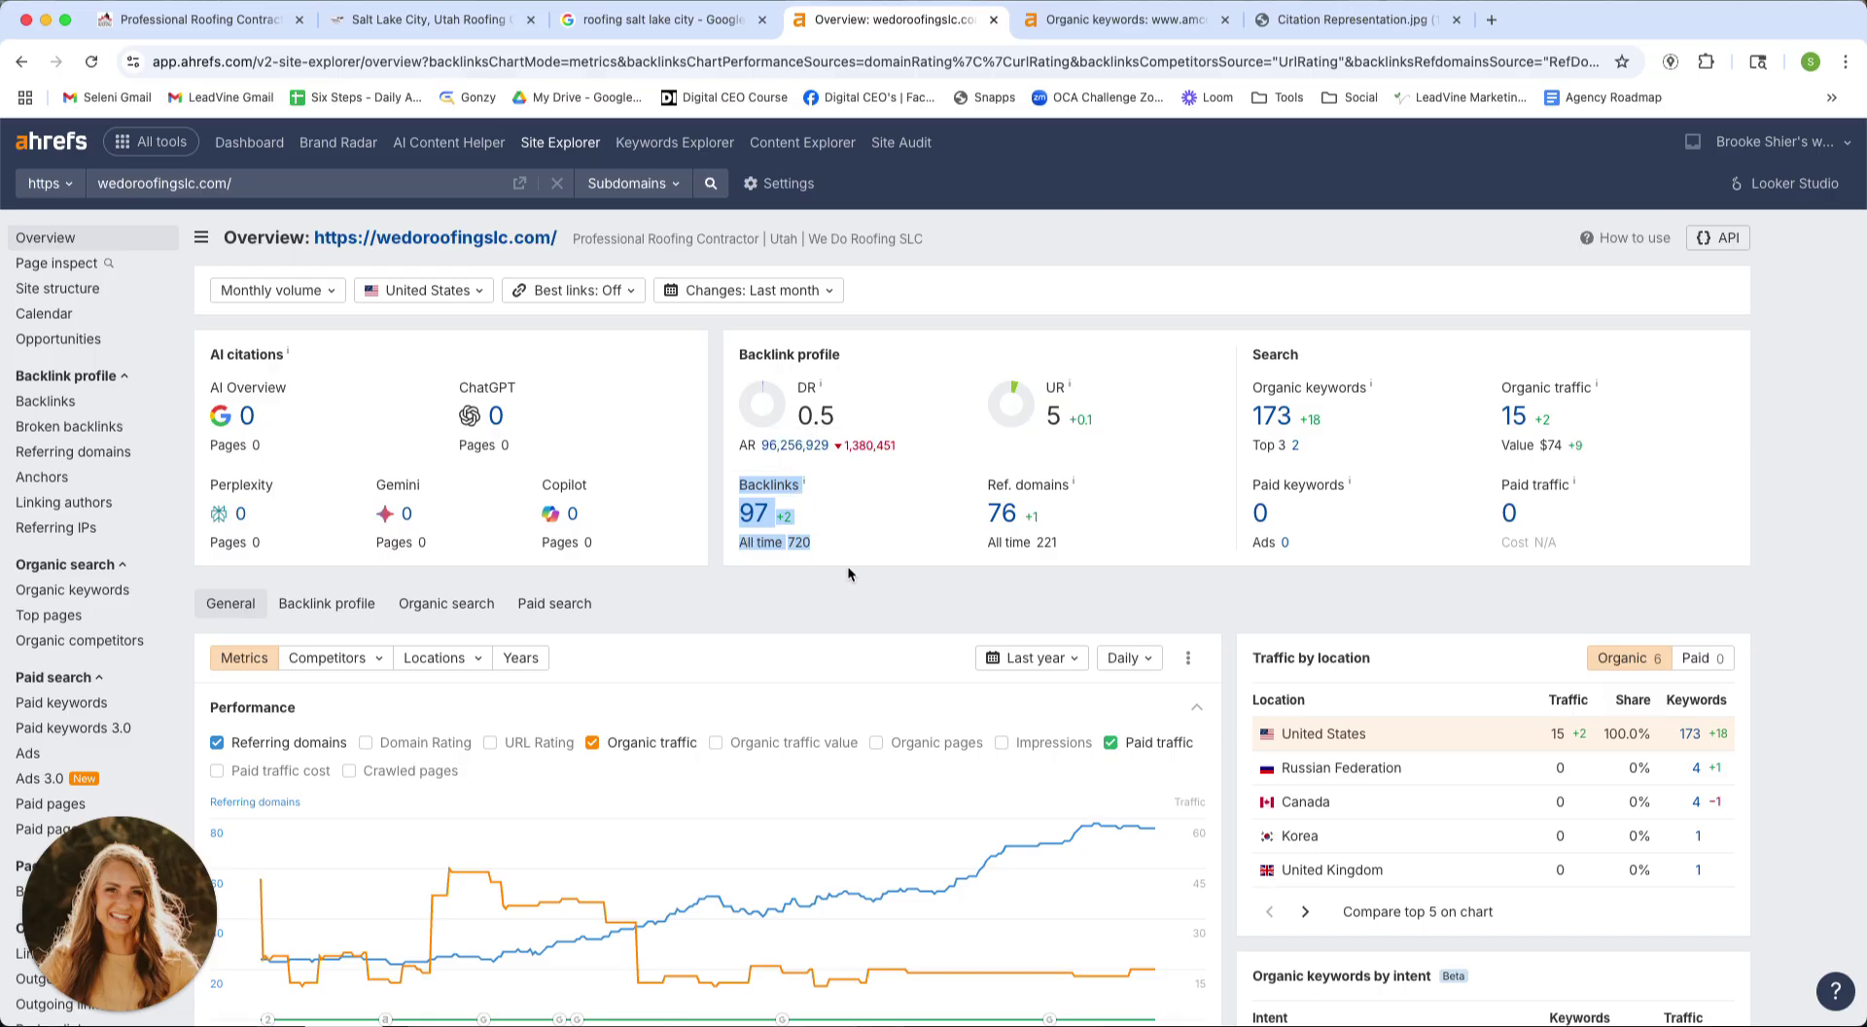
# - Open the Ahrefs overview for amcoroof.com and highlight its backlinks figures for comparison
pyautogui.click(1124, 23)
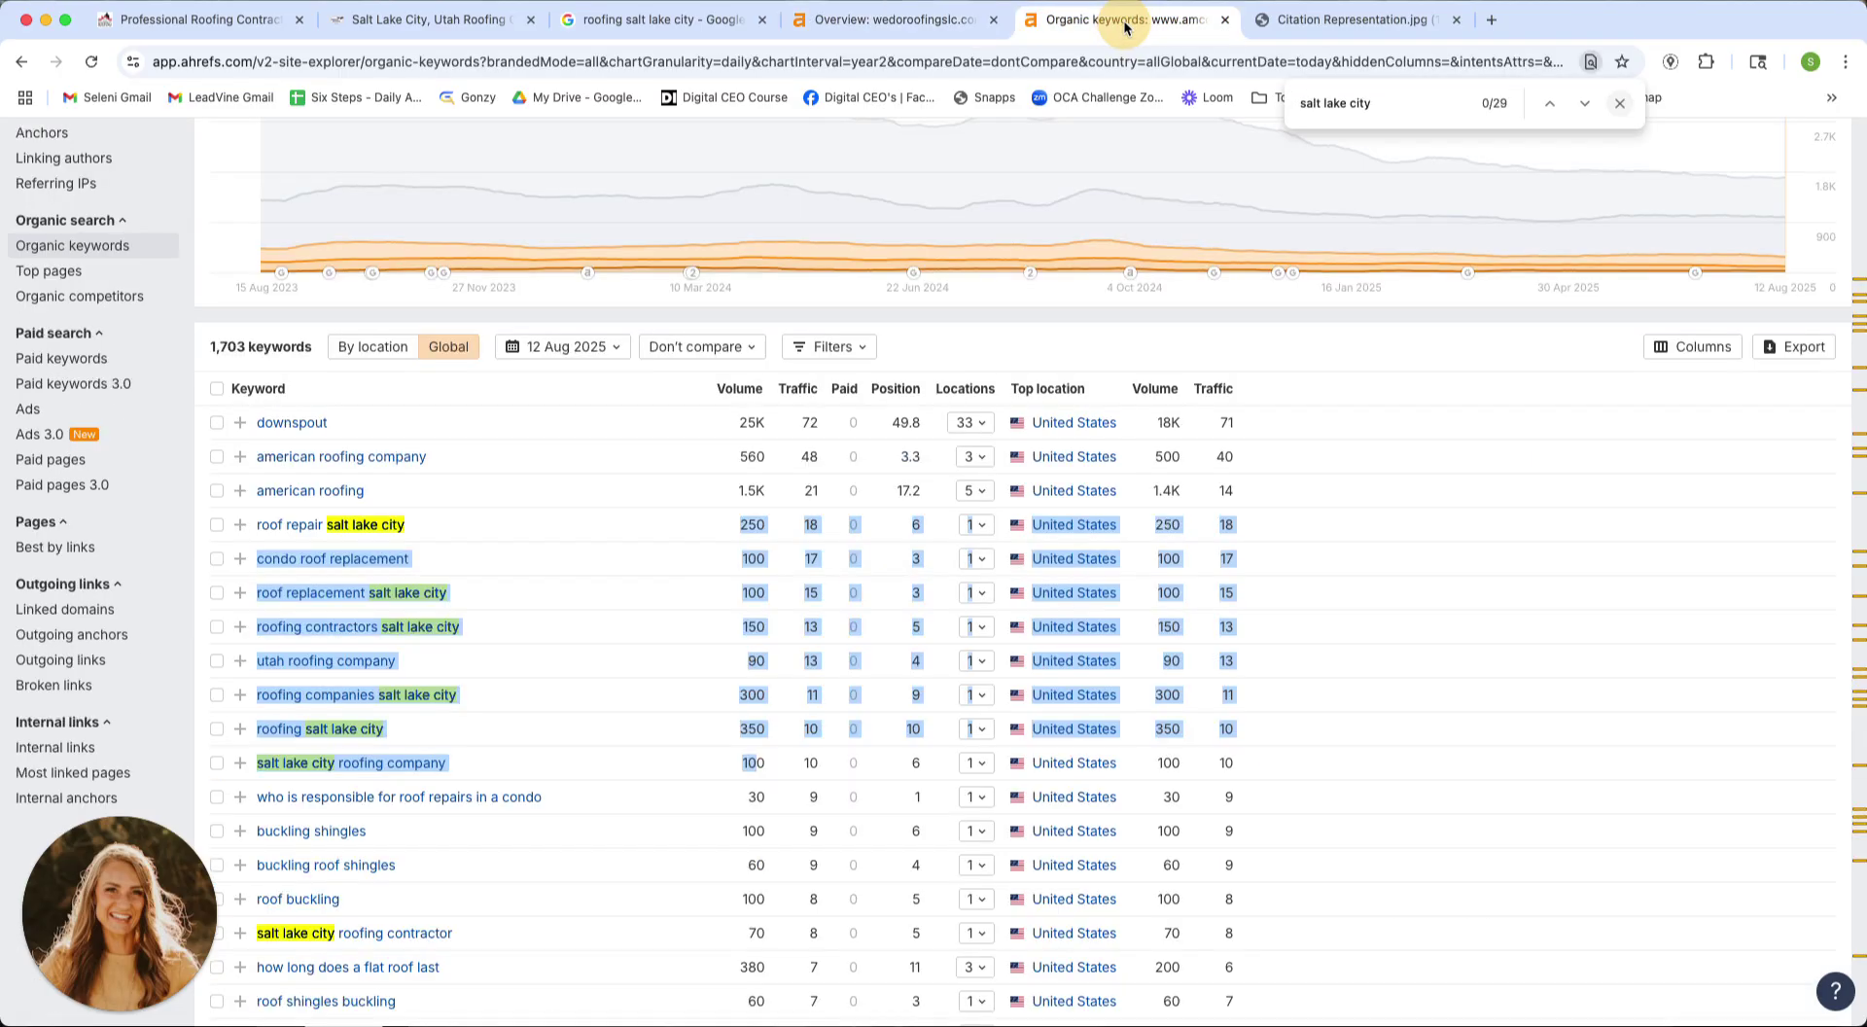
pyautogui.scroll(5, 737, 470)
pyautogui.click(45, 240)
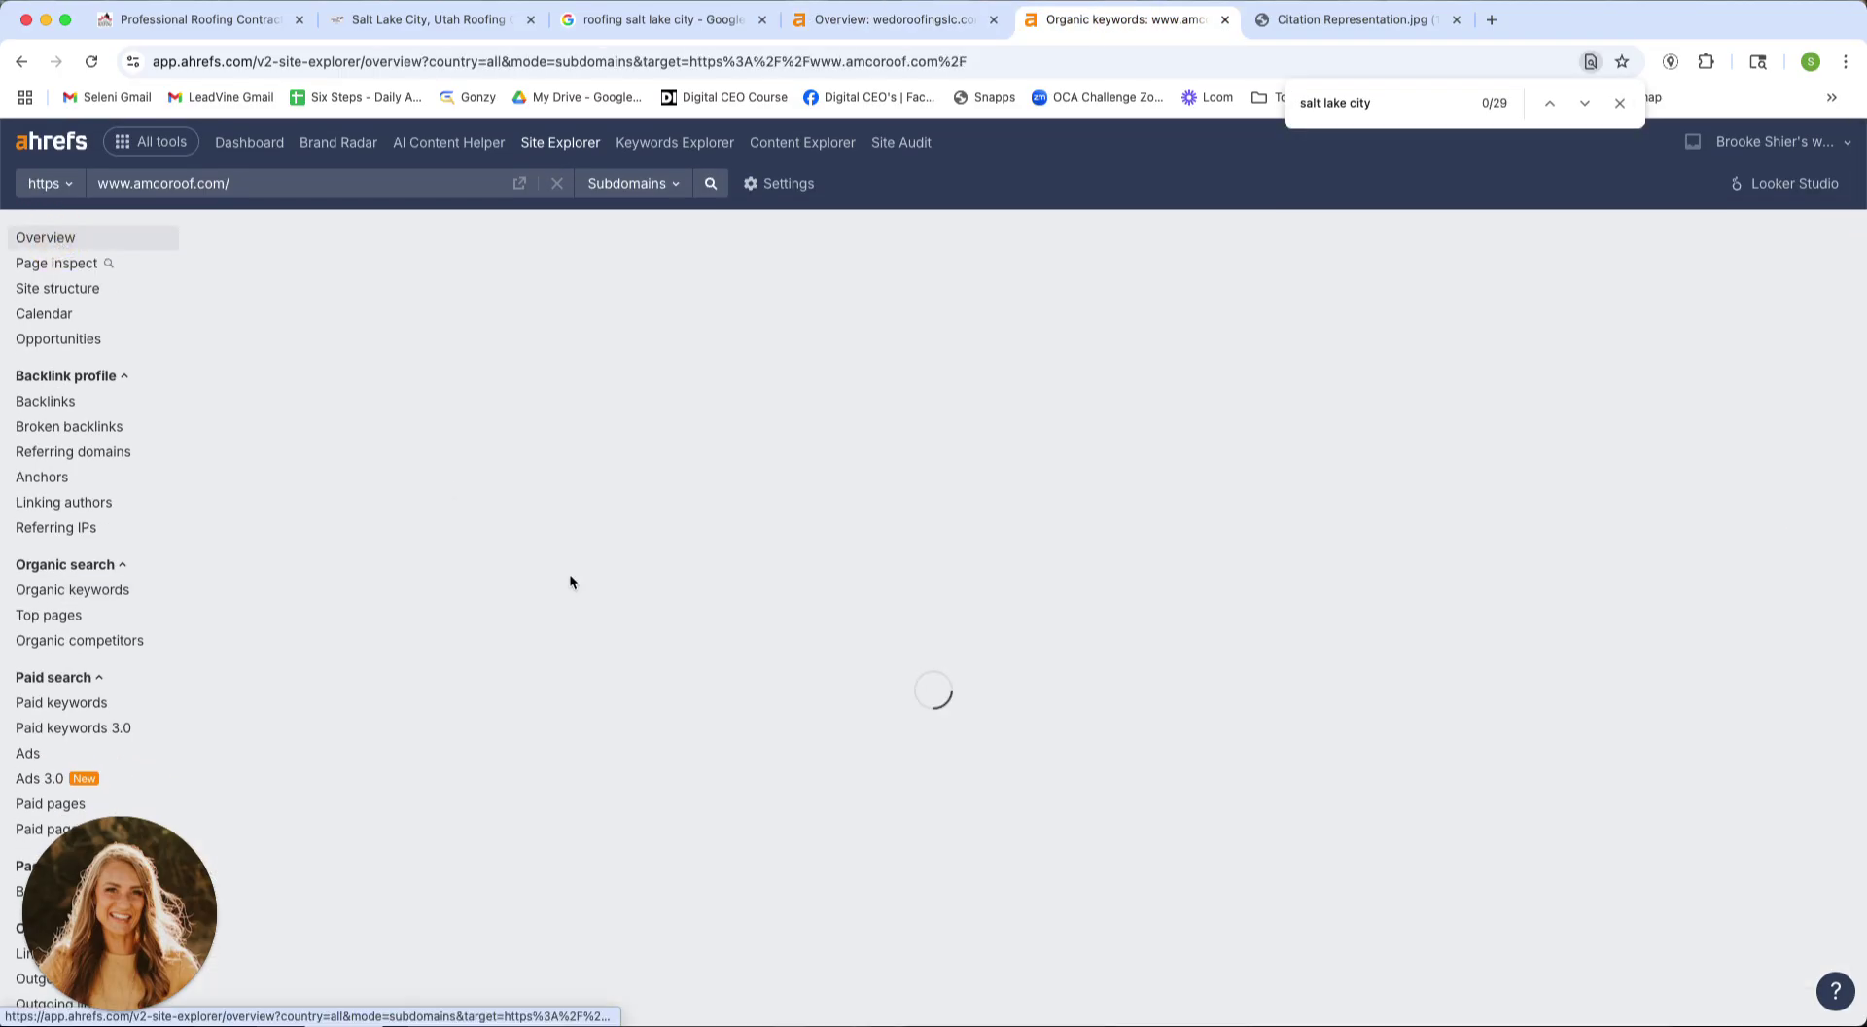
pyautogui.moveTo(735, 476); pyautogui.dragTo(832, 556)
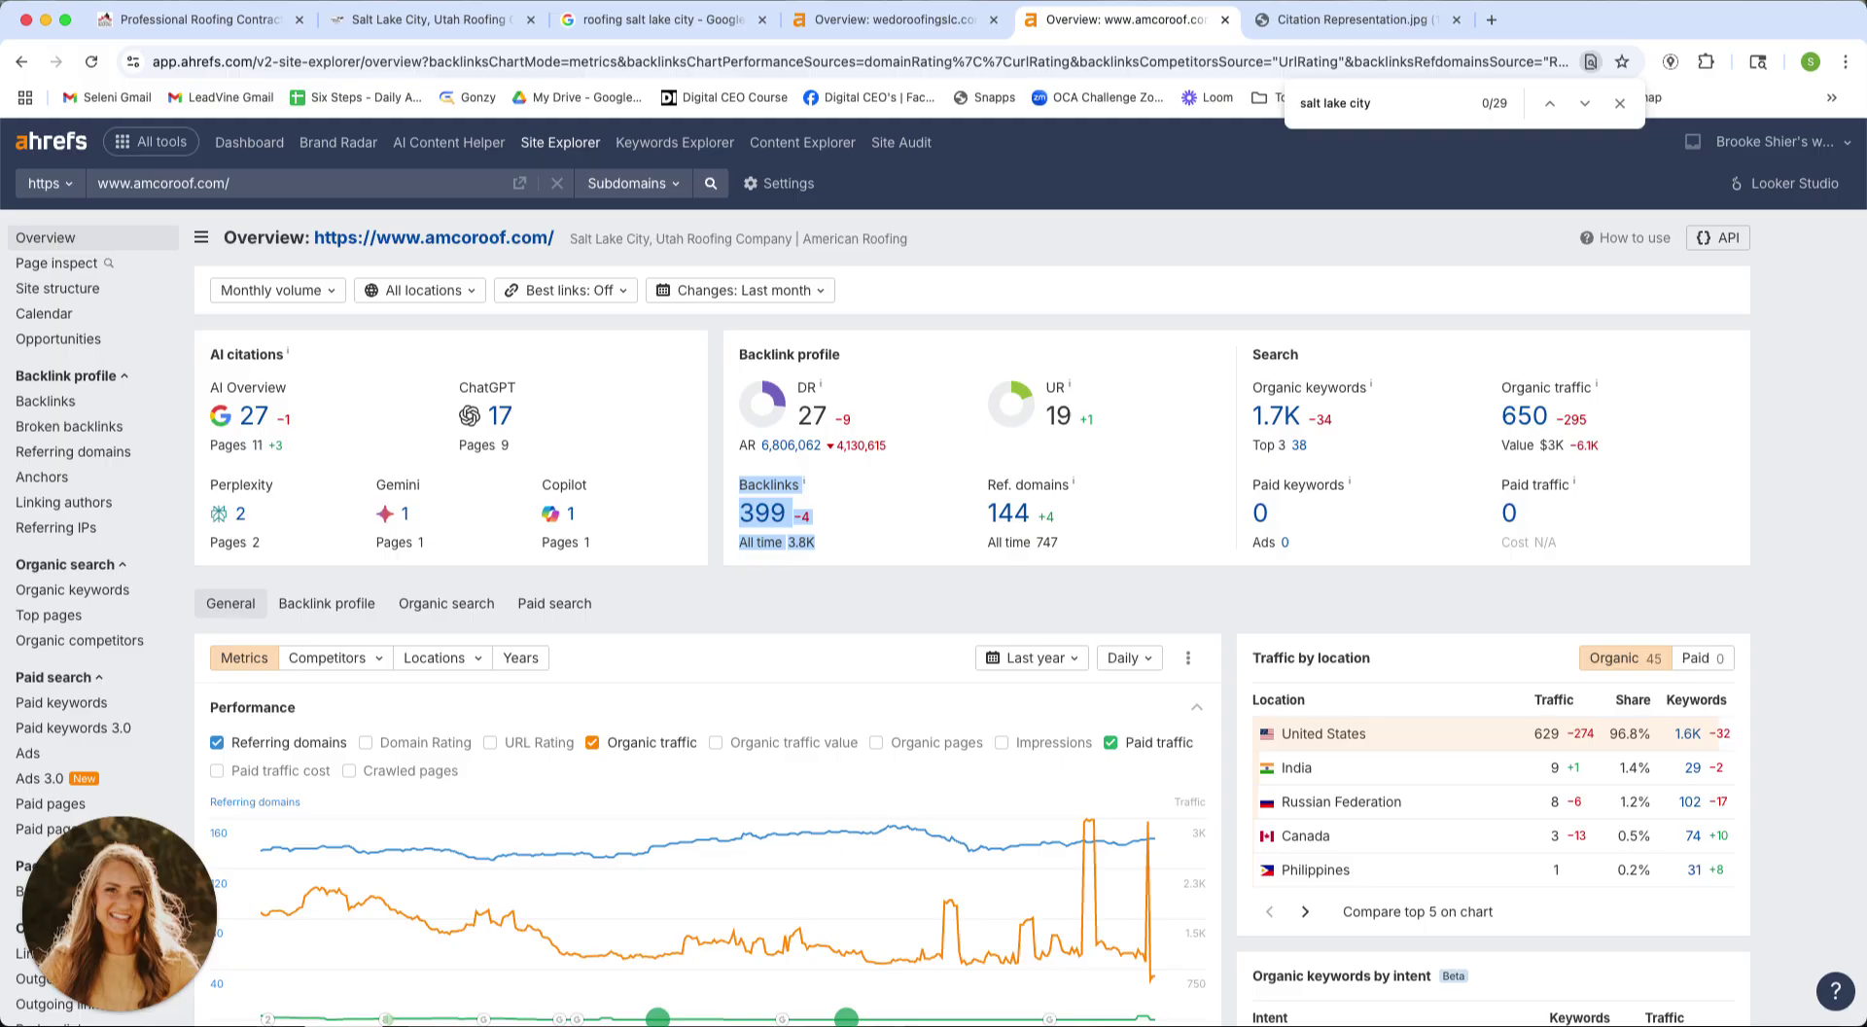
# - Open amcoroof.com's backlinks report, examine the referring pages, and return to the site's overview
pyautogui.click(767, 517)
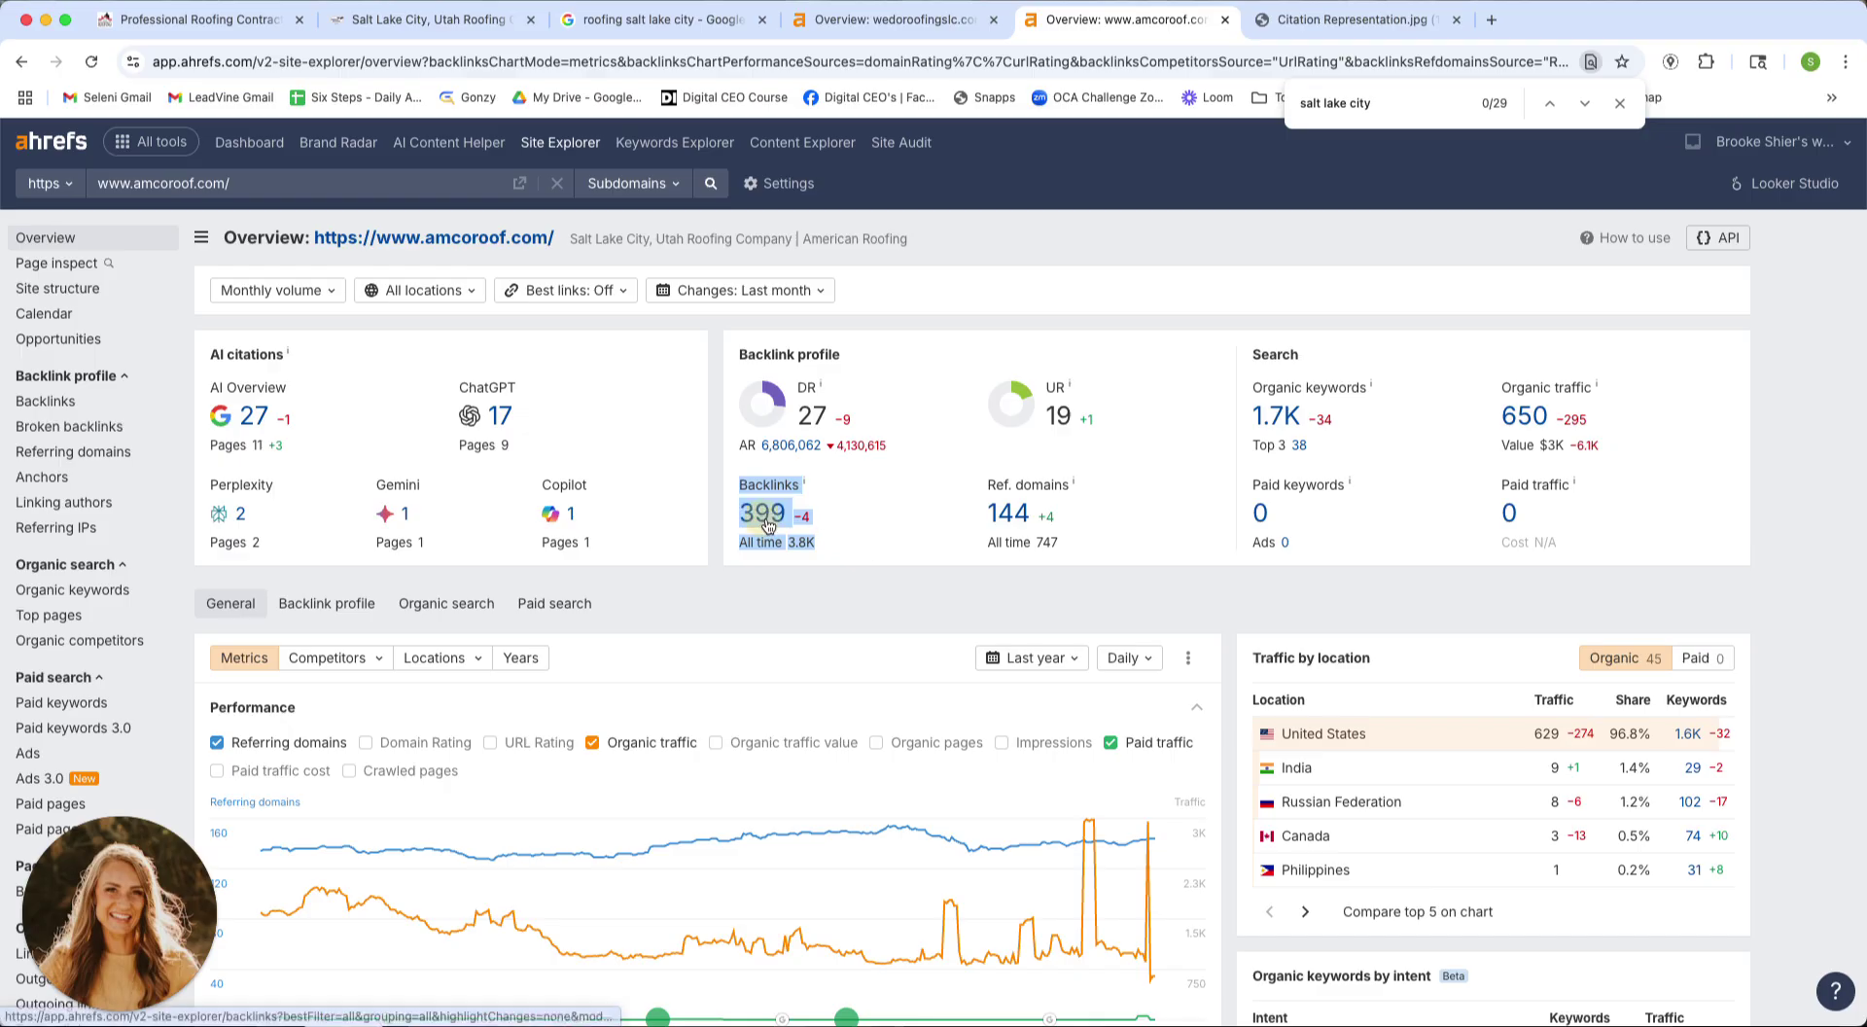
pyautogui.scroll(-5, 876, 850)
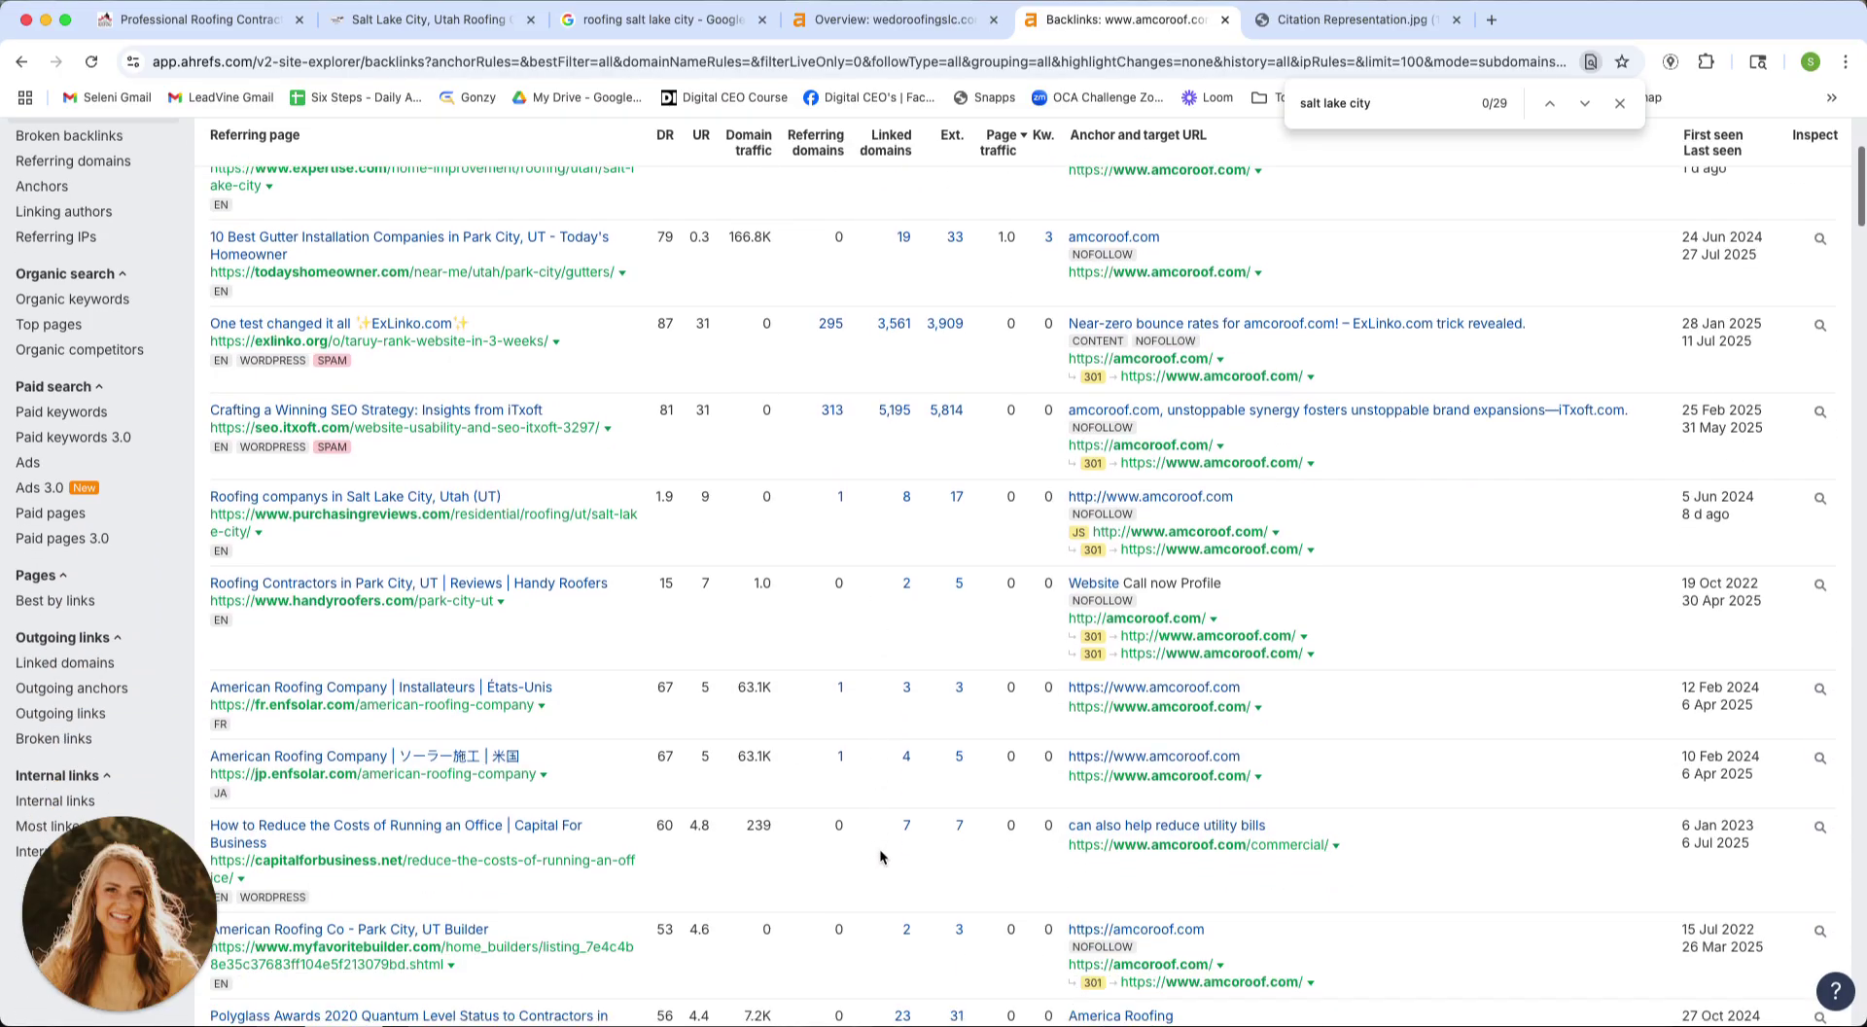
pyautogui.scroll(-6, 882, 852)
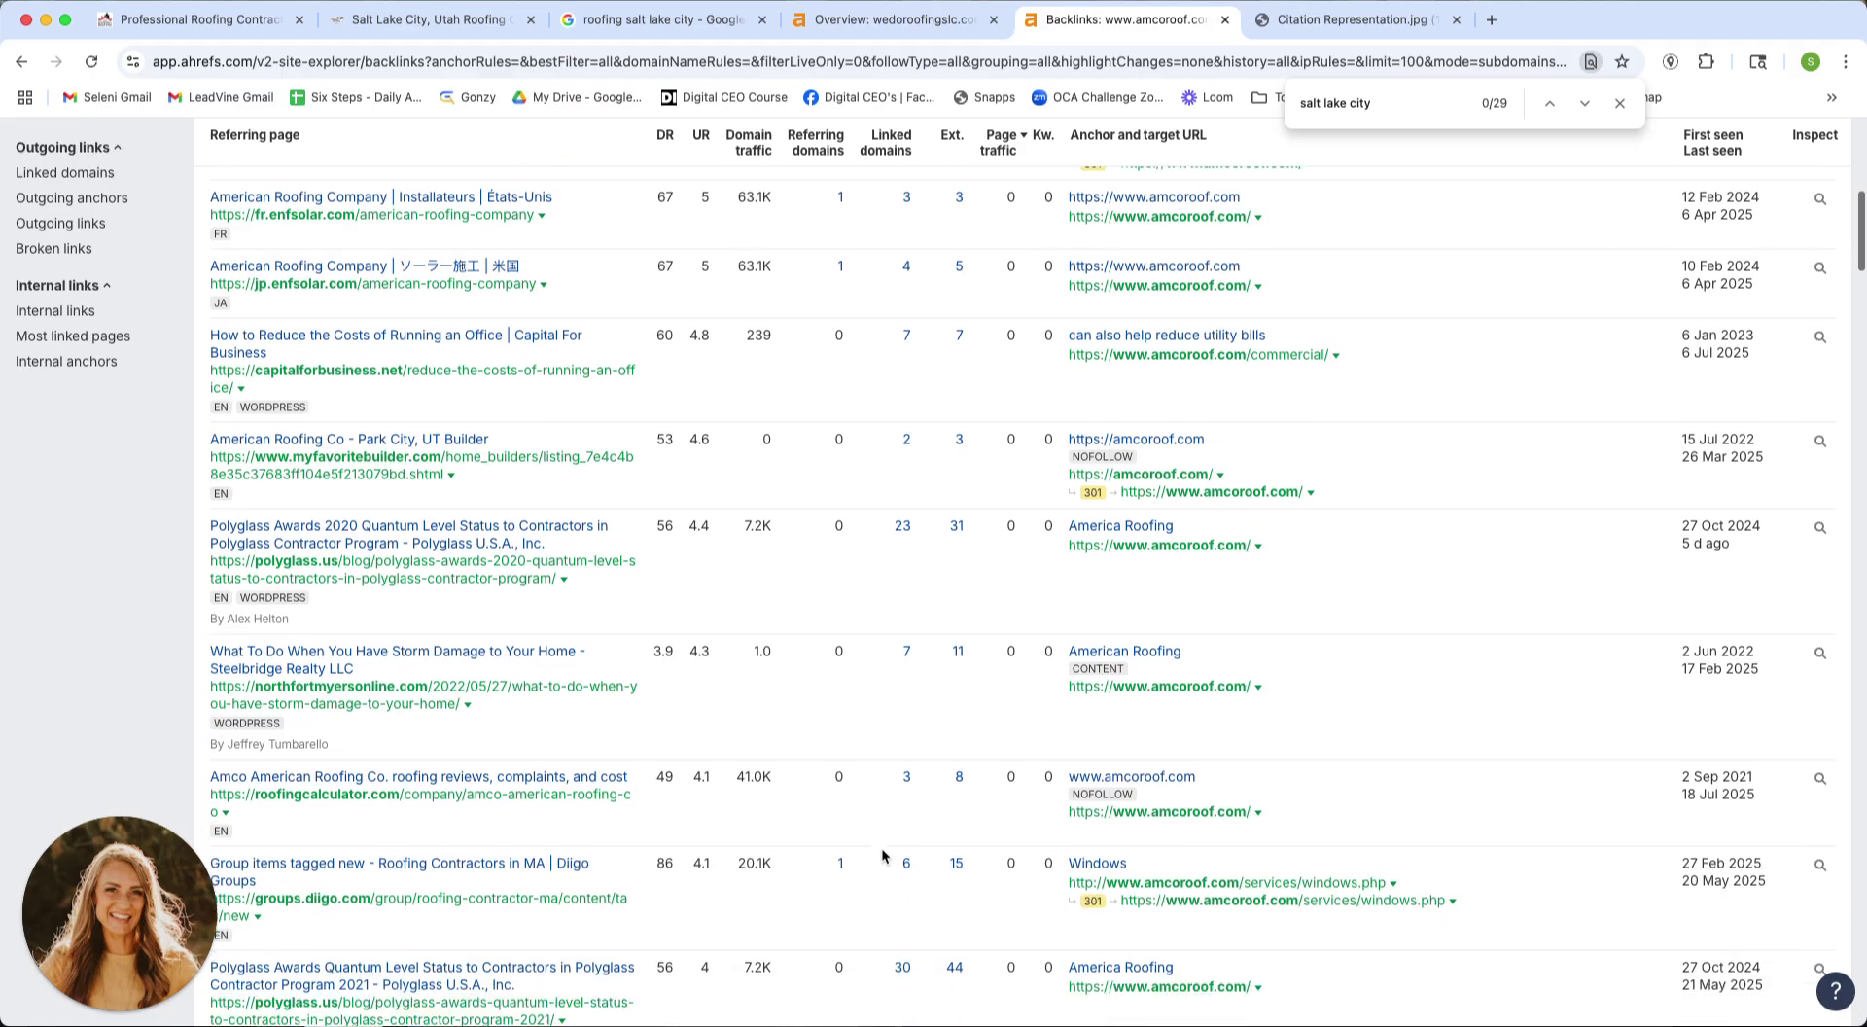
pyautogui.scroll(-5, 880, 847)
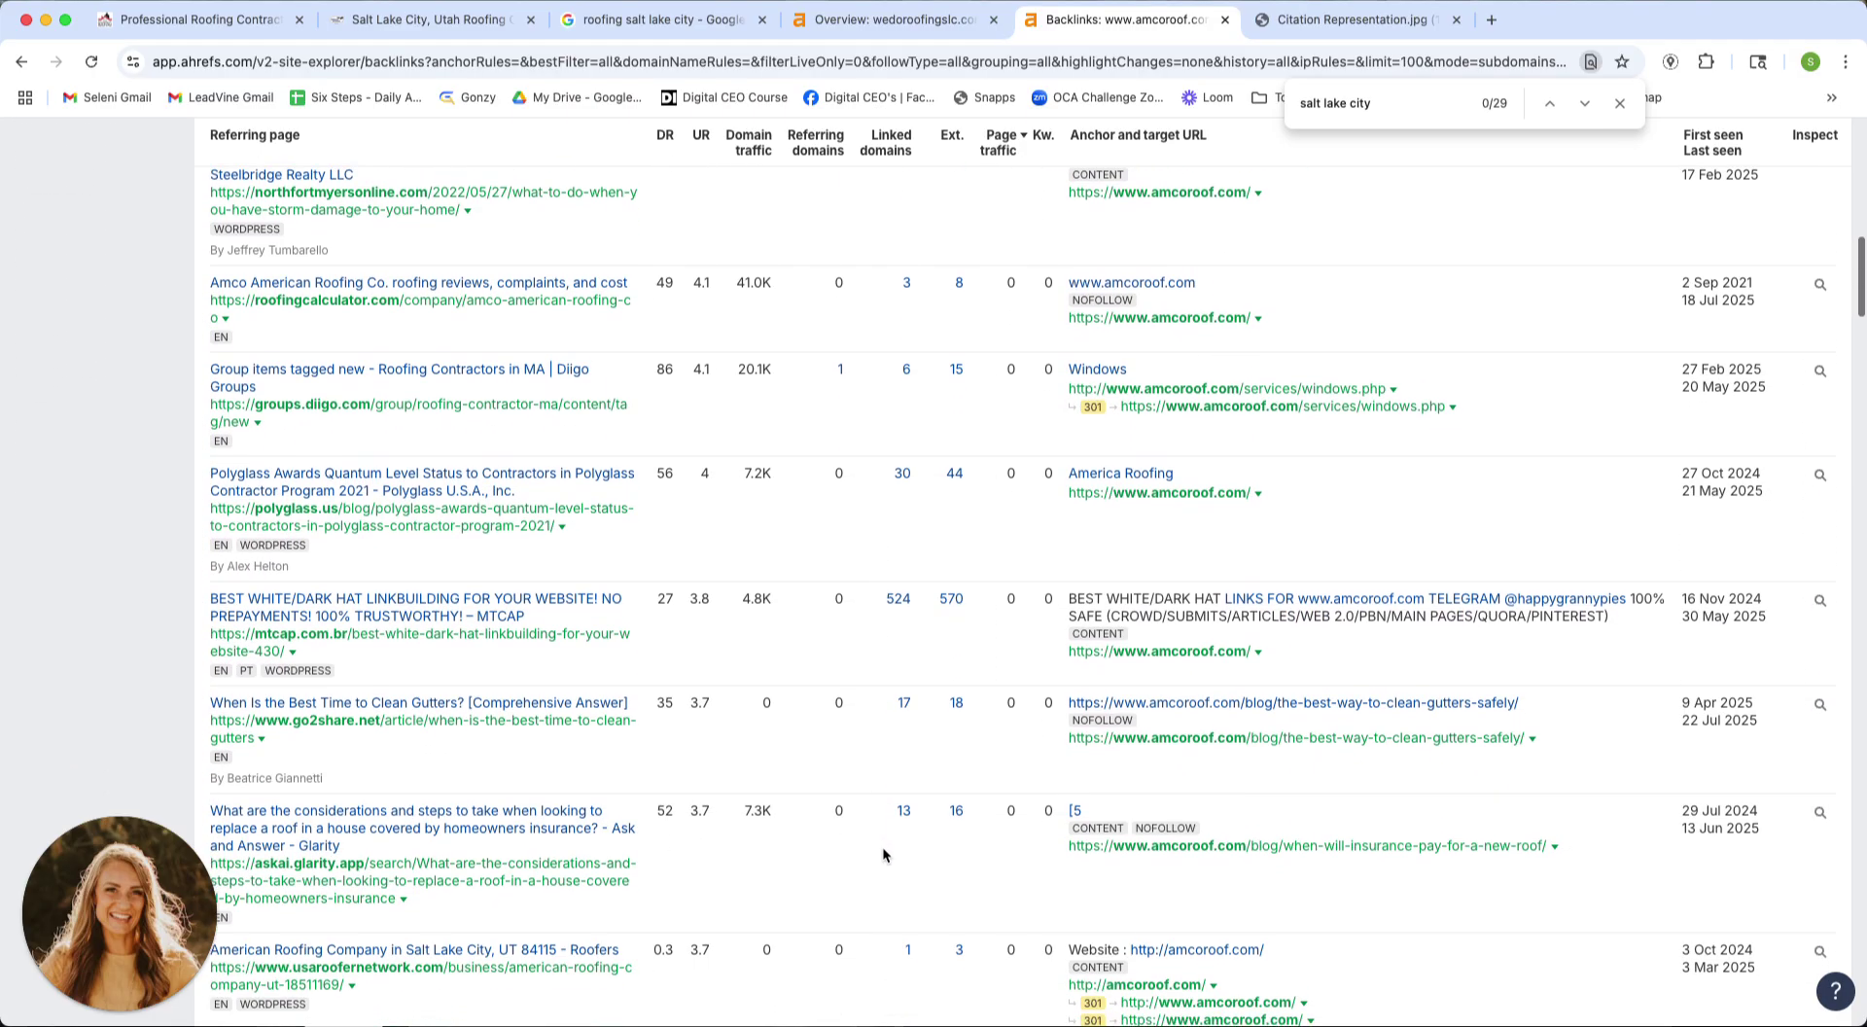
pyautogui.scroll(-2, 884, 847)
pyautogui.scroll(15, 886, 845)
pyautogui.scroll(2, 894, 844)
pyautogui.press('super+bracketleft')
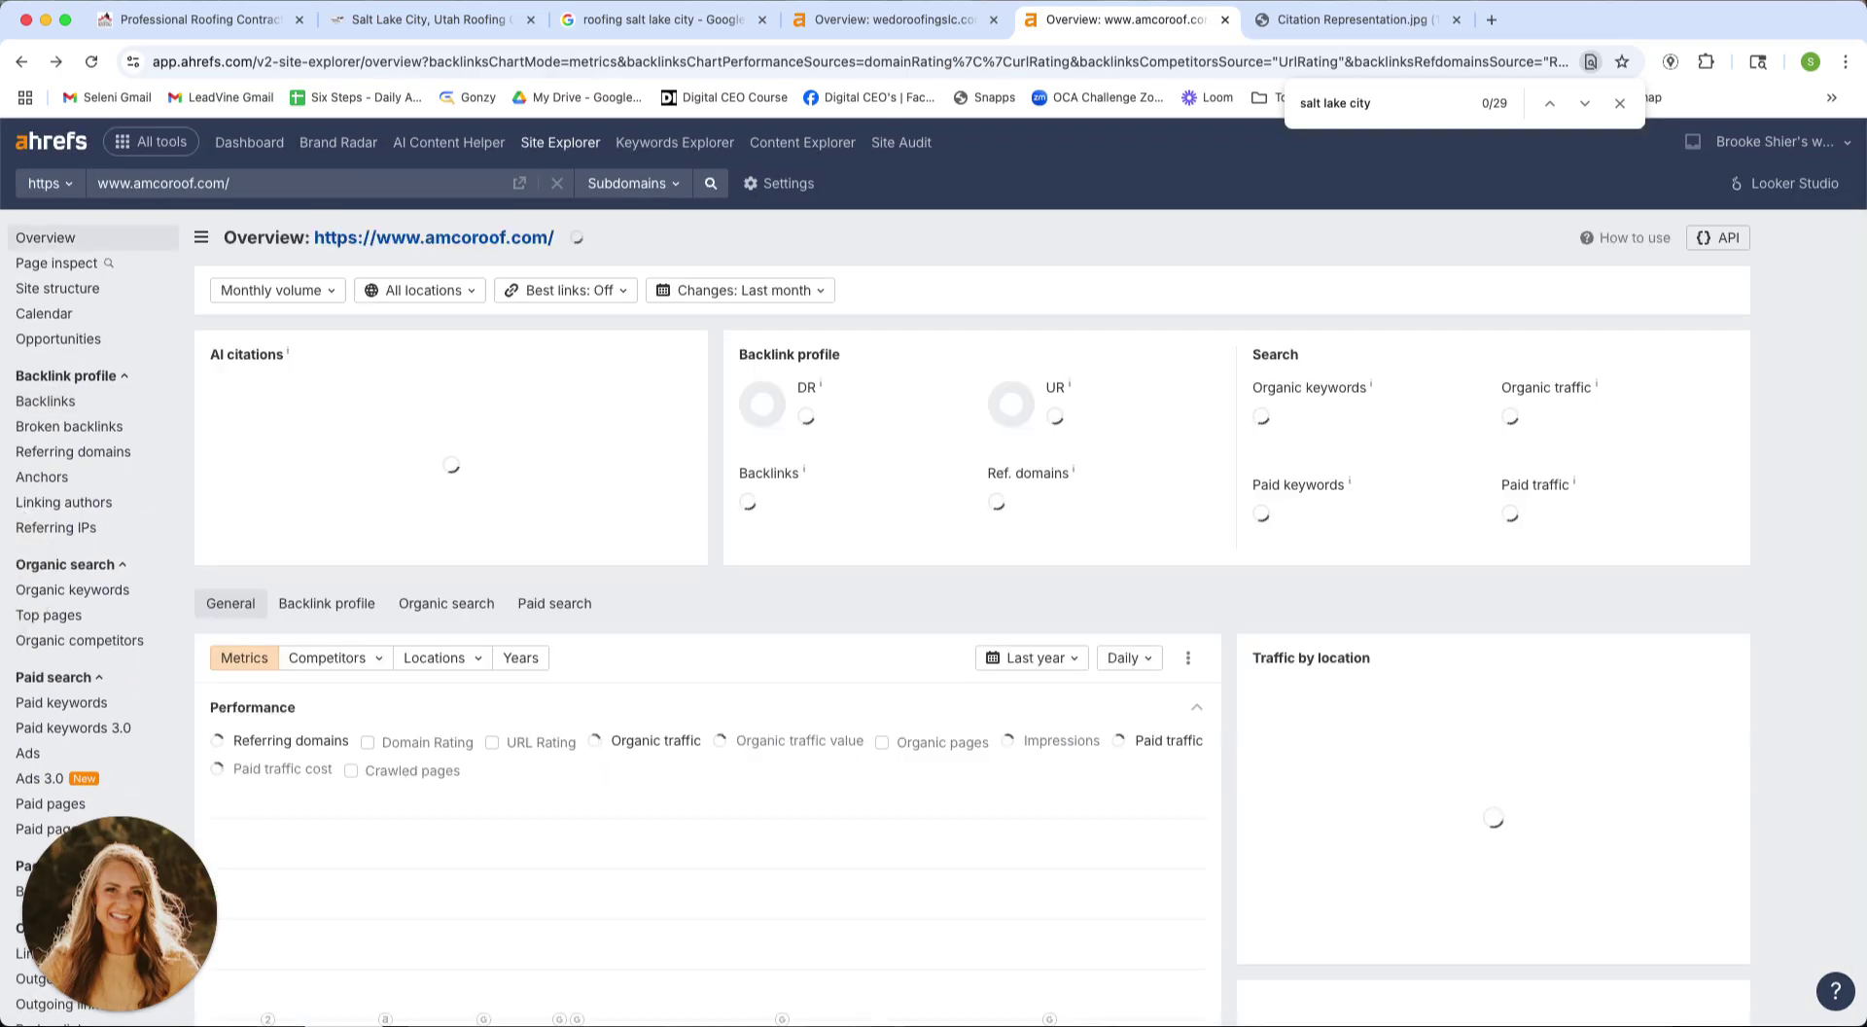
# - Review the wedoroofingslc.com homepage from the hero section through the services and testimonials, and return to its beginning
pyautogui.click(199, 20)
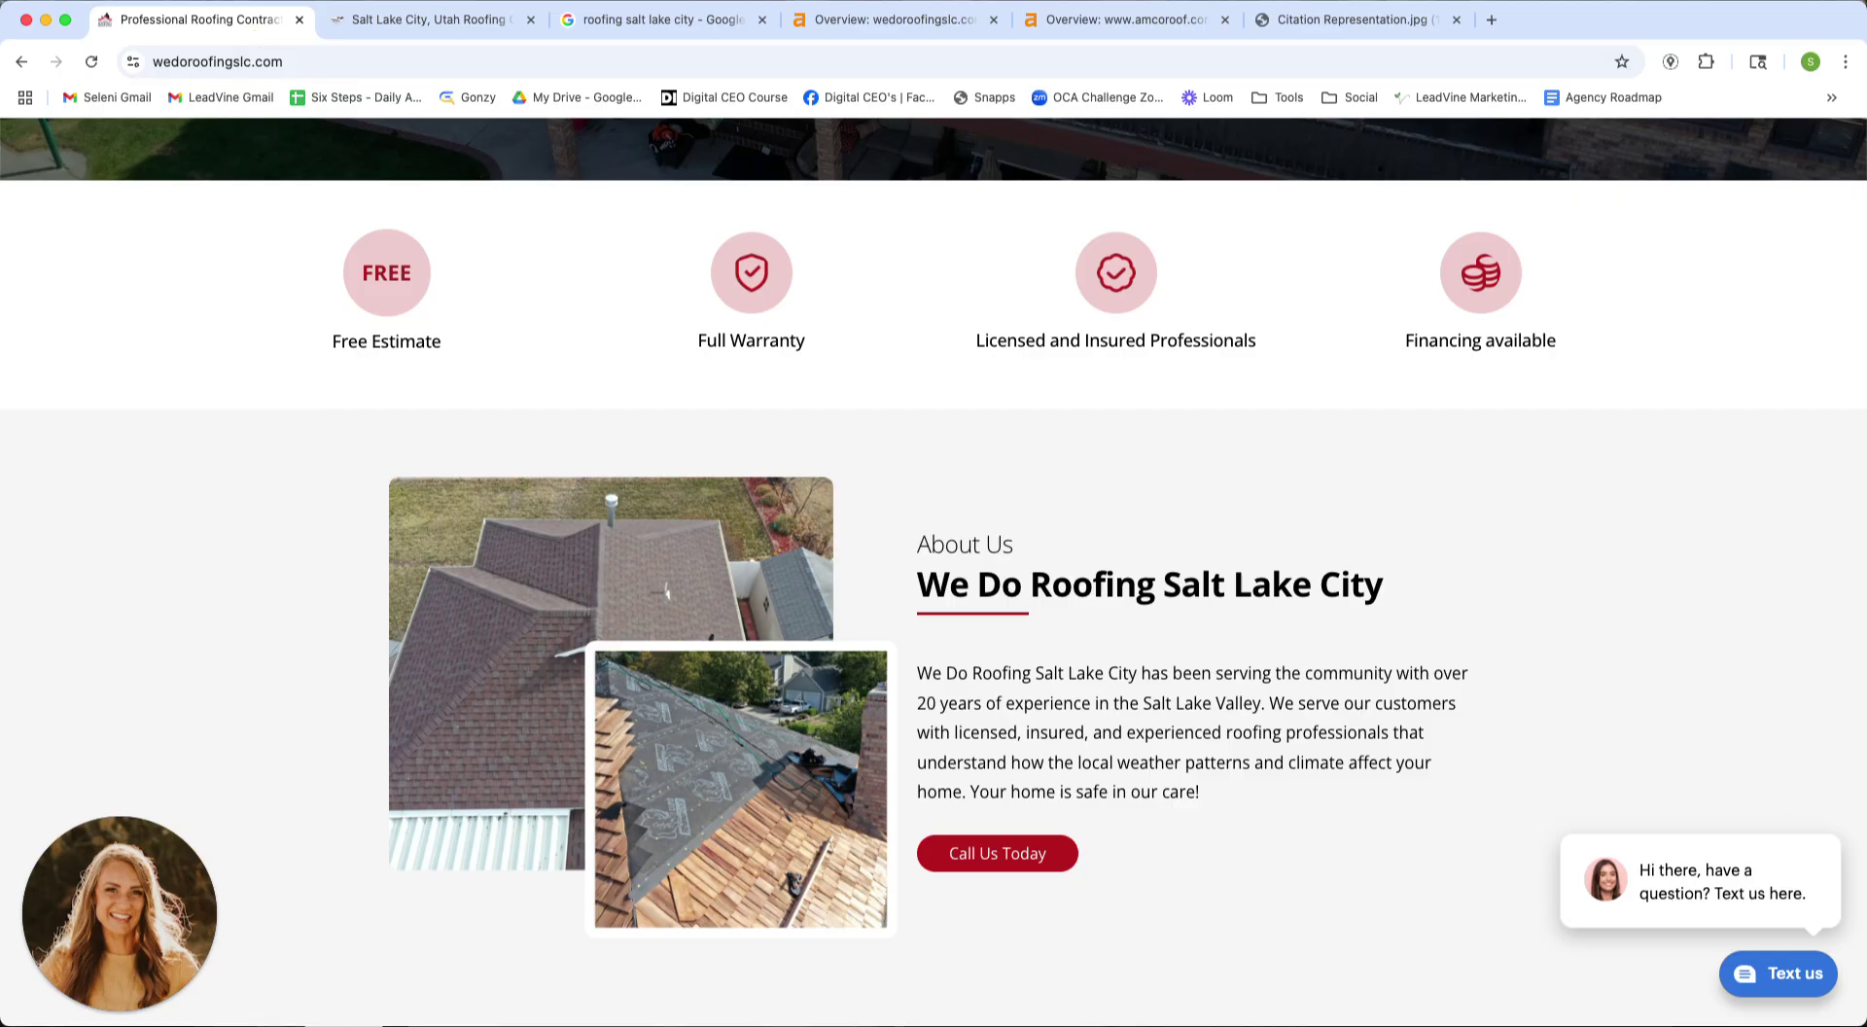
pyautogui.scroll(10, 954, 837)
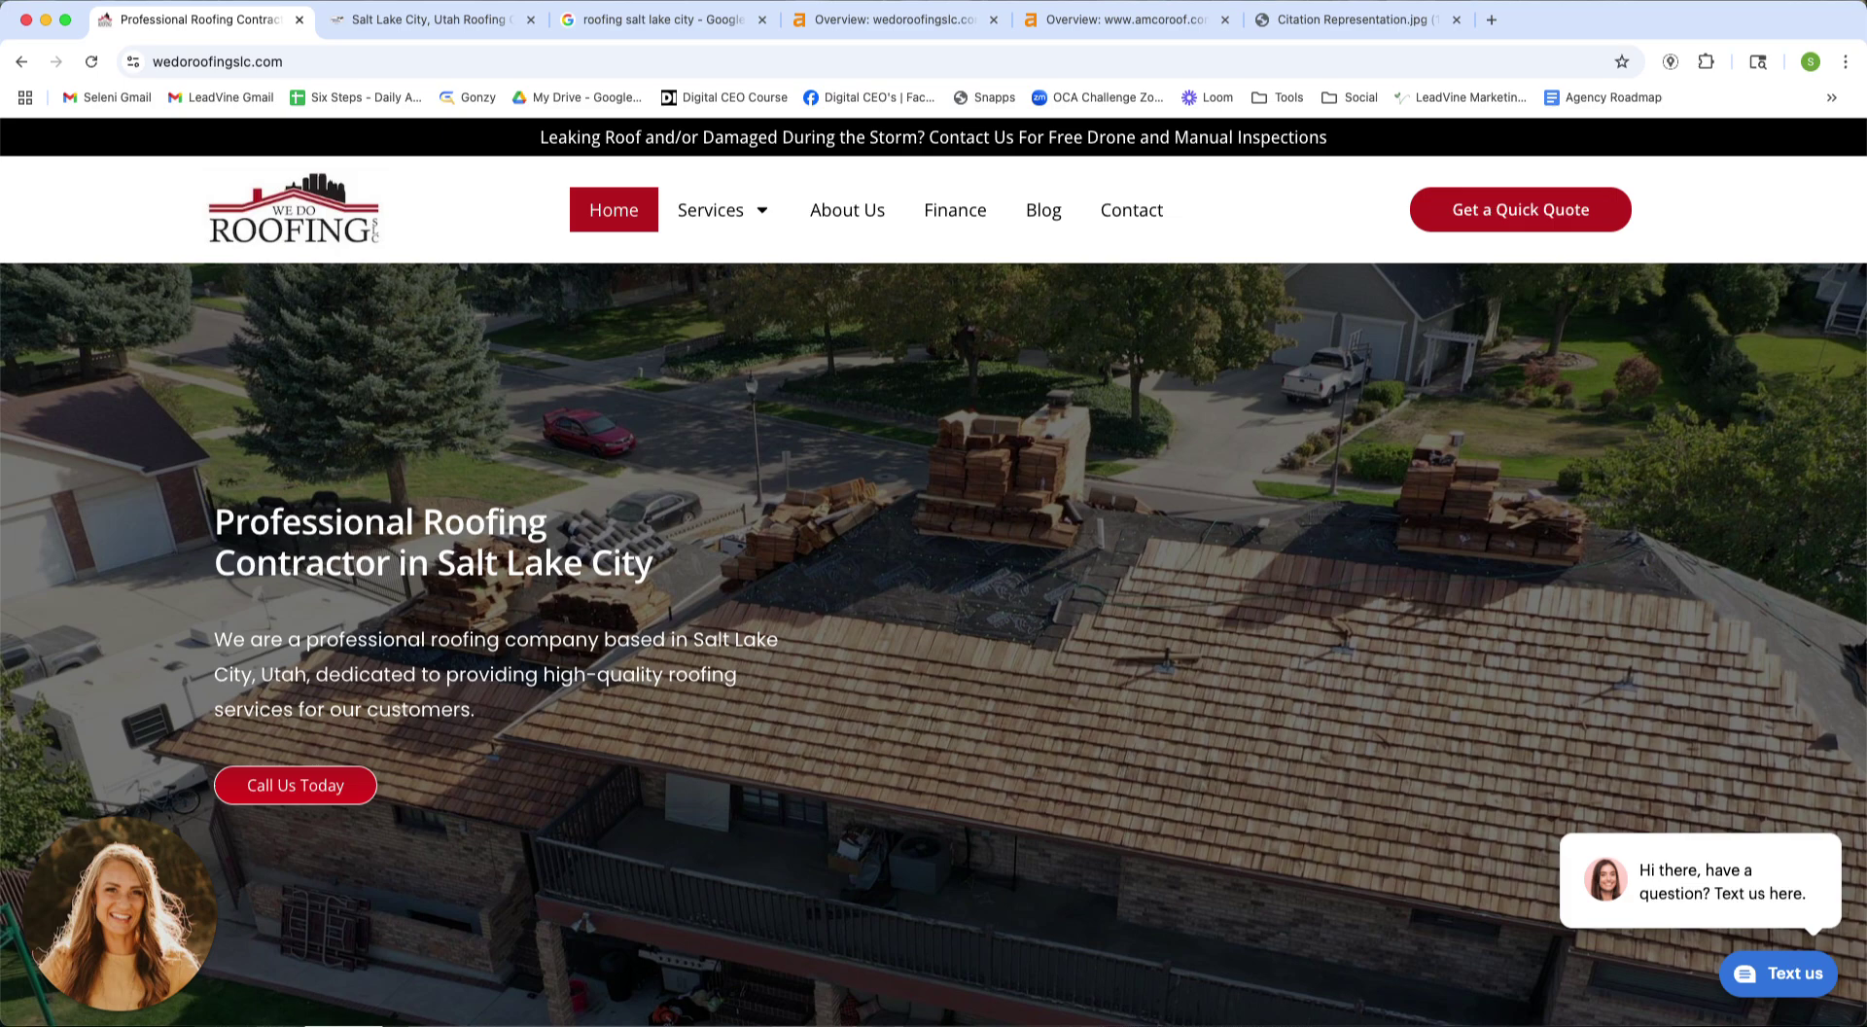
pyautogui.scroll(-3, 1421, 642)
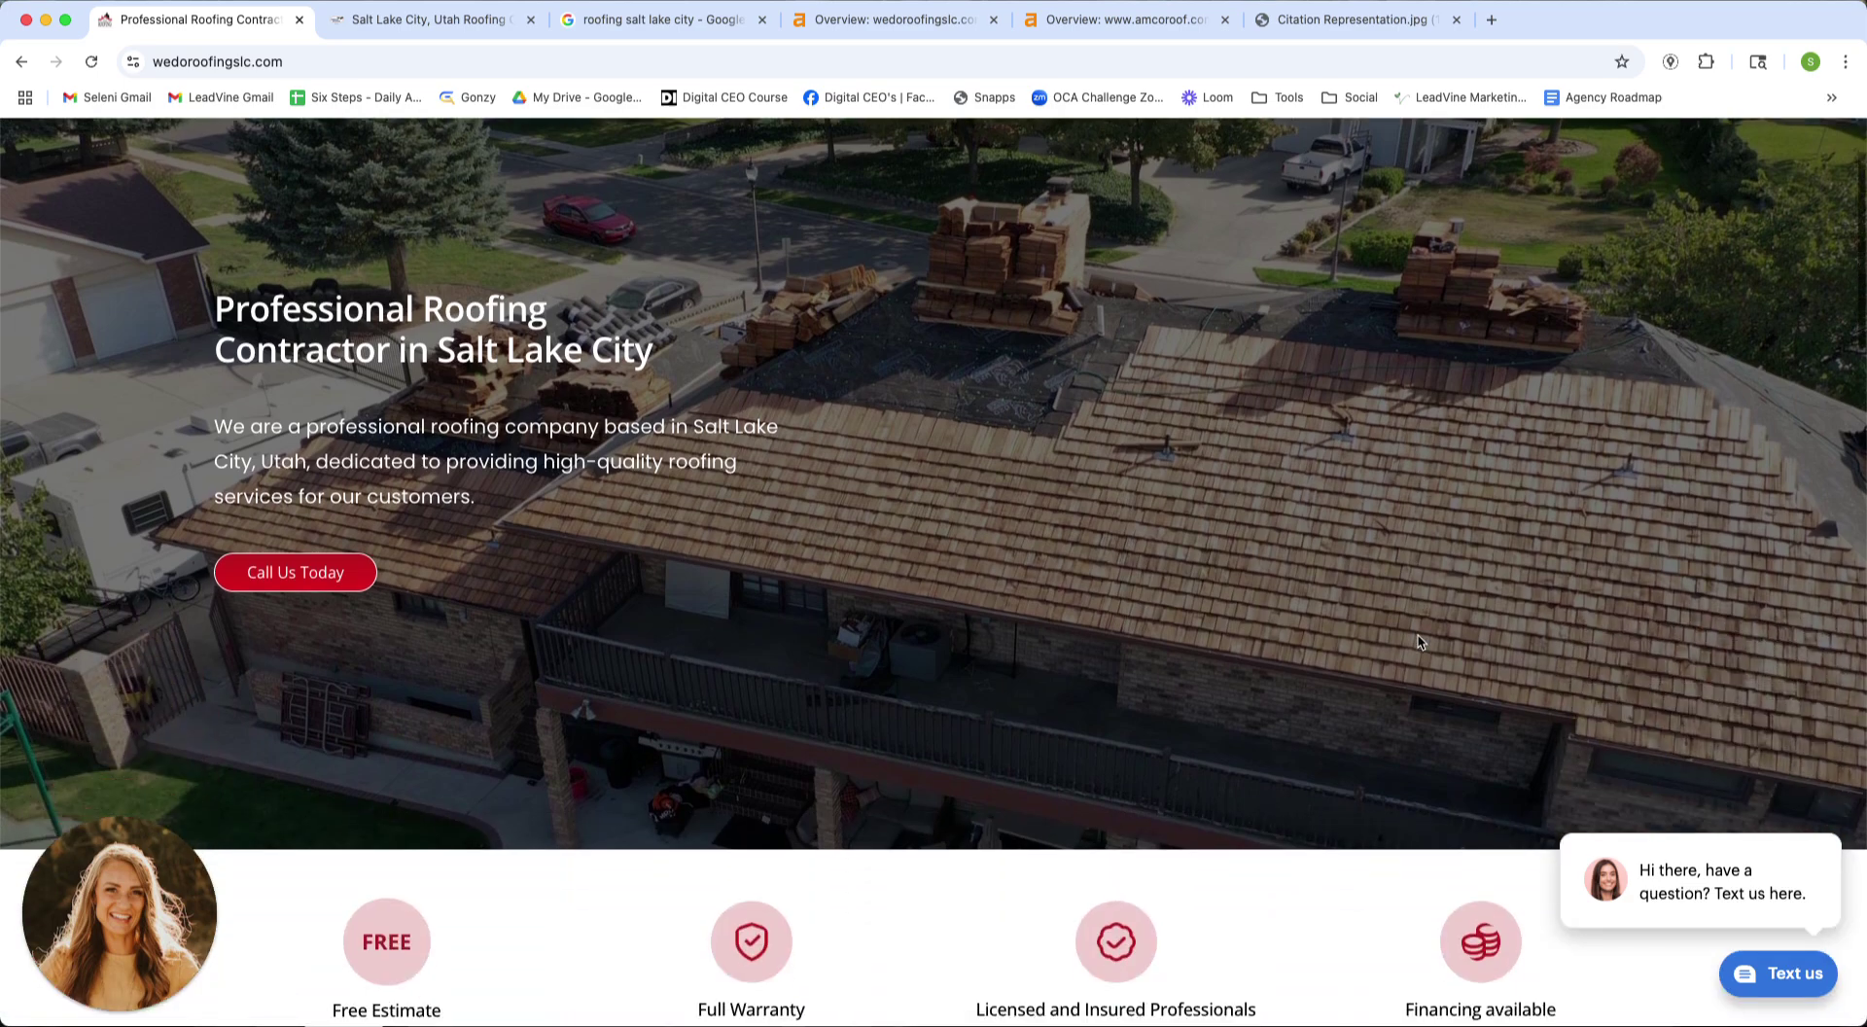
pyautogui.scroll(-7, 1422, 636)
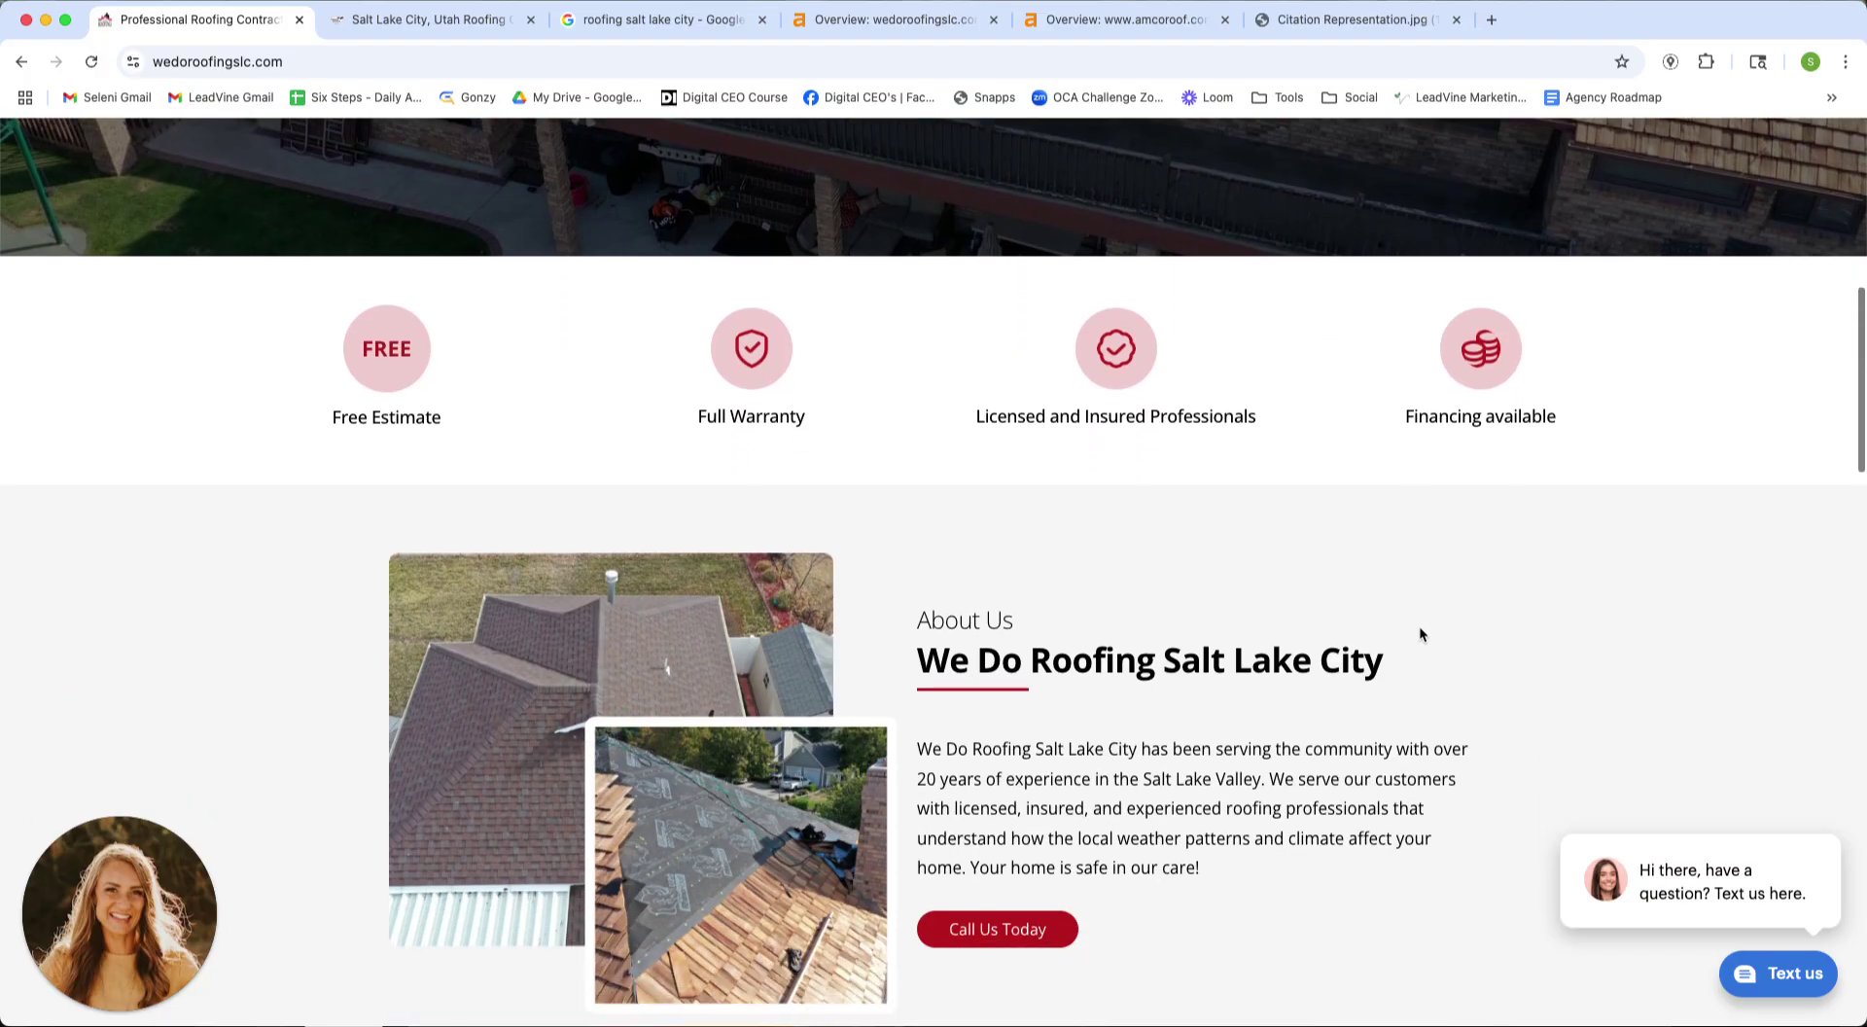
pyautogui.scroll(-8, 1420, 628)
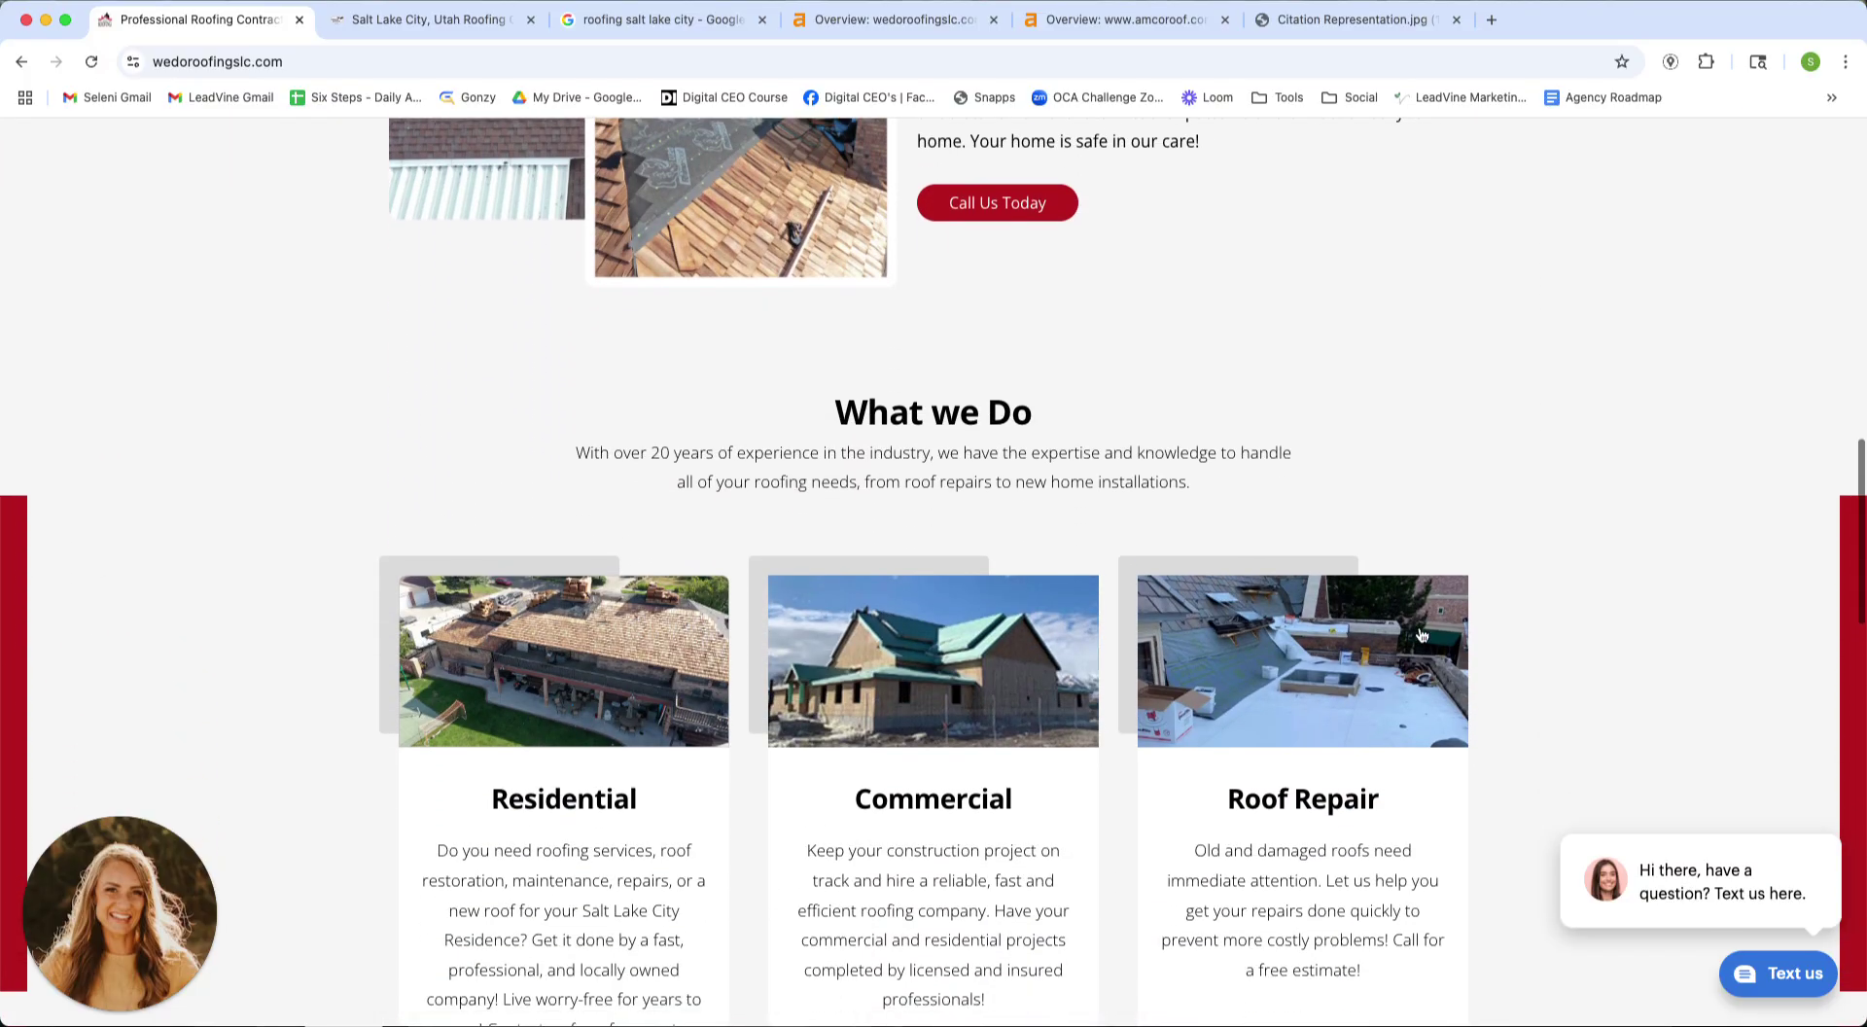
pyautogui.scroll(-4, 1419, 634)
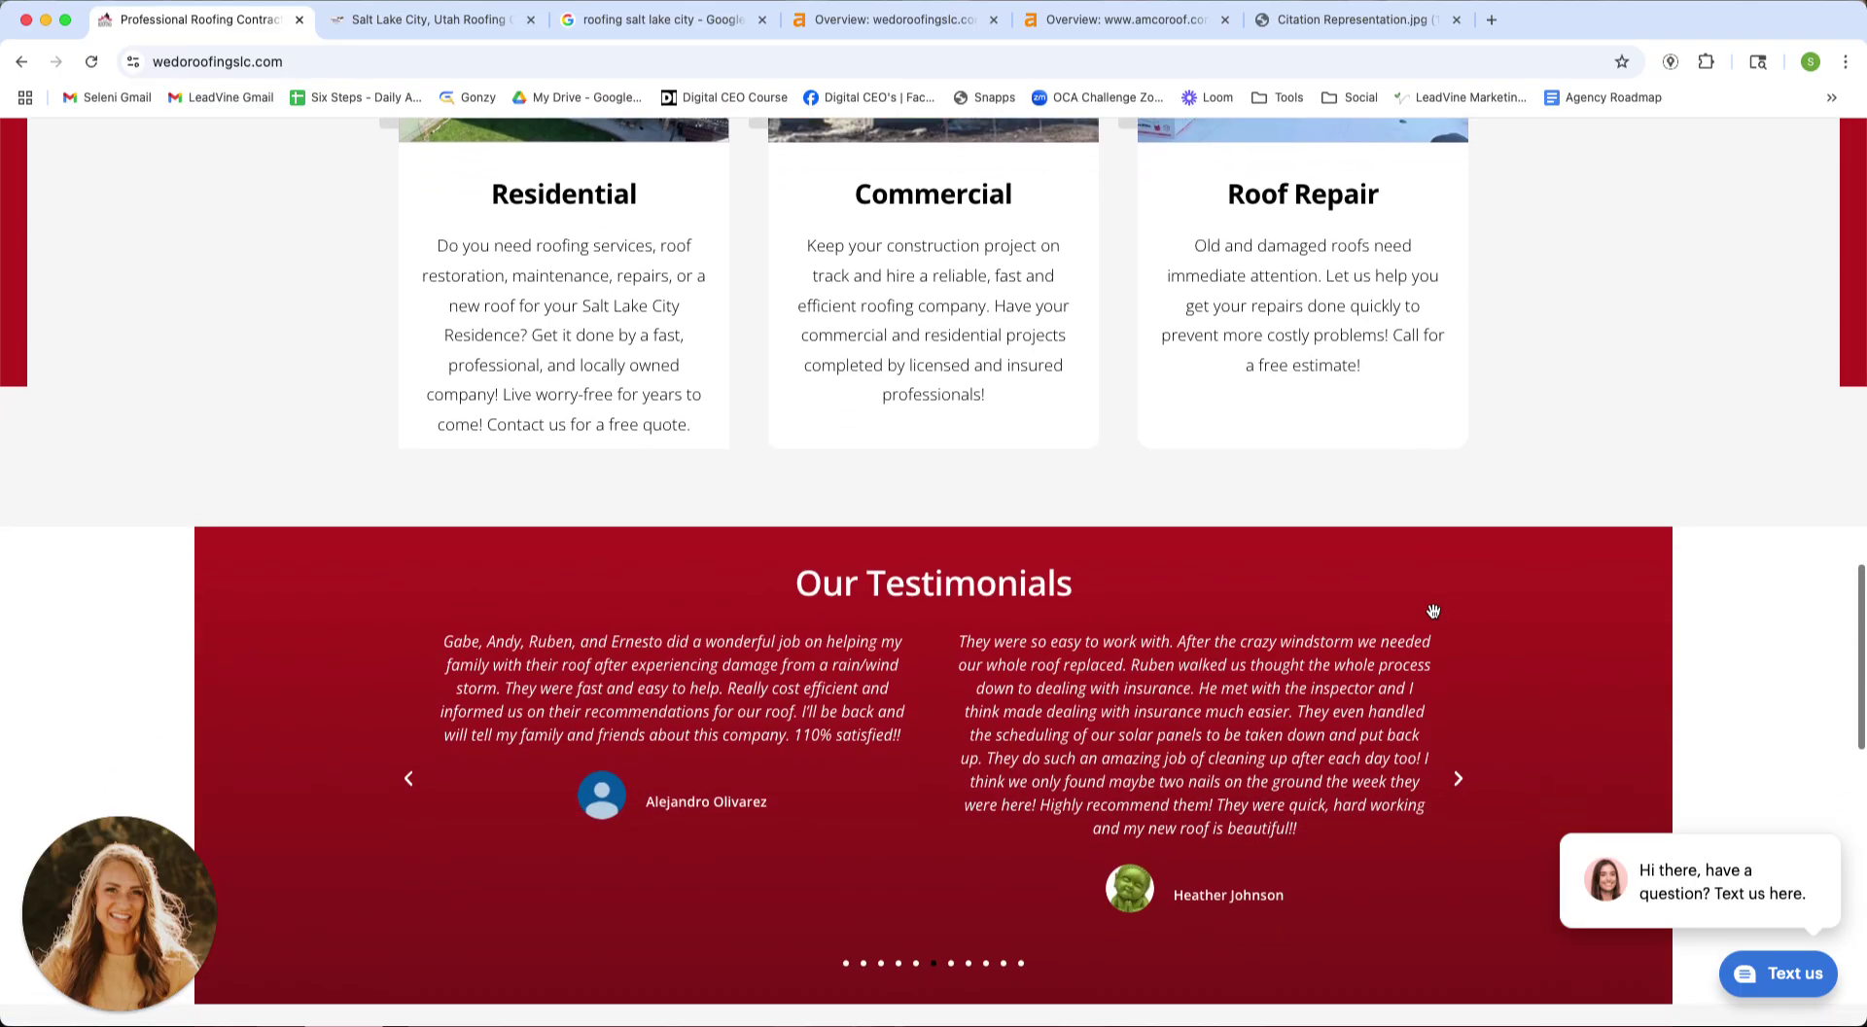
pyautogui.press('Home')
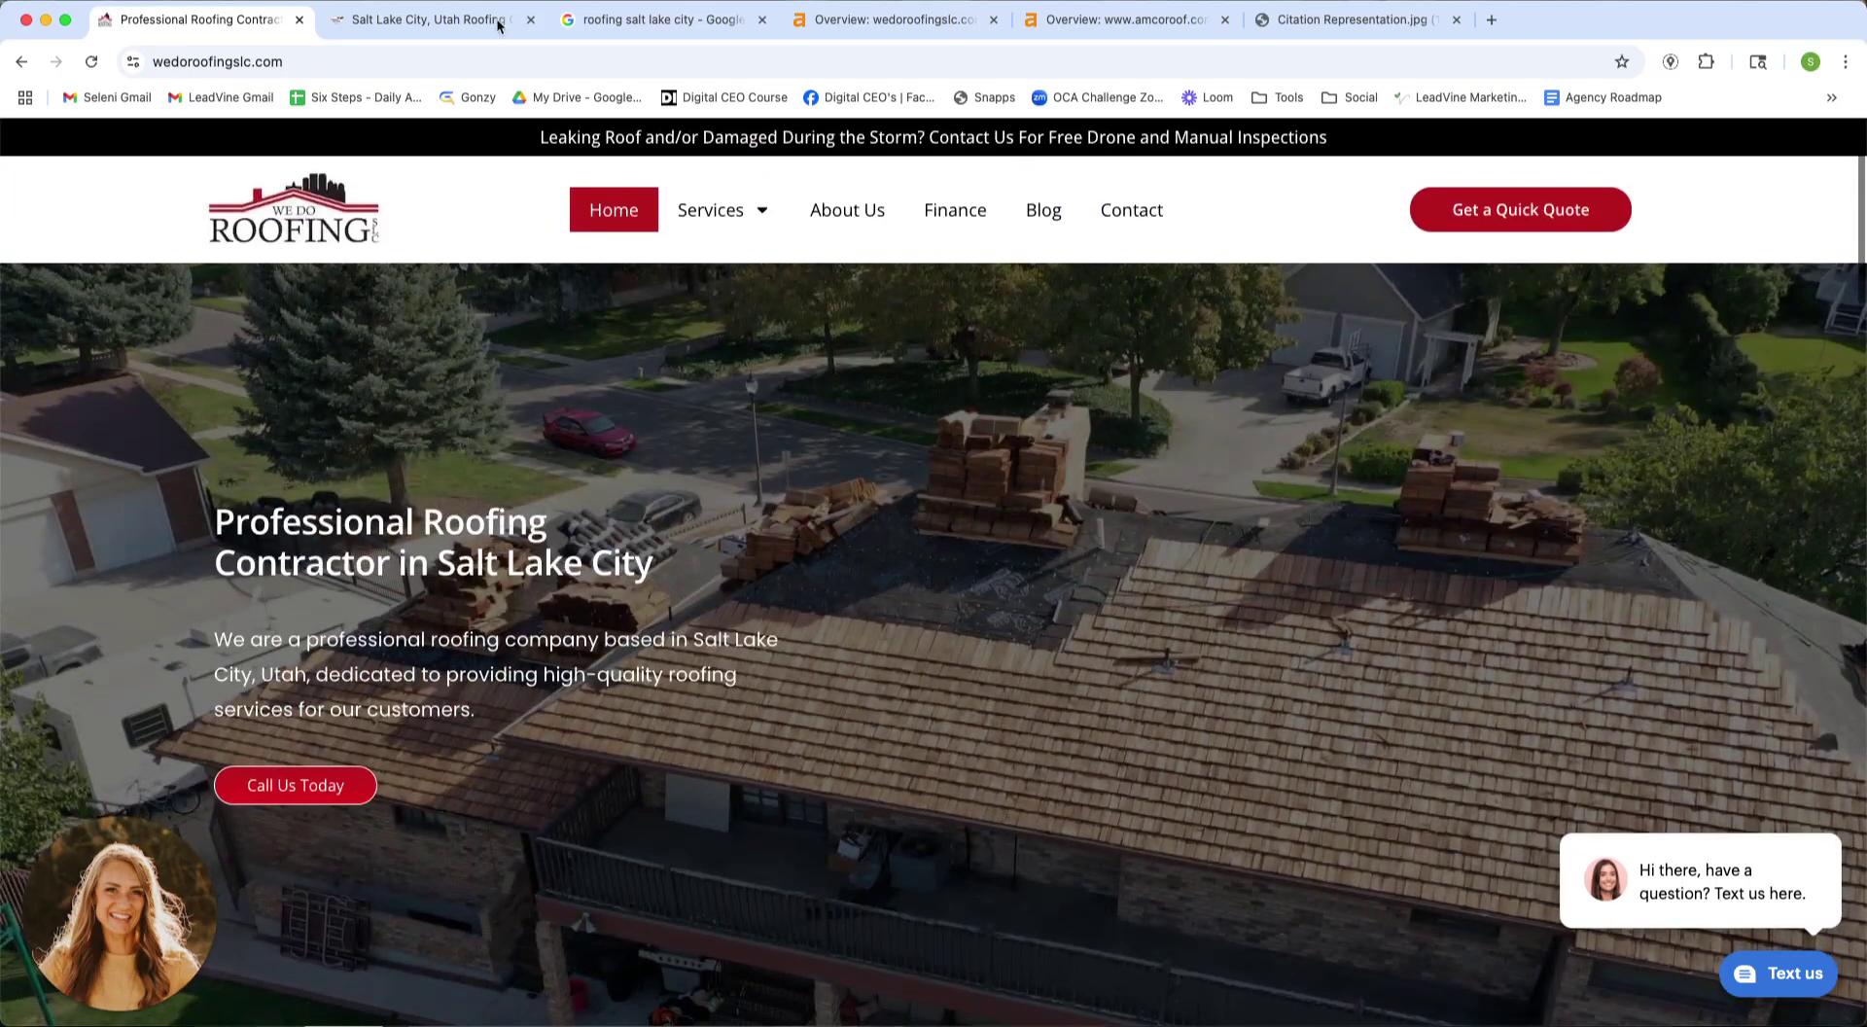
# - View the Citation Representation.jpg image again and highlight the backlinks figures in wedoroofingslc.com's Ahrefs overview
pyautogui.click(1392, 29)
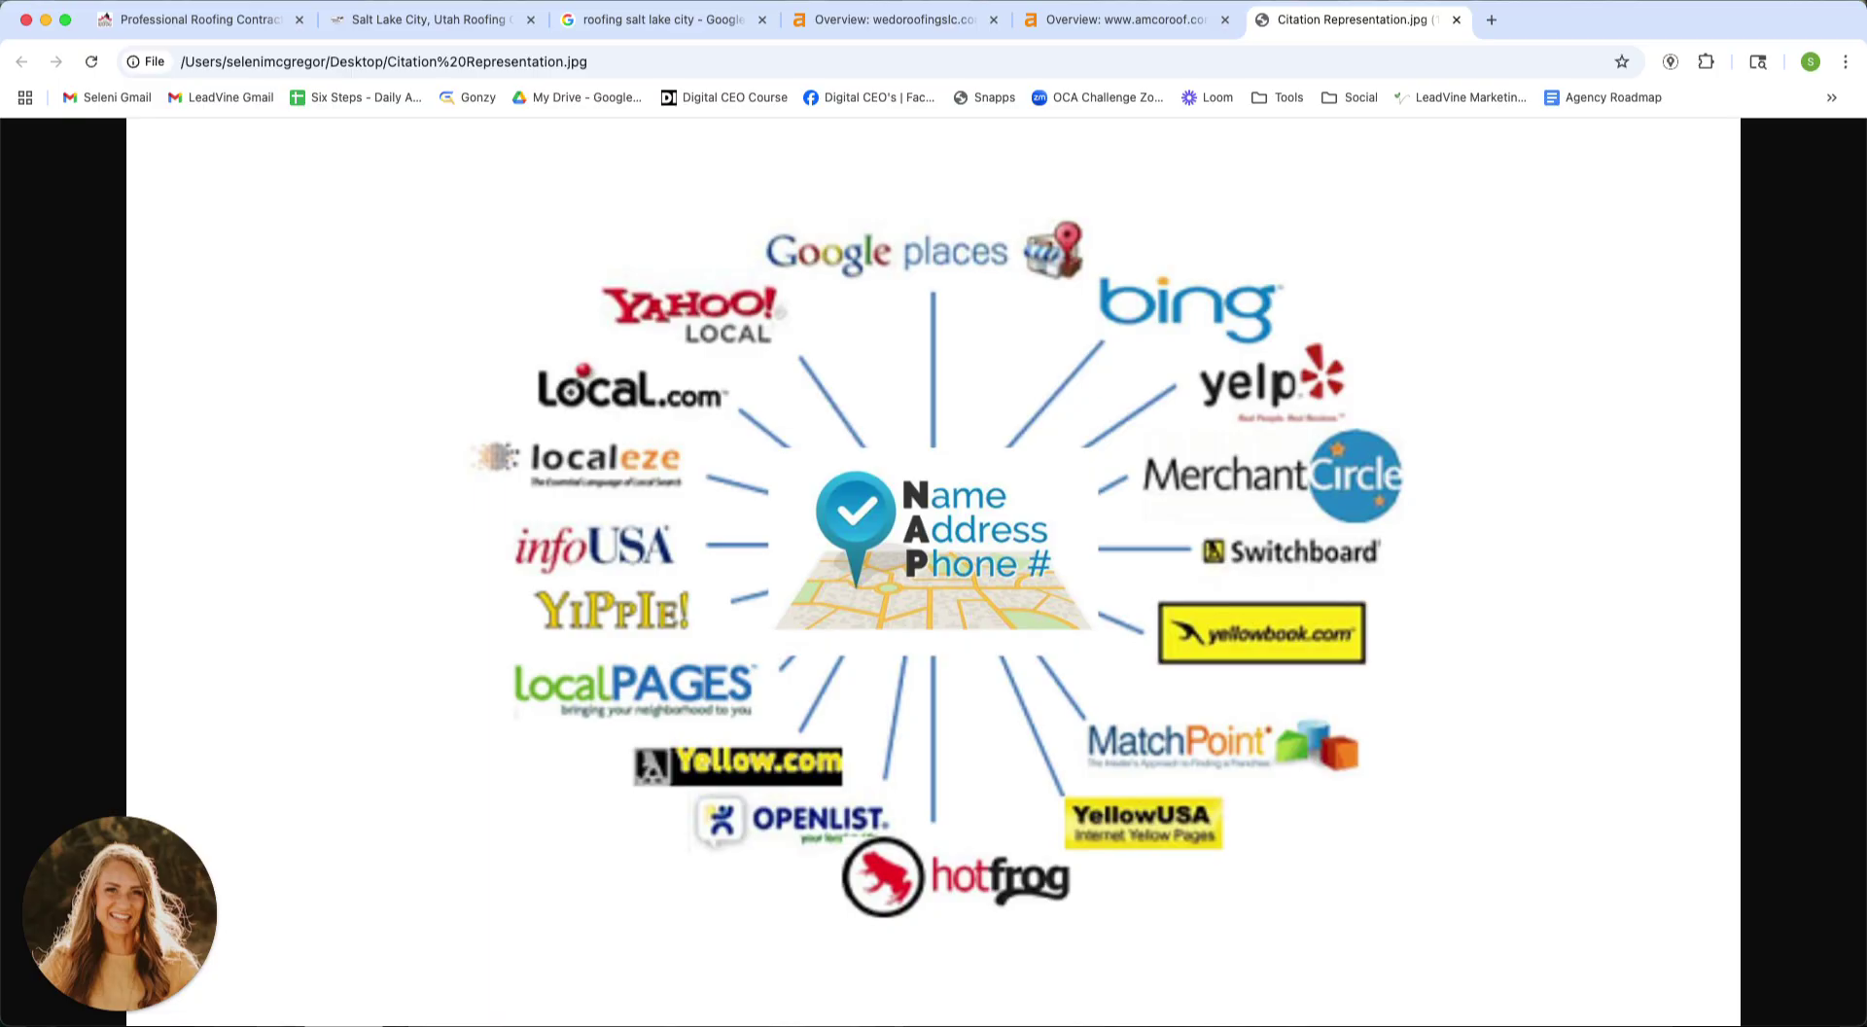
pyautogui.click(933, 20)
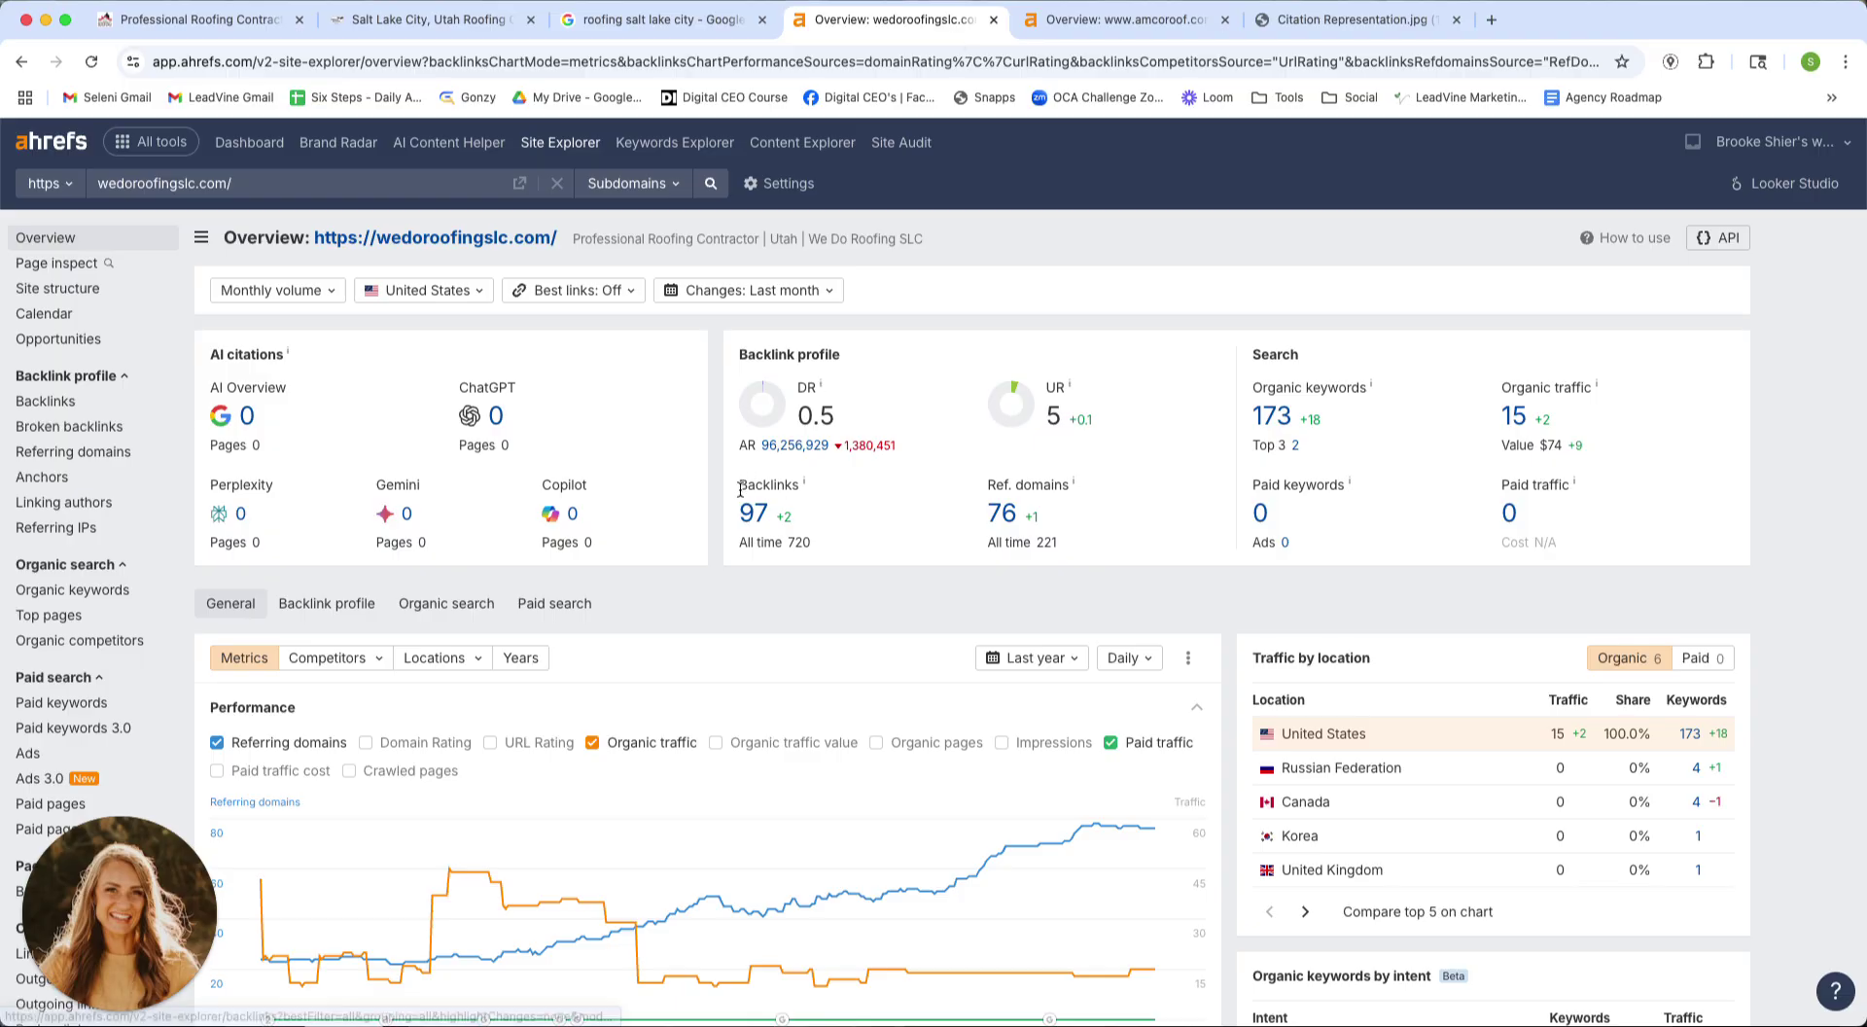
pyautogui.moveTo(737, 478); pyautogui.dragTo(817, 574)
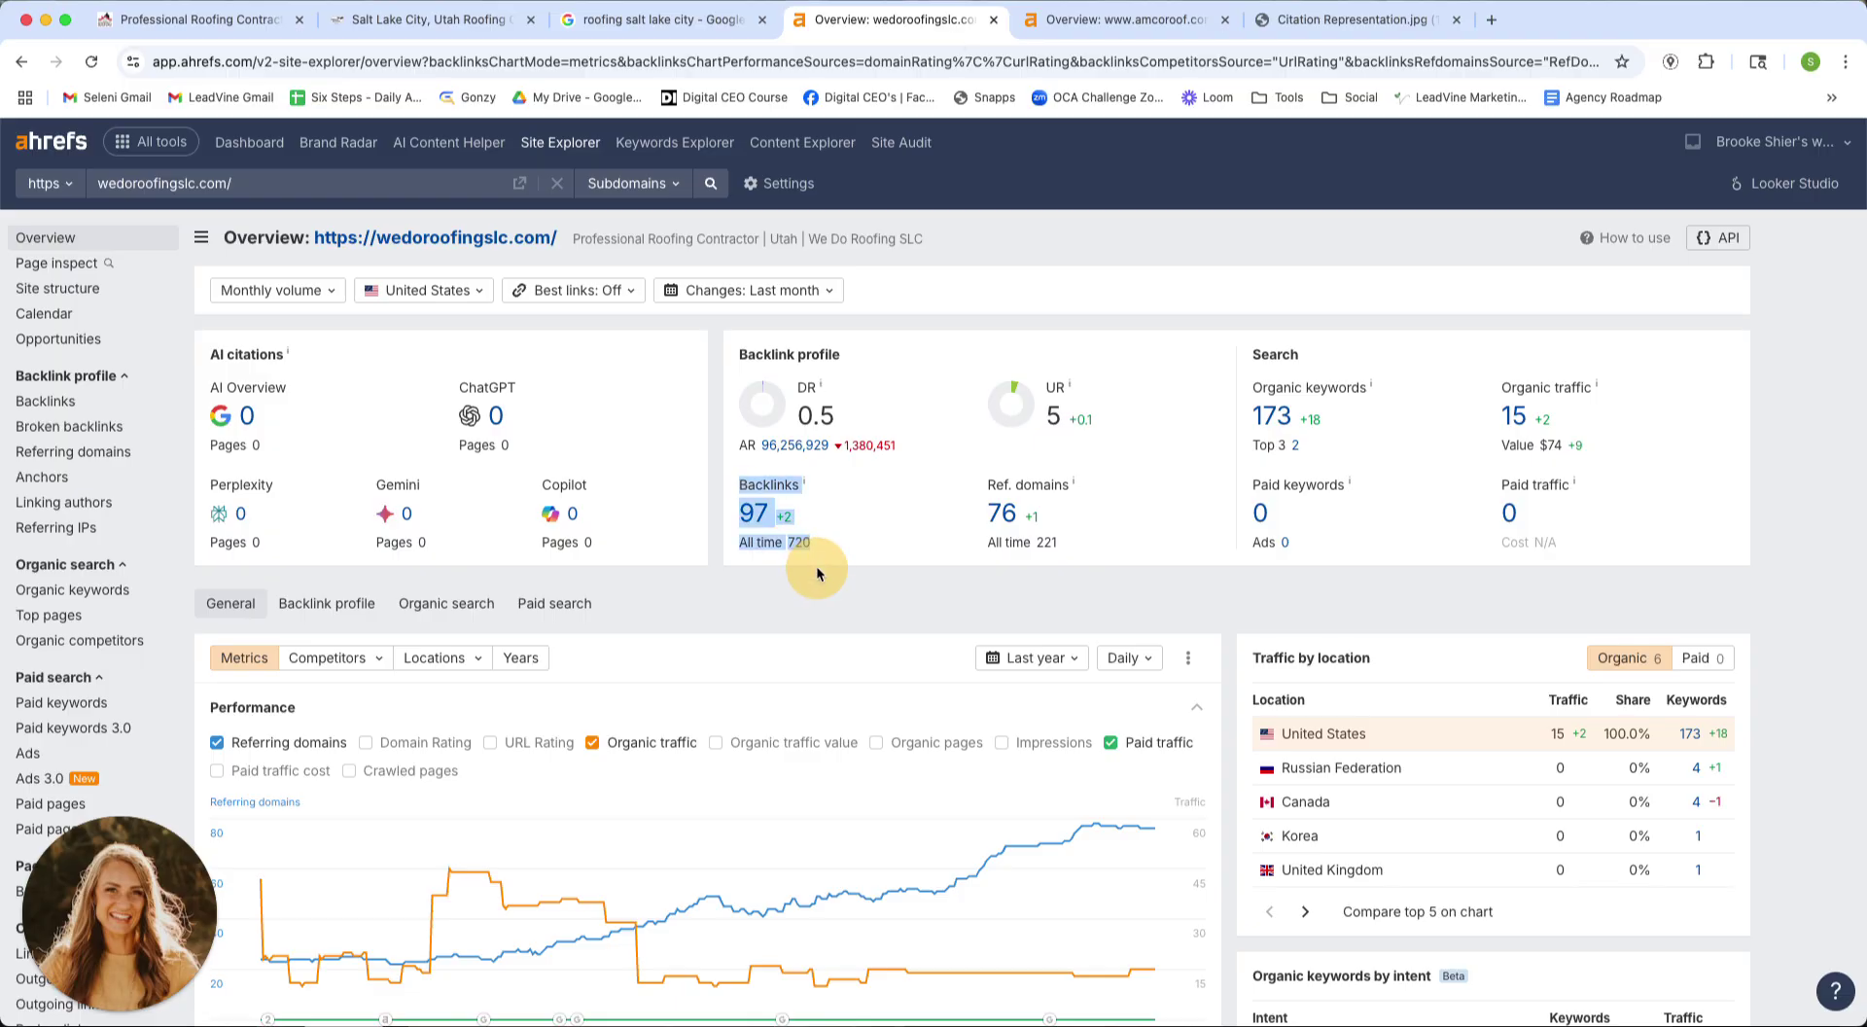
# - Open wedoroofingslc.com's backlinks report, examine its referring pages and anchors, and return to the site's overview
pyautogui.click(758, 515)
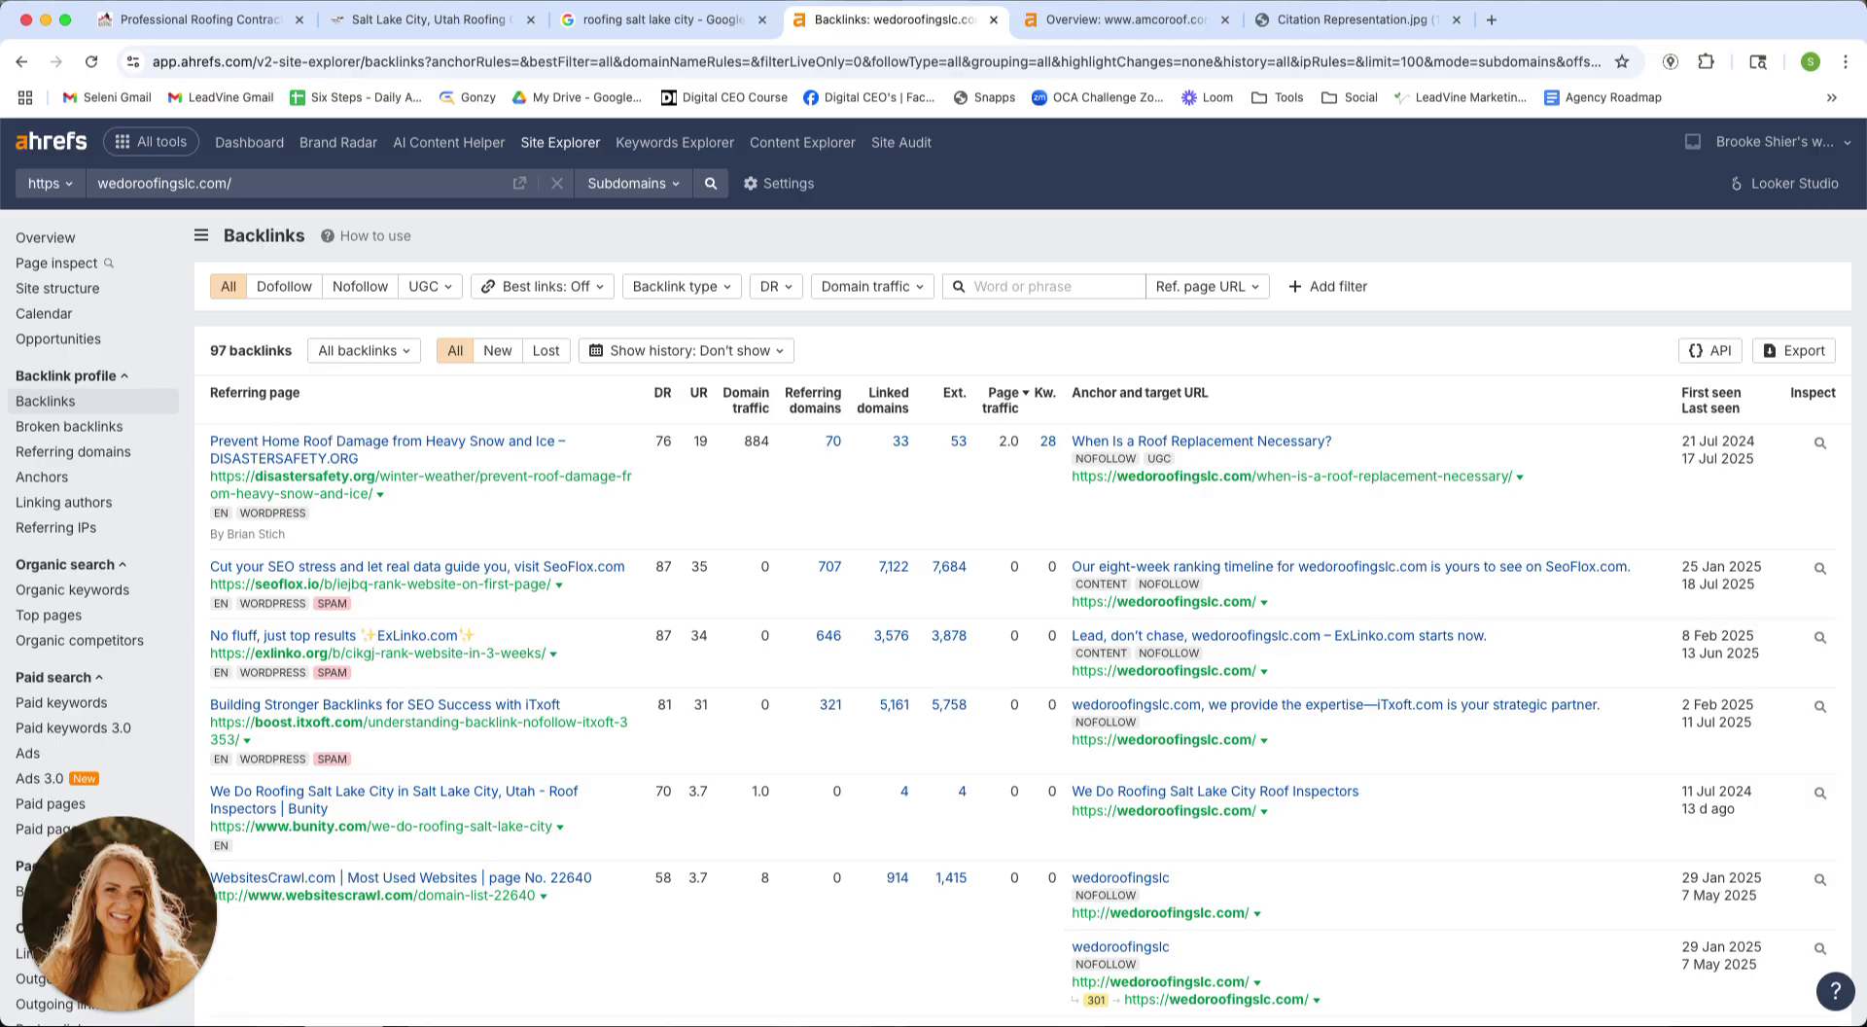
pyautogui.press('super+bracketleft')
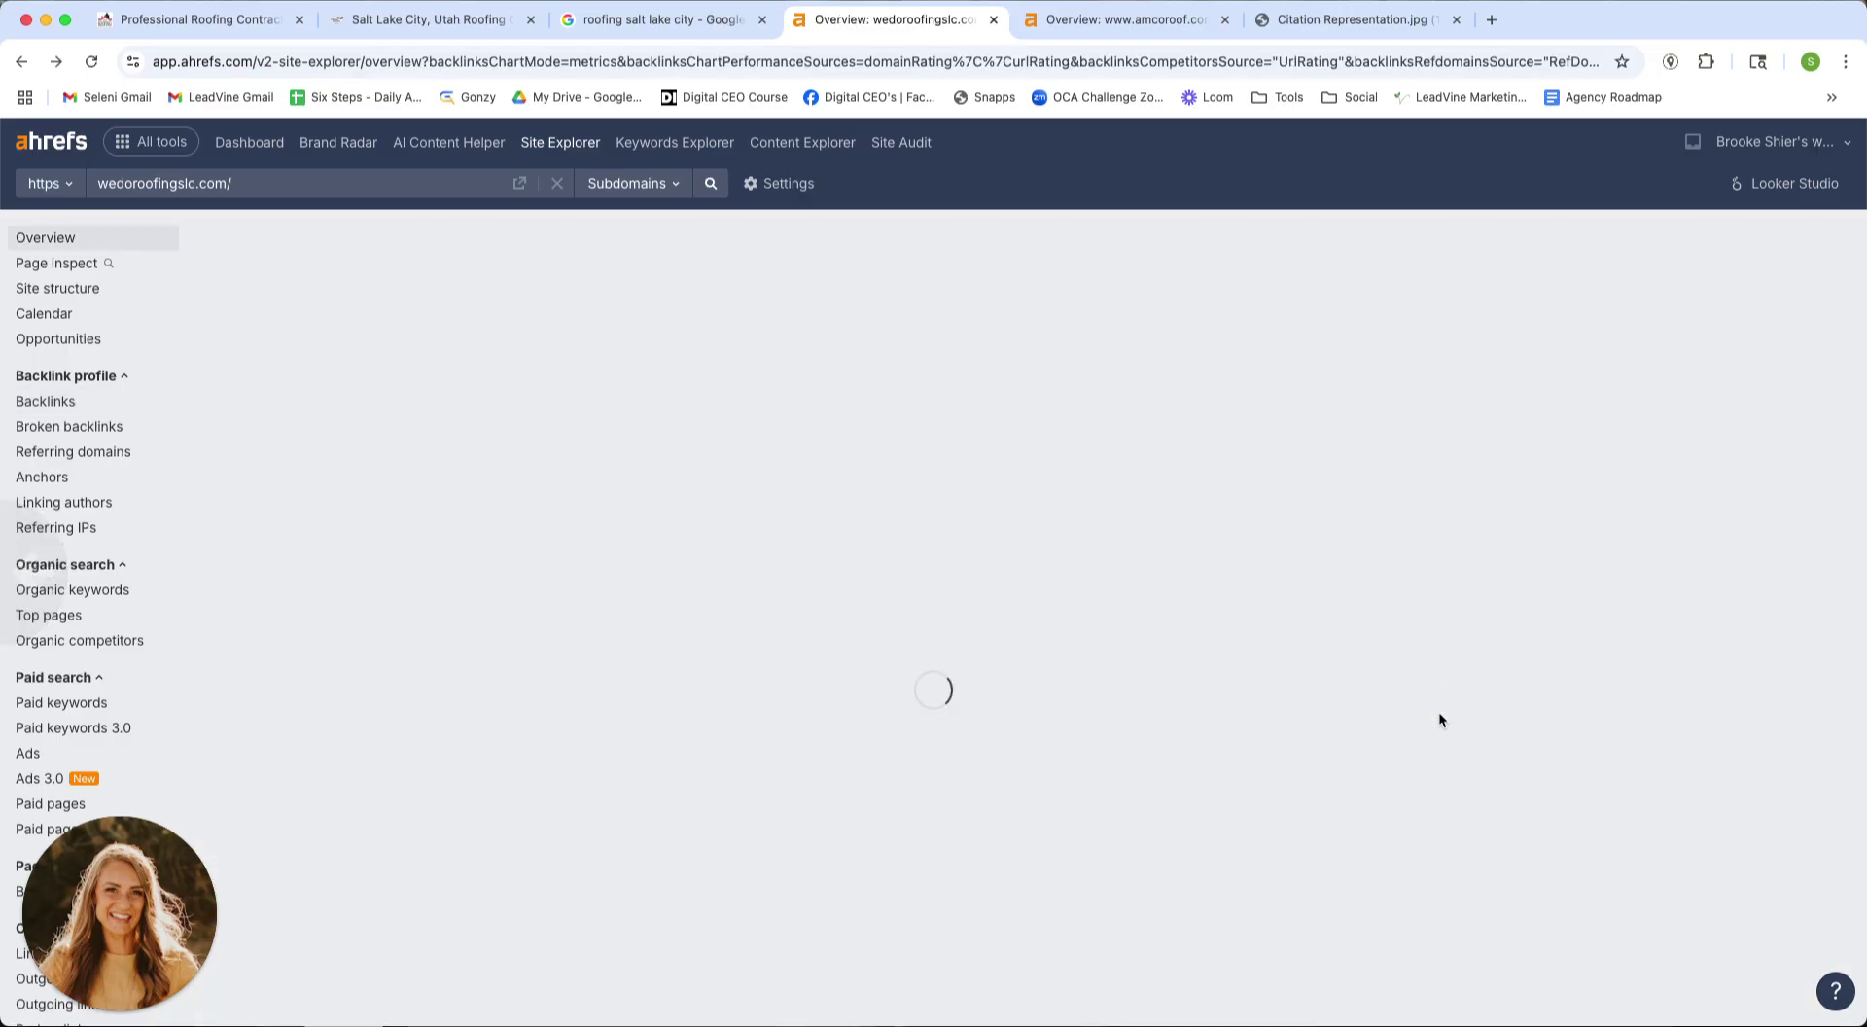
# - Review the We Do Roofing homepage from the hero through the About Us and What we Do sections, and return to the hero
pyautogui.click(233, 28)
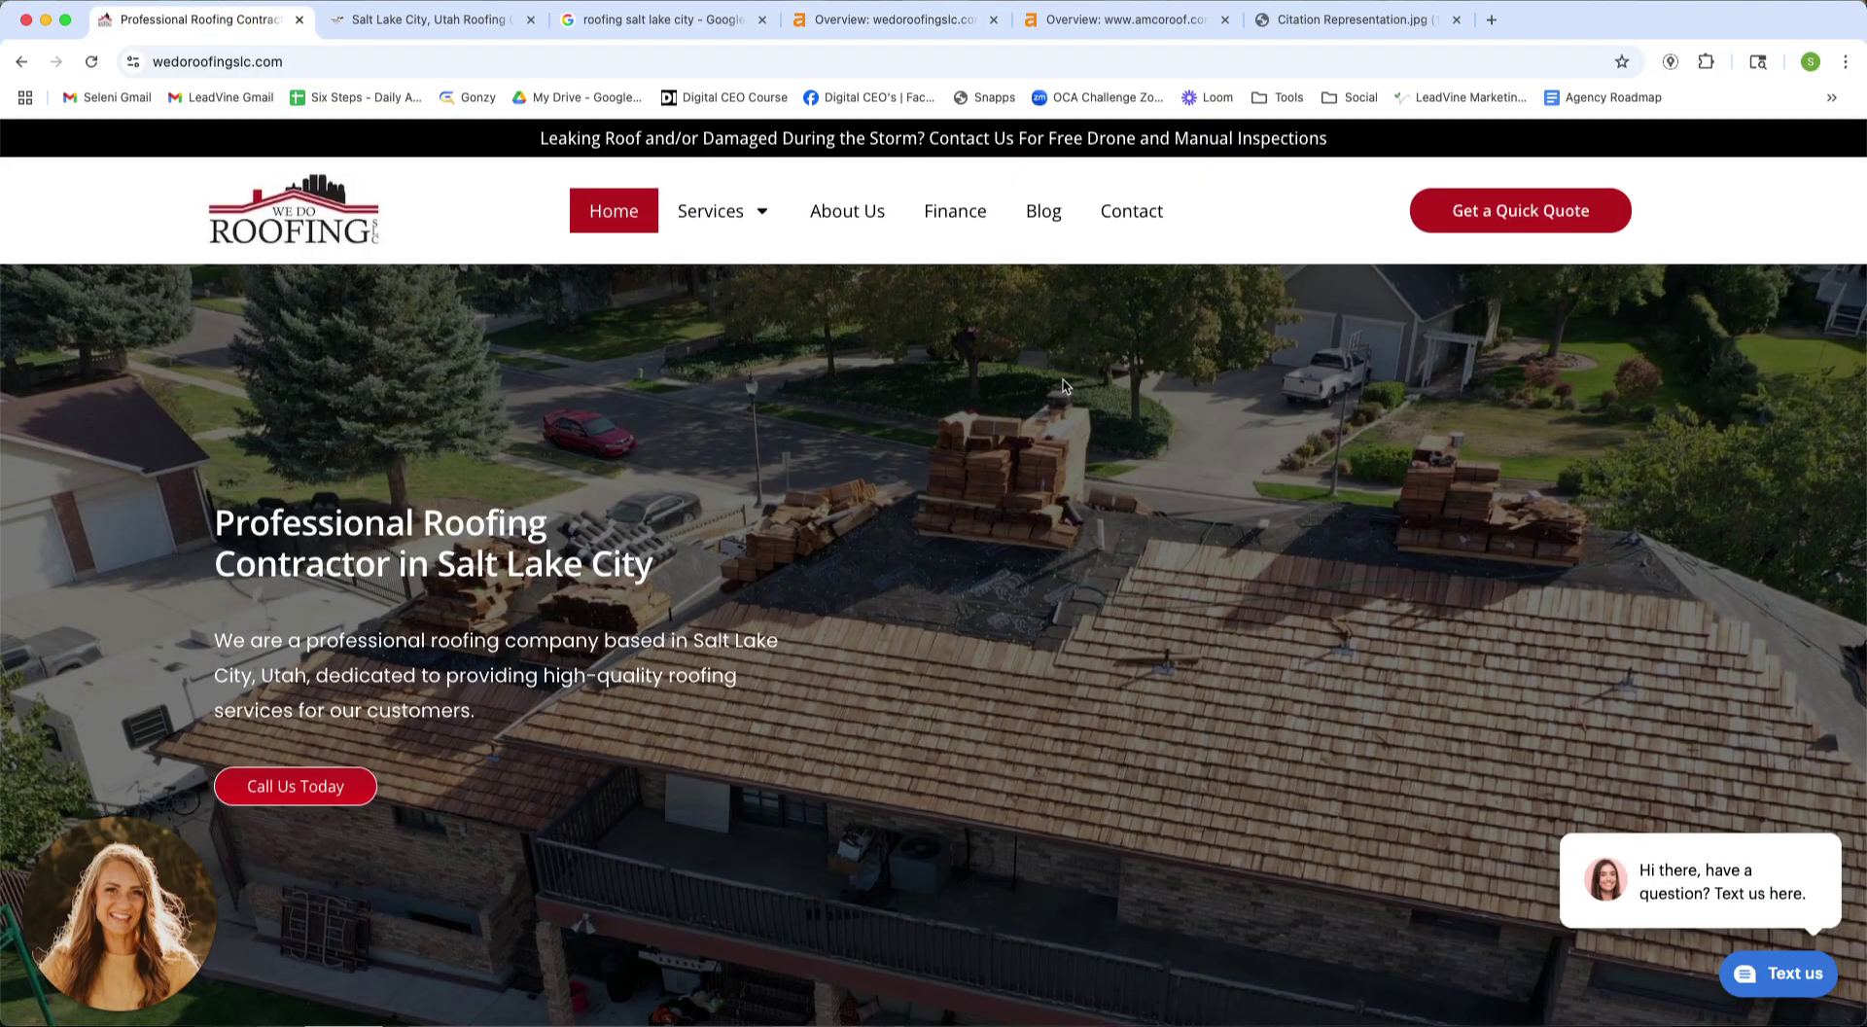
pyautogui.scroll(-5, 1186, 424)
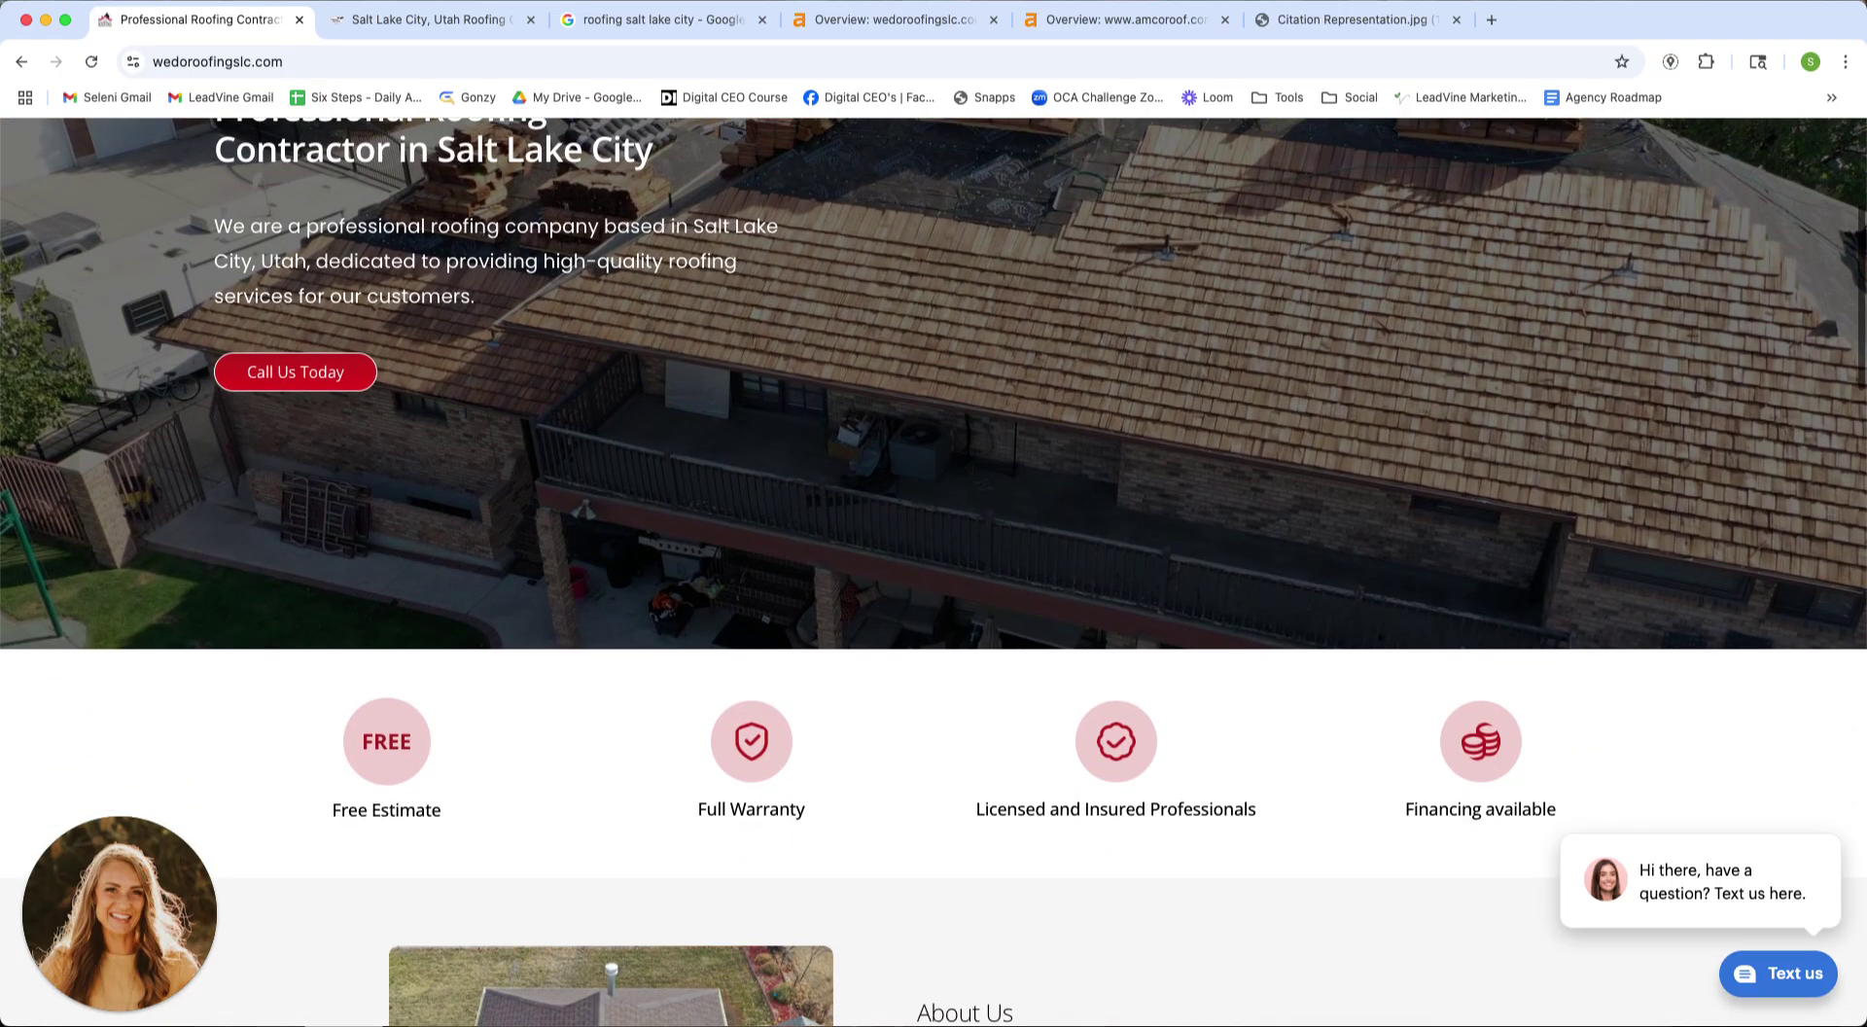
pyautogui.scroll(-1, 1108, 639)
pyautogui.scroll(-4, 1106, 638)
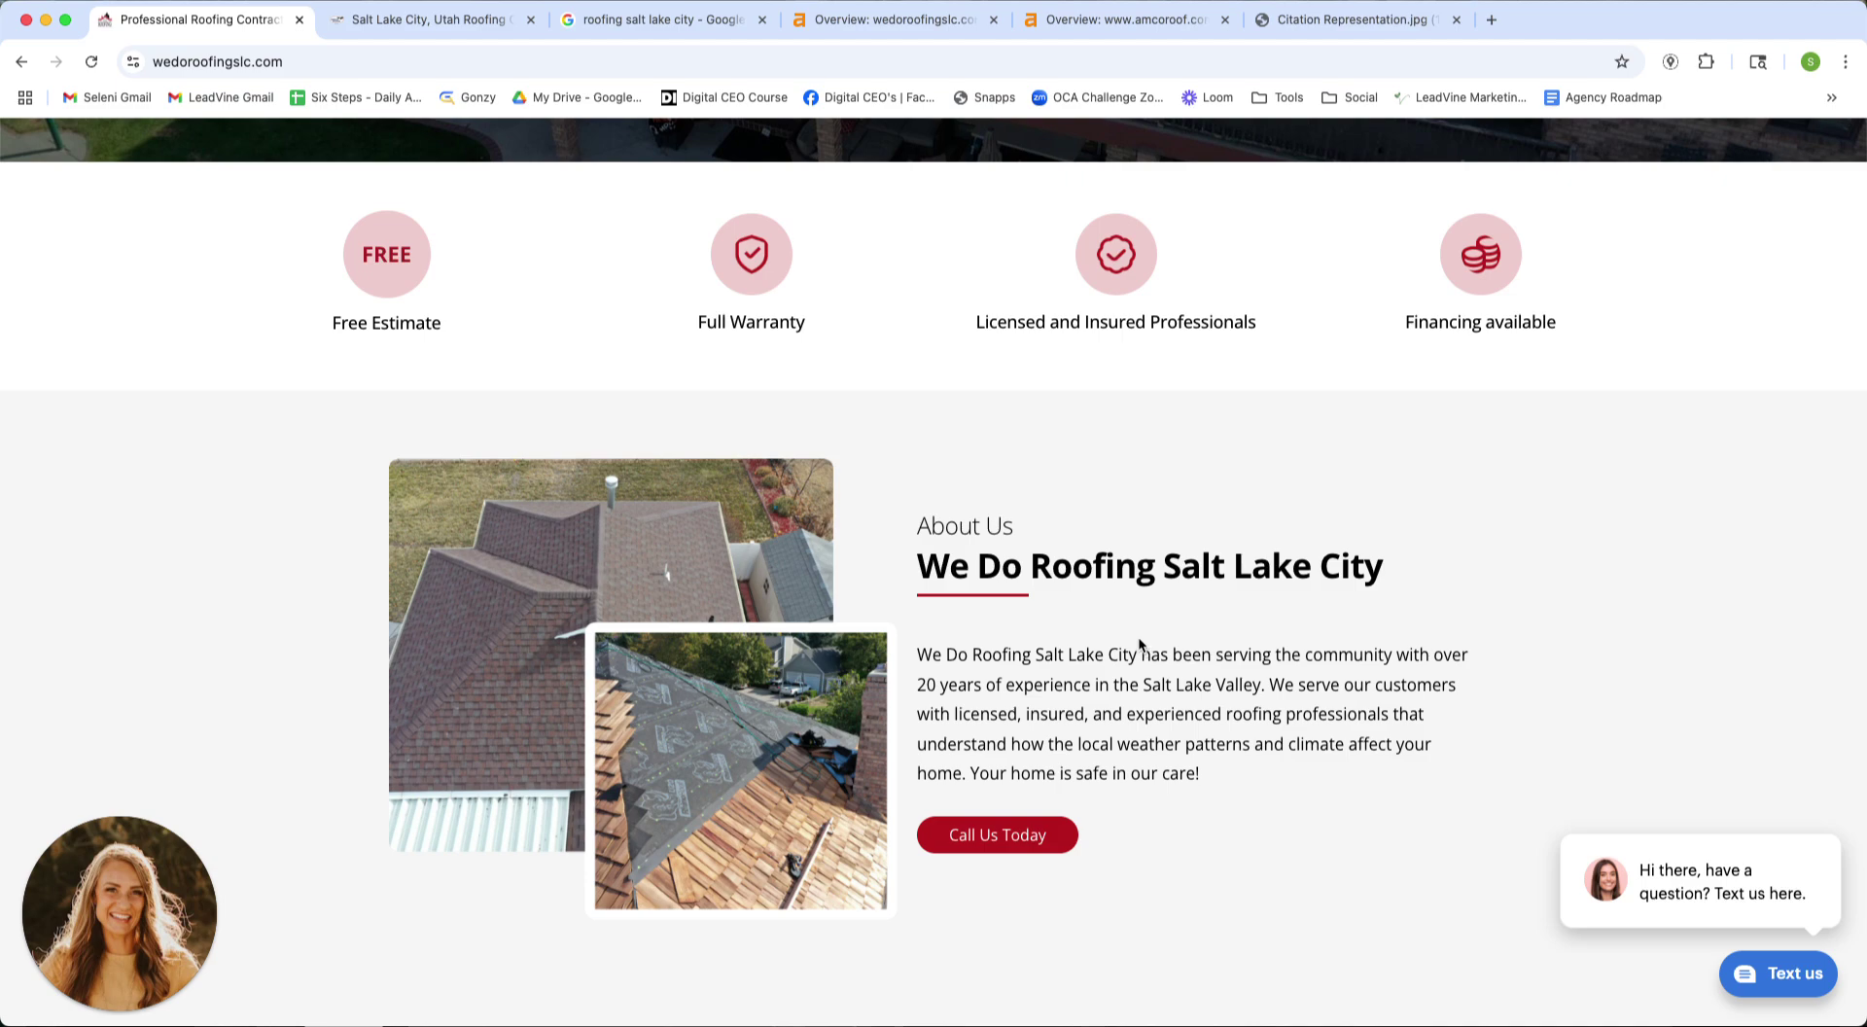
pyautogui.scroll(-5, 1148, 647)
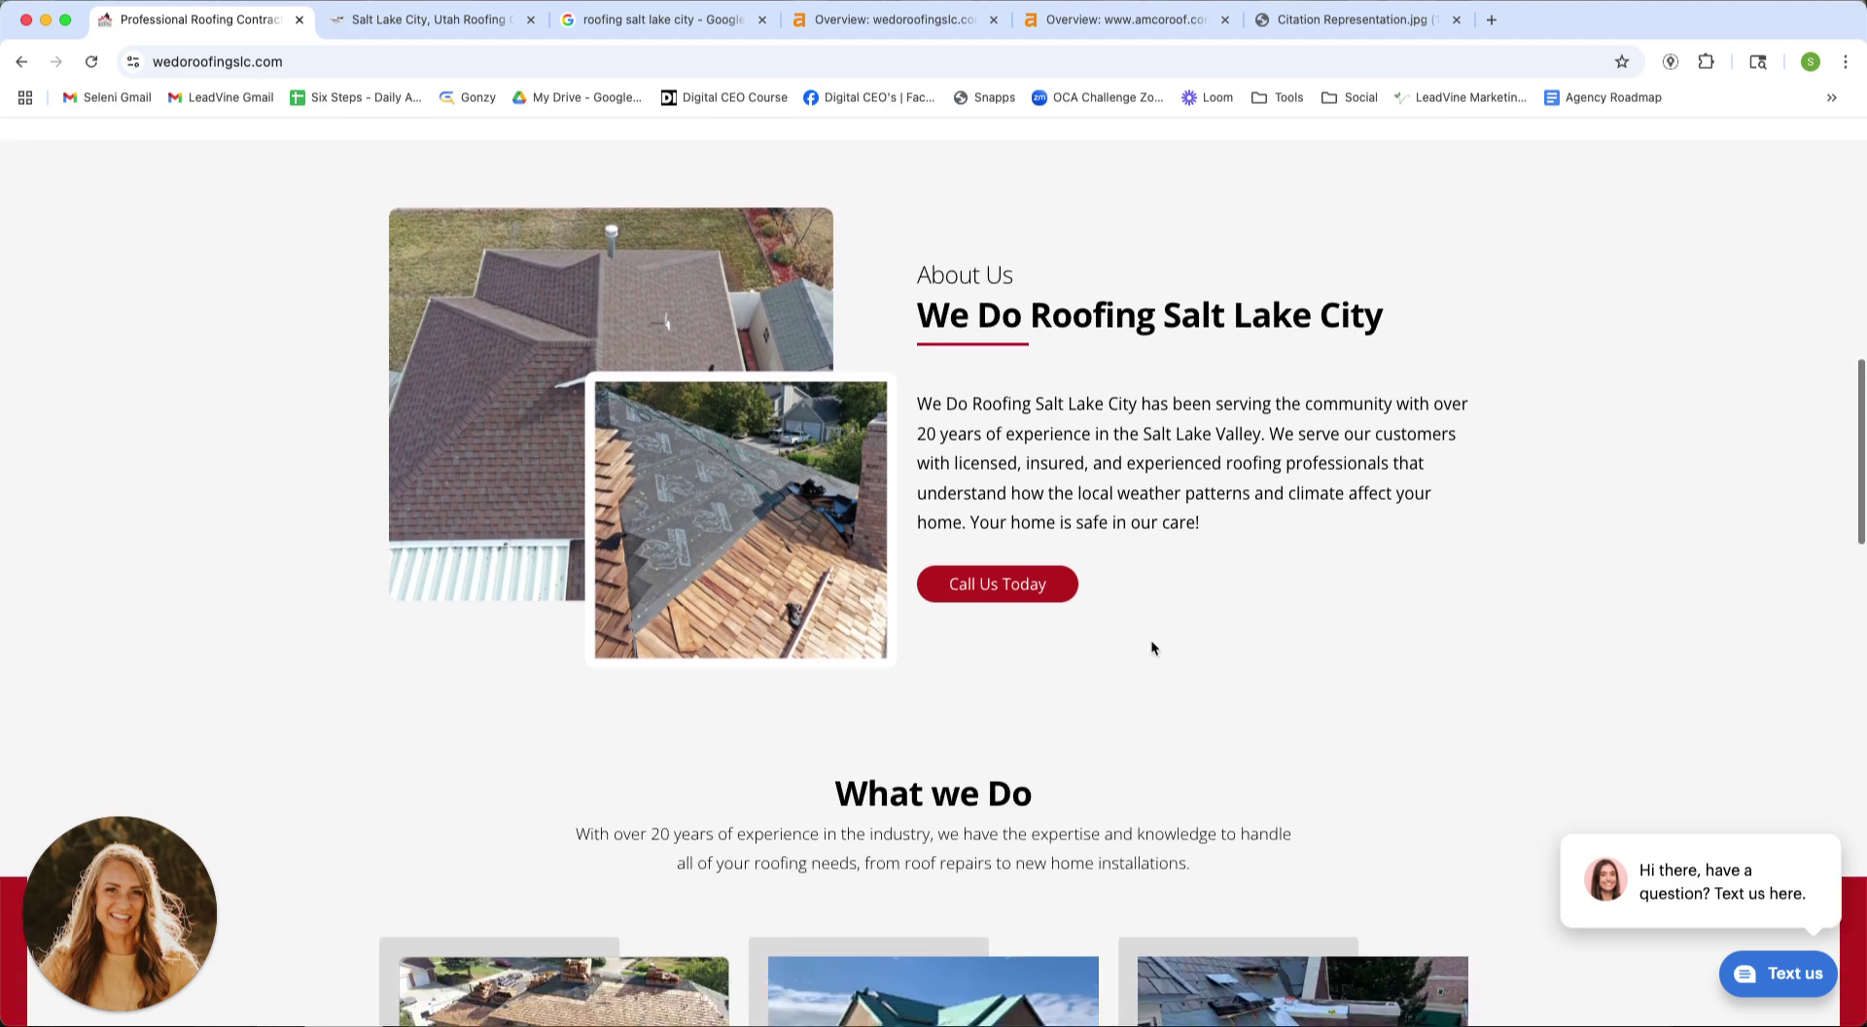
pyautogui.scroll(-1, 1155, 639)
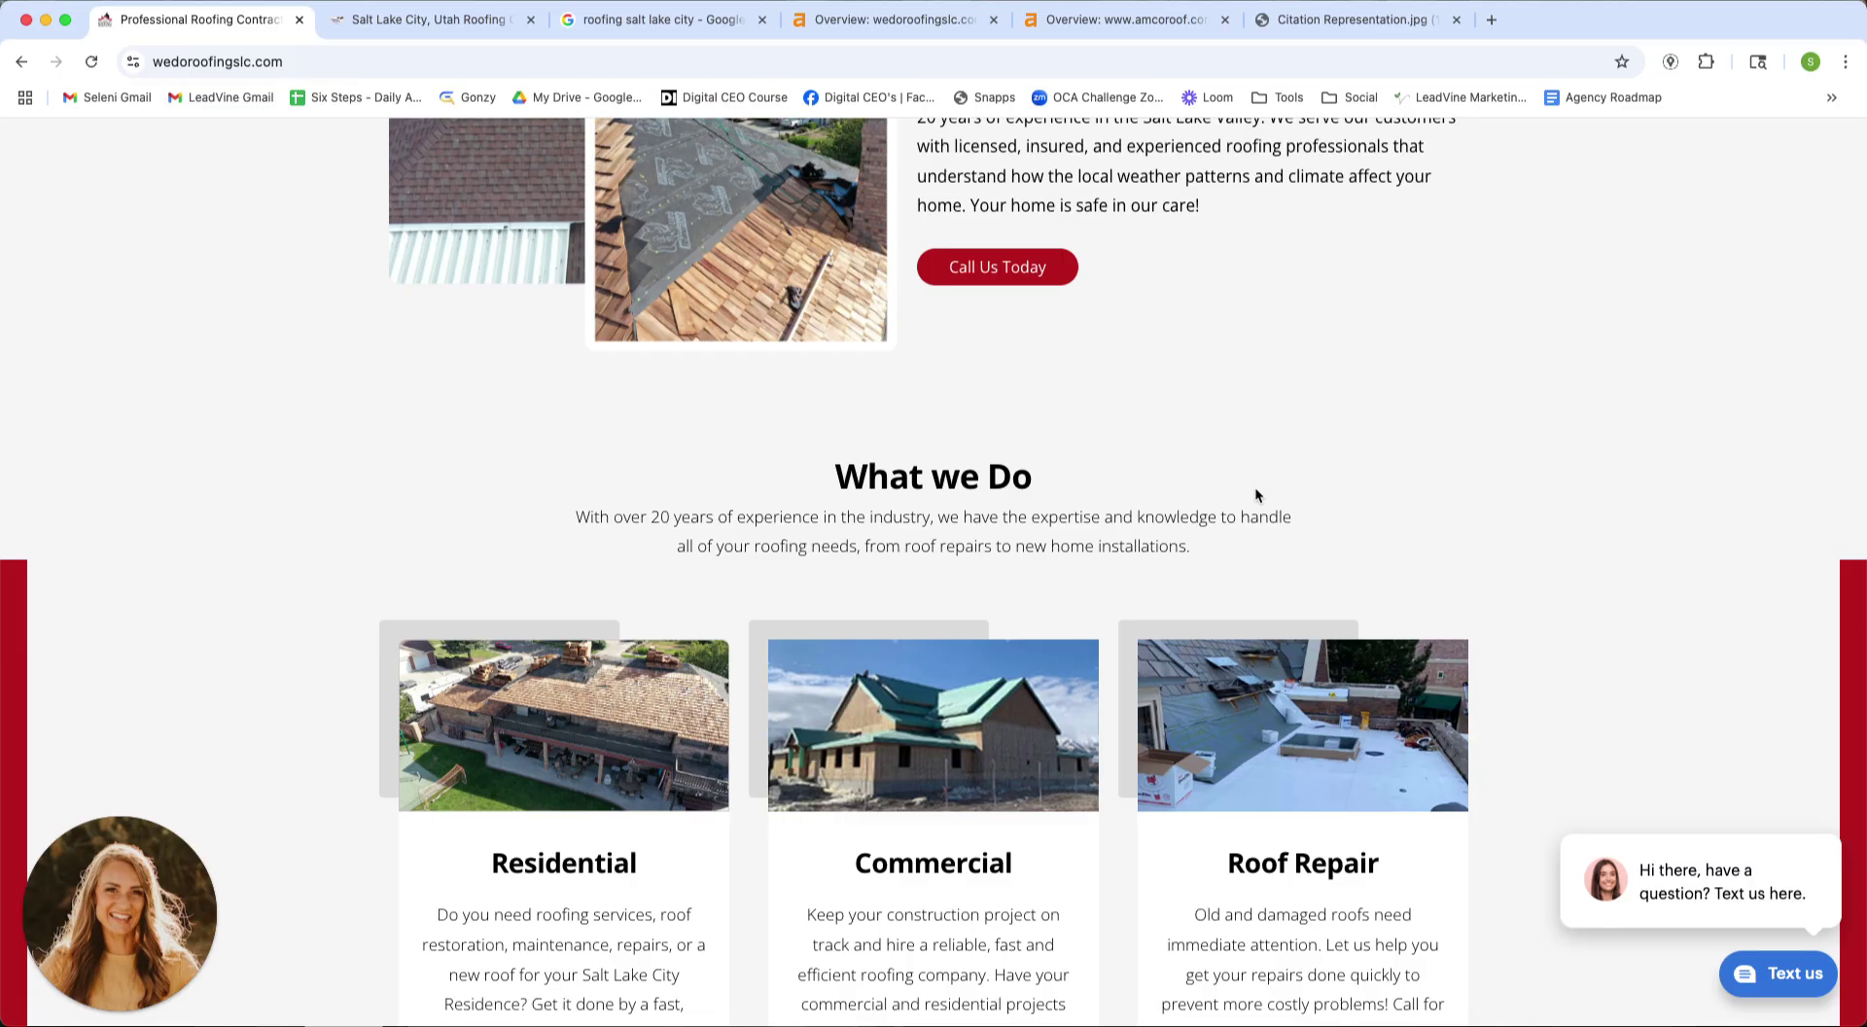
pyautogui.scroll(1, 1261, 502)
pyautogui.scroll(1, 1263, 506)
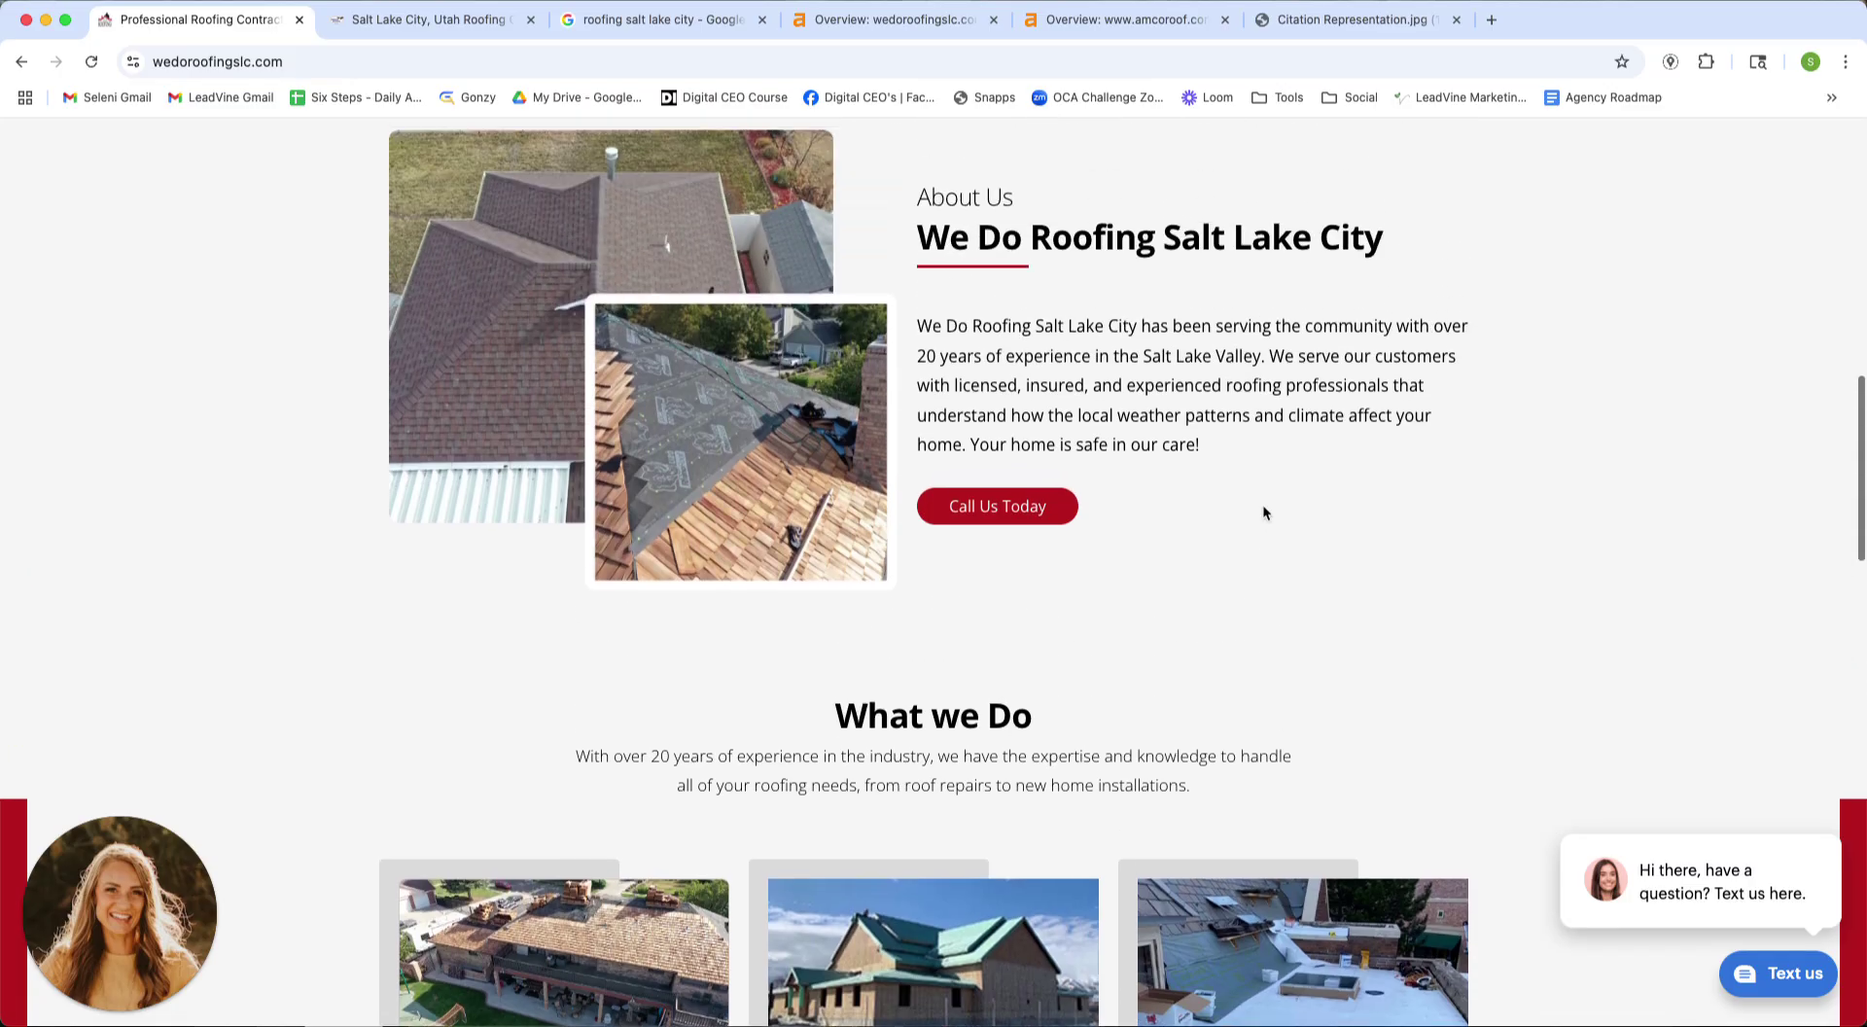
pyautogui.scroll(5, 1263, 513)
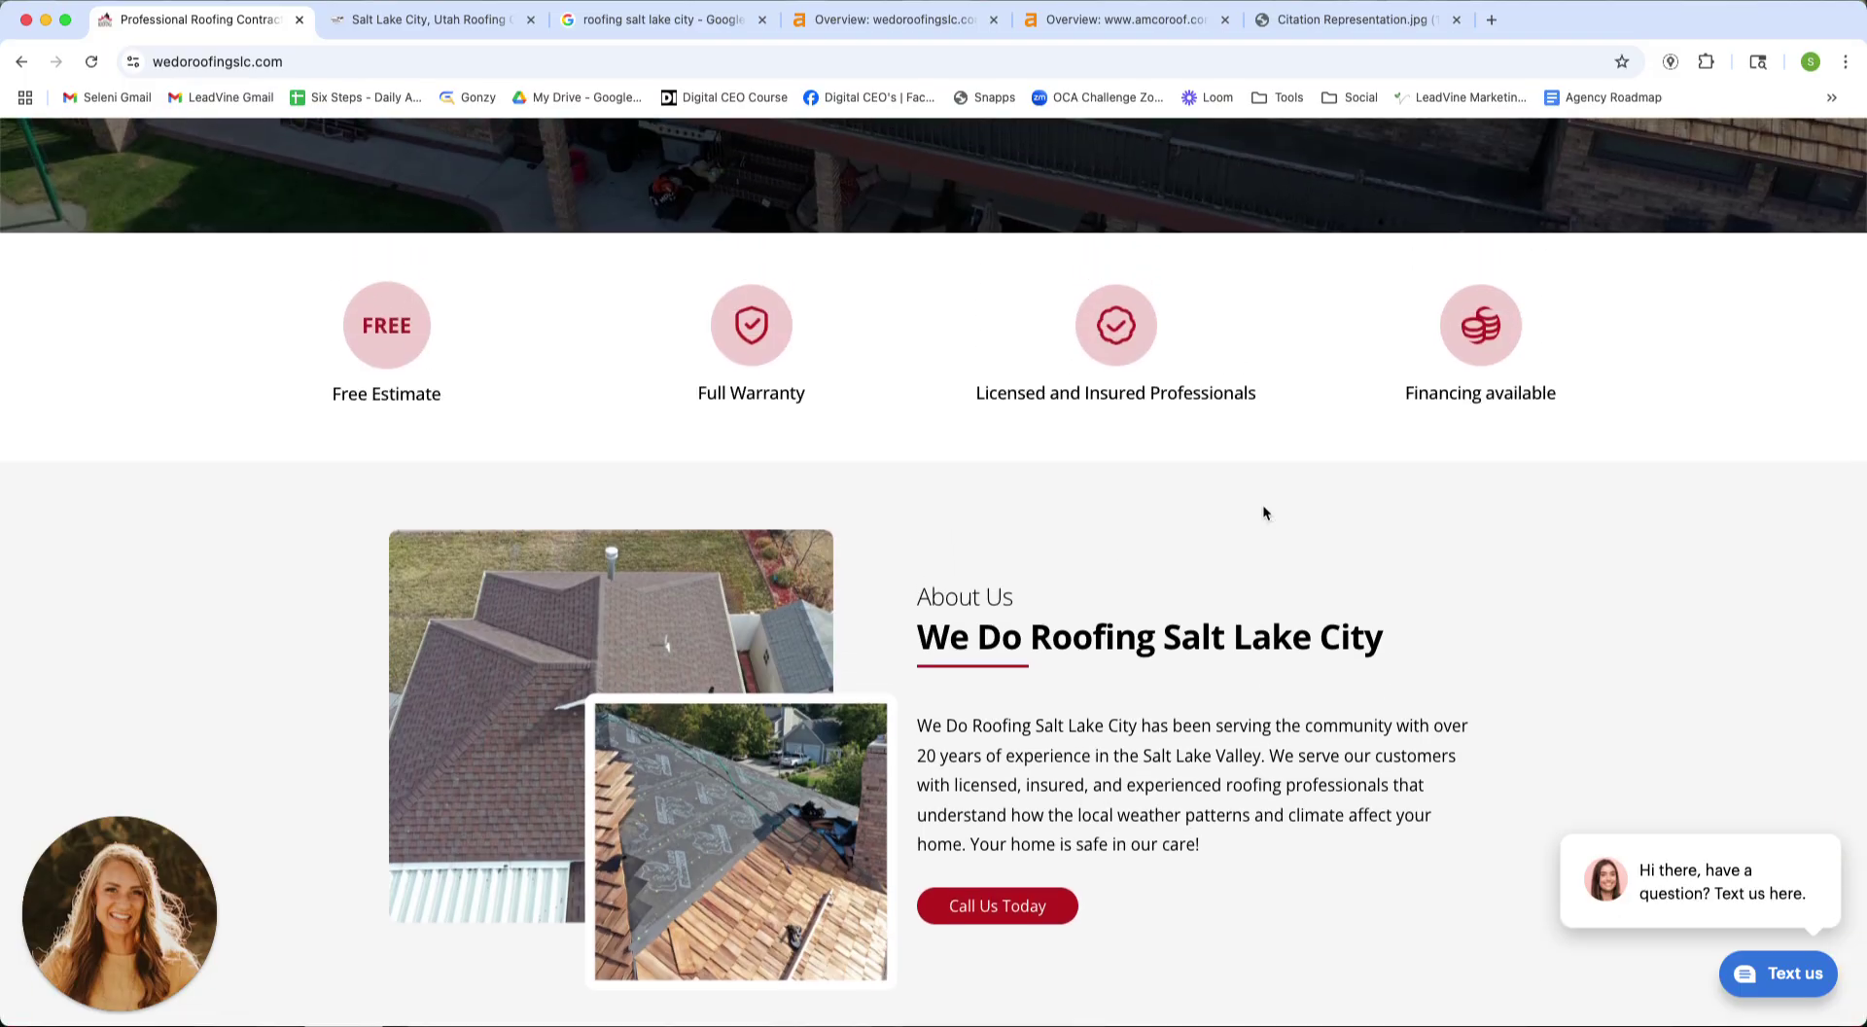
pyautogui.scroll(8, 1263, 513)
pyautogui.scroll(2, 1263, 513)
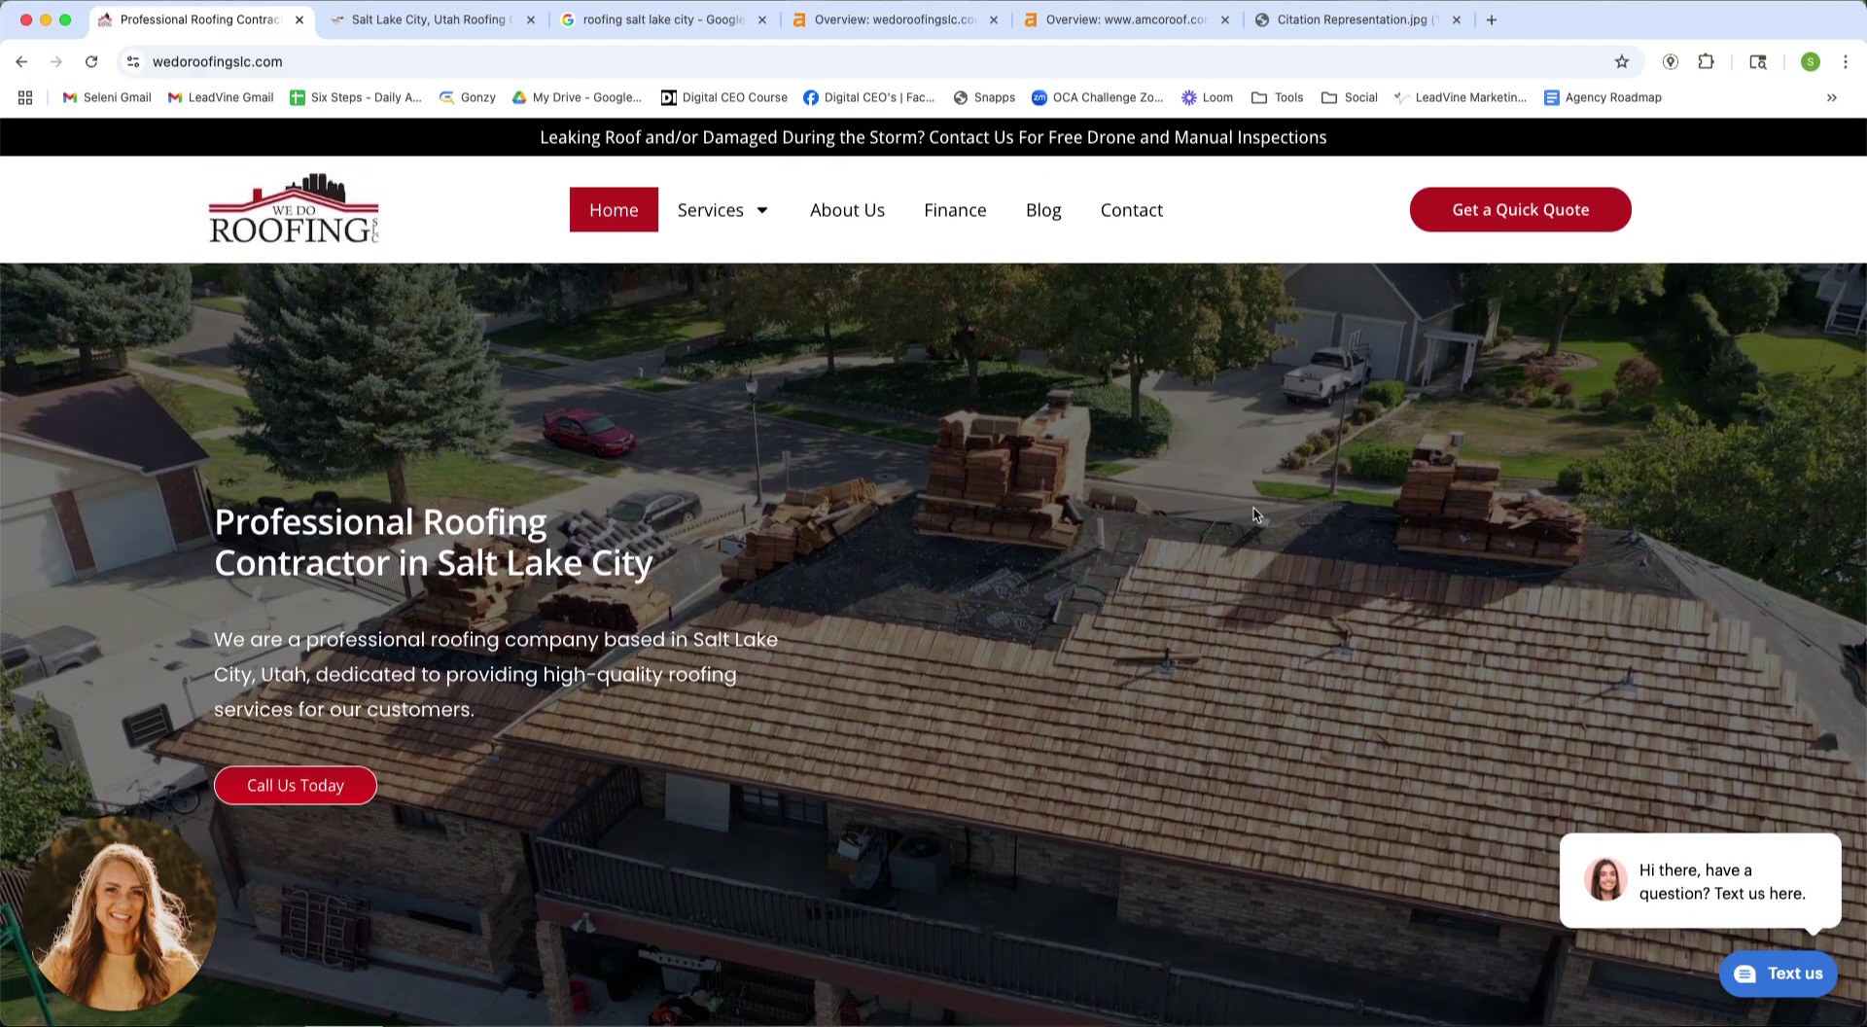